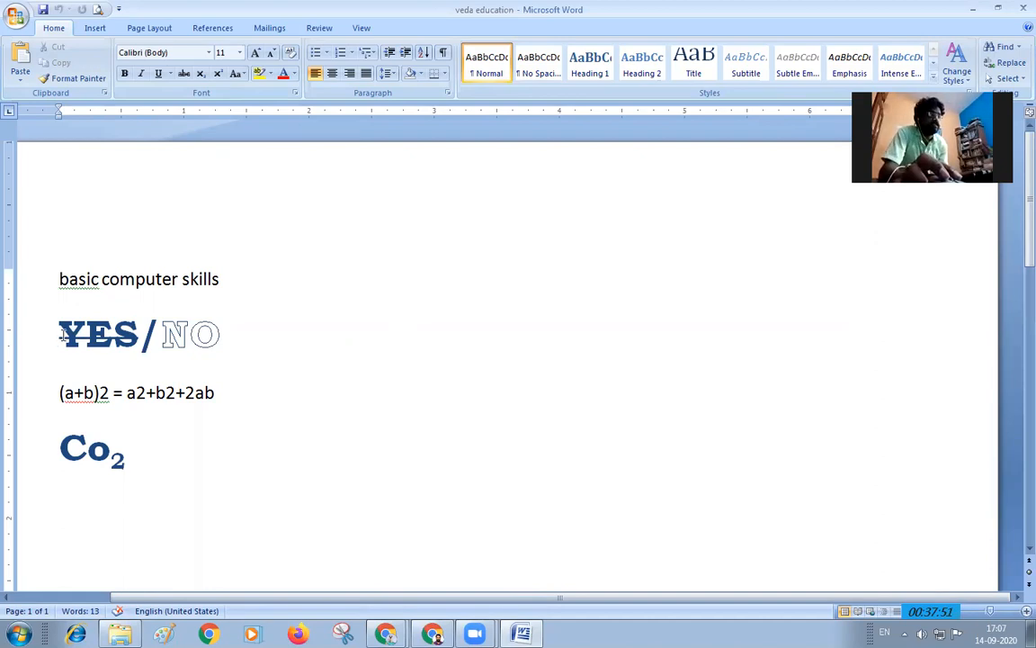
# - Review the font effects applied to the word YES in the Font settings without changing them
pyautogui.moveTo(61, 337); pyautogui.dragTo(140, 331)
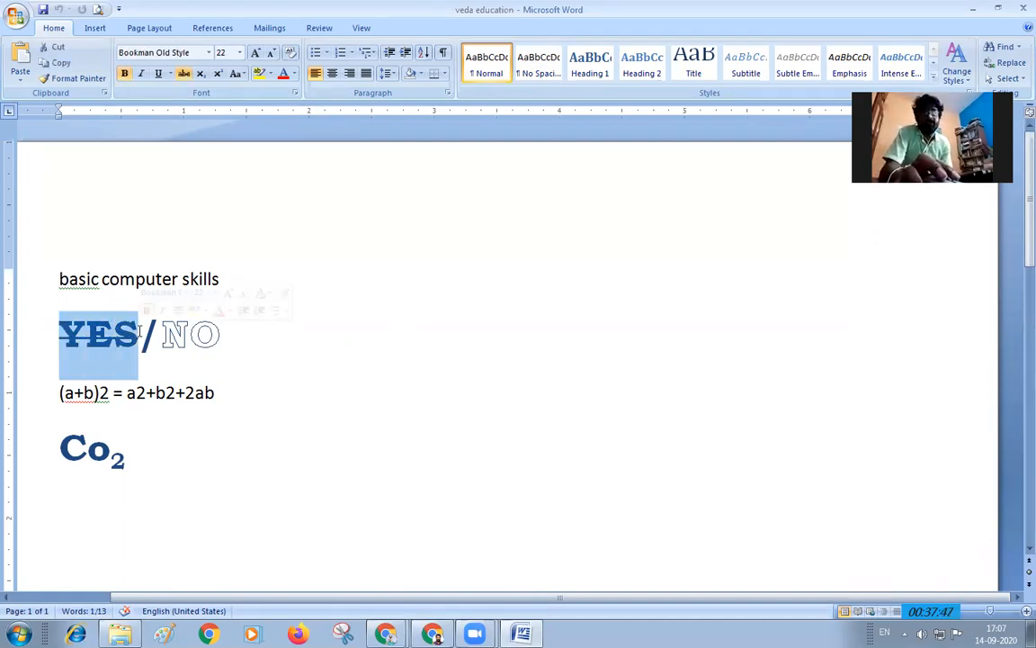
pyautogui.click(295, 94)
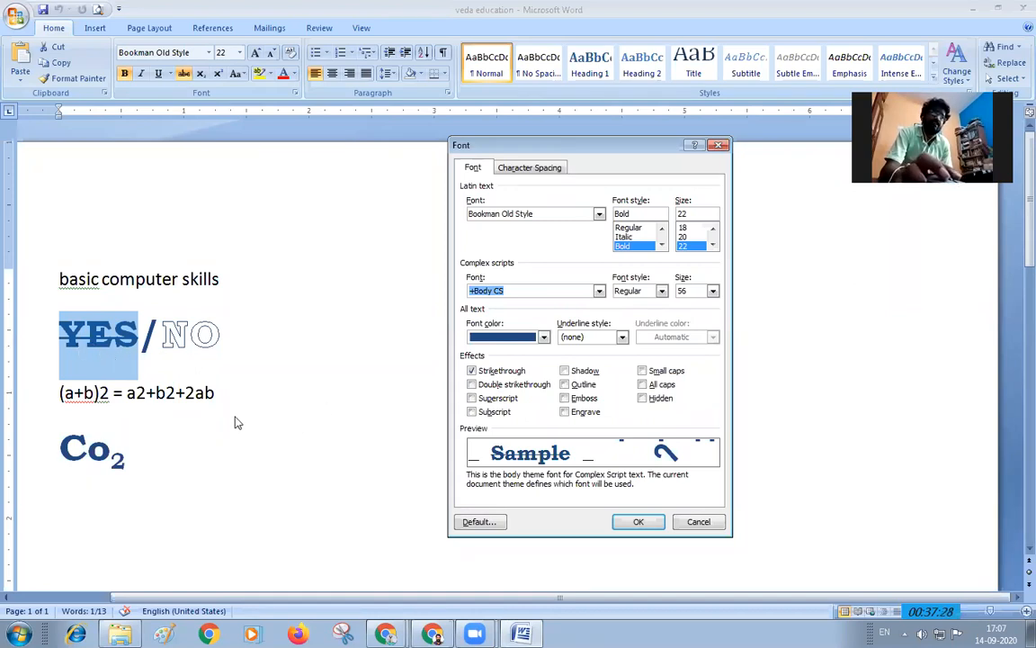
pyautogui.click(709, 525)
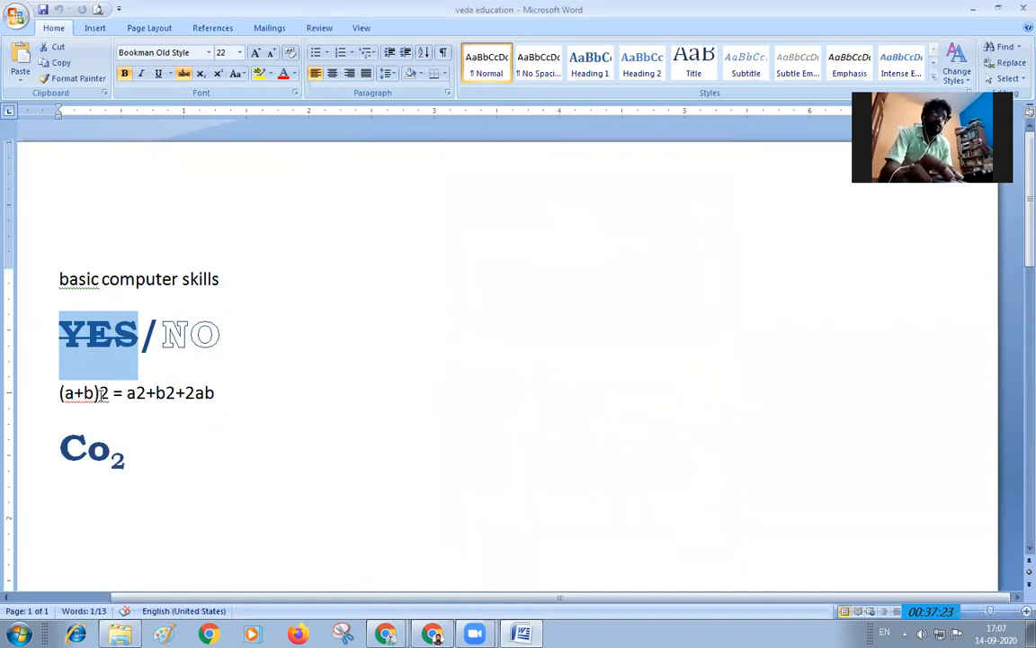
# - Format the three exponent 2s in the formula (a+b)2 = a2+b2+2ab as superscript
pyautogui.moveTo(100, 393); pyautogui.dragTo(109, 393)
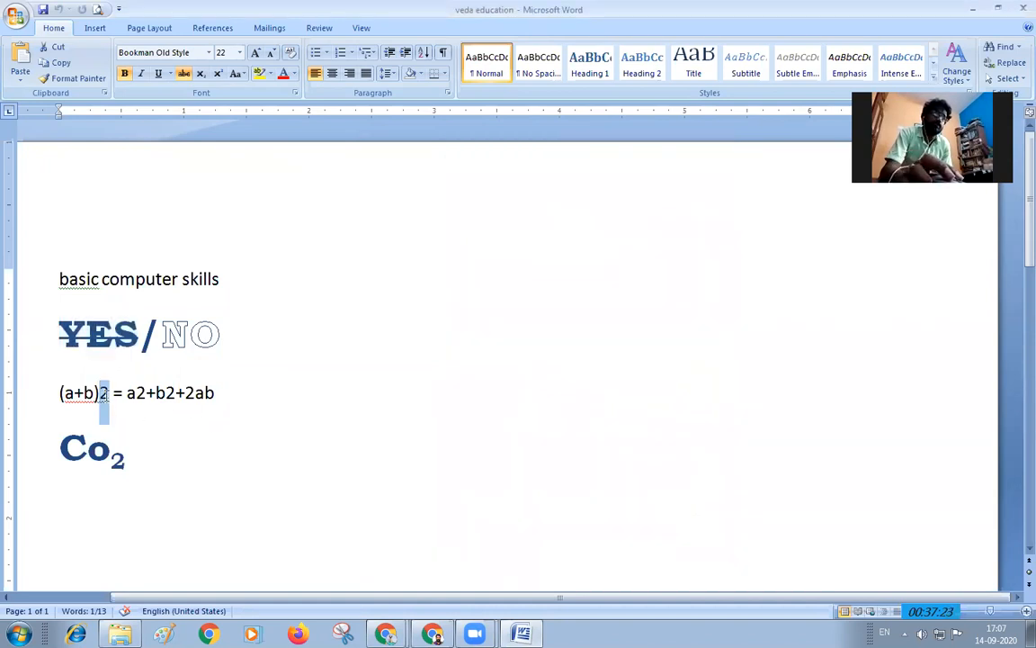
pyautogui.click(218, 74)
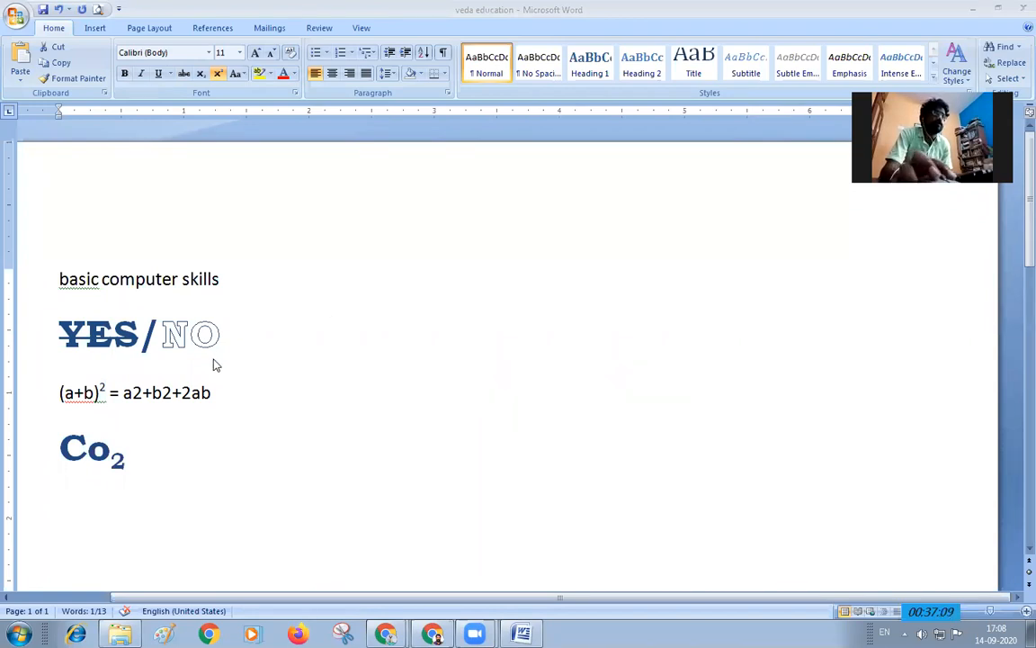
pyautogui.moveTo(132, 396); pyautogui.dragTo(137, 397)
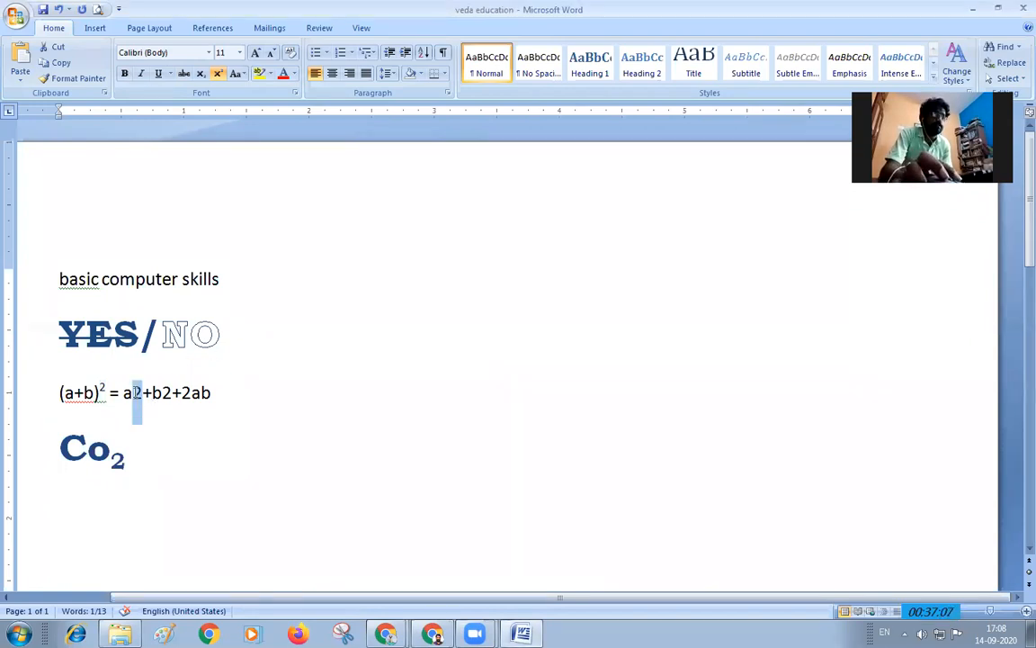
pyautogui.click(218, 76)
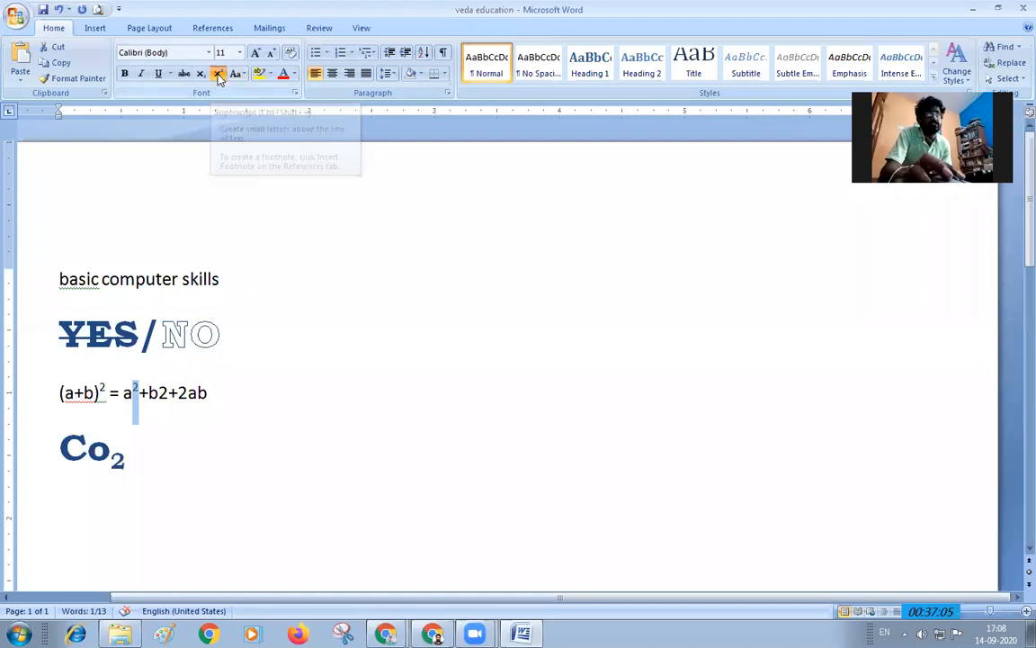
pyautogui.moveTo(167, 396); pyautogui.dragTo(158, 396)
pyautogui.click(218, 75)
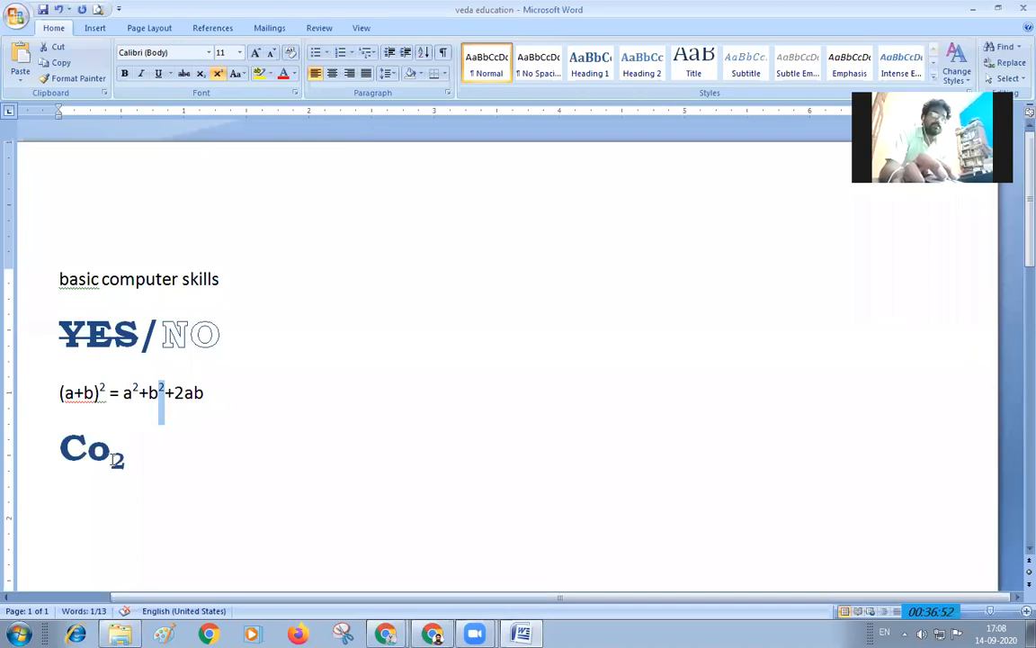
# - Replace the subscript 2 in Co2 with a normal 2 and format it as subscript
pyautogui.moveTo(115, 459); pyautogui.dragTo(129, 460)
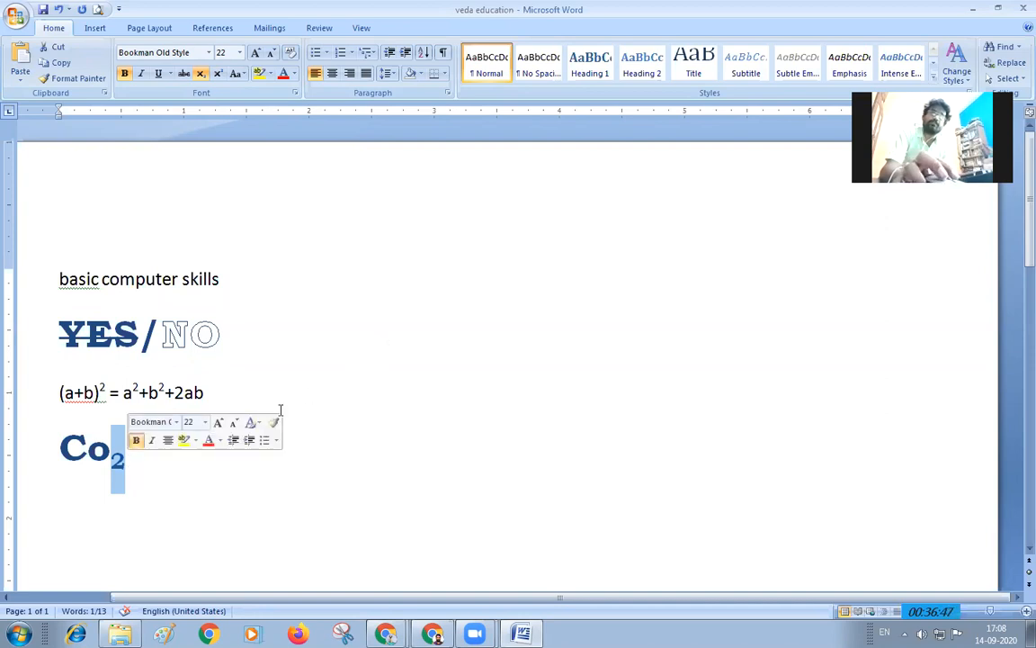
pyautogui.click(112, 454)
pyautogui.press('Delete')
pyautogui.write('2')
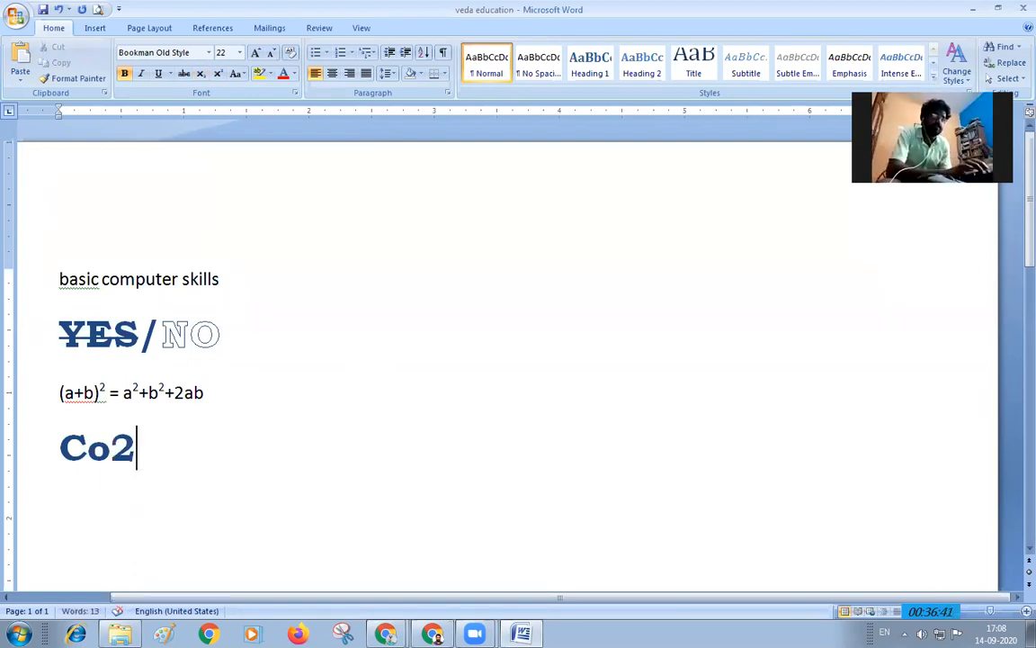
pyautogui.hotkey('shift', 'Left')
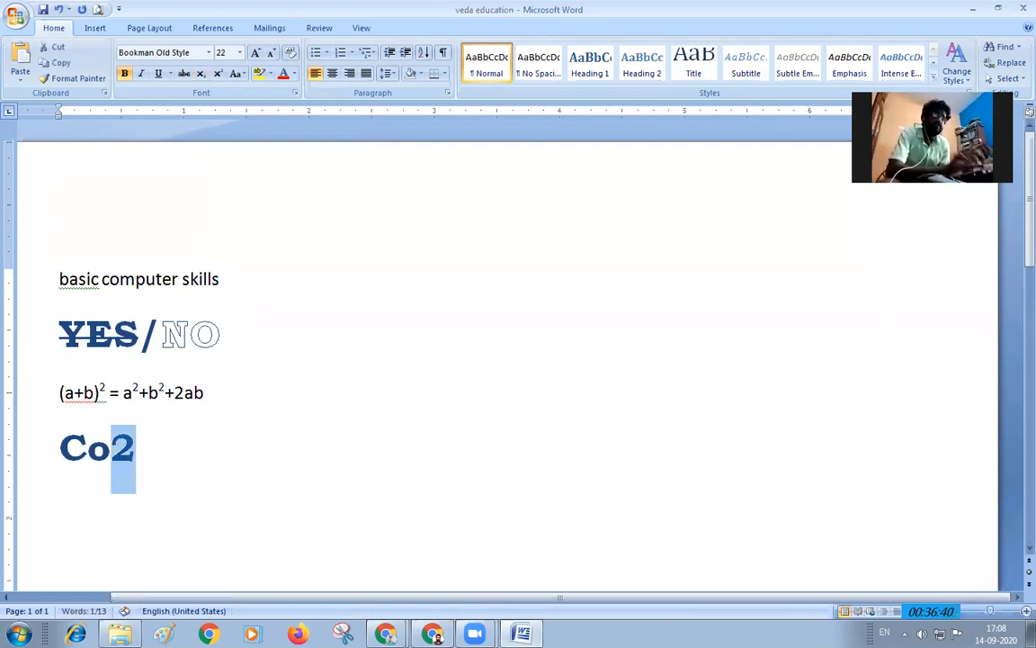
pyautogui.click(202, 75)
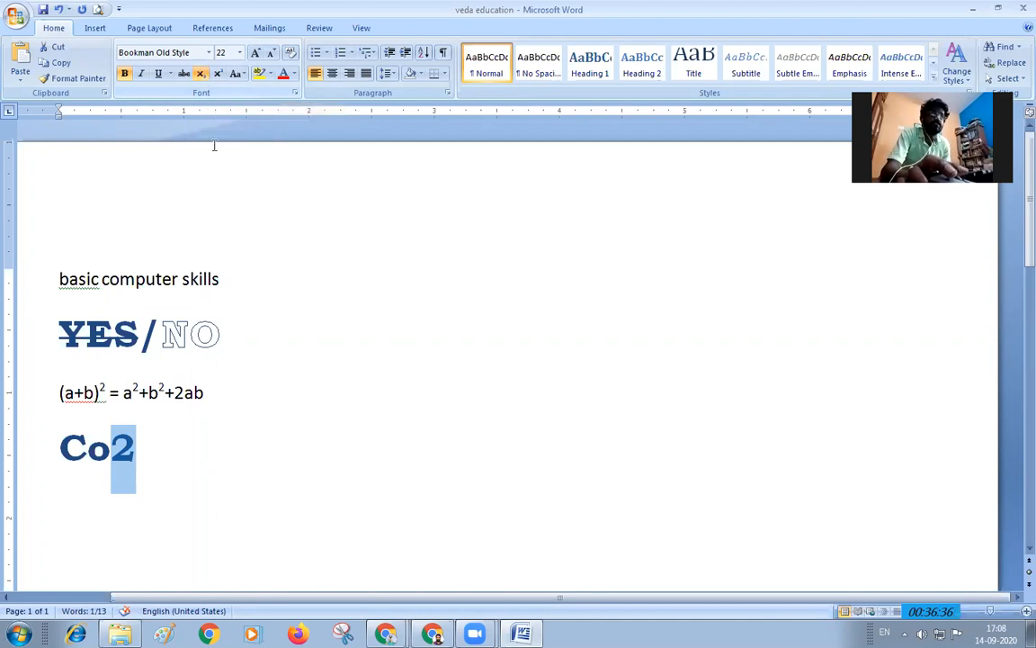
pyautogui.click(135, 472)
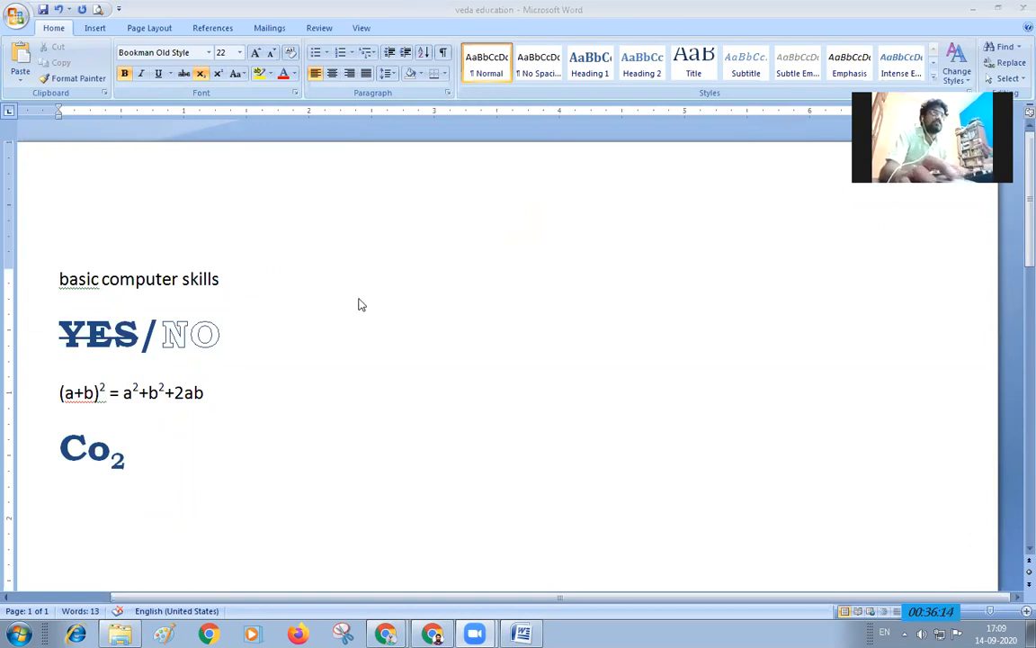
# - Delete all the text in the veda education document
pyautogui.scroll(-3, 297, 324)
pyautogui.scroll(1, 267, 340)
pyautogui.scroll(-1, 267, 340)
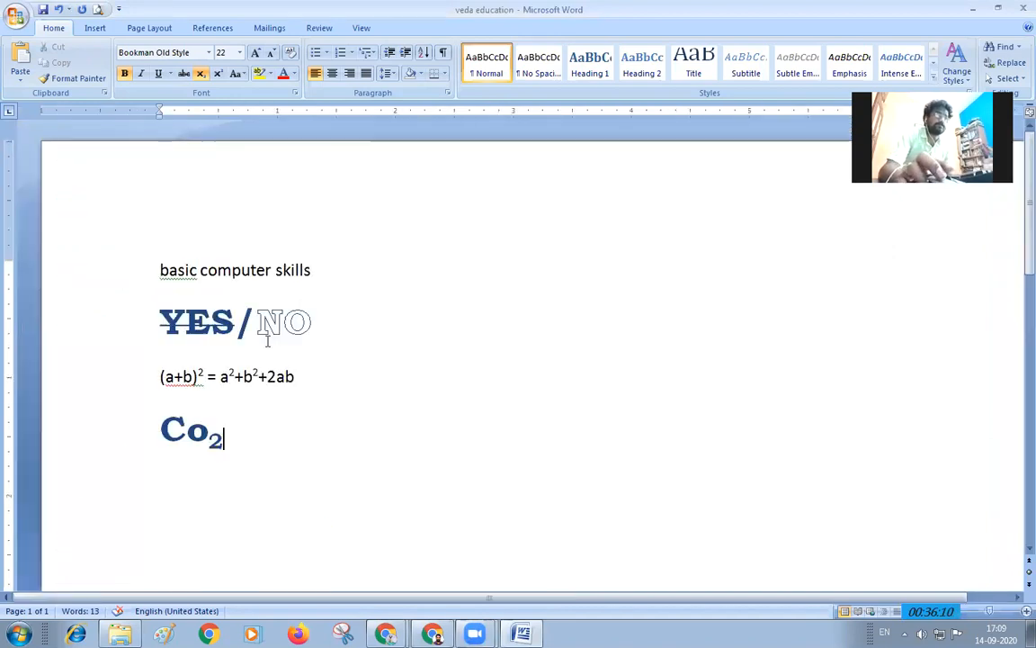
pyautogui.hotkey('ctrl', 'a')
pyautogui.press('Delete')
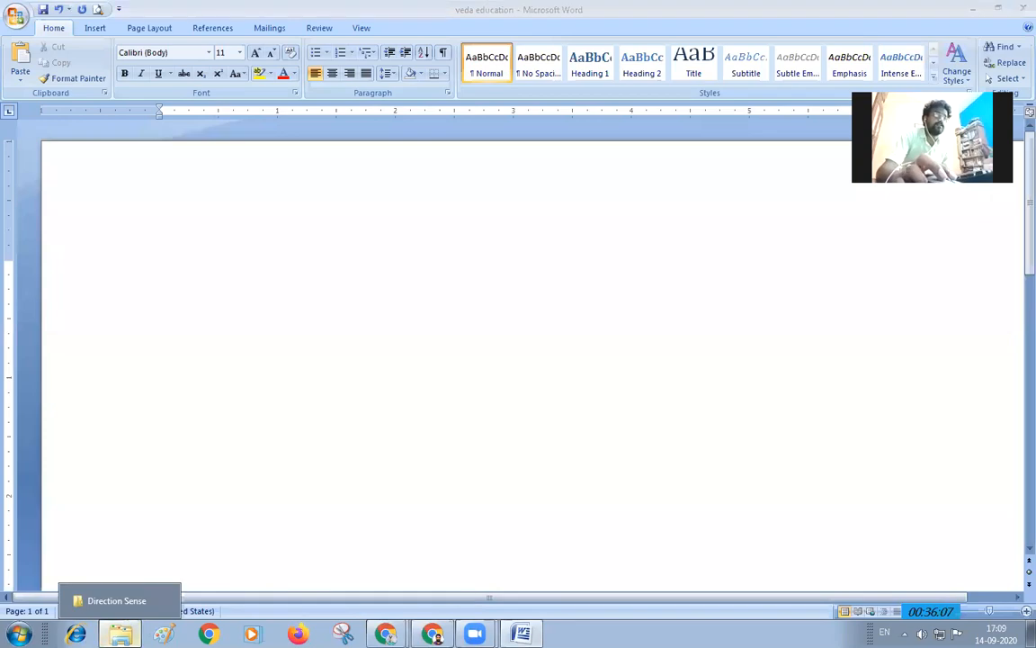
# - Switch to the file explorer and open the edited final paper Word document from Local Disk (D:)
pyautogui.click(135, 630)
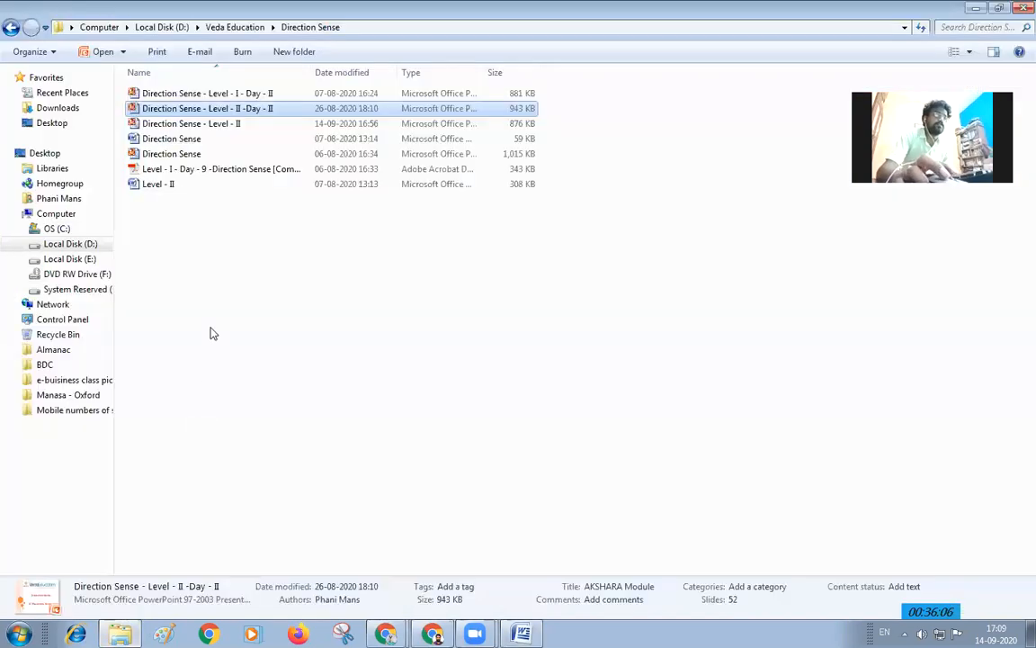
pyautogui.click(163, 31)
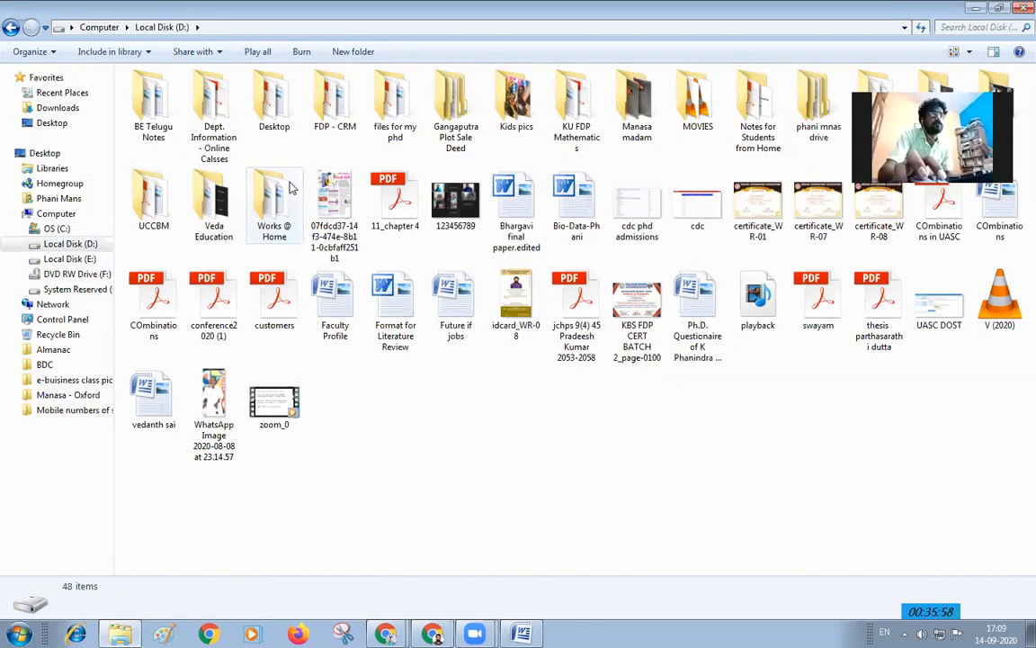
pyautogui.doubleClick(514, 200)
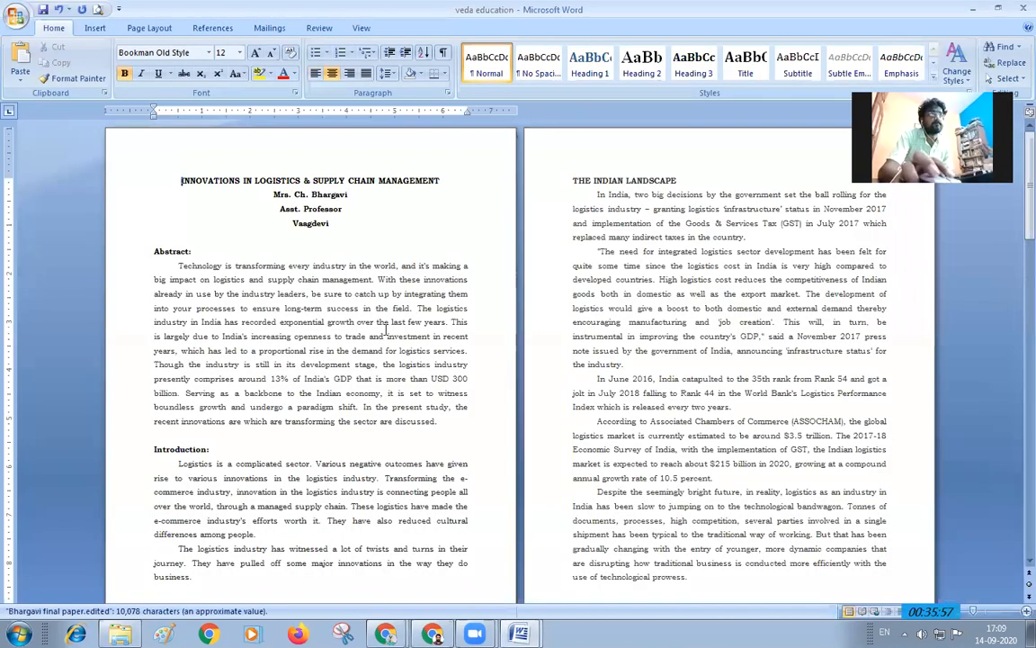
# - Copy the paragraph under the Abstract heading and paste it into the empty veda education document
pyautogui.moveTo(177, 265); pyautogui.dragTo(438, 420)
pyautogui.hotkey('ctrl', 'c')
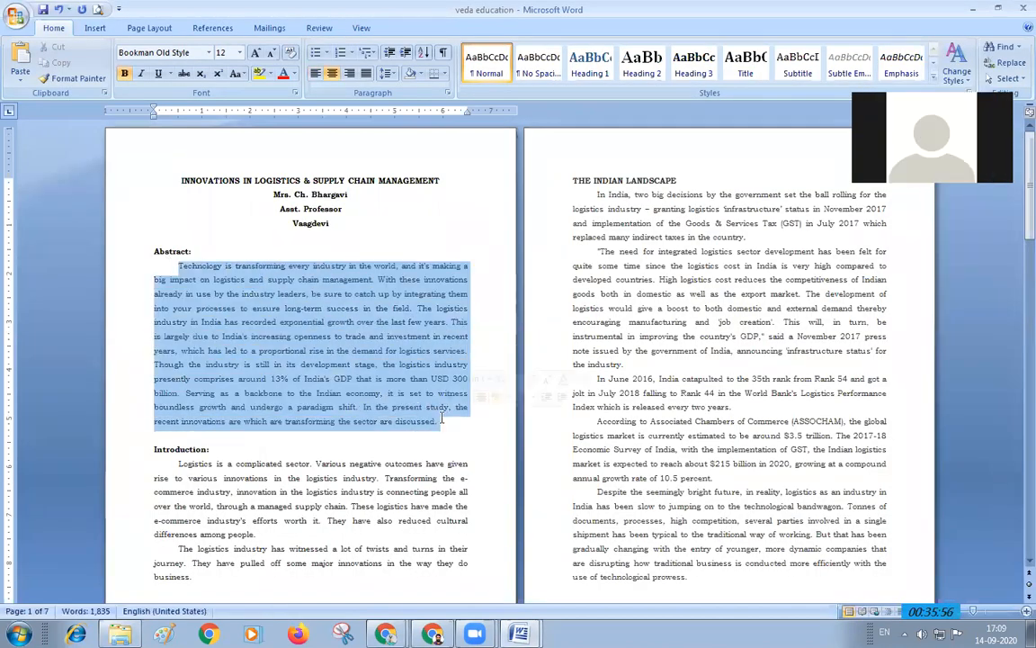
pyautogui.moveTo(519, 634)
pyautogui.click(522, 578)
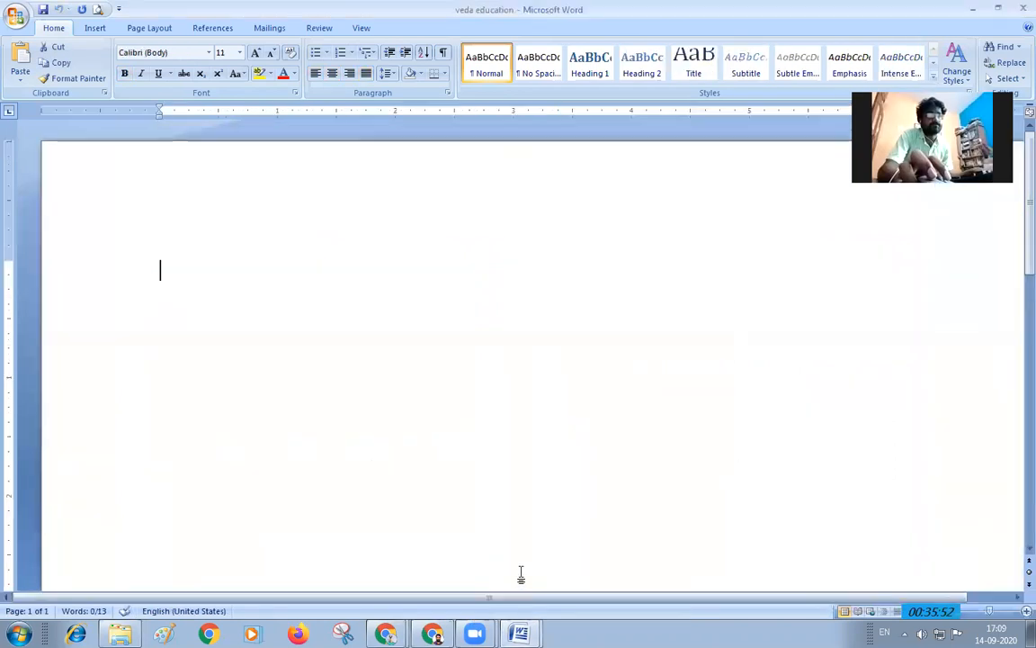
pyautogui.hotkey('ctrl', 'v')
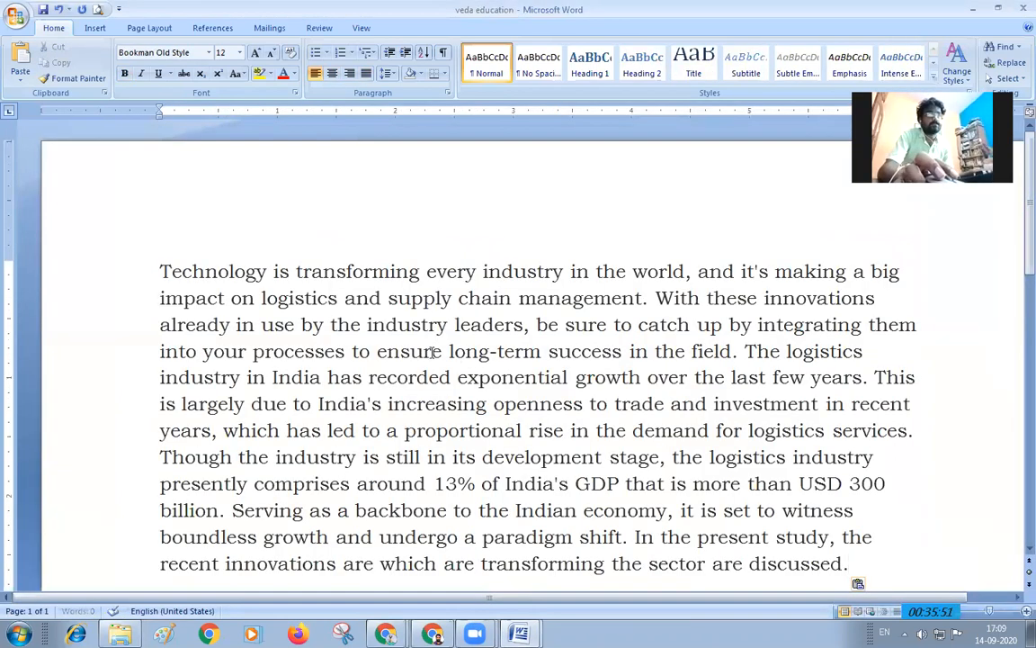
pyautogui.keyDown('ctrl'); pyautogui.scroll(-2, 474, 377); pyautogui.keyUp('ctrl')
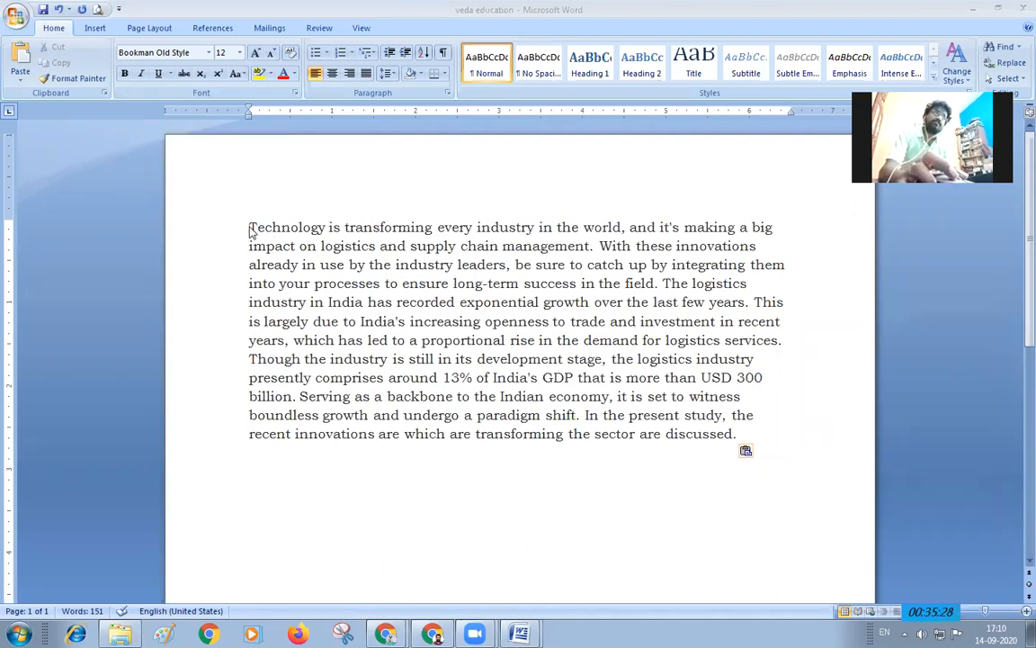
# - Set the whole pasted paragraph's alignment to Centered in the Paragraph settings
pyautogui.moveTo(251, 228); pyautogui.dragTo(738, 431)
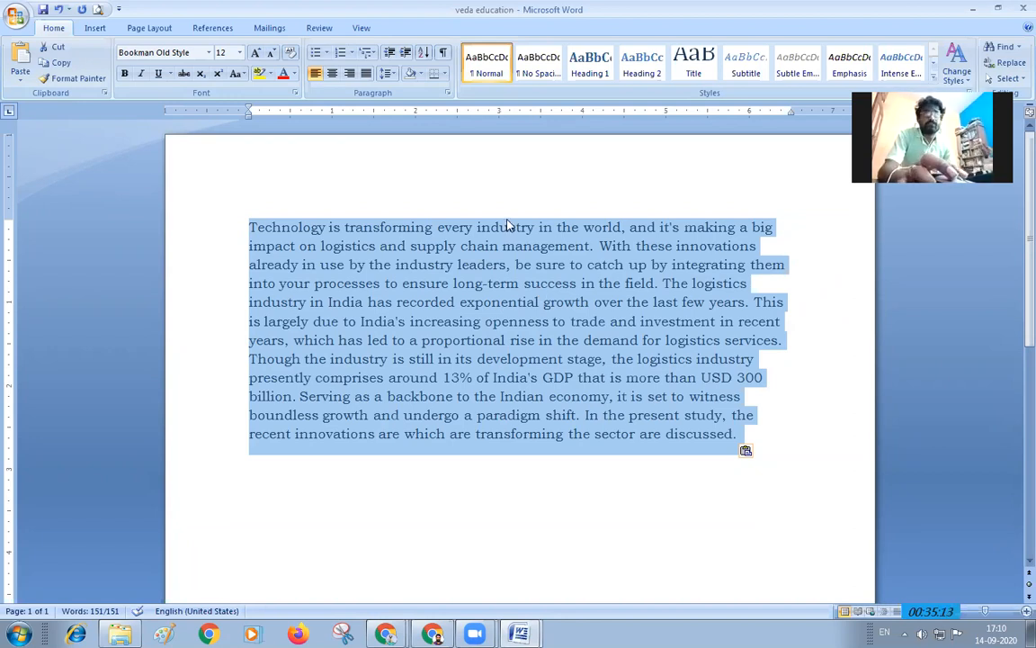
pyautogui.click(447, 93)
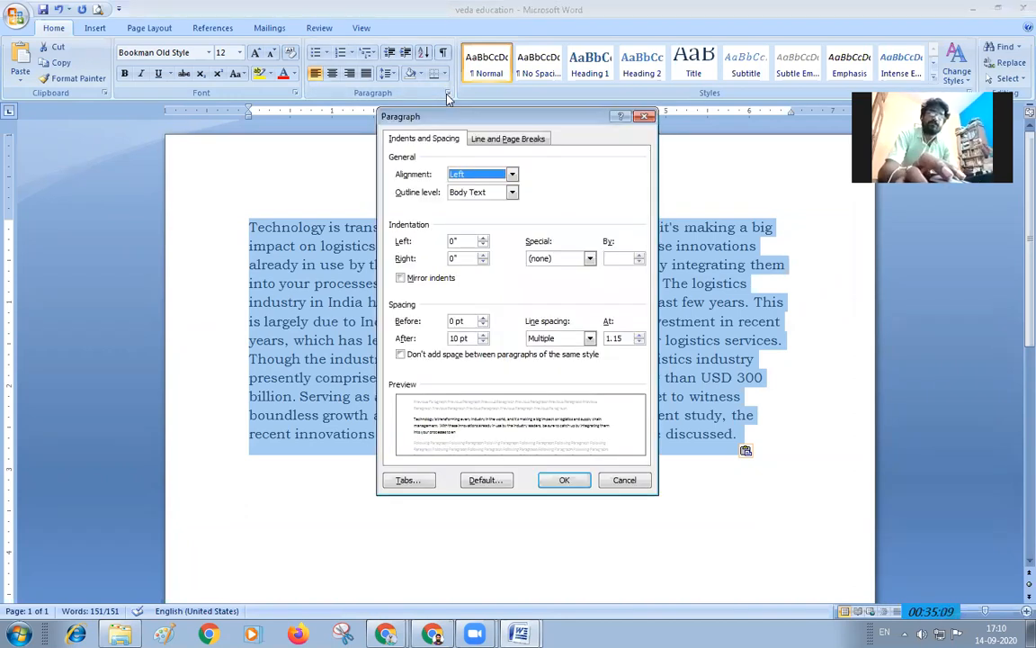
pyautogui.click(512, 176)
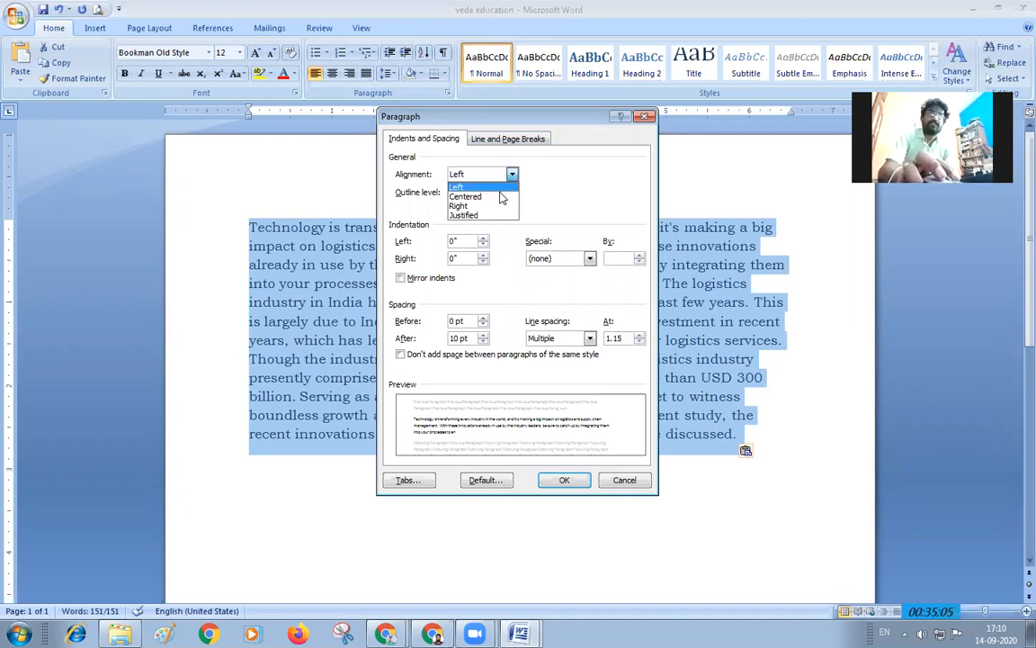
pyautogui.click(494, 196)
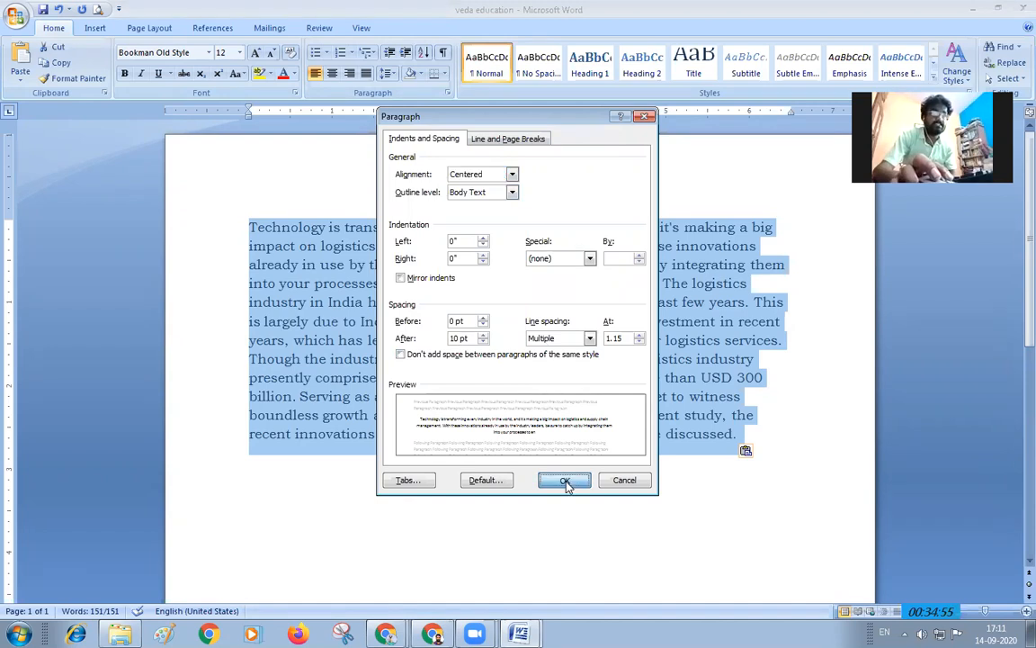
pyautogui.click(565, 481)
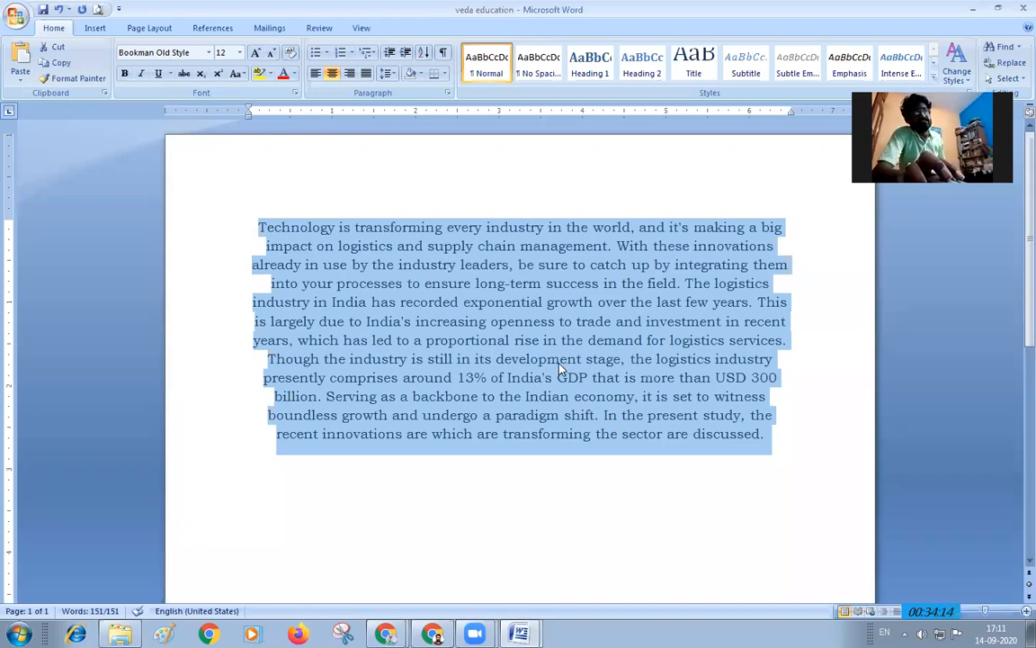
pyautogui.click(447, 94)
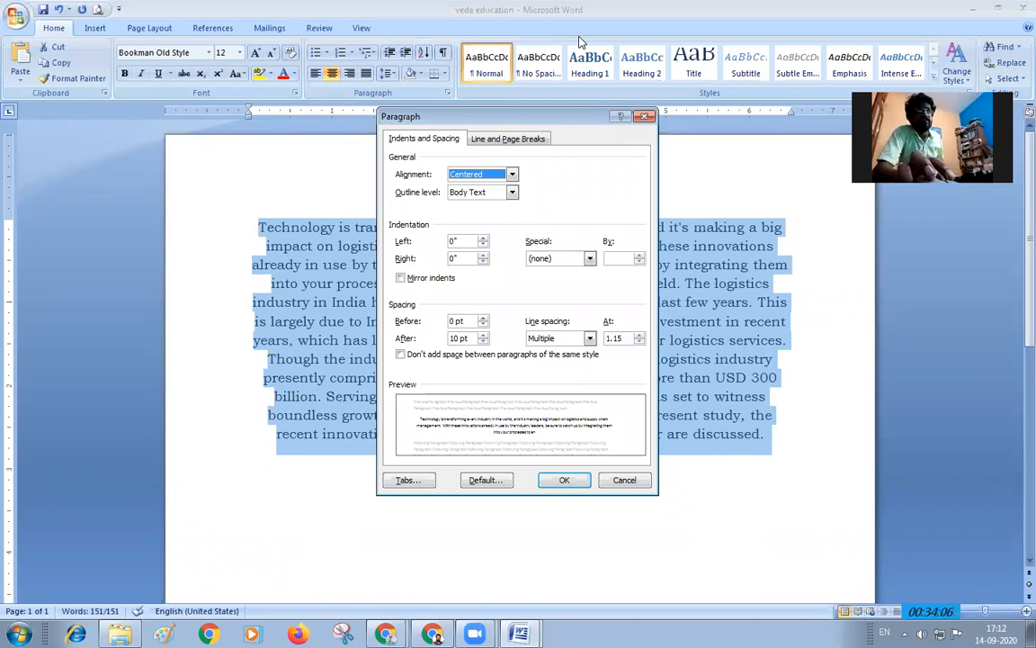
pyautogui.click(778, 100)
pyautogui.click(334, 232)
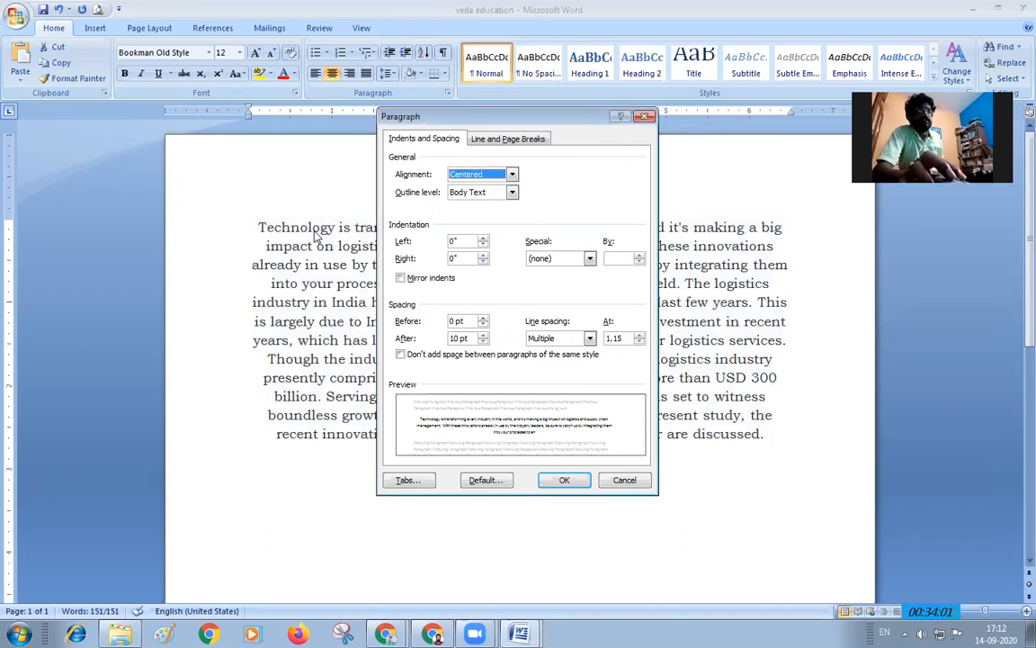
pyautogui.click(283, 234)
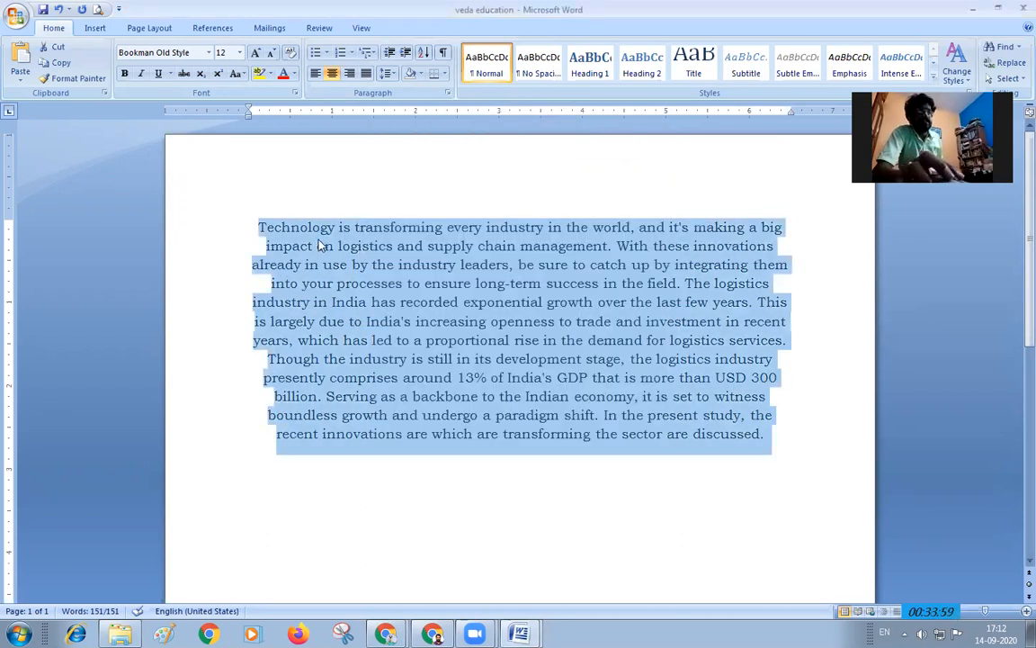
# - Set the selected paragraph's alignment to Left in the Paragraph settings
pyautogui.click(448, 94)
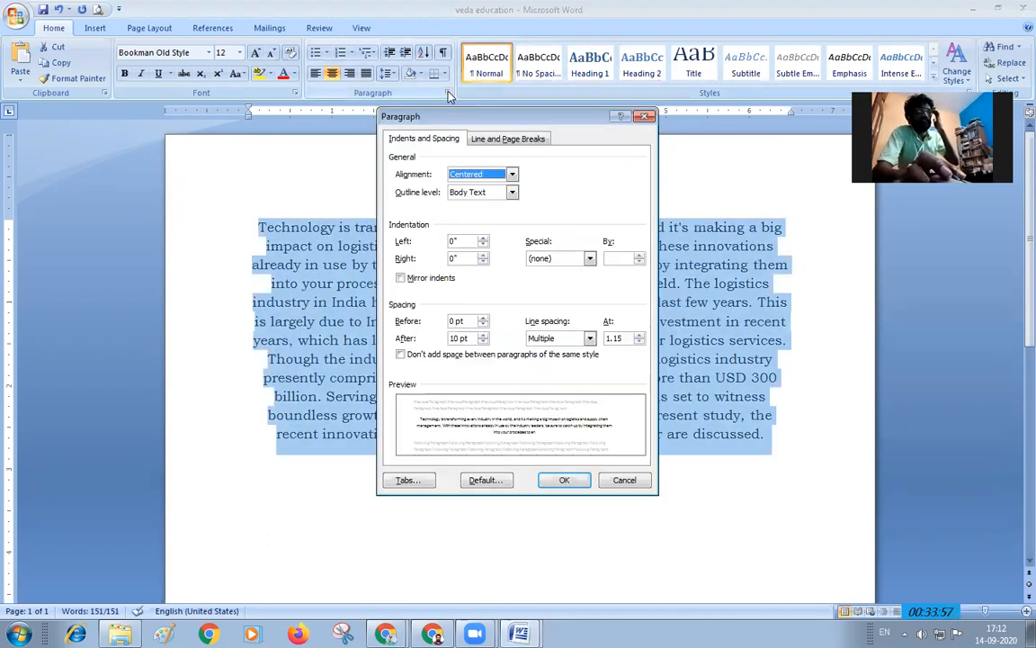
pyautogui.click(512, 174)
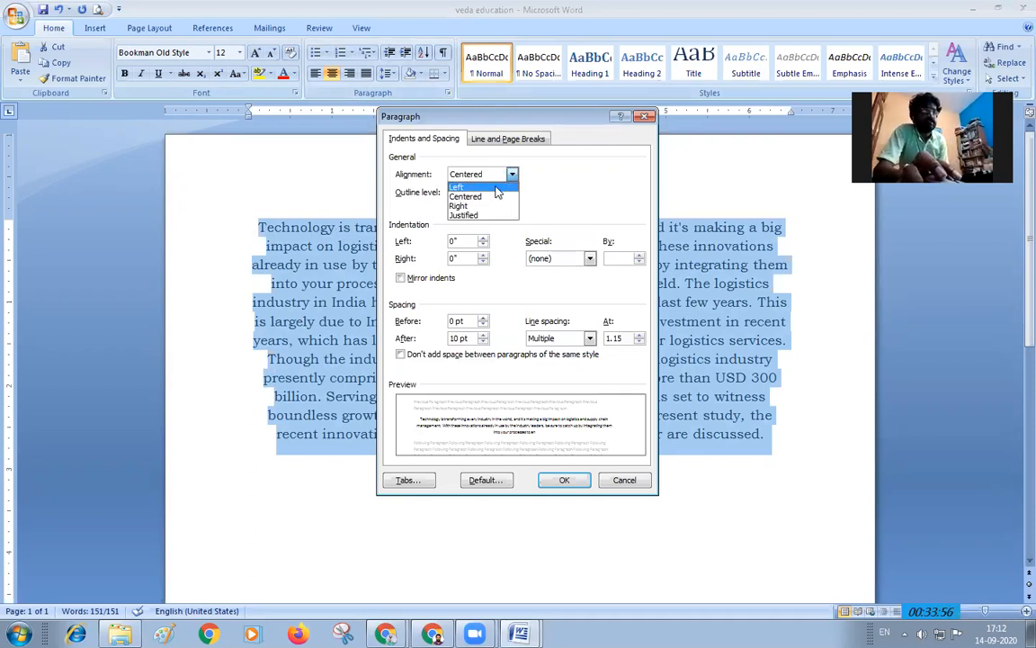
pyautogui.click(495, 188)
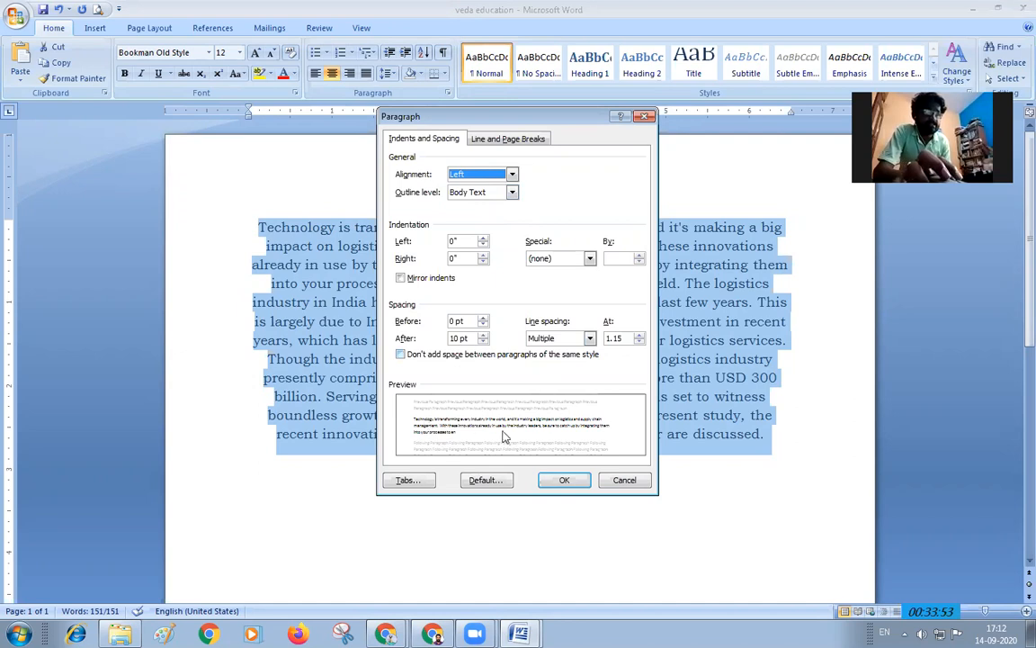
pyautogui.click(564, 480)
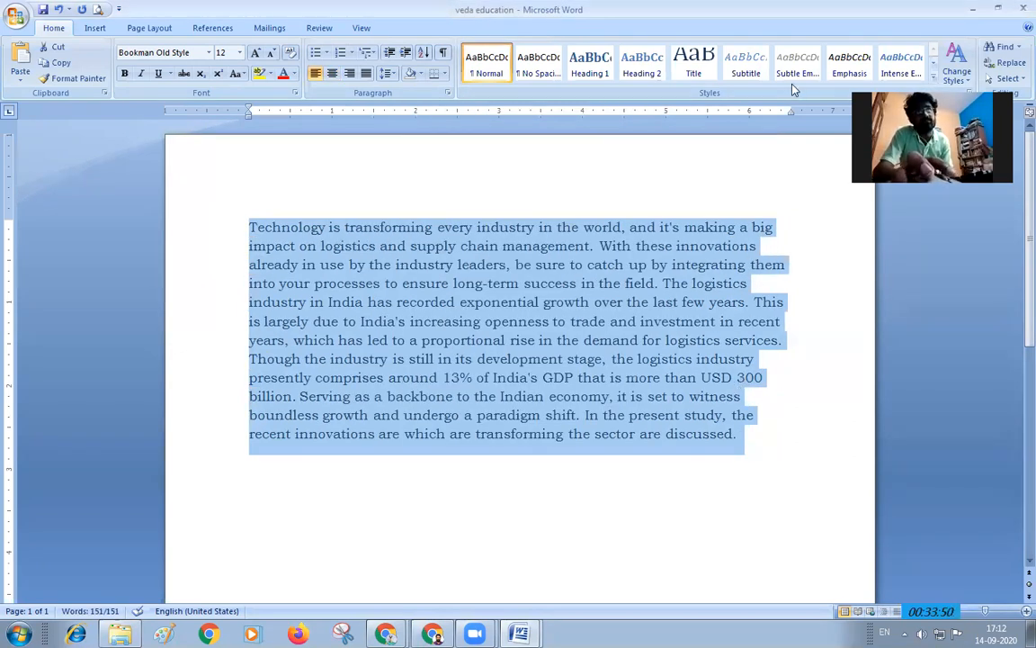
# - Replace the selected paragraph with the text "Uy"
pyautogui.write('uy')
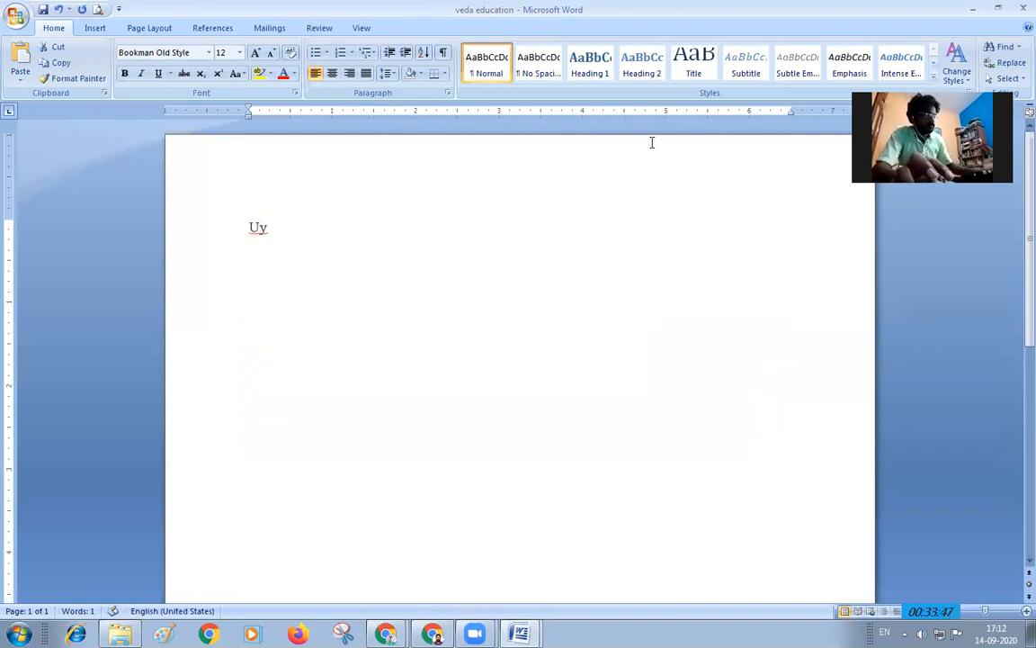
# - Undo the replacement of the paragraph with "Uy"
pyautogui.hotkey('ctrl', 'z')
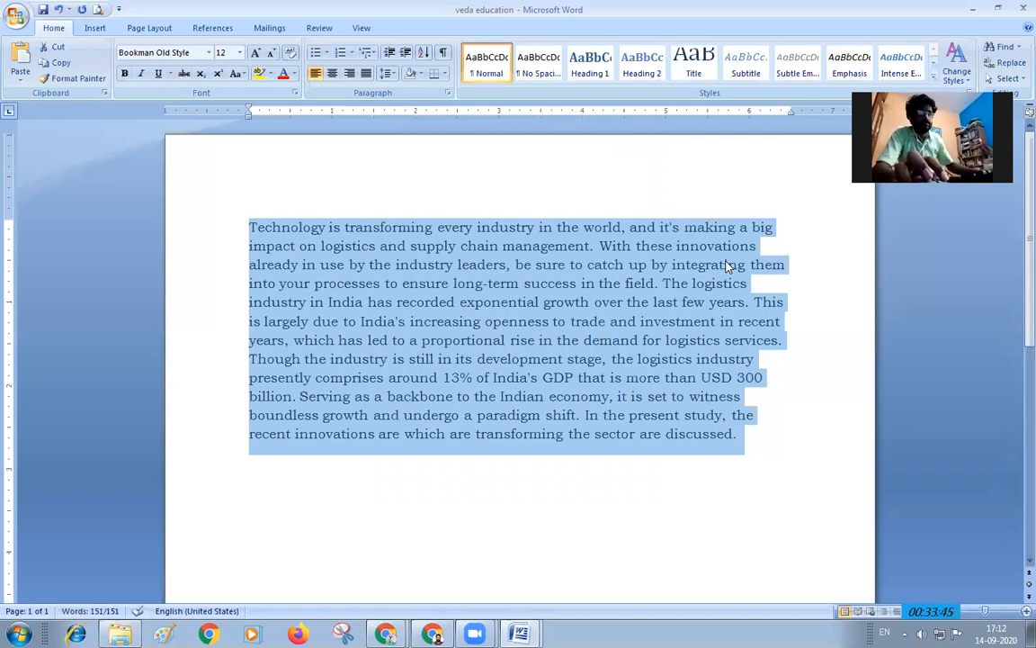
pyautogui.click(729, 267)
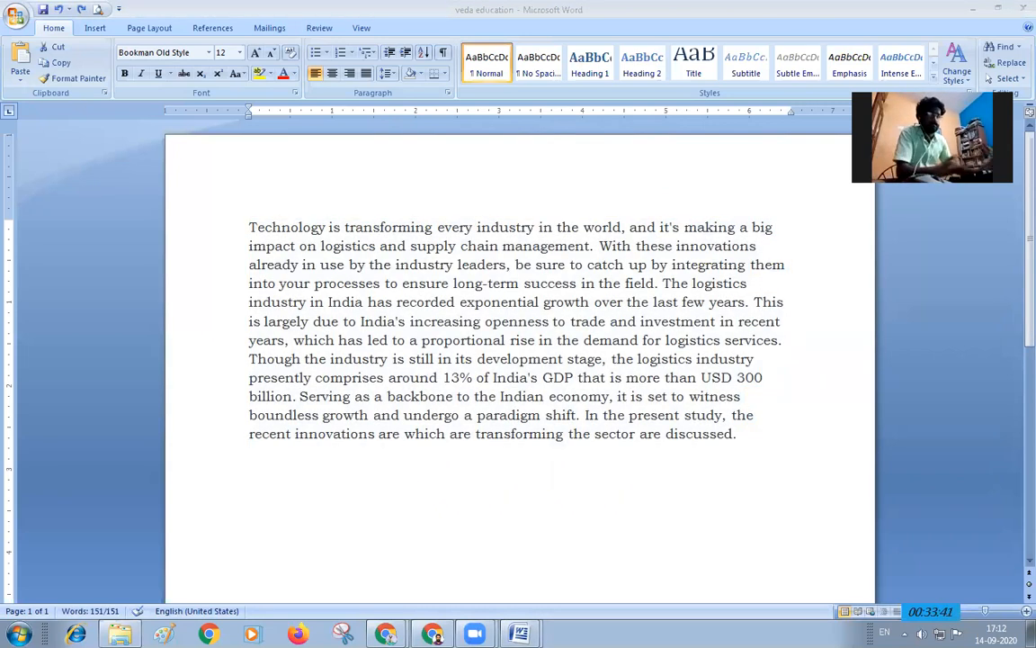
pyautogui.hotkey('ctrl', 'a')
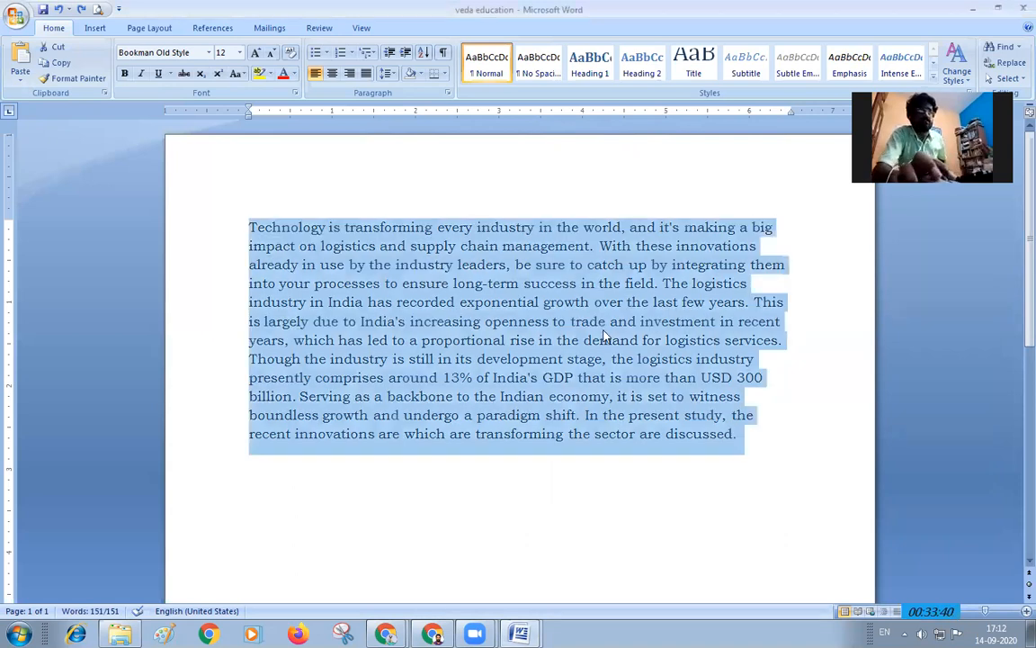
pyautogui.click(681, 350)
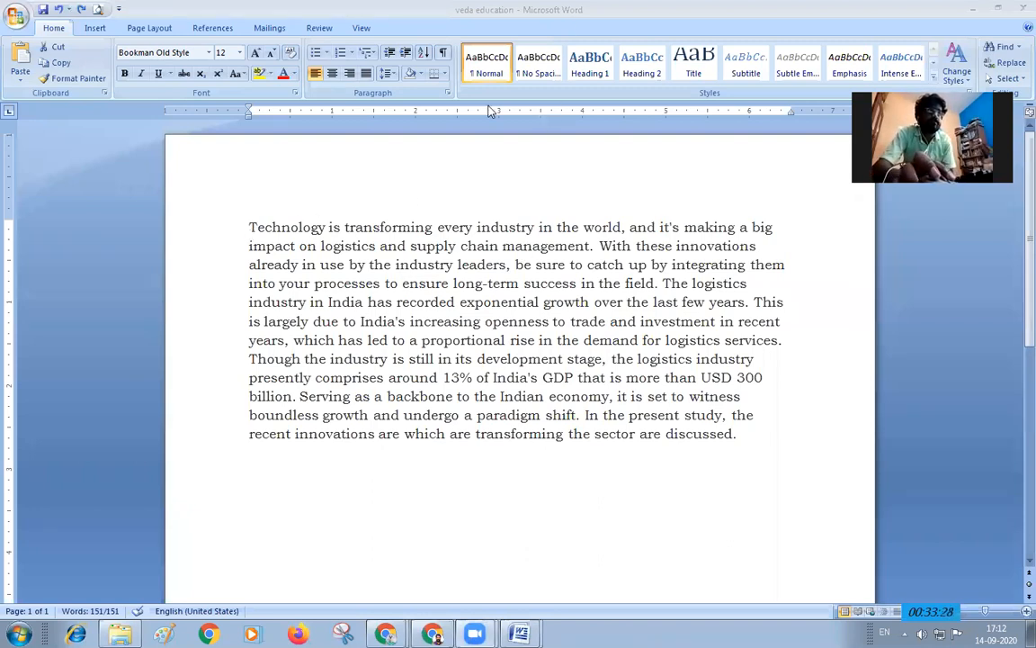
# - Set the whole paragraph's alignment to Right in the Paragraph settings
pyautogui.tripleClick(304, 238)
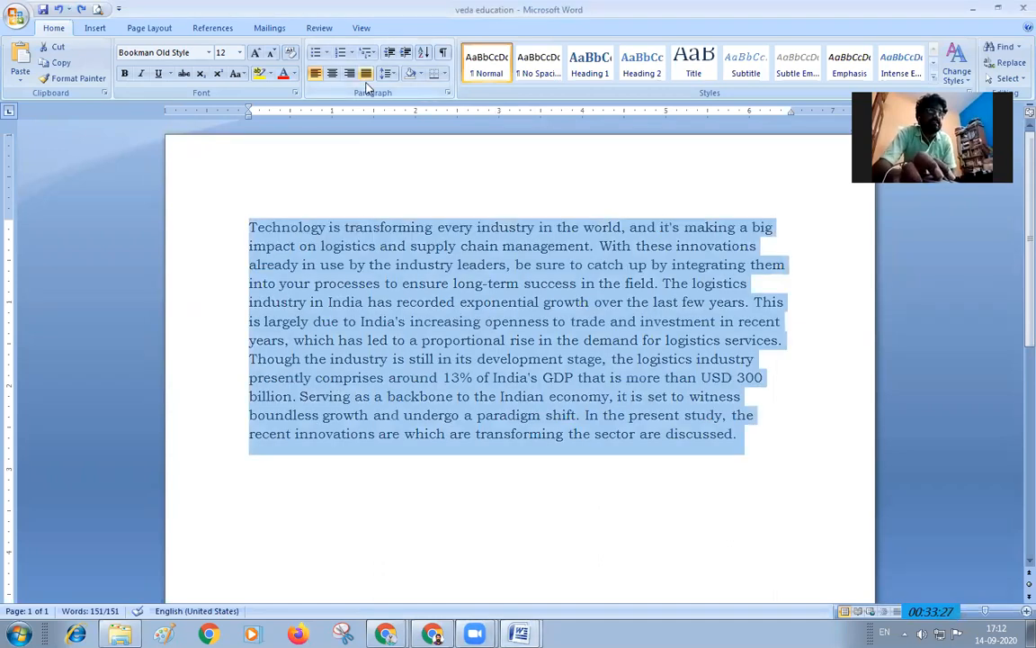
pyautogui.click(447, 93)
pyautogui.click(511, 174)
pyautogui.click(468, 198)
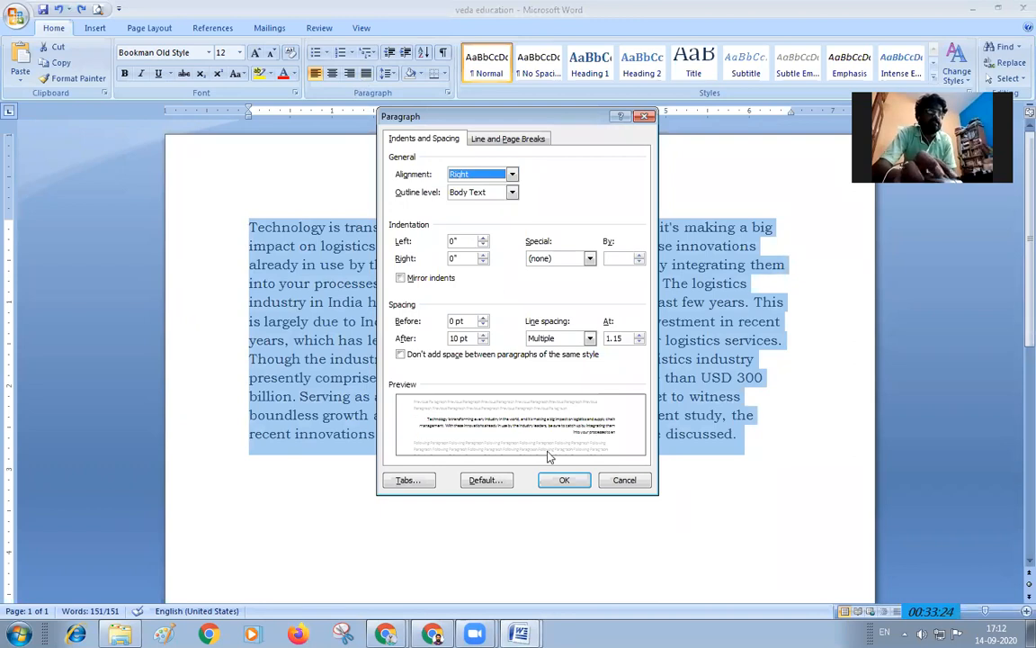
pyautogui.click(563, 480)
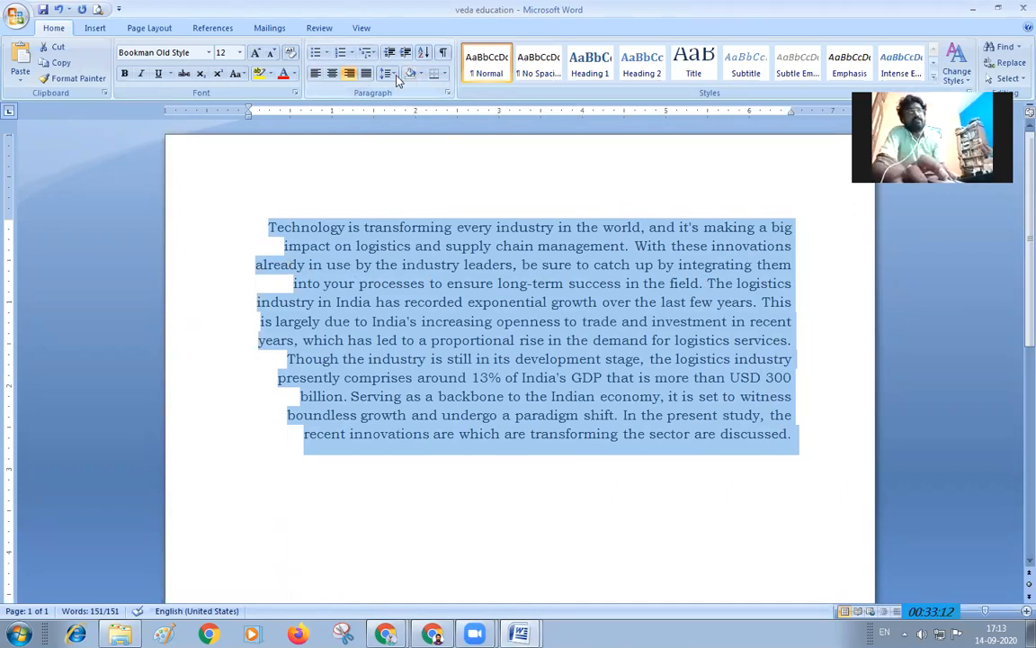
# - Change the selected paragraph's alignment to Justified in the Paragraph settings
pyautogui.click(447, 93)
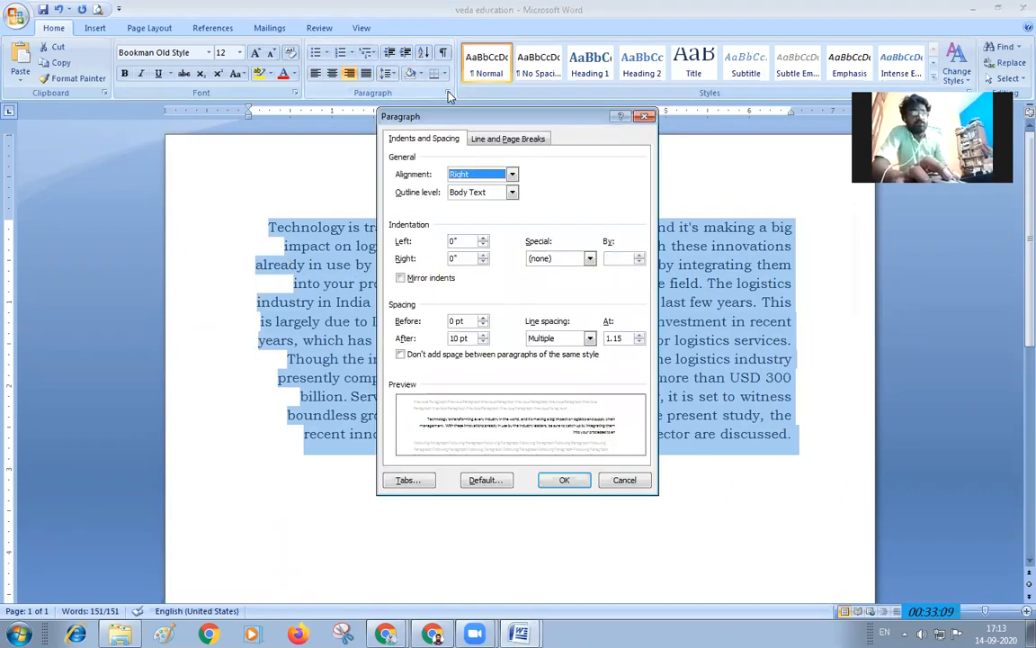
pyautogui.click(486, 174)
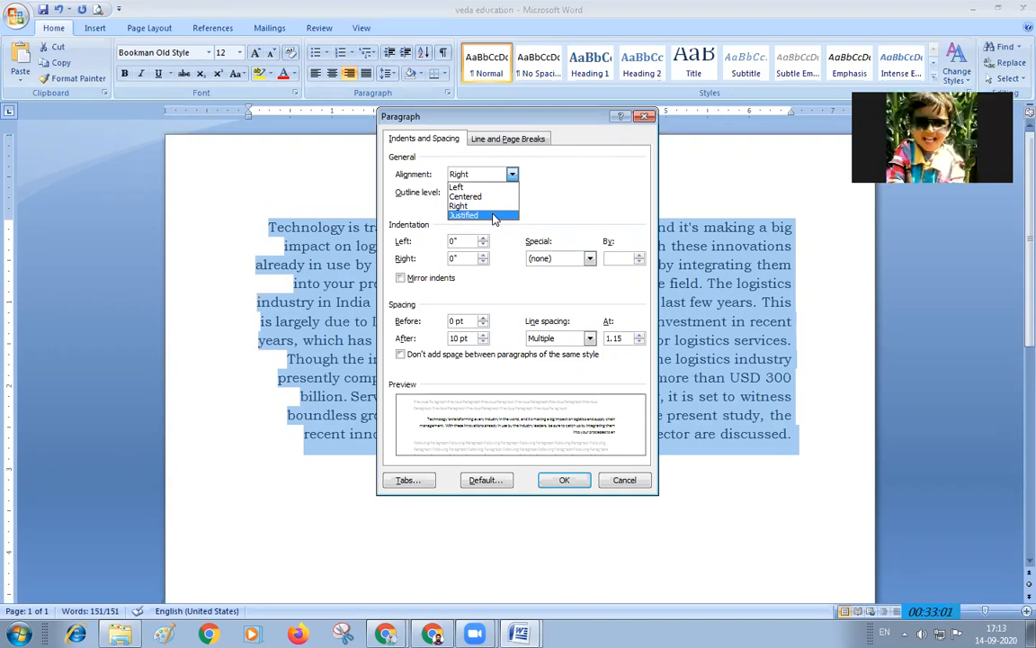
pyautogui.click(493, 216)
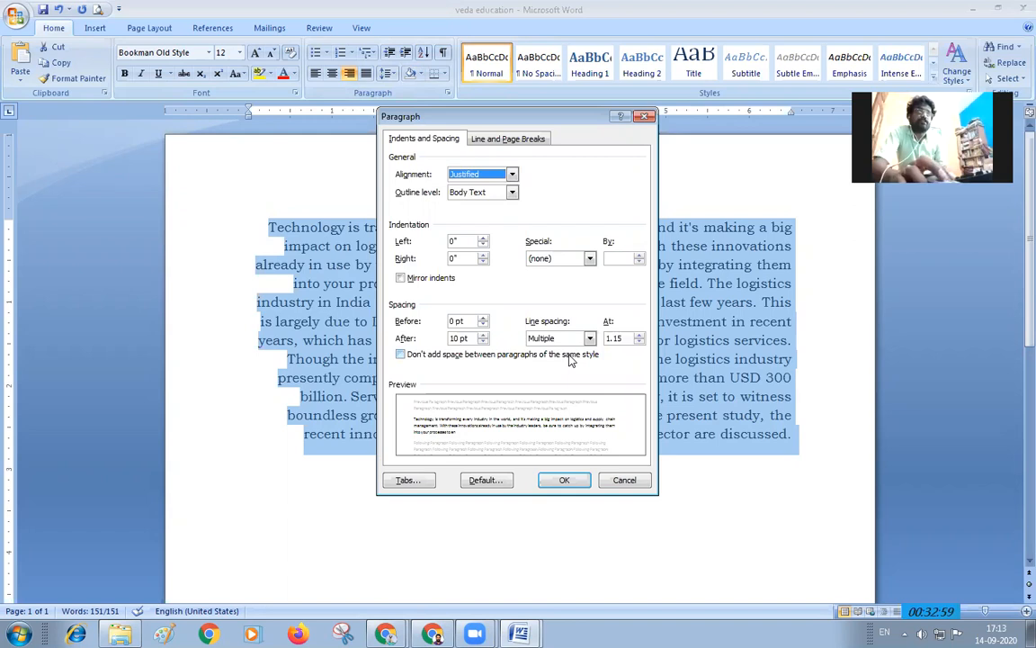
pyautogui.click(570, 483)
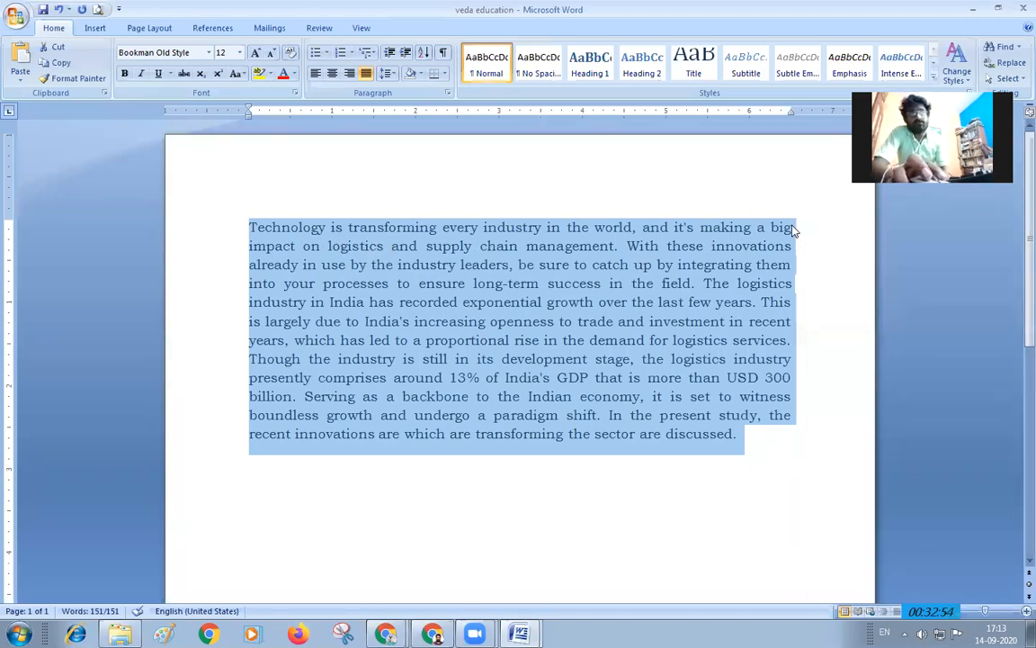
# - Draw red vertical annotation lines from the ruler's margin markers down to both edges of the paragraph, and clear them
pyautogui.click(527, 101)
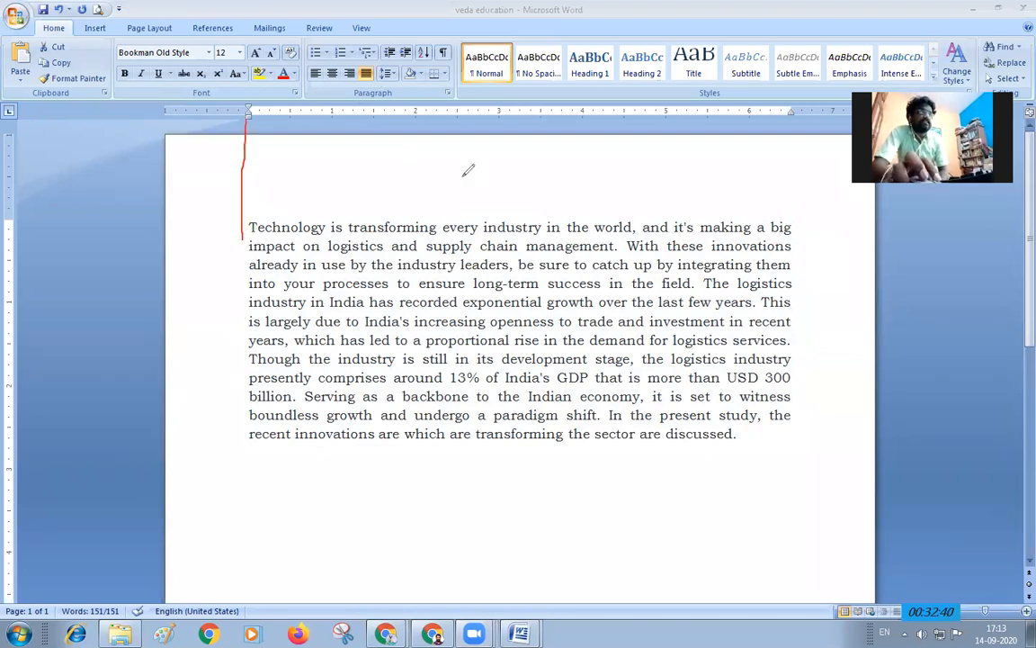
pyautogui.moveTo(791, 113); pyautogui.dragTo(792, 239)
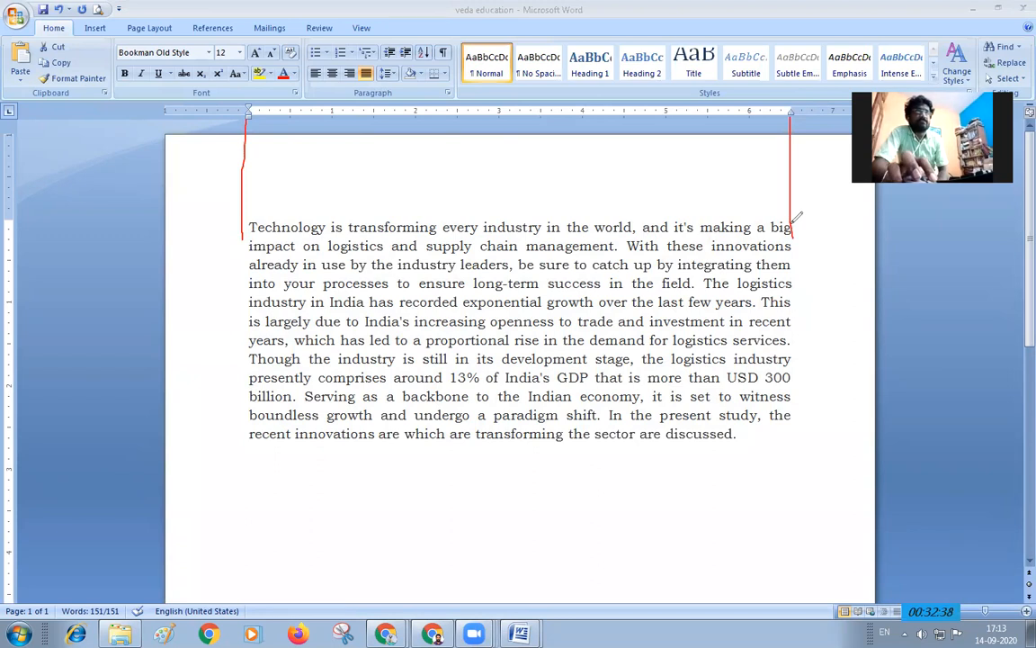
pyautogui.click(703, 101)
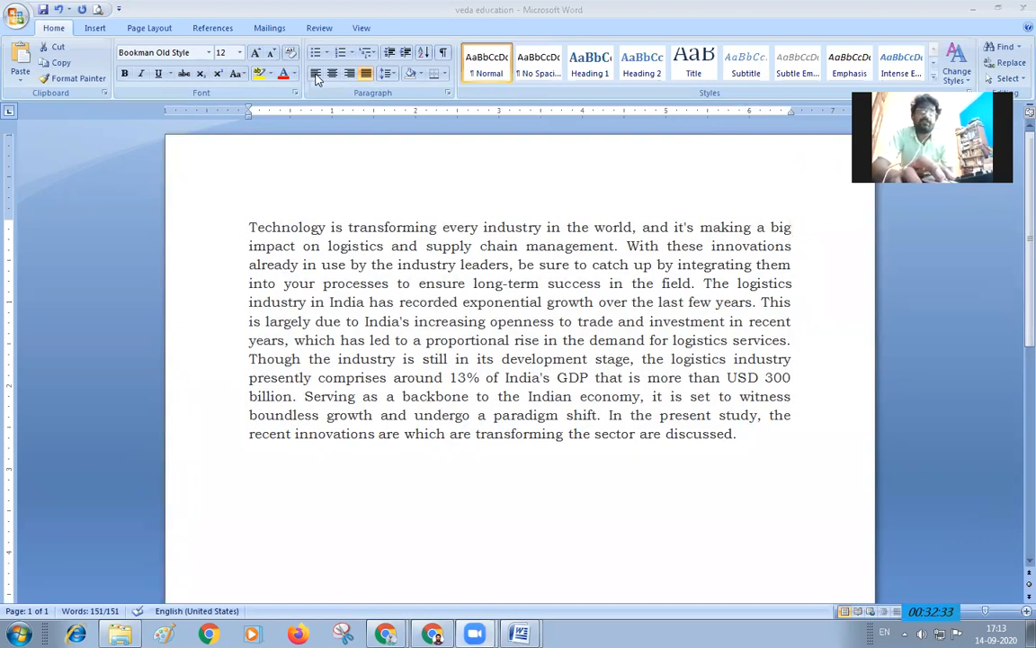
# - Examine the indentation options for the whole text in the Paragraph settings, and close them without changes
pyautogui.hotkey('ctrl', 'a')
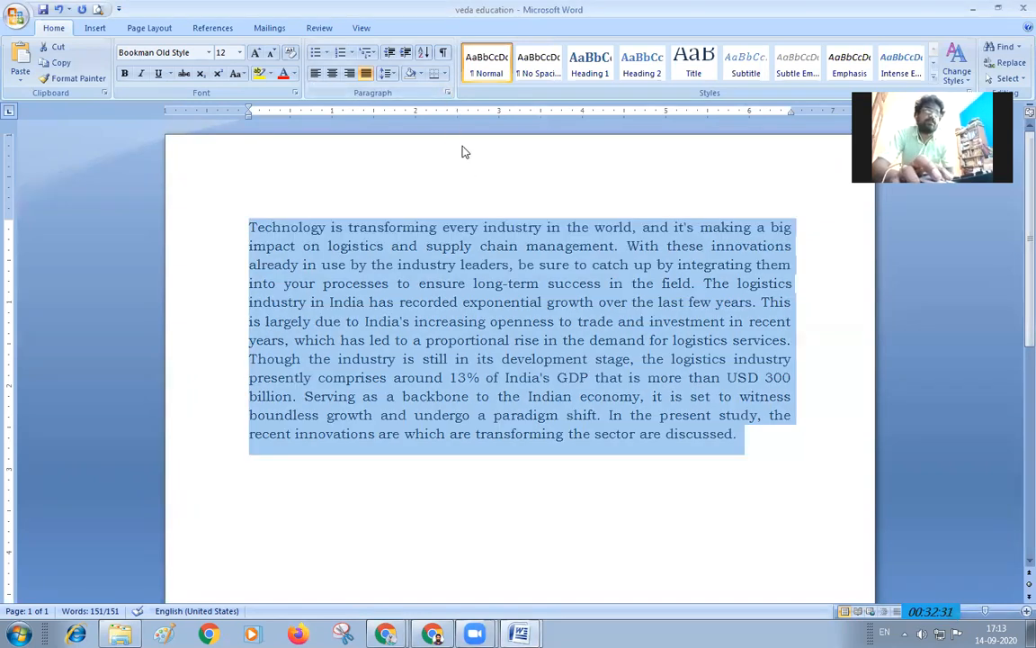
pyautogui.click(447, 93)
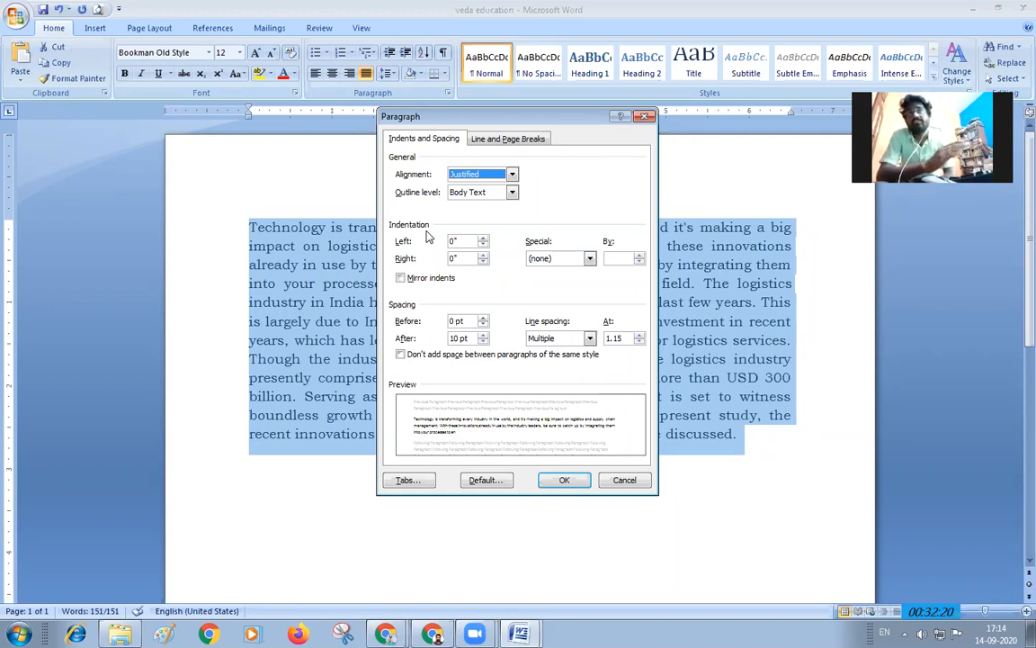
pyautogui.click(630, 481)
# - Start a new paragraph before "This is largely due" and indent its first line by 0.5"
pyautogui.click(712, 284)
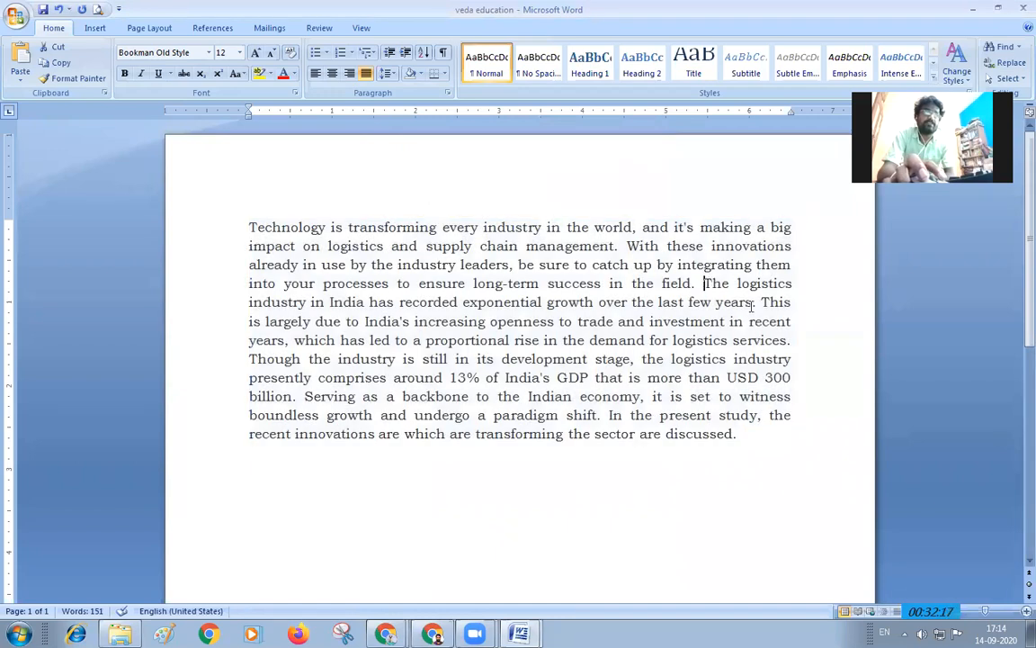
pyautogui.click(760, 303)
pyautogui.press('Return')
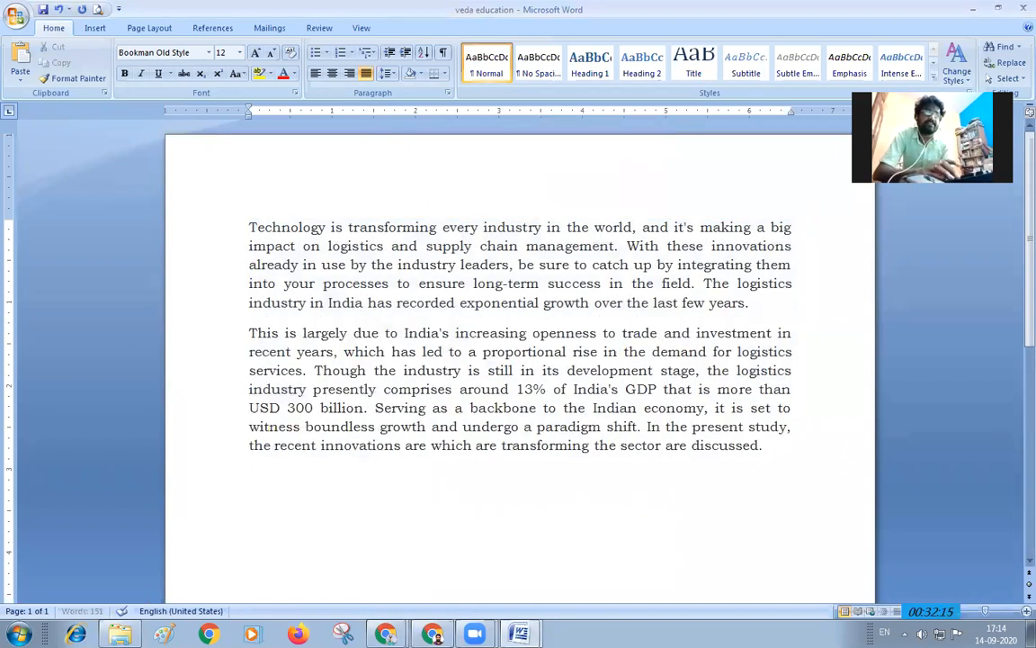
pyautogui.press('Tab')
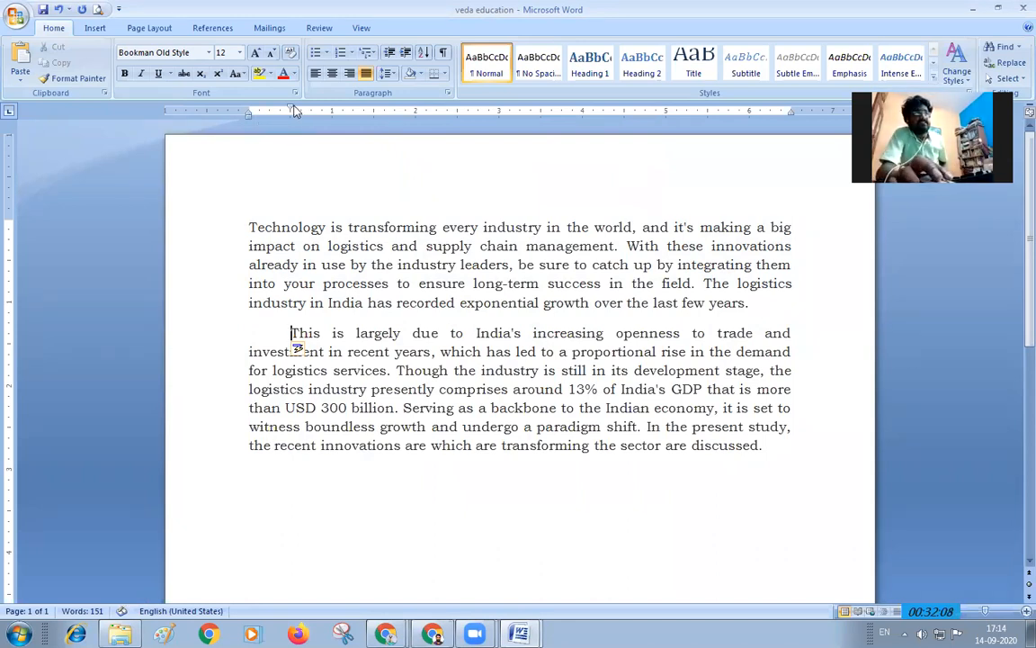
# - Move the second paragraph's first-line indent back to the margin on the ruler, and undo that move
pyautogui.moveTo(291, 108); pyautogui.dragTo(248, 110)
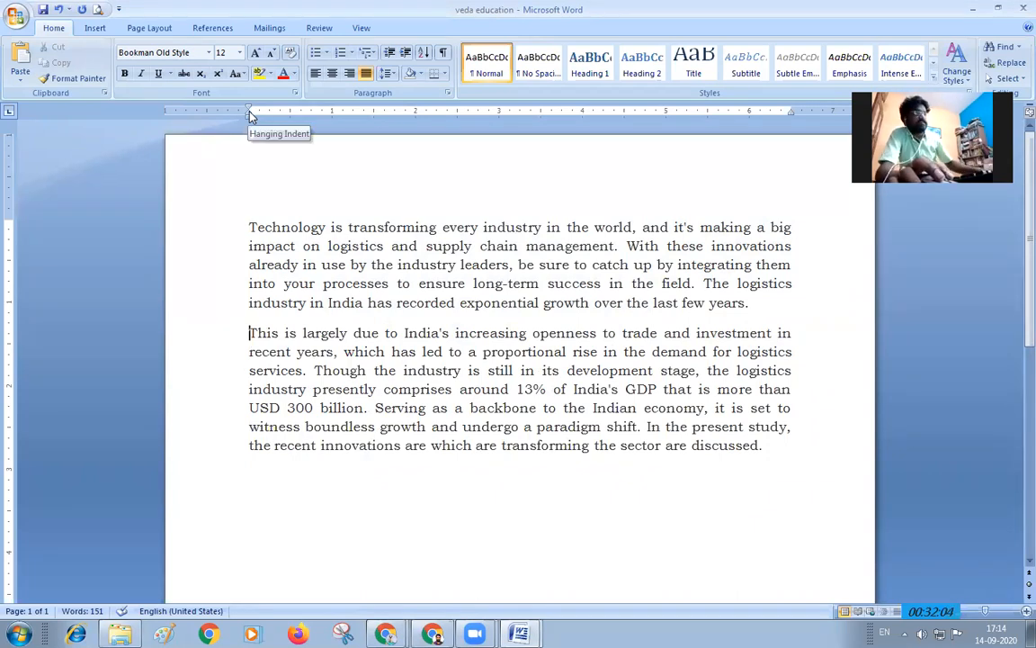
pyautogui.hotkey('ctrl', 'z')
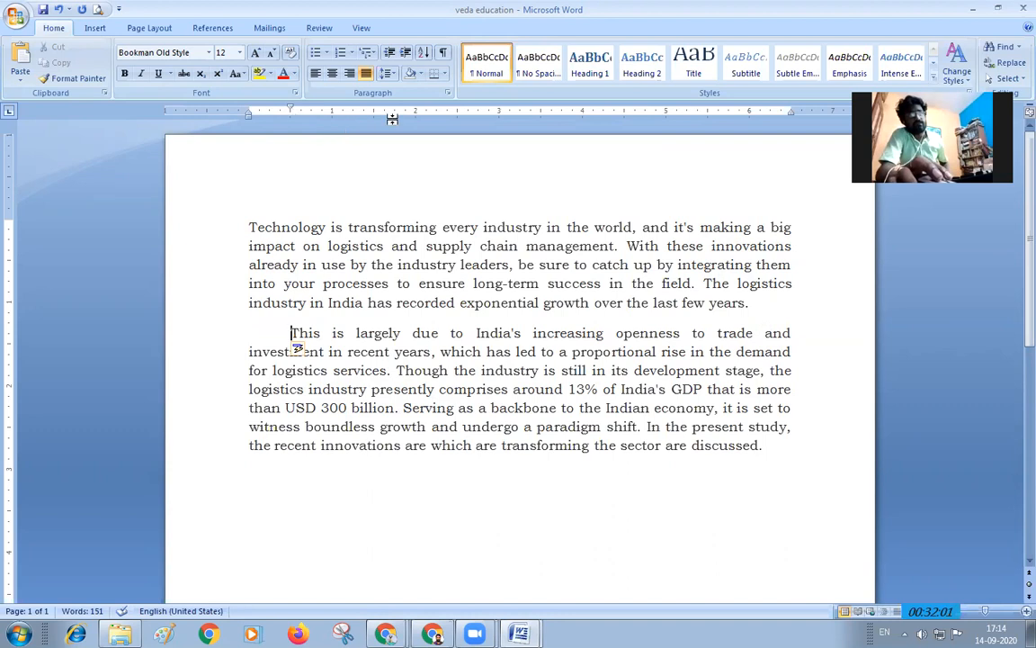
# - Increase the second paragraph's first-line indent to 1" in the Paragraph settings
pyautogui.click(448, 93)
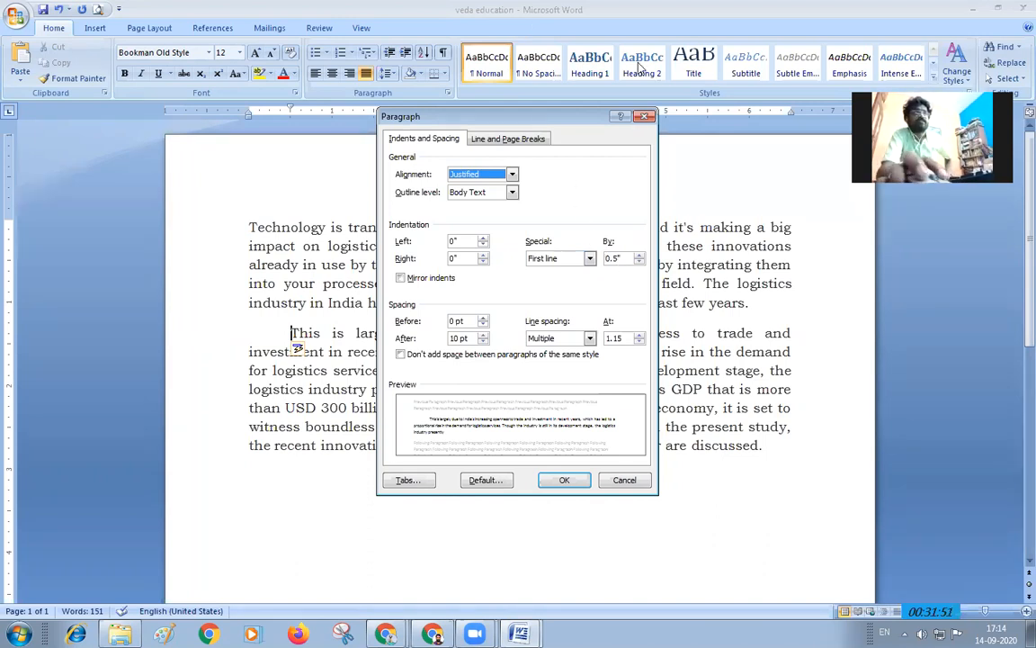
pyautogui.click(639, 255)
pyautogui.click(639, 255)
pyautogui.click(639, 256)
pyautogui.click(640, 255)
pyautogui.click(640, 256)
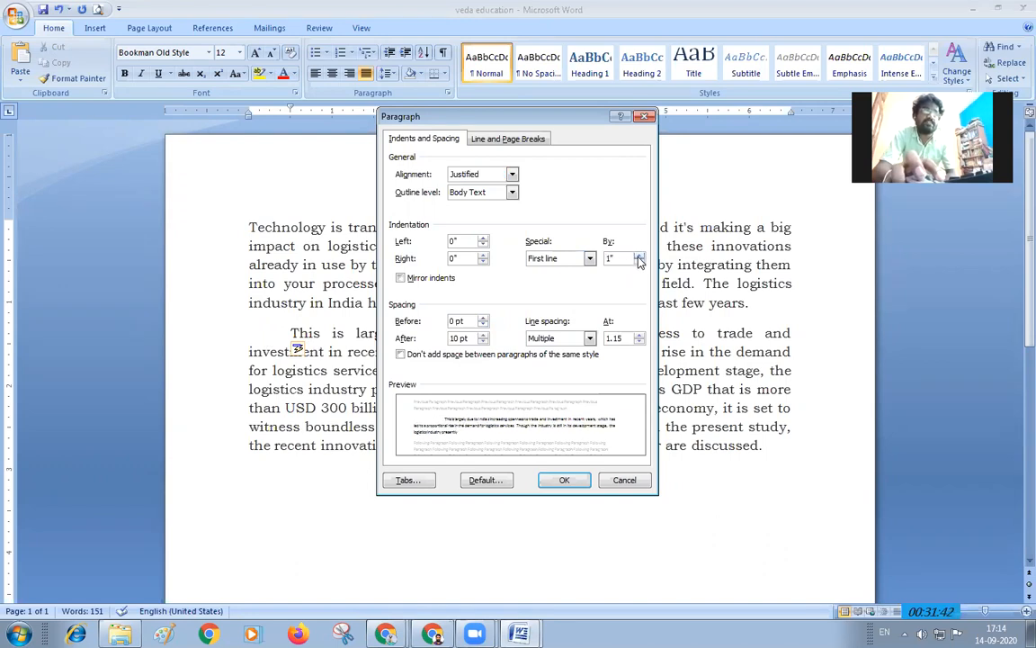
pyautogui.click(583, 480)
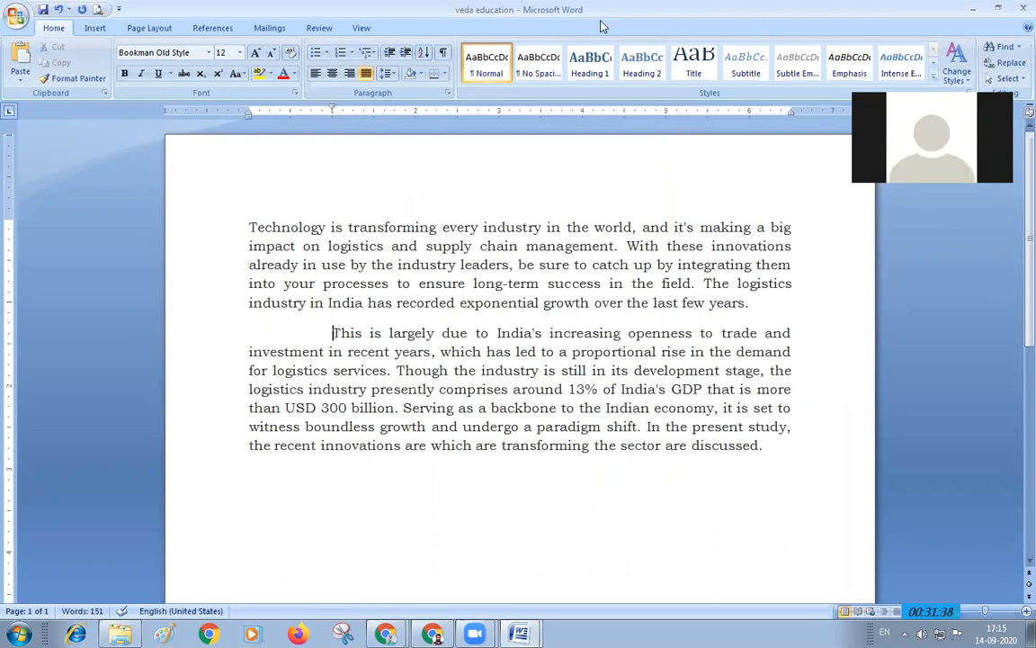
# - Reduce the second paragraph's first-line indent to 0.5" in the Paragraph settings
pyautogui.click(447, 93)
pyautogui.click(641, 263)
pyautogui.click(641, 263)
pyautogui.click(641, 262)
pyautogui.click(641, 263)
pyautogui.click(641, 263)
pyautogui.click(576, 480)
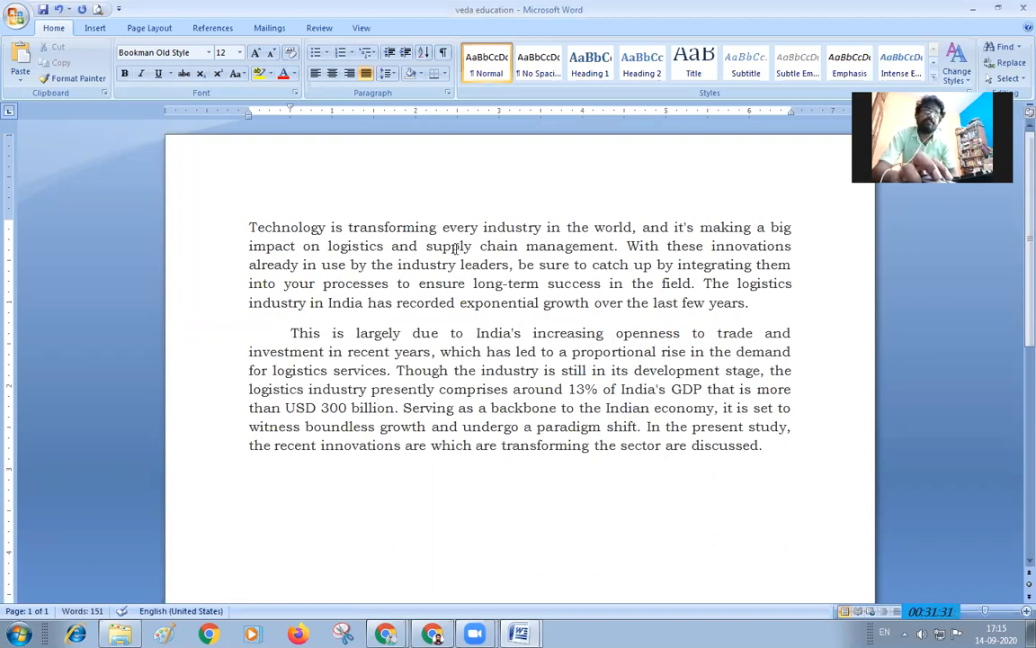
# - Delete the second paragraph beginning "This is largely due", leaving the first paragraph in place
pyautogui.click(447, 93)
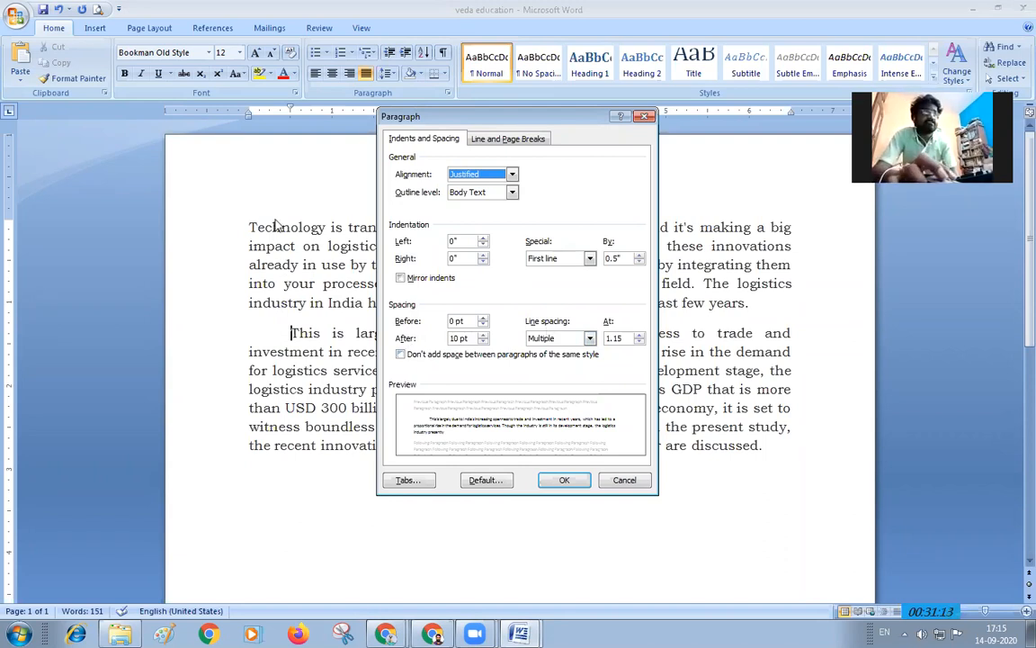
pyautogui.click(624, 481)
pyautogui.moveTo(278, 328); pyautogui.dragTo(765, 470)
pyautogui.press('Delete')
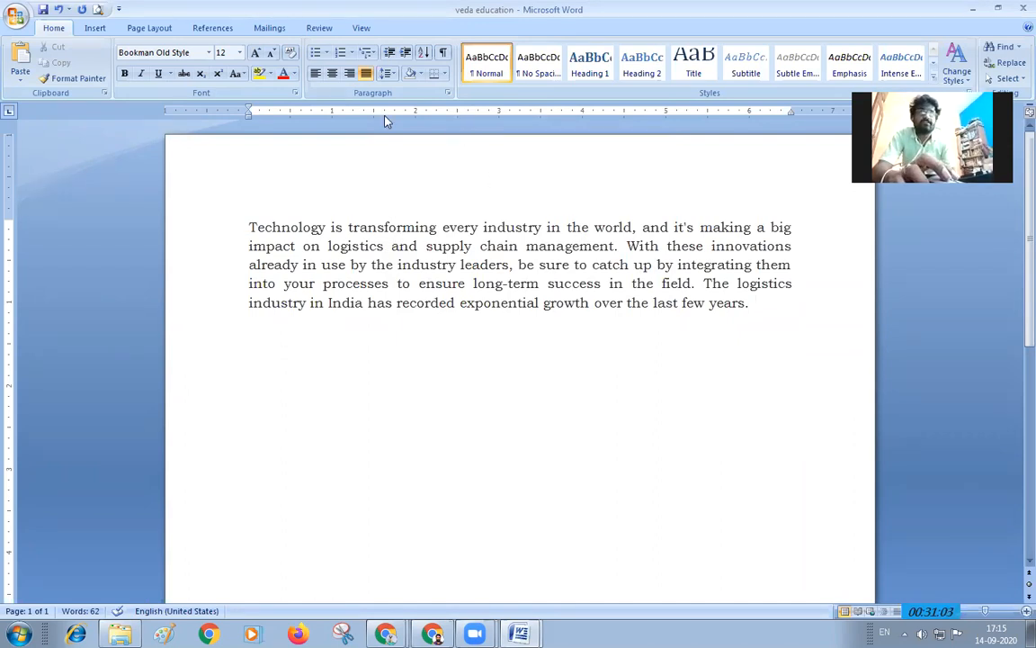
# - Set the remaining paragraph's spacing after to 0 pt and its line spacing to 1.5 lines
pyautogui.moveTo(249, 227); pyautogui.dragTo(758, 304)
pyautogui.click(446, 94)
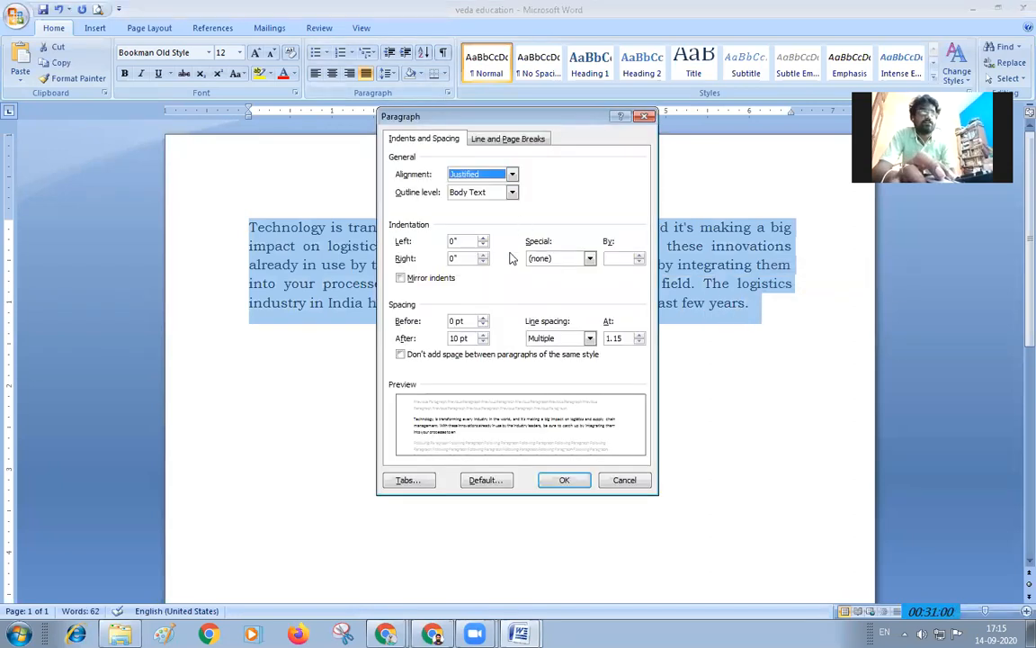
pyautogui.click(483, 341)
pyautogui.click(484, 342)
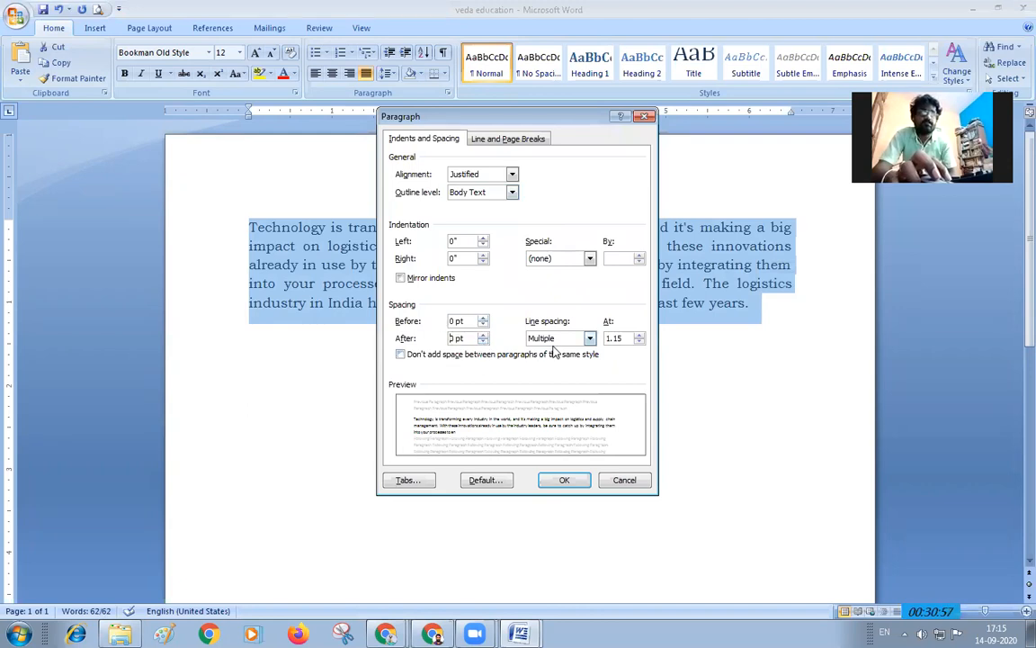
pyautogui.click(590, 339)
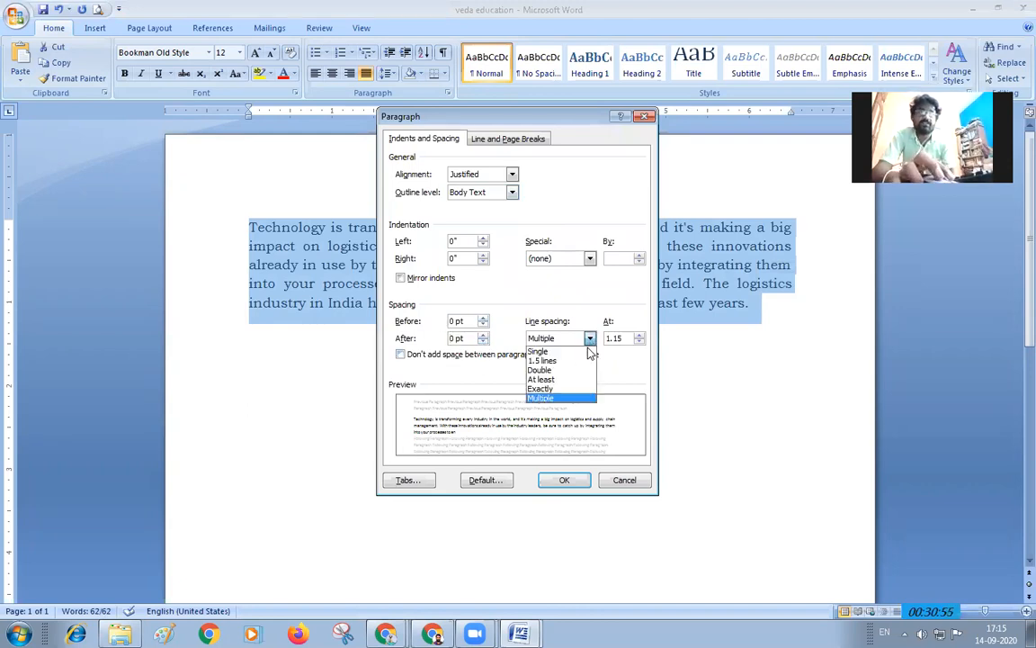
pyautogui.click(571, 362)
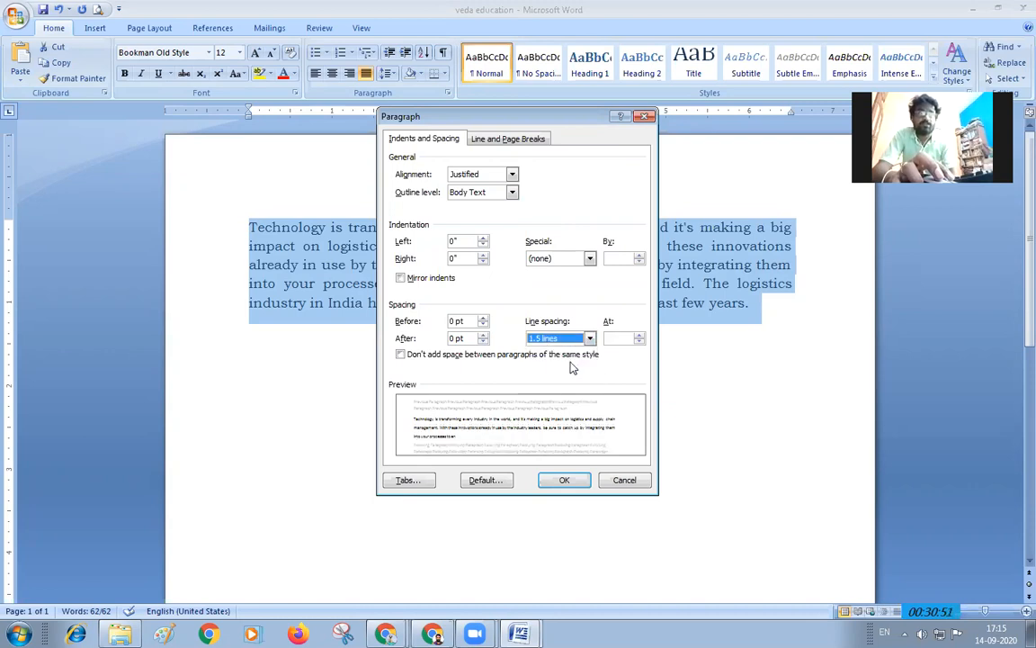
pyautogui.click(564, 479)
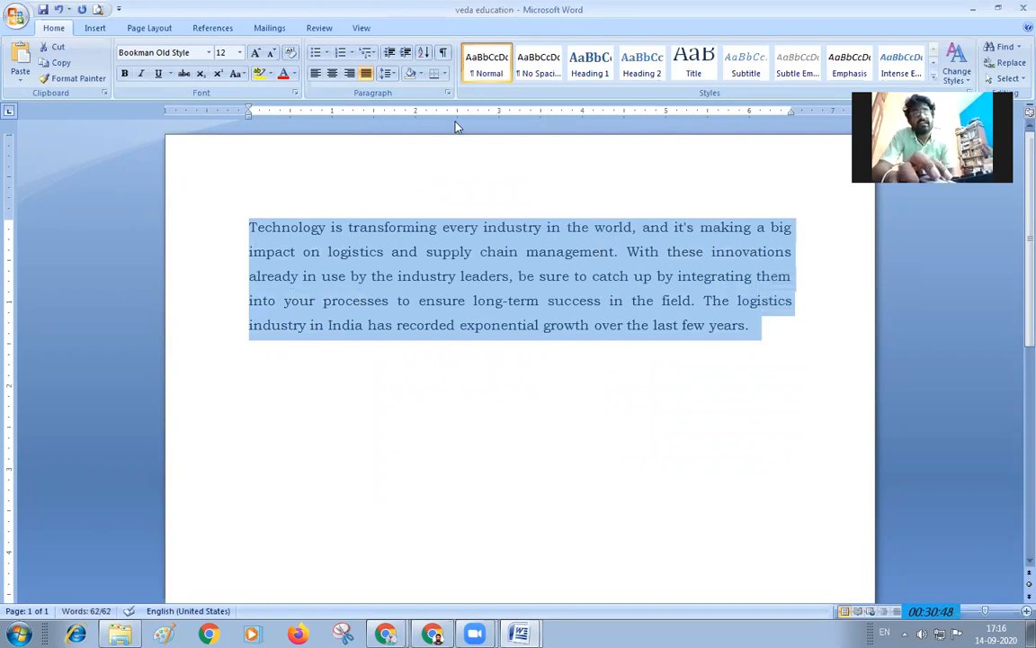
# - Change the selected paragraph's line spacing to Double
pyautogui.click(448, 93)
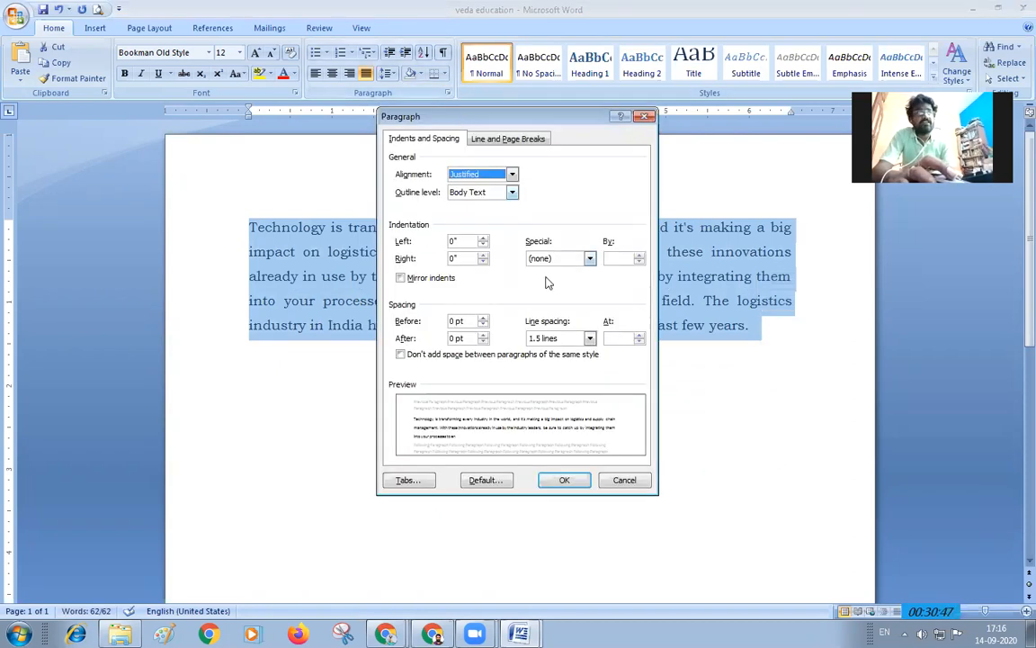
pyautogui.click(590, 338)
pyautogui.click(587, 371)
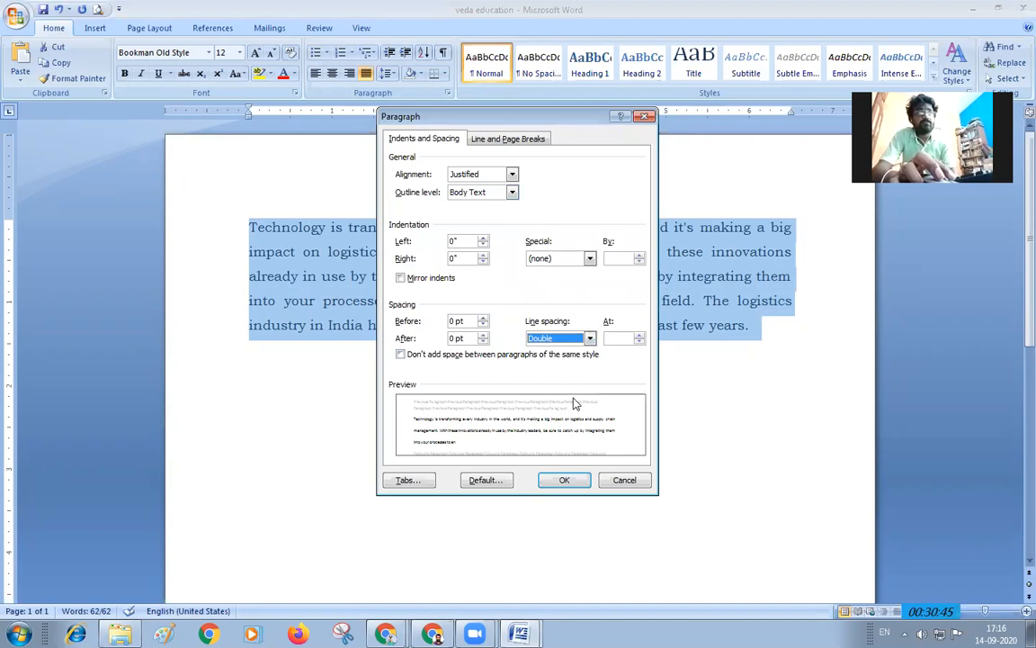
pyautogui.click(563, 479)
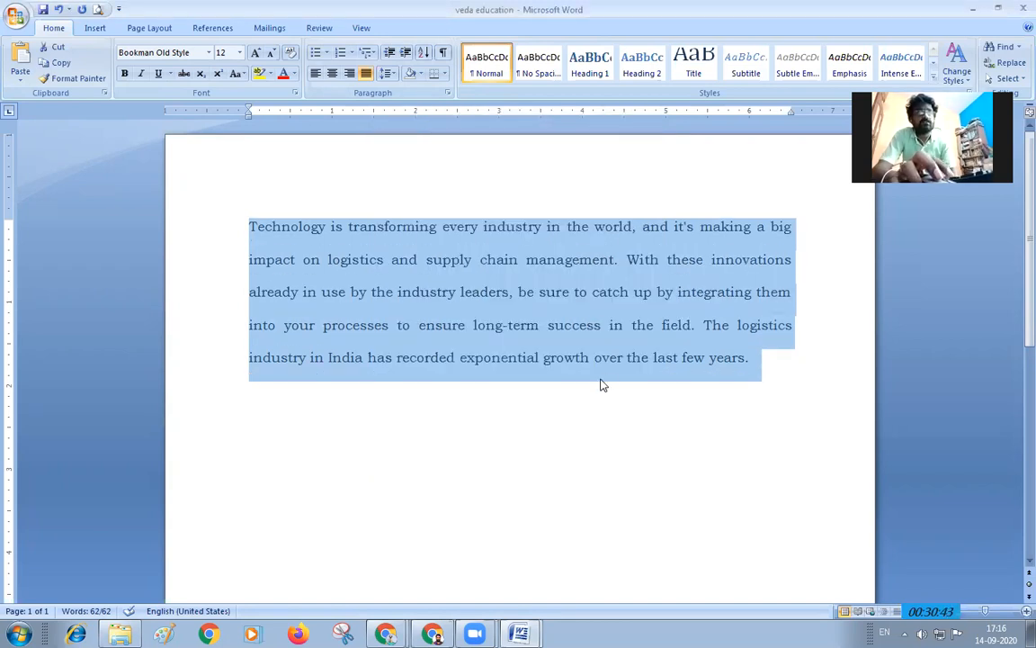
# - Try line spacings of 2.5 and 3.0 on the selected paragraph
pyautogui.click(388, 74)
pyautogui.click(423, 155)
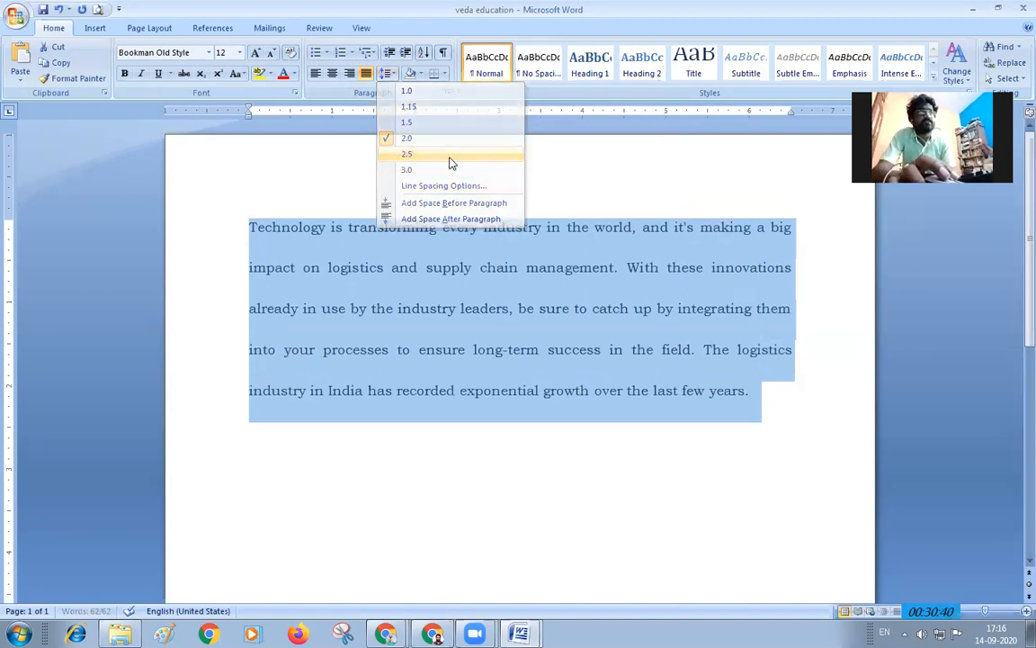
pyautogui.click(387, 73)
pyautogui.click(428, 170)
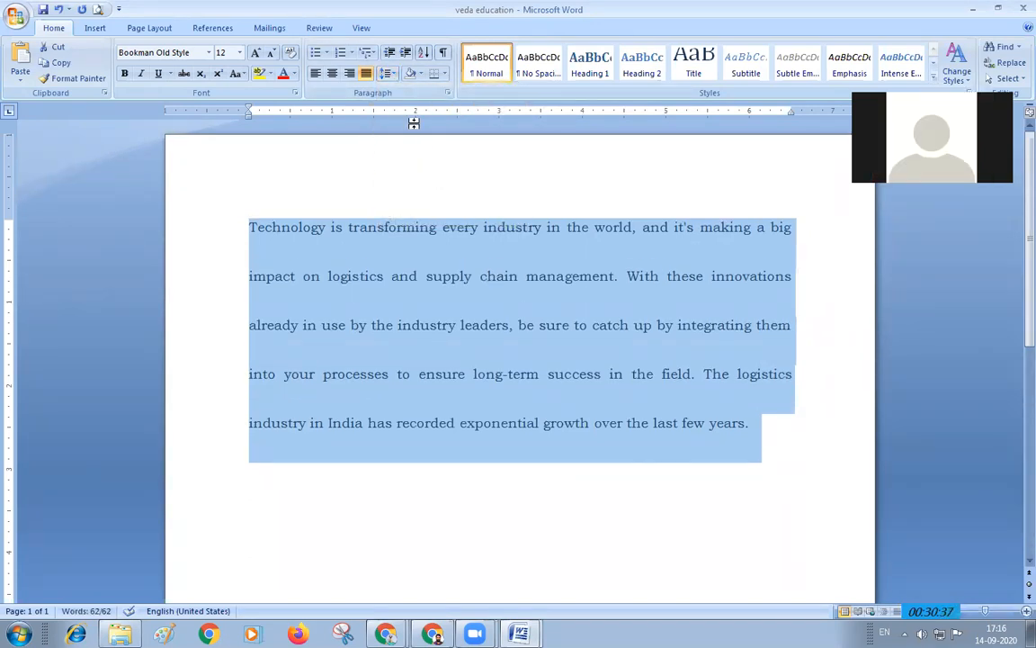
# - Set the selected paragraph's line spacing to 1.5 lines in the line spacing options
pyautogui.click(392, 75)
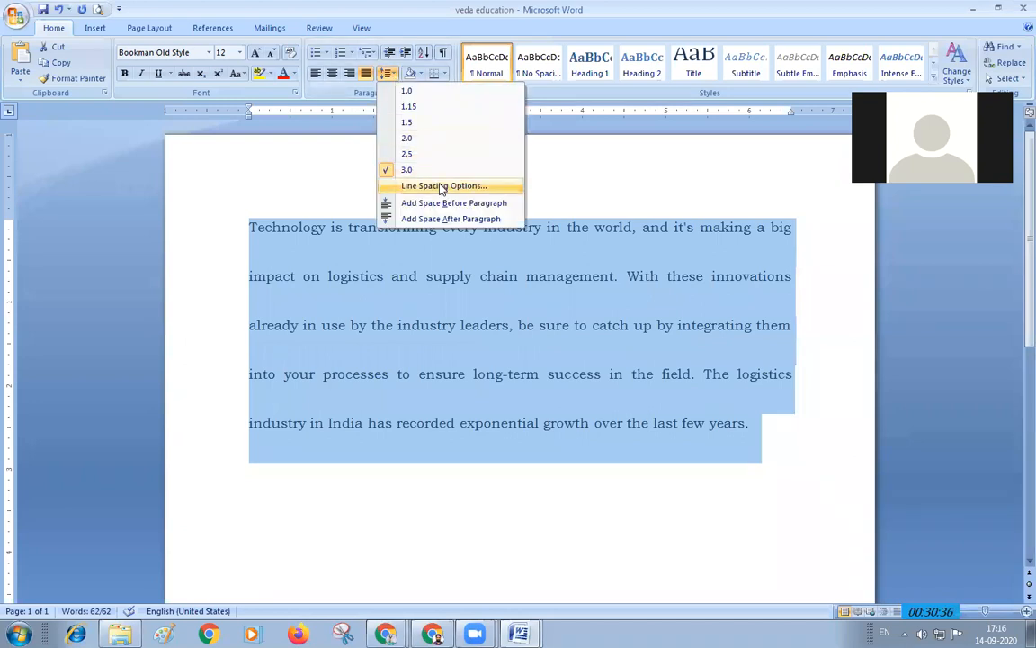
pyautogui.click(416, 185)
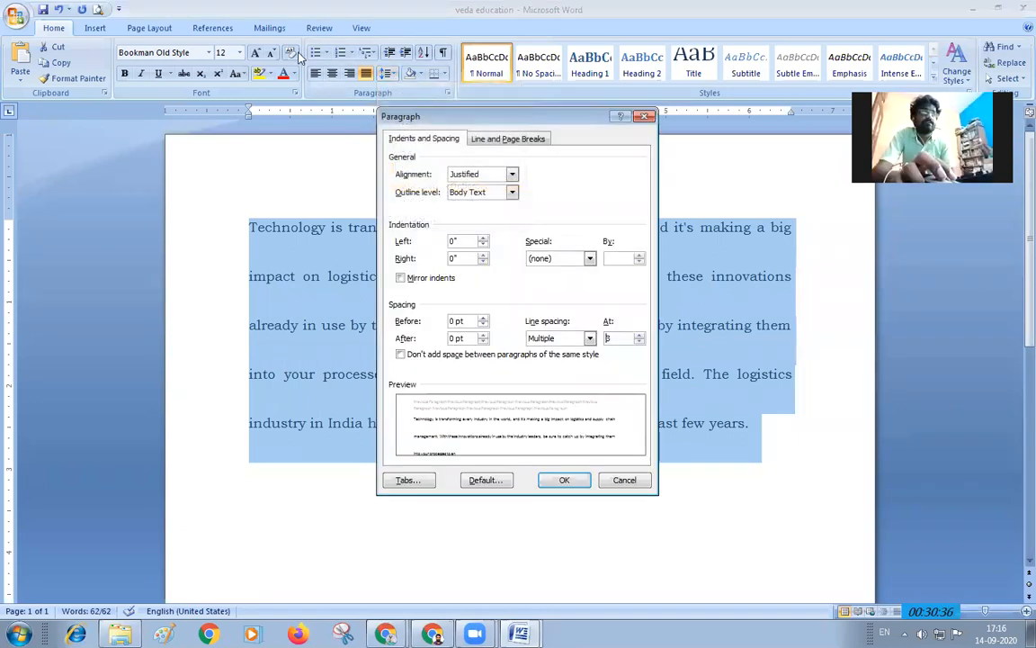
pyautogui.click(590, 339)
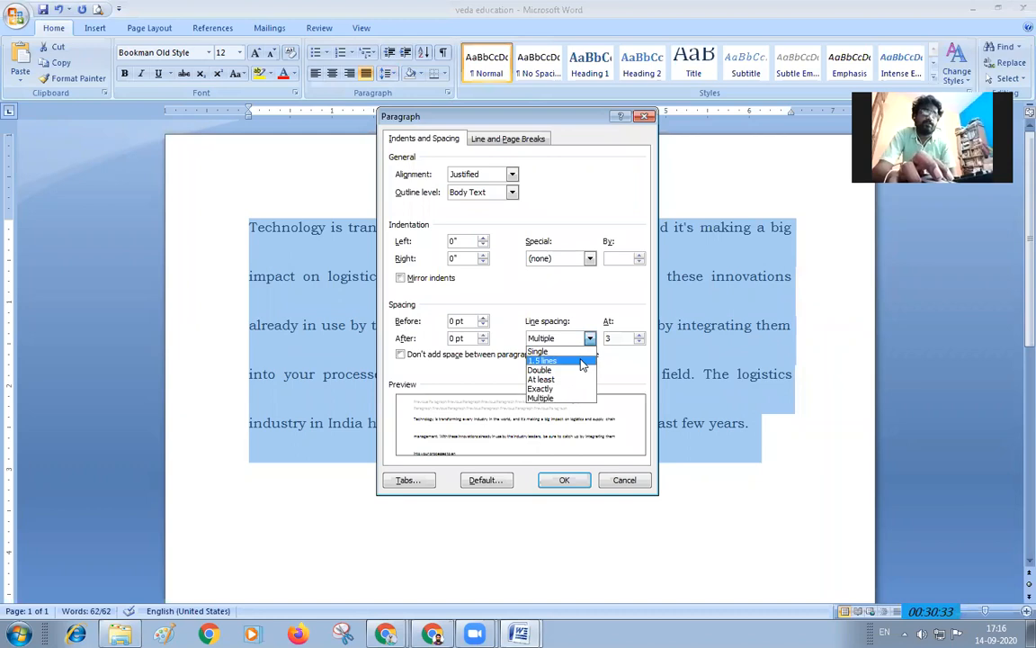
pyautogui.click(581, 361)
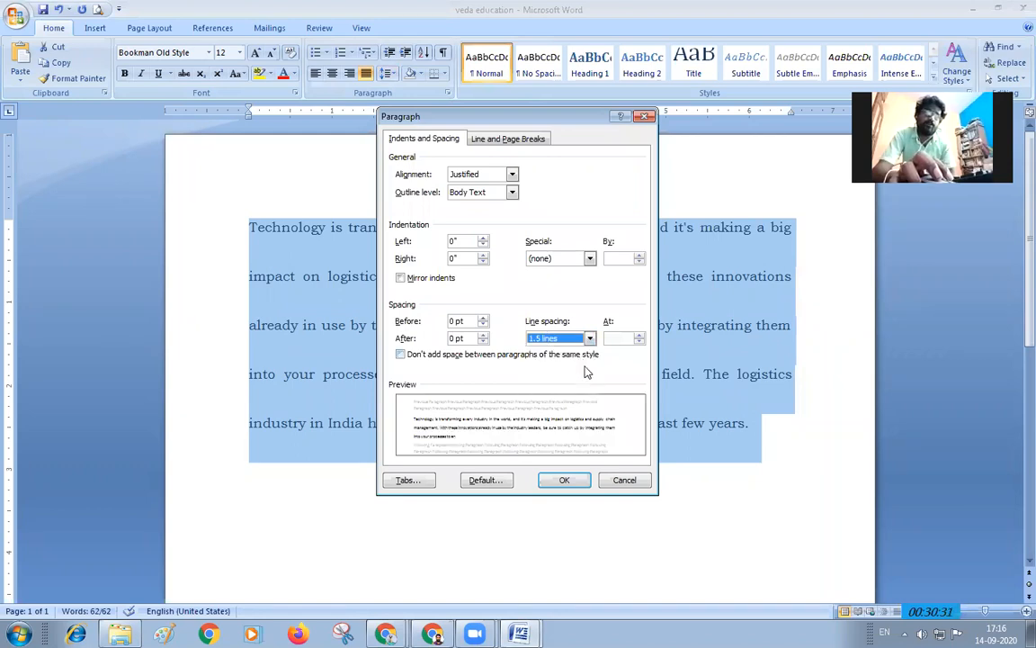
pyautogui.click(584, 476)
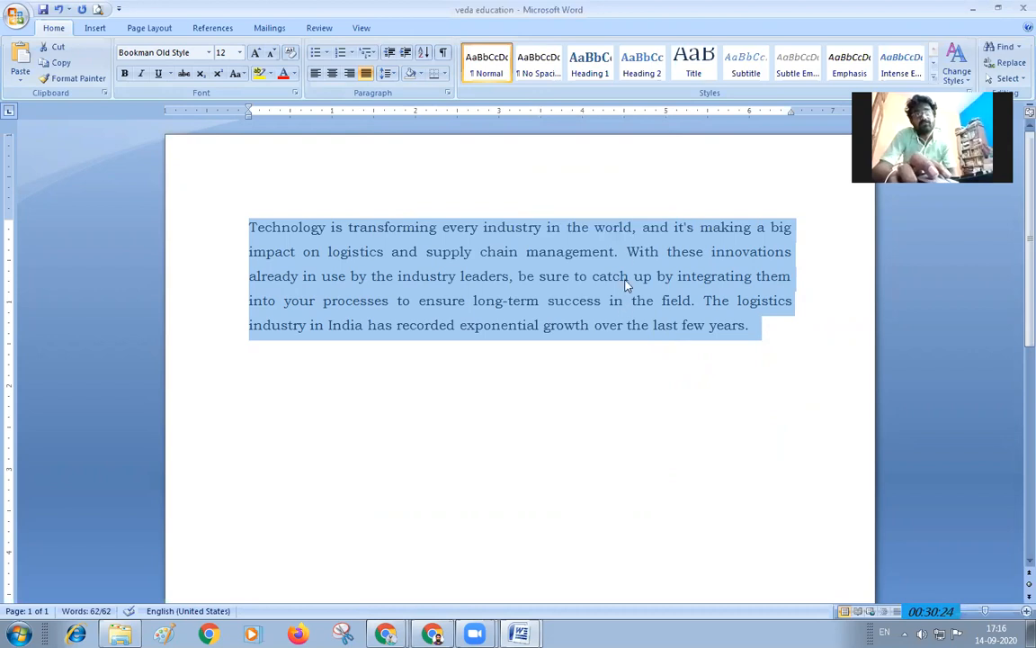
# - Review the selected paragraph's spacing before, spacing after and line spacing options without changing them
pyautogui.click(385, 73)
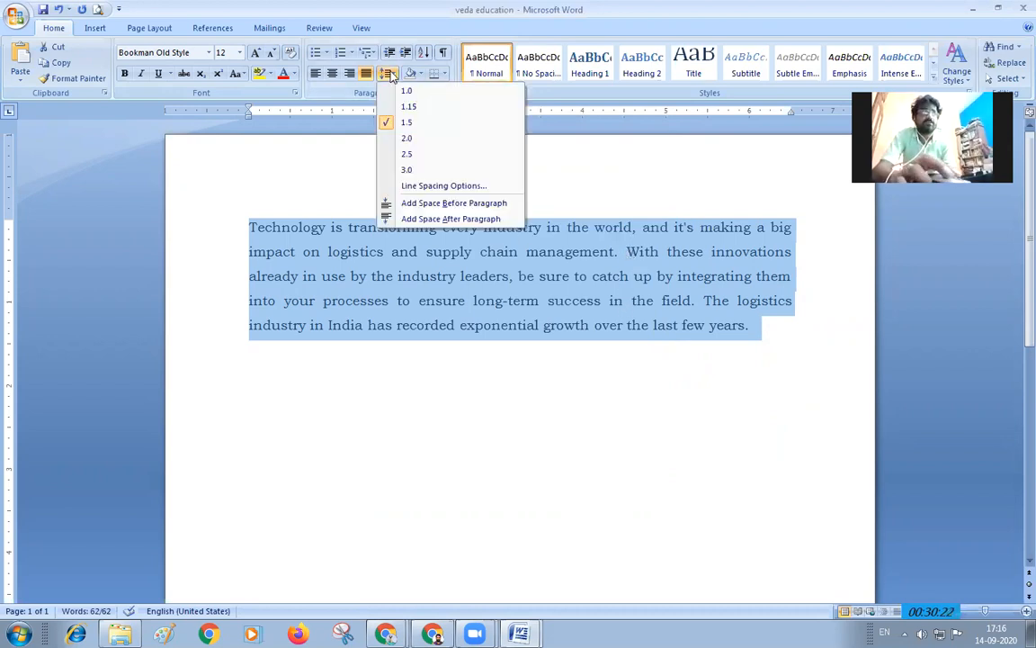
pyautogui.click(429, 186)
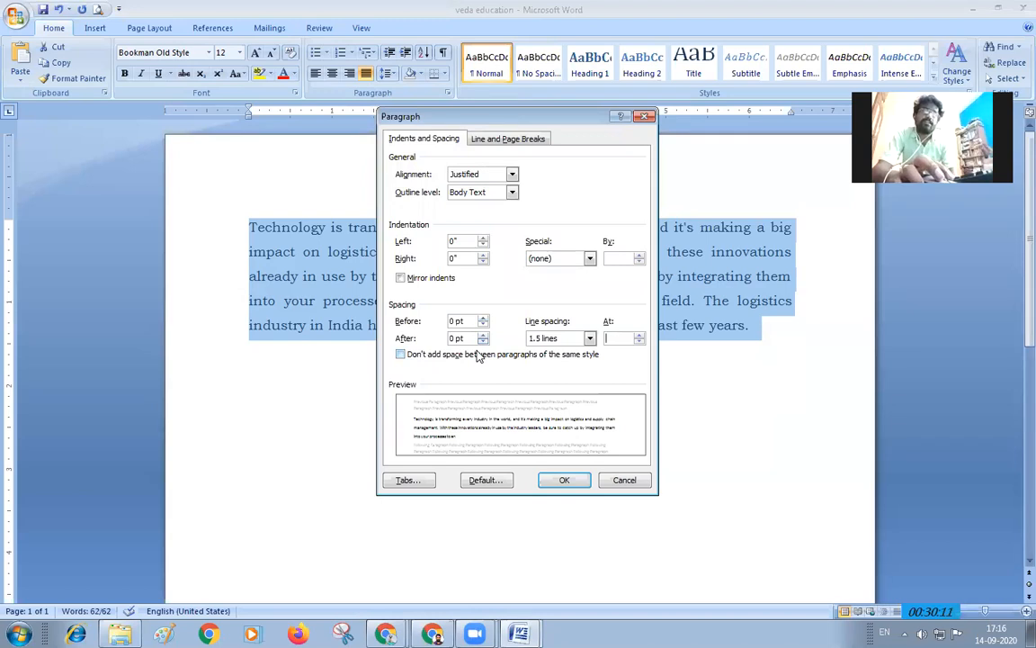
pyautogui.click(624, 480)
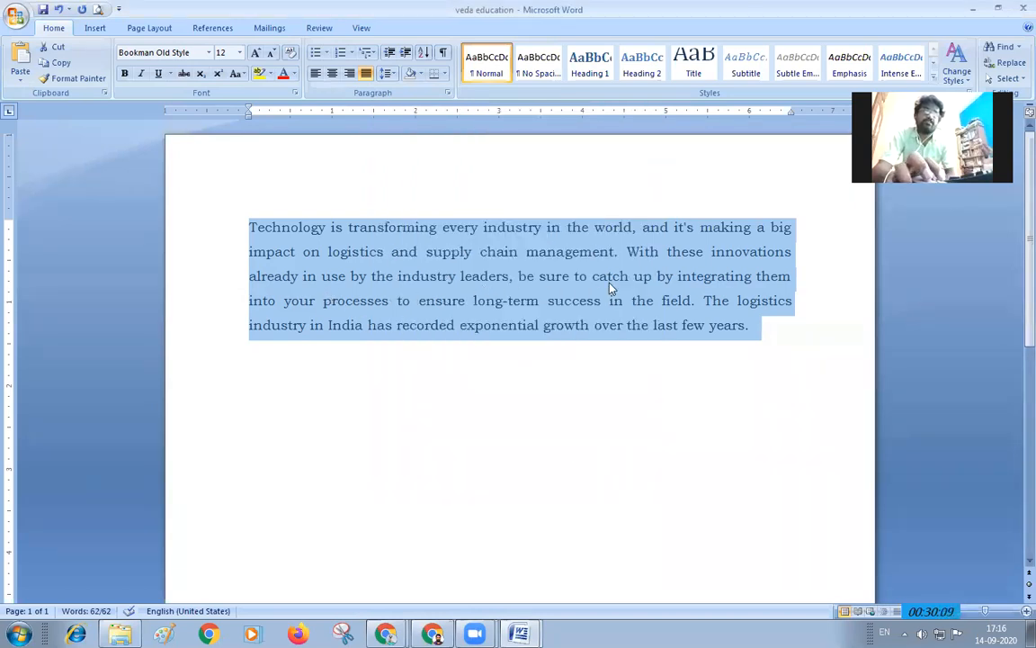
# - Split the text into a second paragraph at "The logistics industry" and set both paragraphs' spacing before and after to 6 pt
pyautogui.click(704, 303)
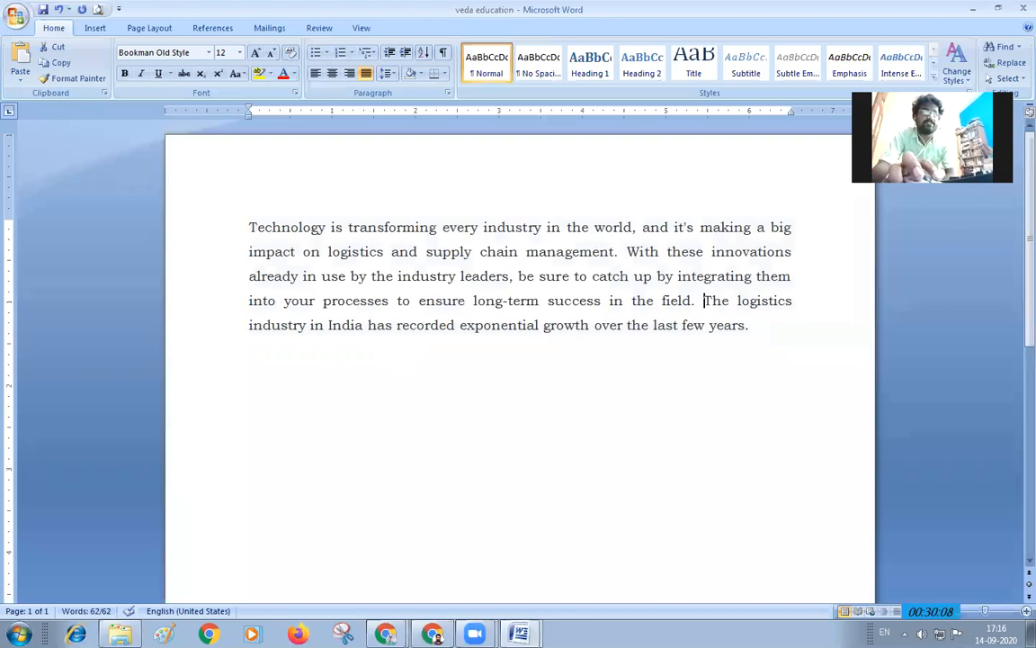
pyautogui.press('Return')
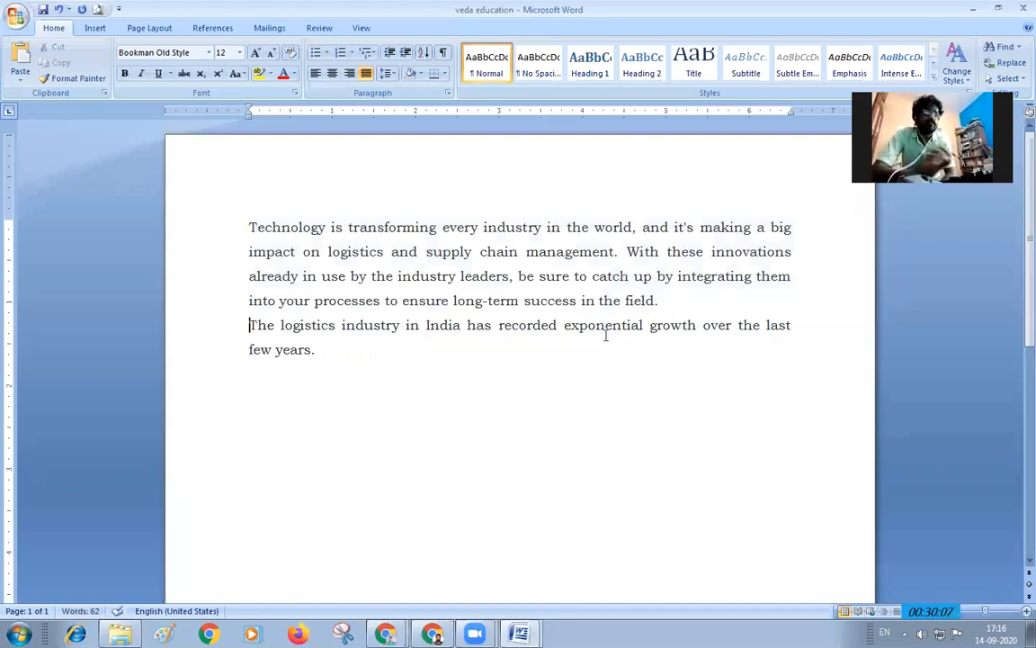
pyautogui.moveTo(249, 227); pyautogui.dragTo(317, 352)
pyautogui.click(447, 93)
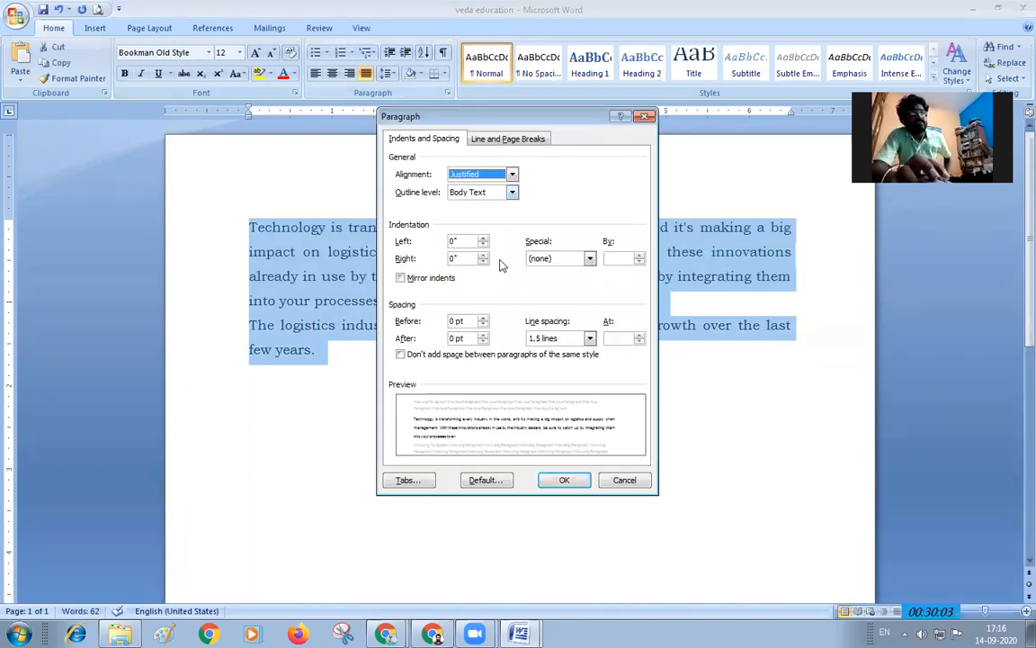
pyautogui.click(483, 335)
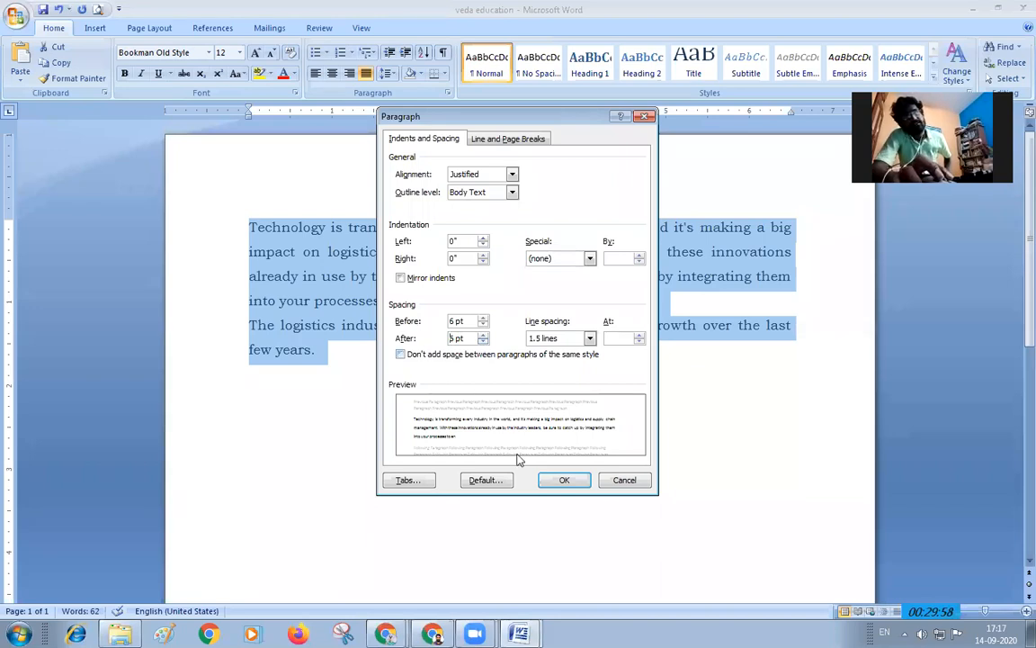
pyautogui.click(565, 480)
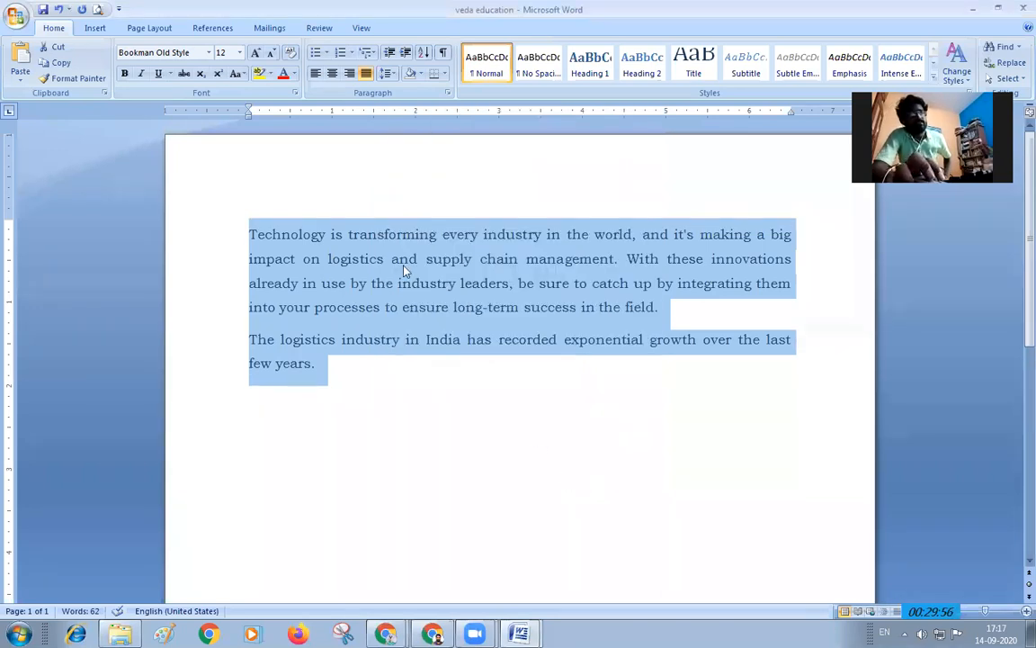
# - Examine the Indents and Spacing and the Line and Page Breaks settings of the paragraphs, leaving them unchanged
pyautogui.click(299, 338)
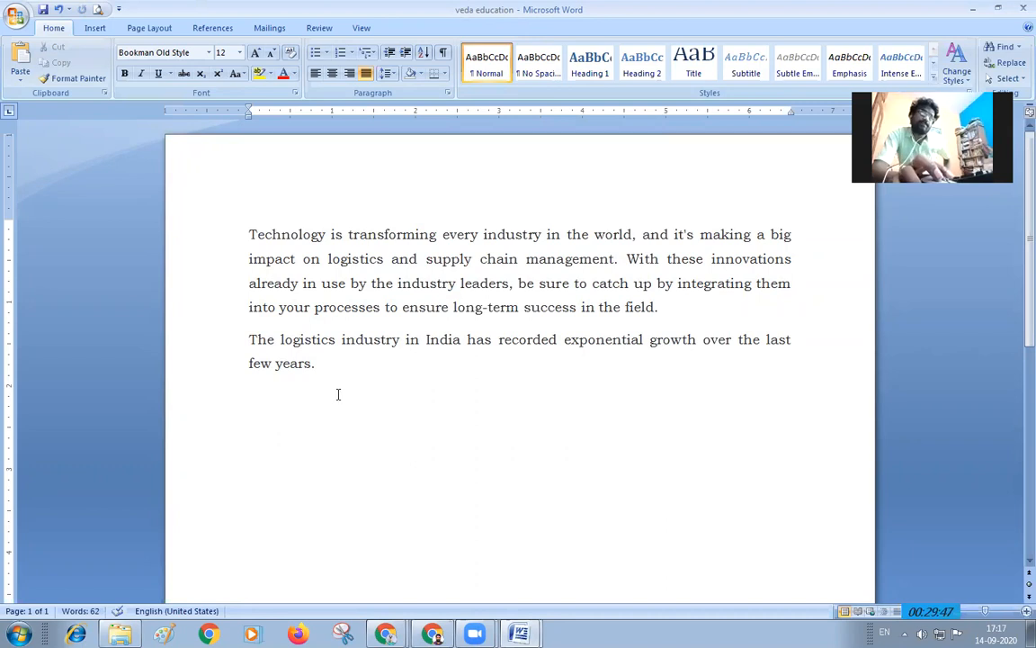
pyautogui.moveTo(224, 211); pyautogui.dragTo(336, 359)
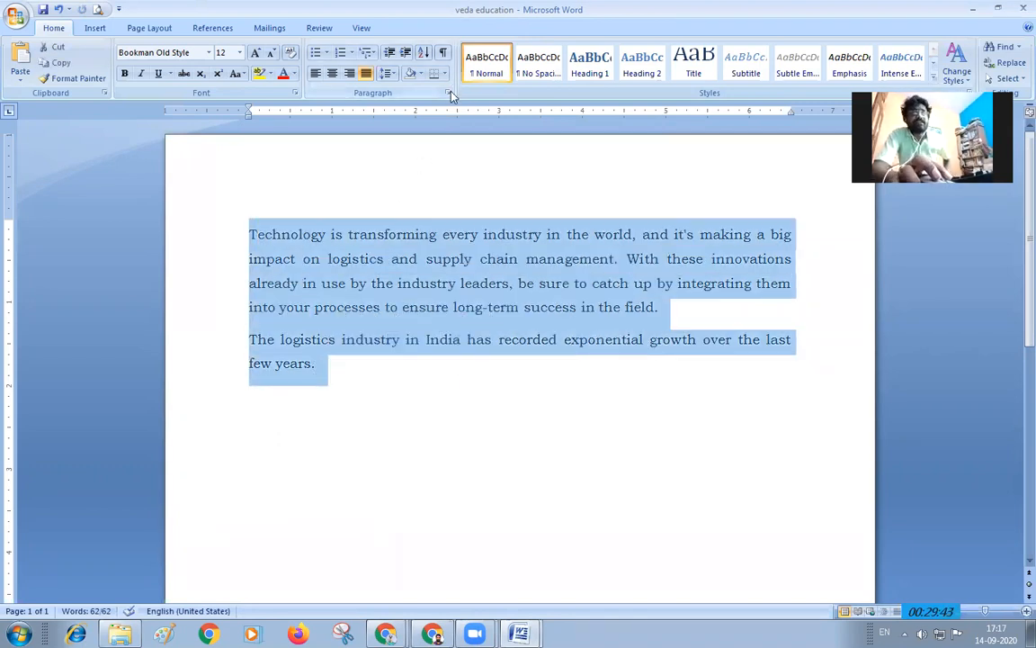
pyautogui.click(447, 93)
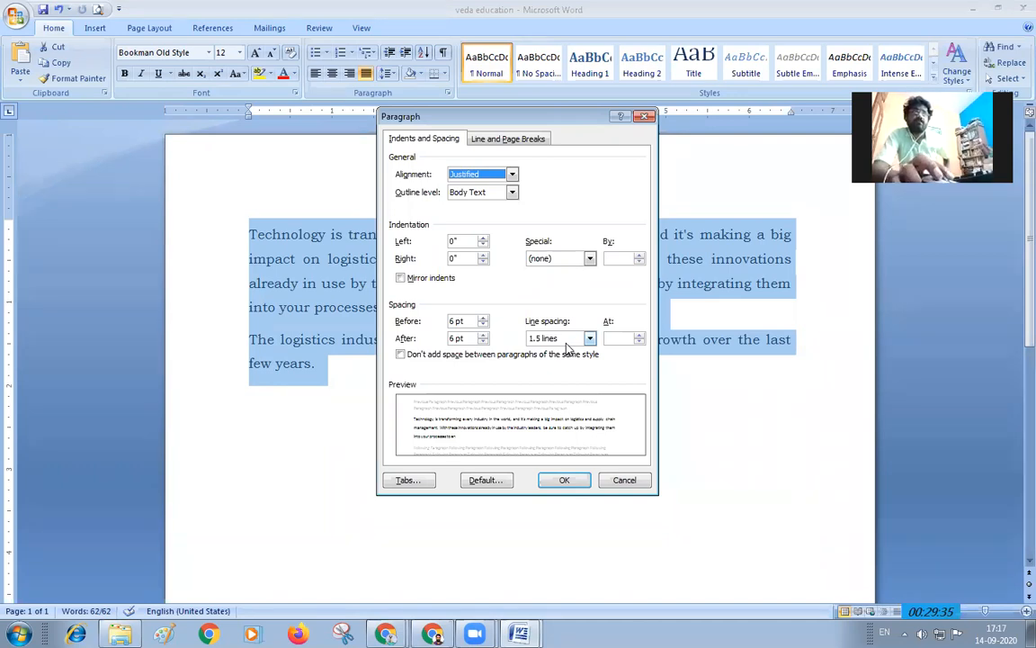
pyautogui.click(625, 480)
pyautogui.click(476, 386)
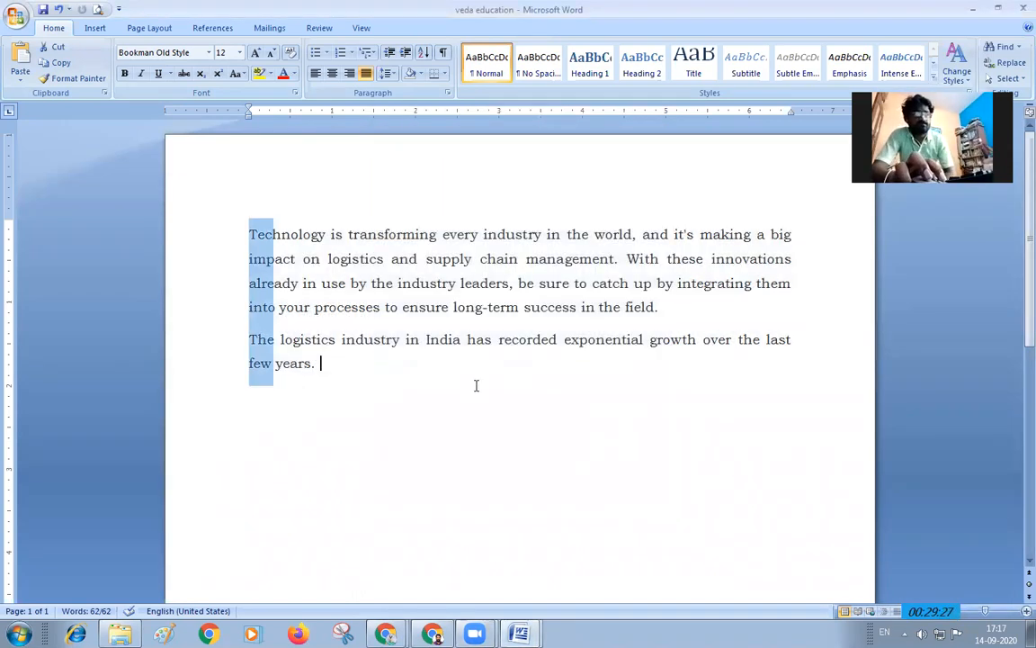
pyautogui.click(448, 94)
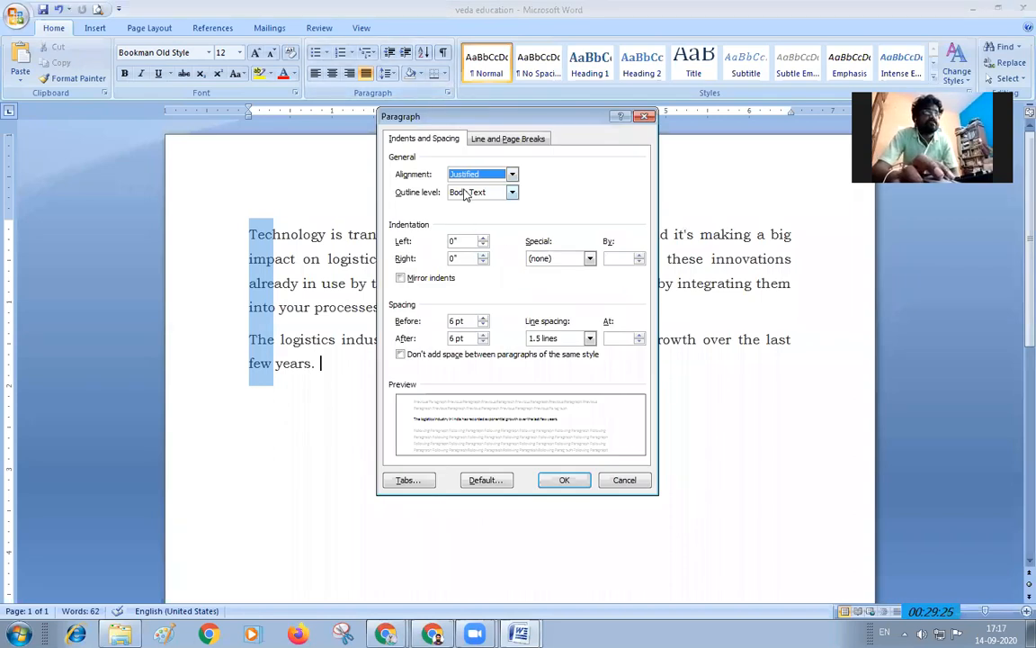
pyautogui.click(504, 140)
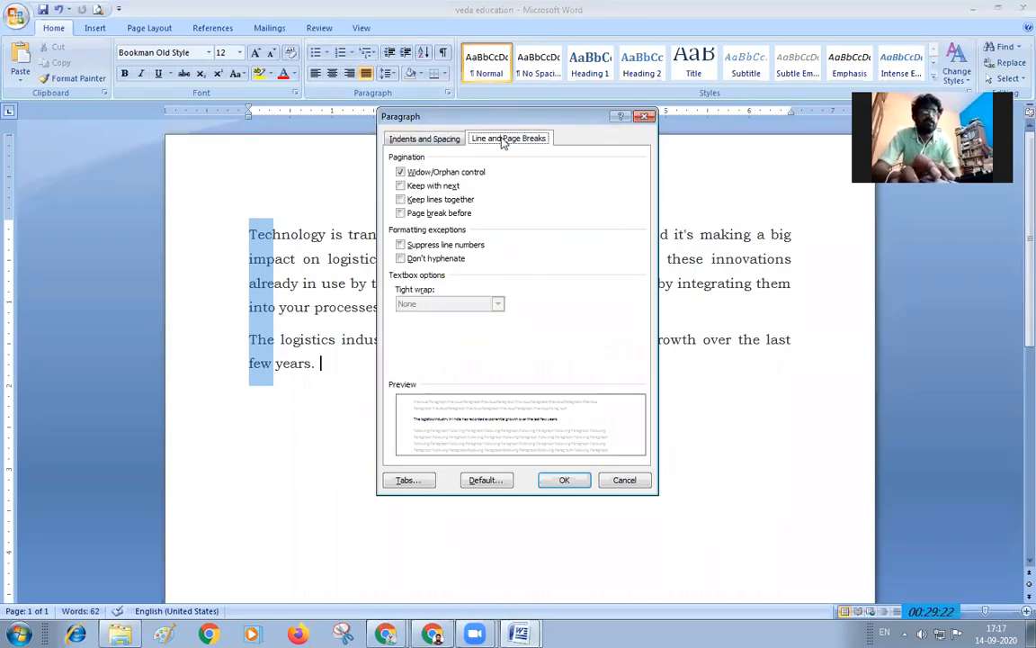
pyautogui.click(625, 481)
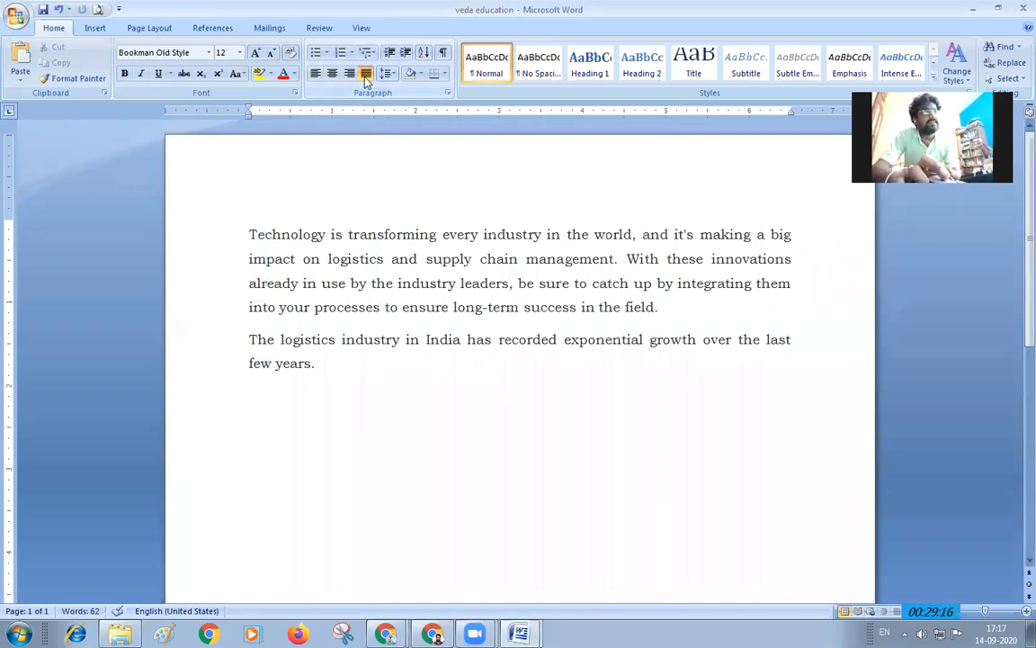
# - Set the line spacing of both paragraphs to 1.0
pyautogui.click(387, 74)
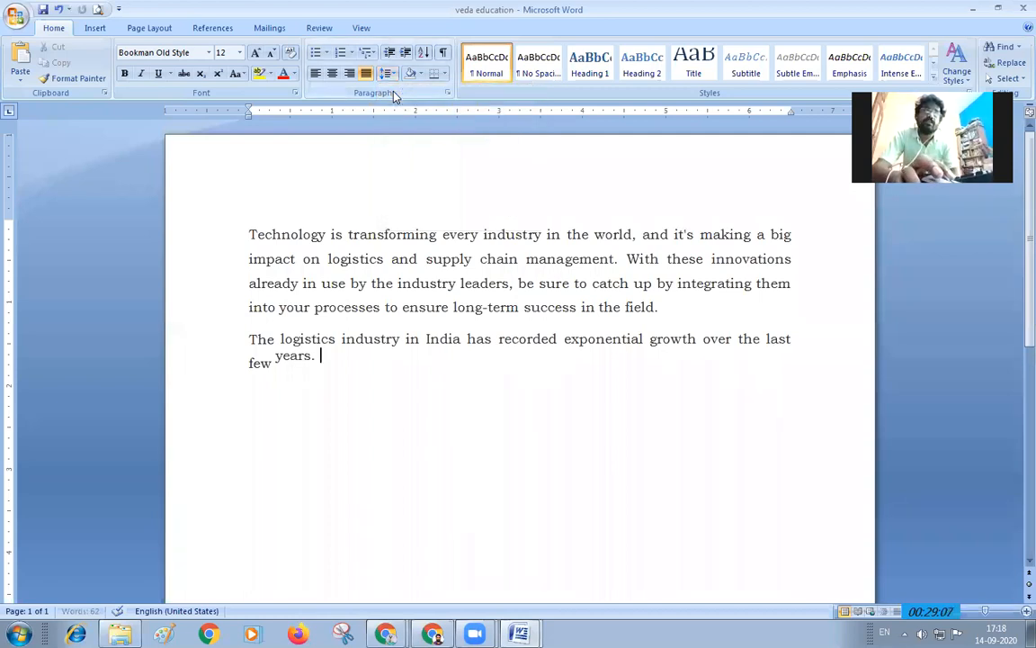
pyautogui.moveTo(329, 360); pyautogui.dragTo(353, 236)
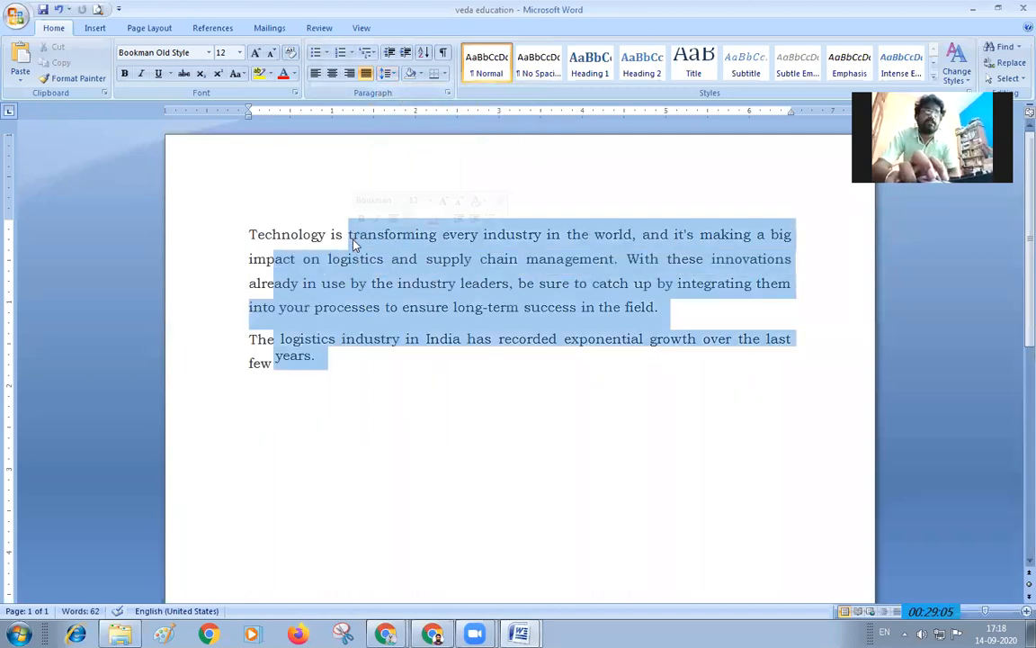
pyautogui.click(386, 73)
pyautogui.click(396, 97)
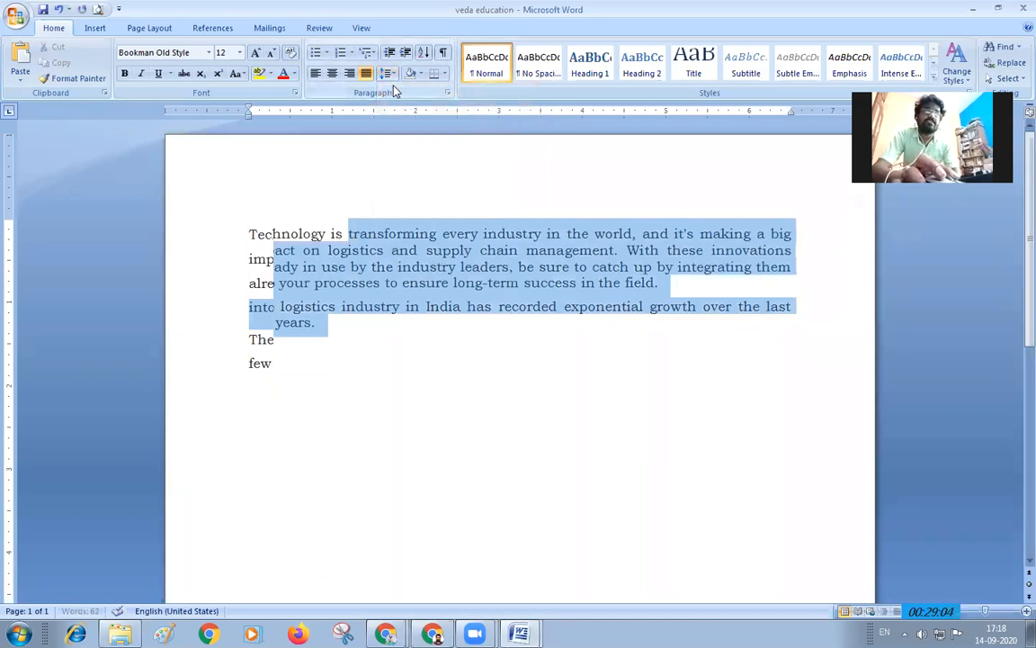
# - Remove the space before and after both selected paragraphs
pyautogui.click(385, 72)
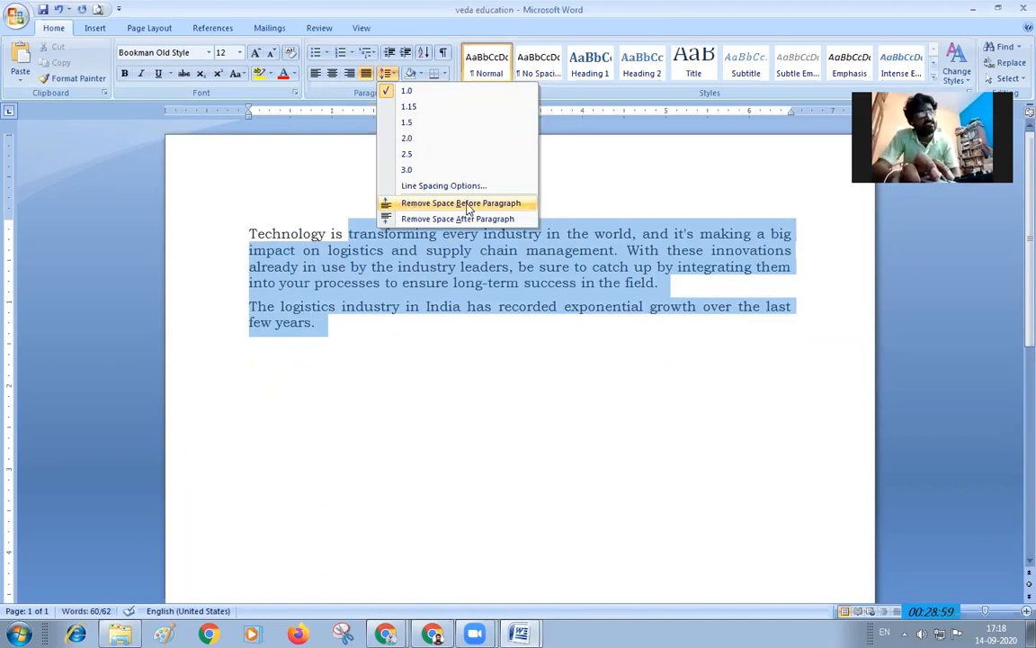
pyautogui.click(504, 209)
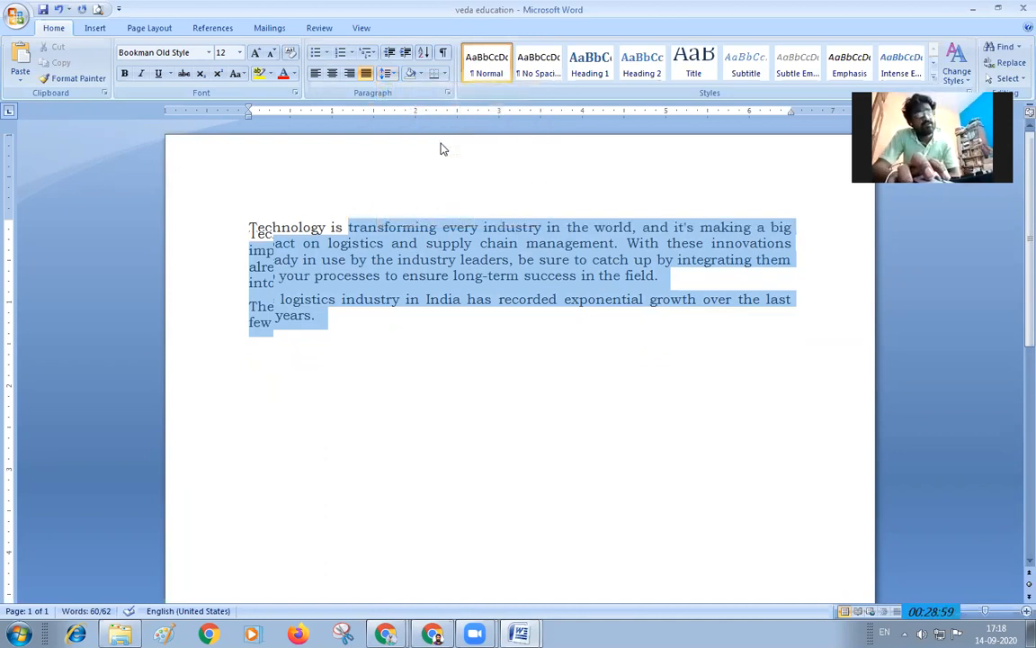
pyautogui.click(386, 74)
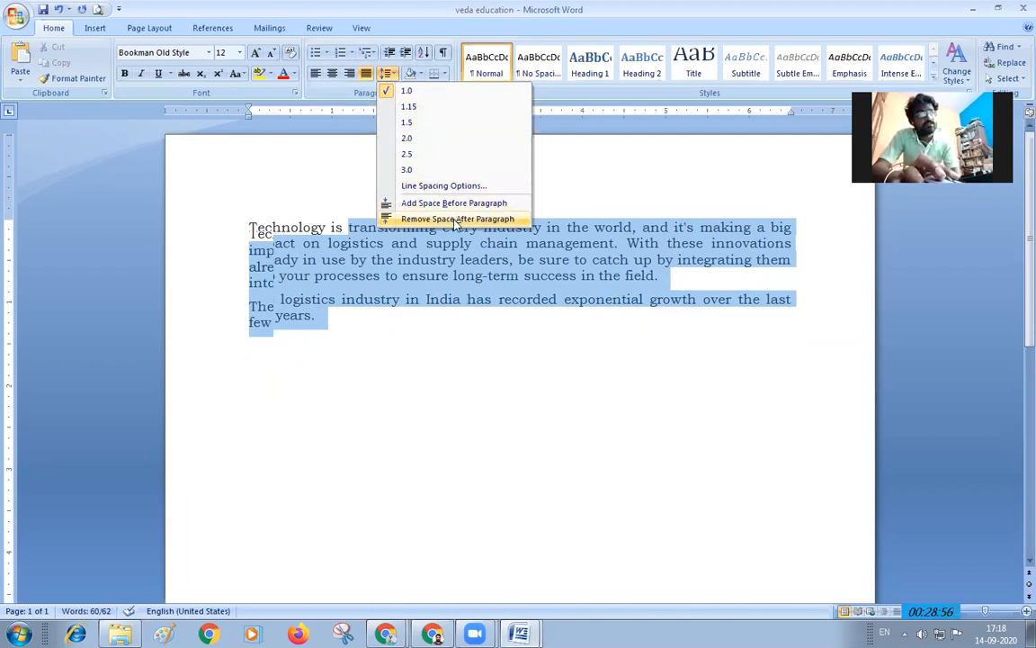
pyautogui.click(457, 218)
# - Add space before and after both selected paragraphs and set their line spacing to 2.0
pyautogui.click(386, 74)
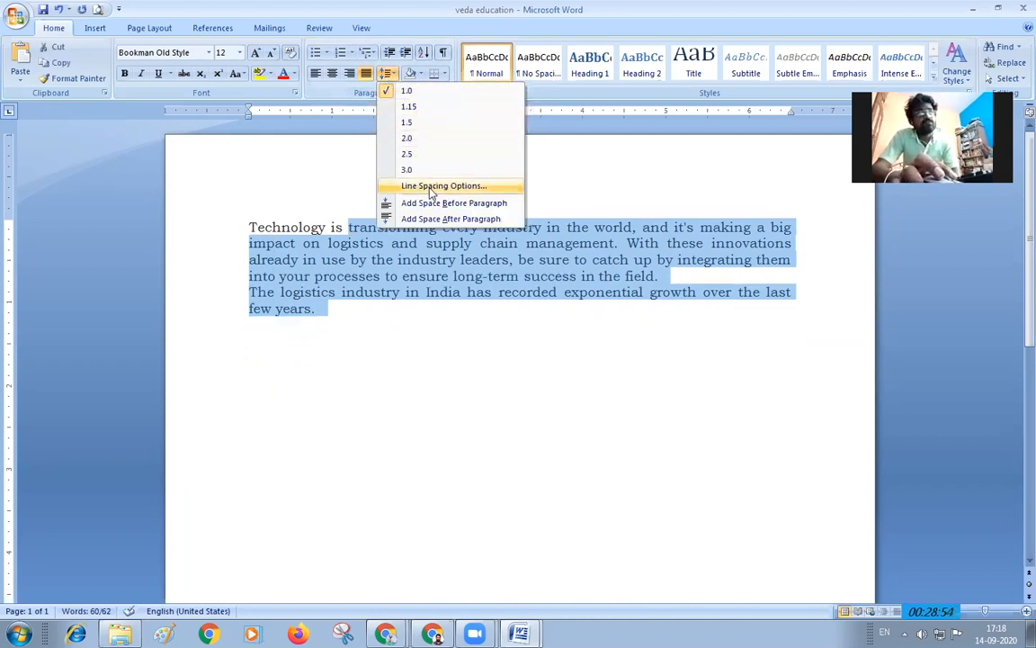
pyautogui.click(439, 205)
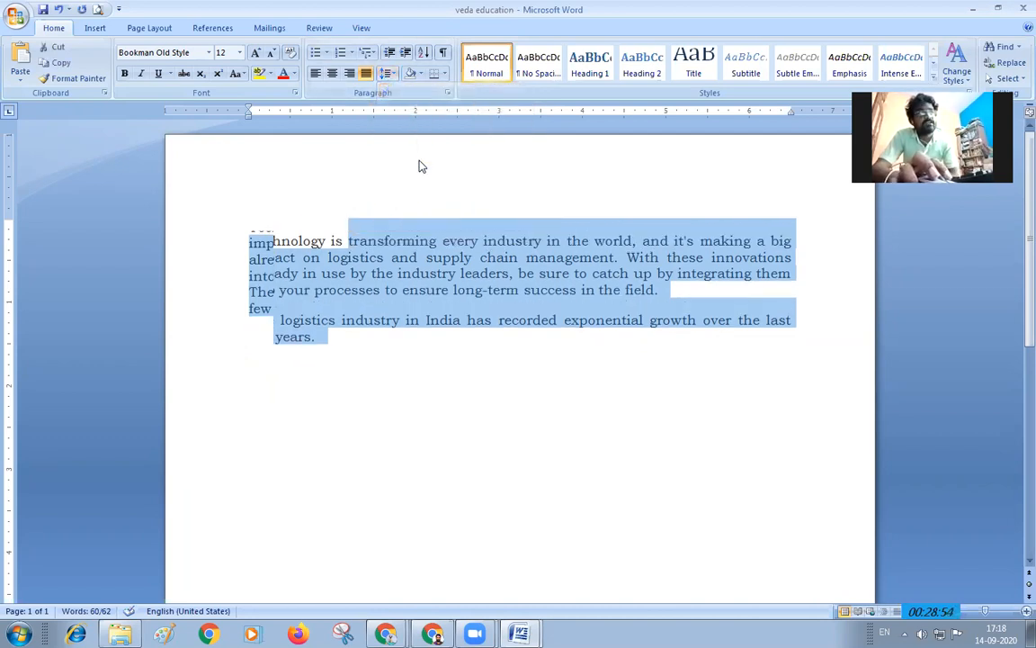
pyautogui.click(386, 73)
pyautogui.click(444, 220)
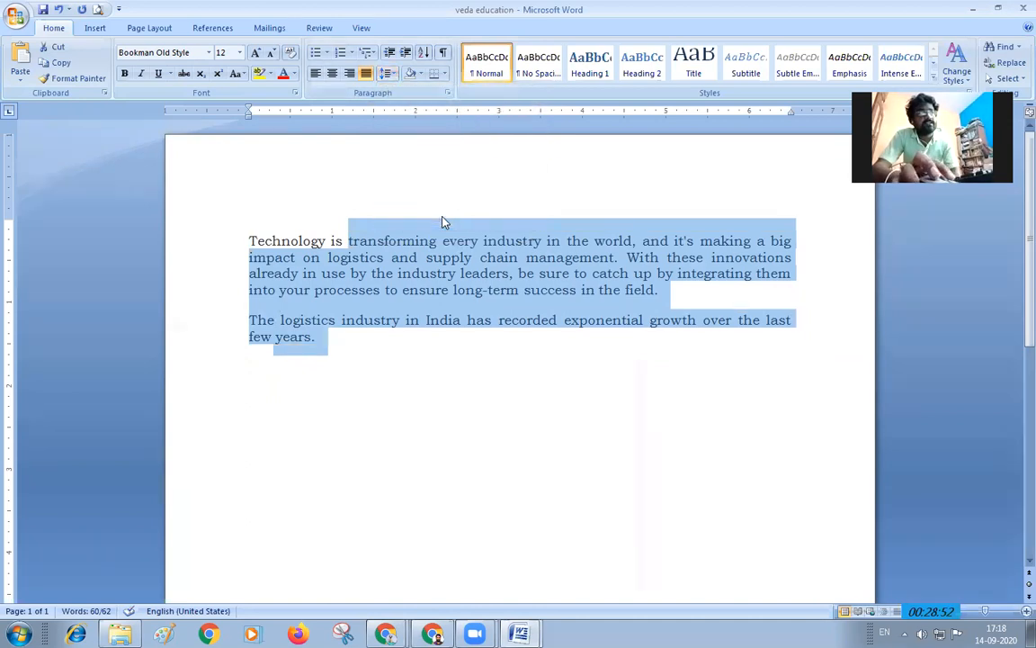
pyautogui.click(386, 74)
pyautogui.click(414, 133)
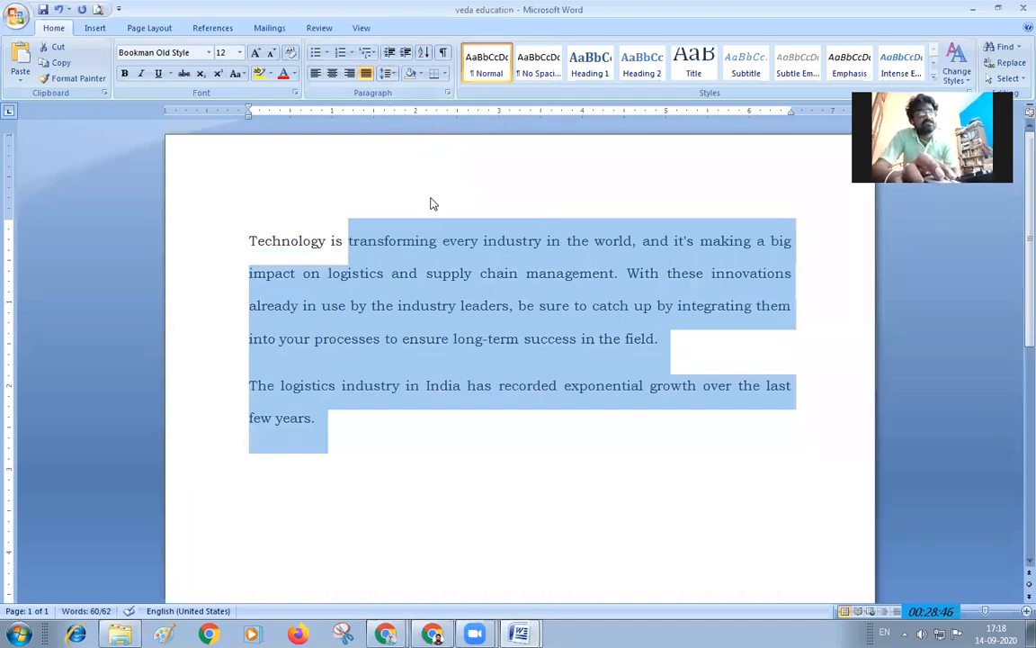
# - Apply dark olive green shading from the theme colors to both paragraphs
pyautogui.click(420, 75)
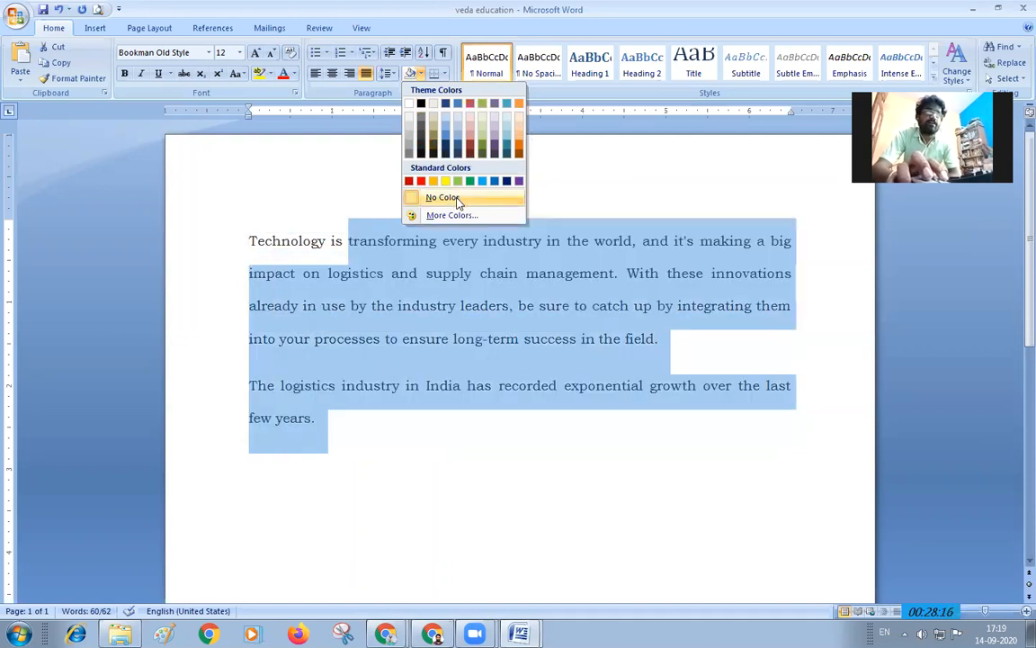
pyautogui.click(482, 152)
pyautogui.click(403, 187)
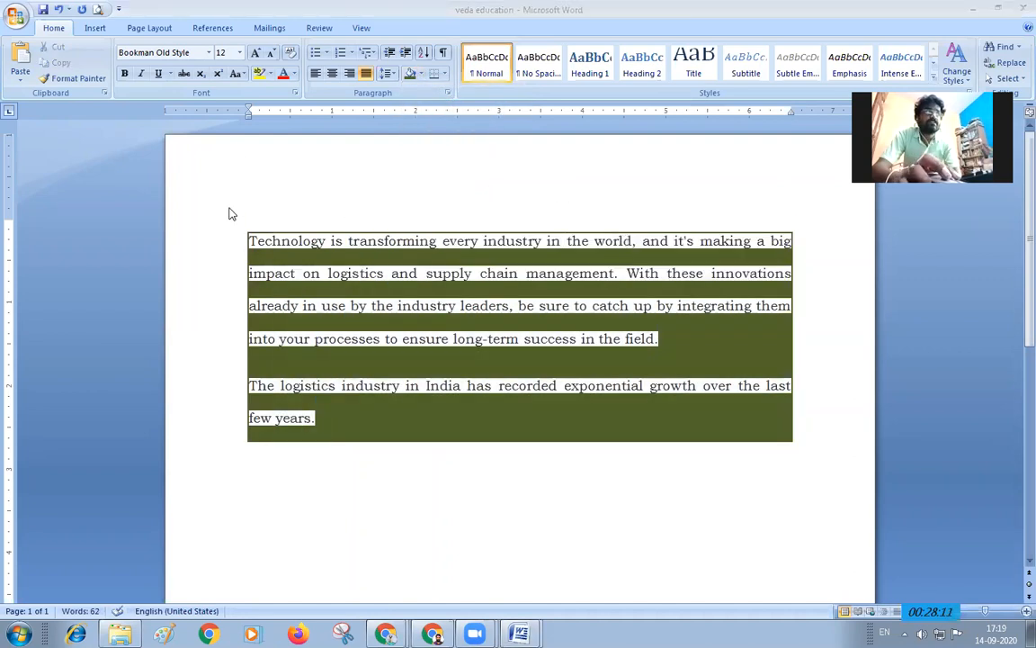
# - Remove the shading from both paragraphs by setting it to No Color
pyautogui.moveTo(225, 220)
pyautogui.mouseDown()
pyautogui.moveTo(347, 303)
pyautogui.moveTo(377, 423)
pyautogui.moveTo(412, 428)
pyautogui.mouseUp()
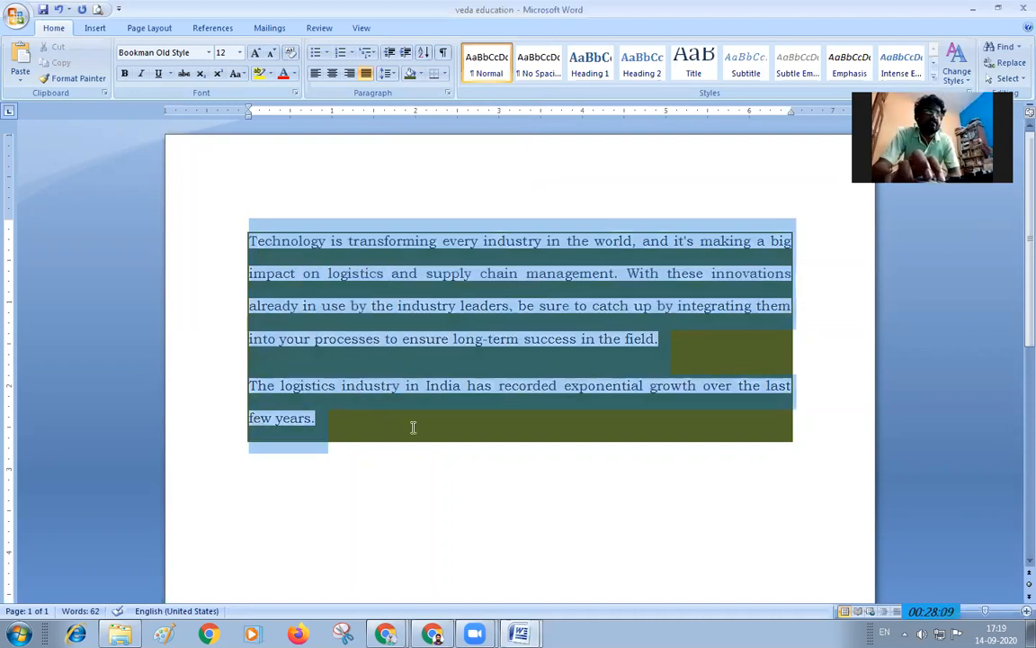
pyautogui.click(418, 75)
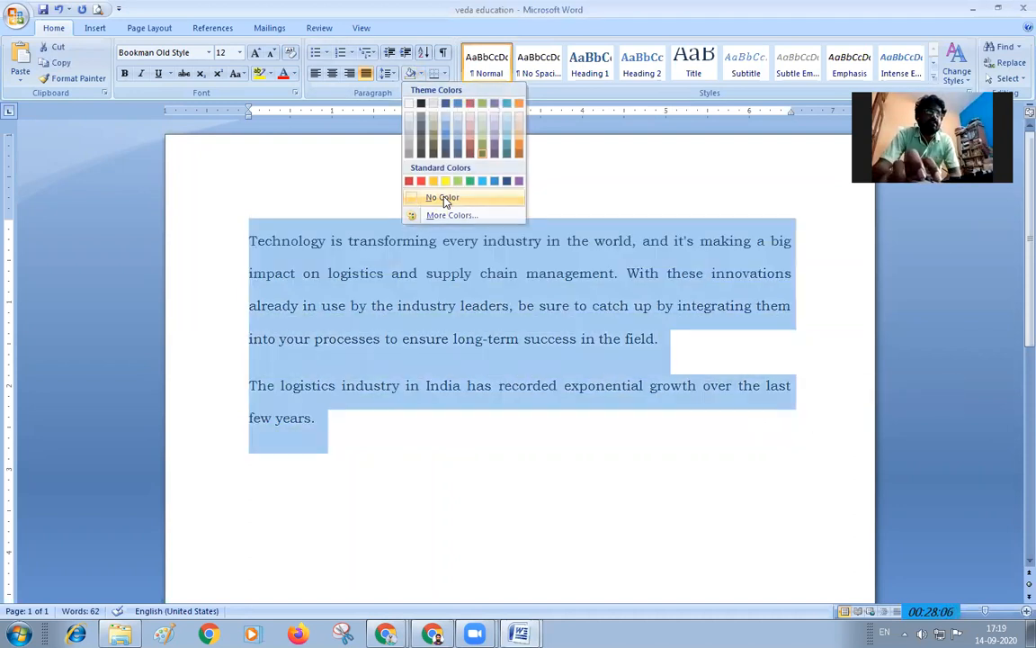
pyautogui.click(438, 197)
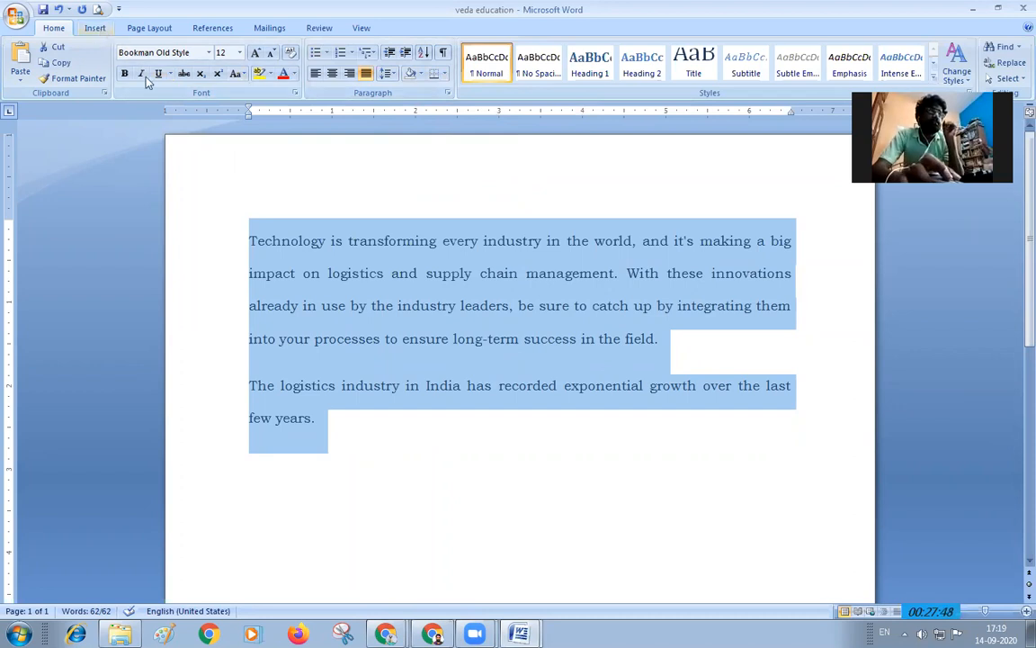
# - Start a new empty paragraph below the second paragraph
pyautogui.click(530, 439)
pyautogui.press('Return')
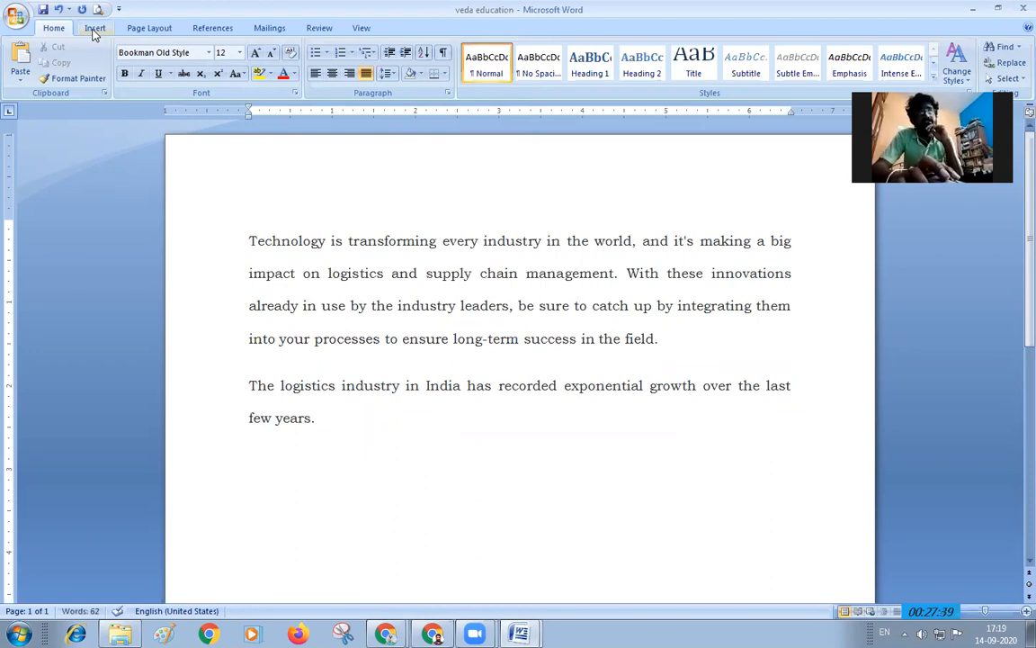
pyautogui.click(95, 29)
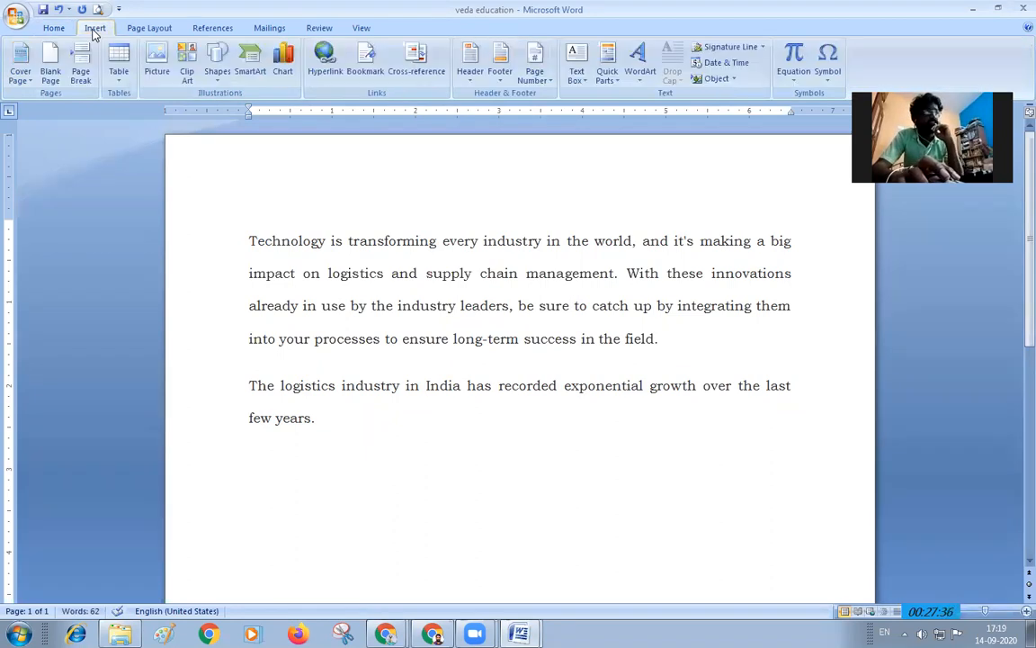
pyautogui.click(119, 77)
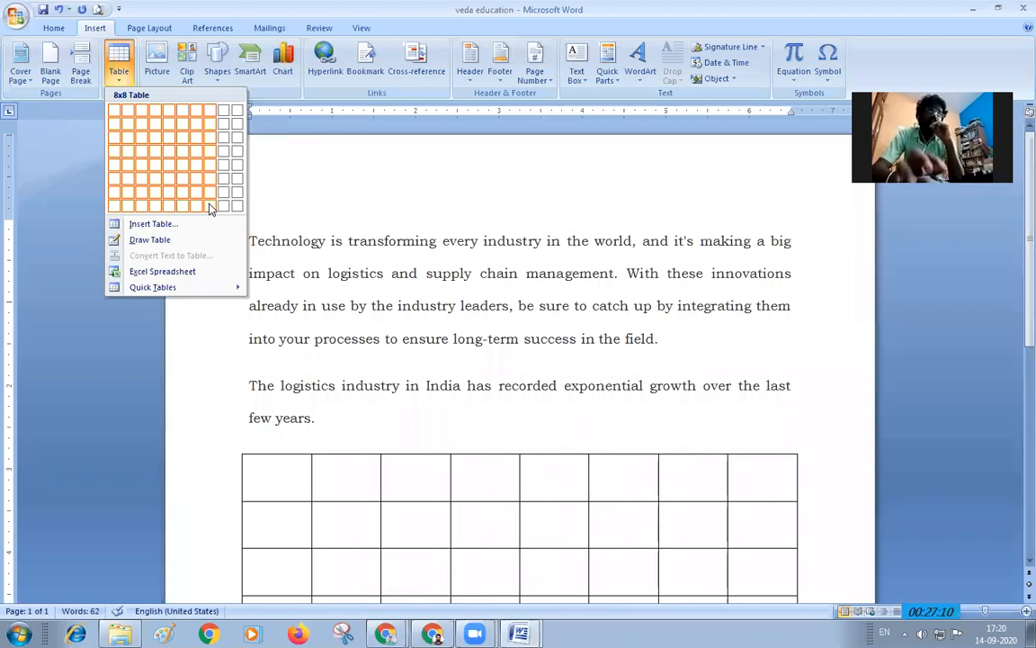
pyautogui.click(442, 180)
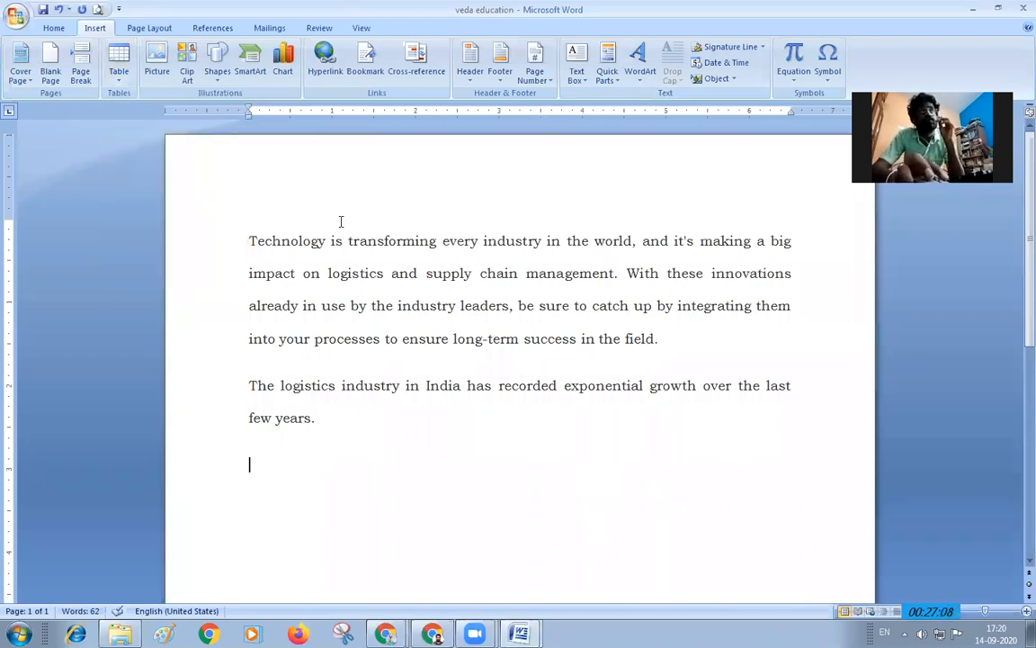
# - Insert a table with 10 columns and 10 rows on the empty line below the paragraphs
pyautogui.click(120, 79)
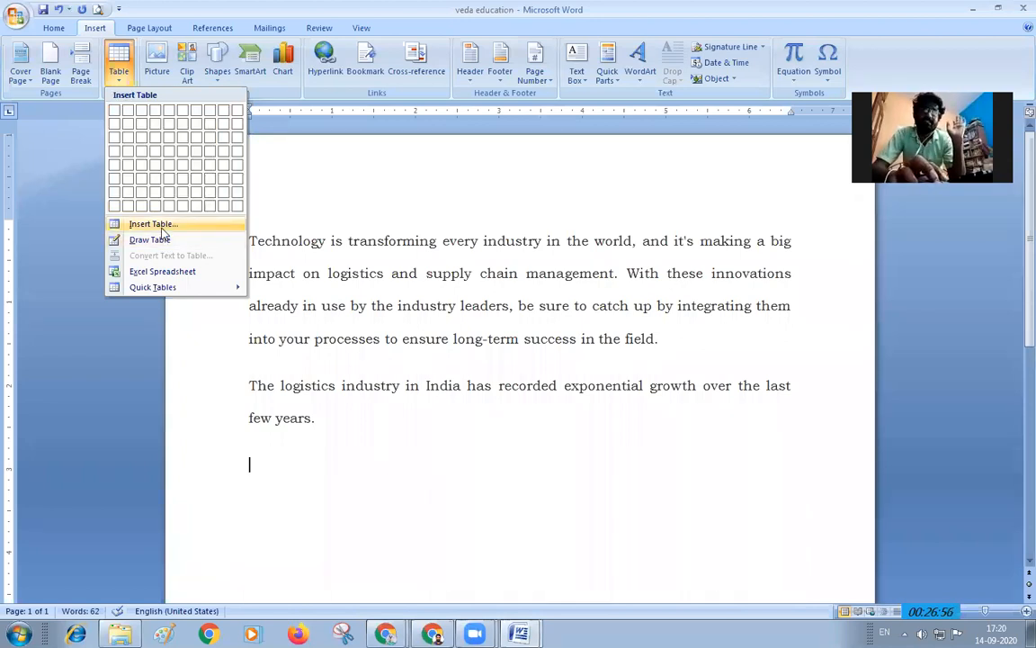
pyautogui.click(163, 231)
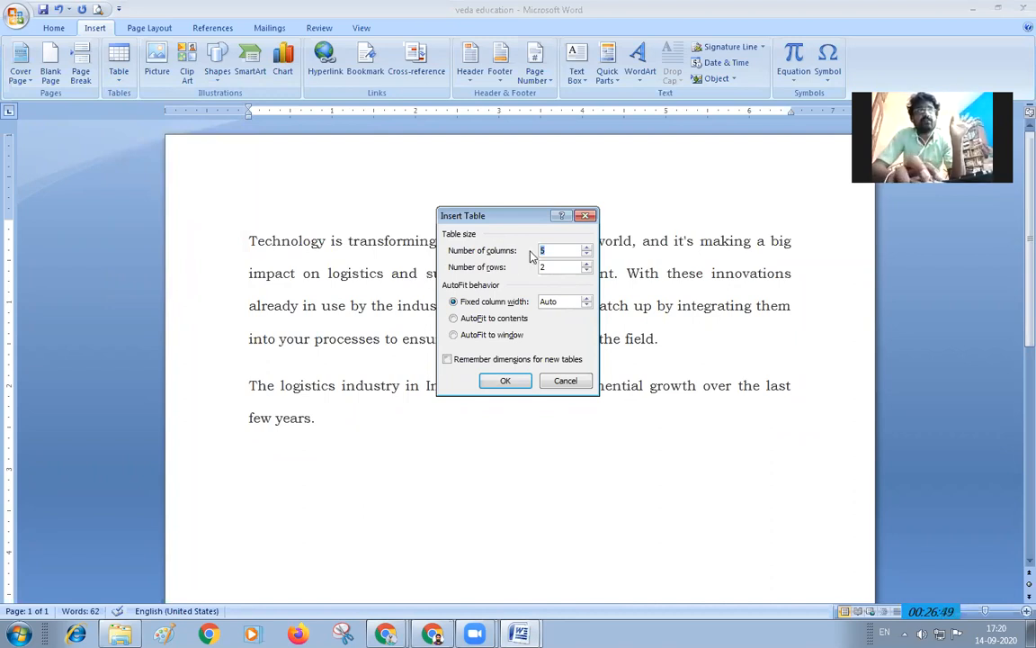
pyautogui.moveTo(548, 269); pyautogui.dragTo(538, 273)
pyautogui.write('5')
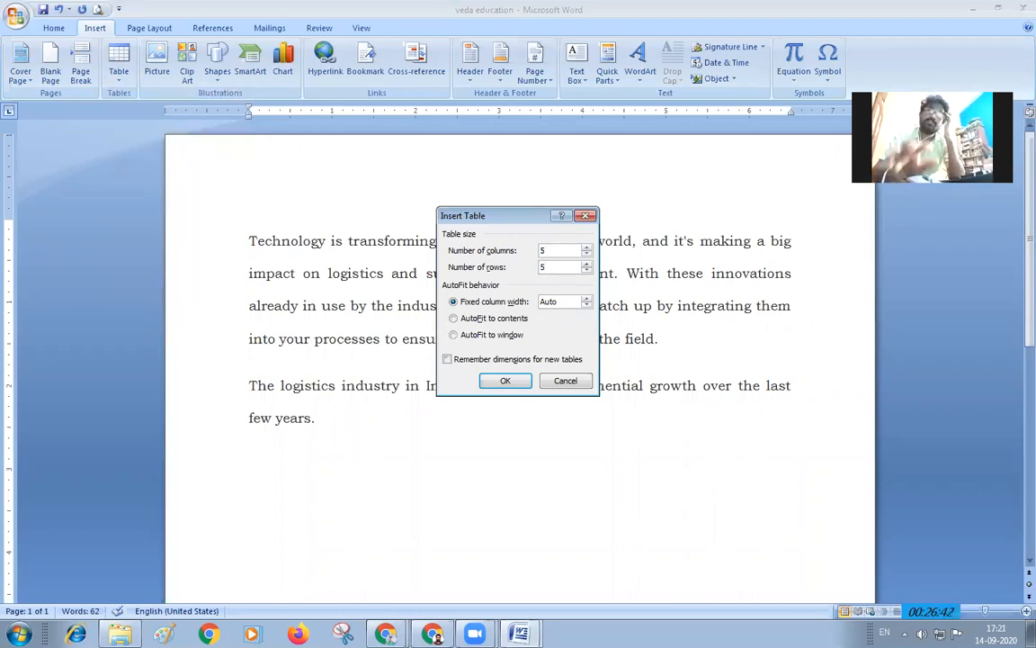
pyautogui.moveTo(548, 251); pyautogui.dragTo(540, 252)
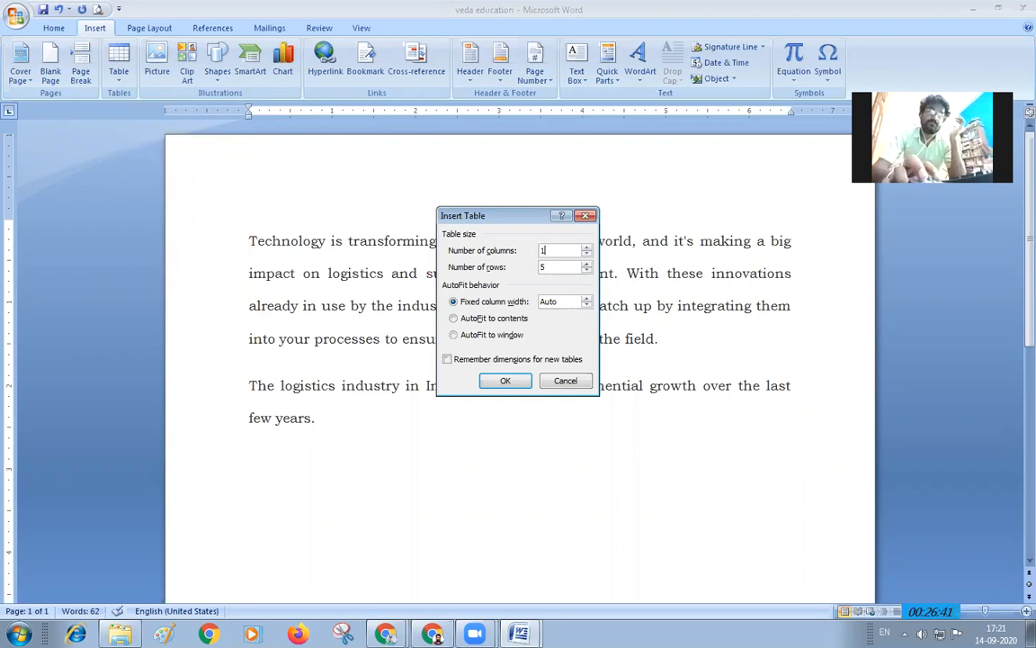
pyautogui.write('10')
pyautogui.click(506, 381)
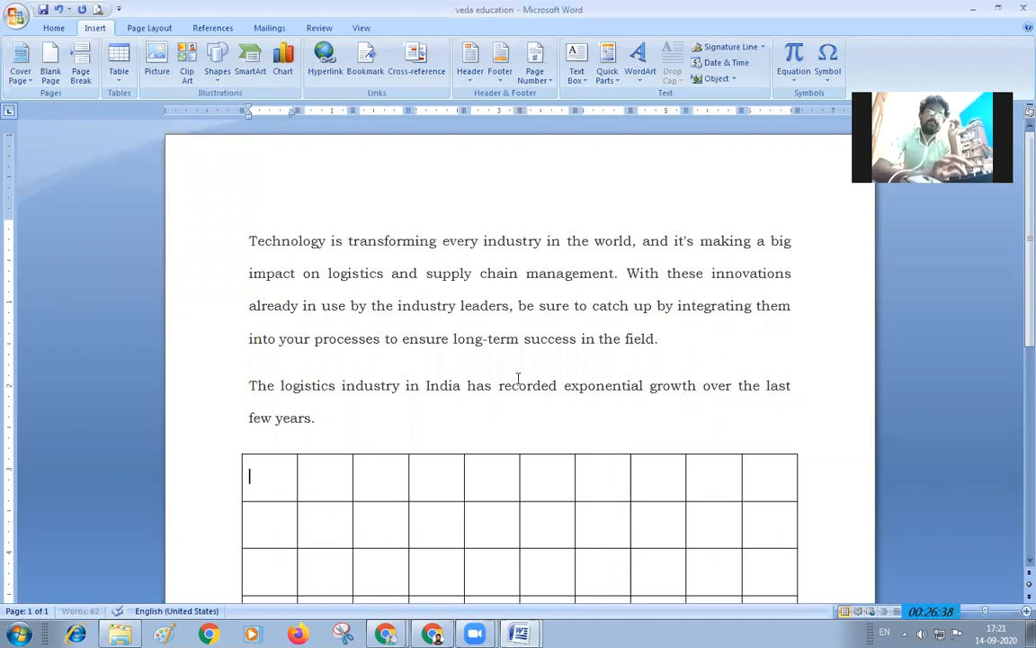
# - Examine the table's column and row structure by selecting its ninth column and its ninth row
pyautogui.scroll(-5, 518, 376)
pyautogui.scroll(-1, 508, 279)
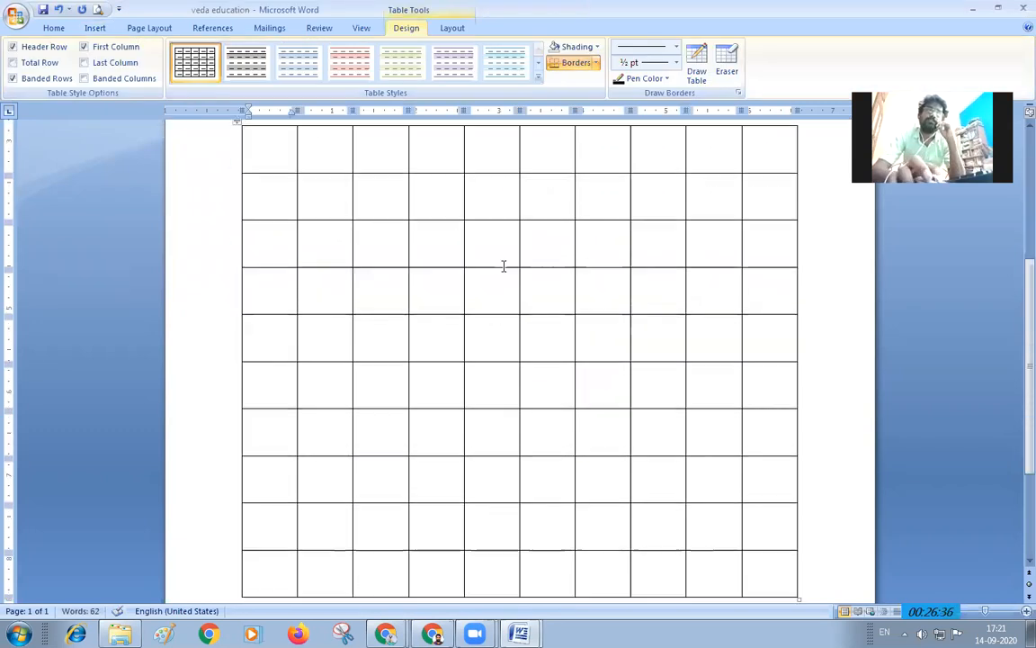
pyautogui.keyDown('ctrl'); pyautogui.scroll(-3, 504, 267); pyautogui.keyUp('ctrl')
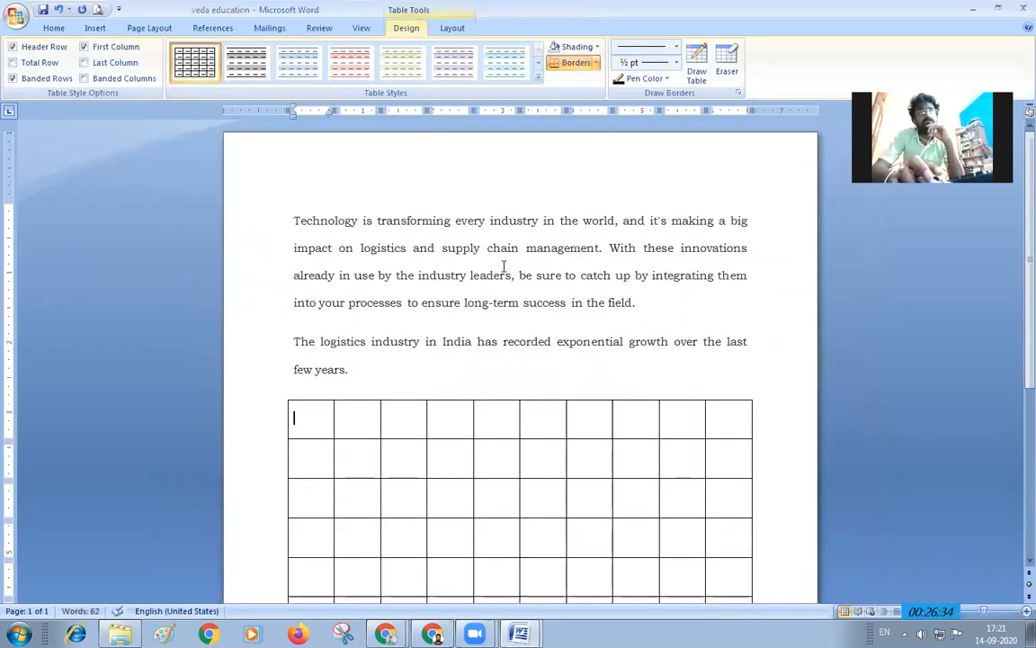
pyautogui.scroll(-3, 504, 260)
pyautogui.click(684, 190)
pyautogui.moveTo(676, 210); pyautogui.dragTo(672, 511)
pyautogui.click(332, 468)
pyautogui.moveTo(332, 468); pyautogui.dragTo(698, 484)
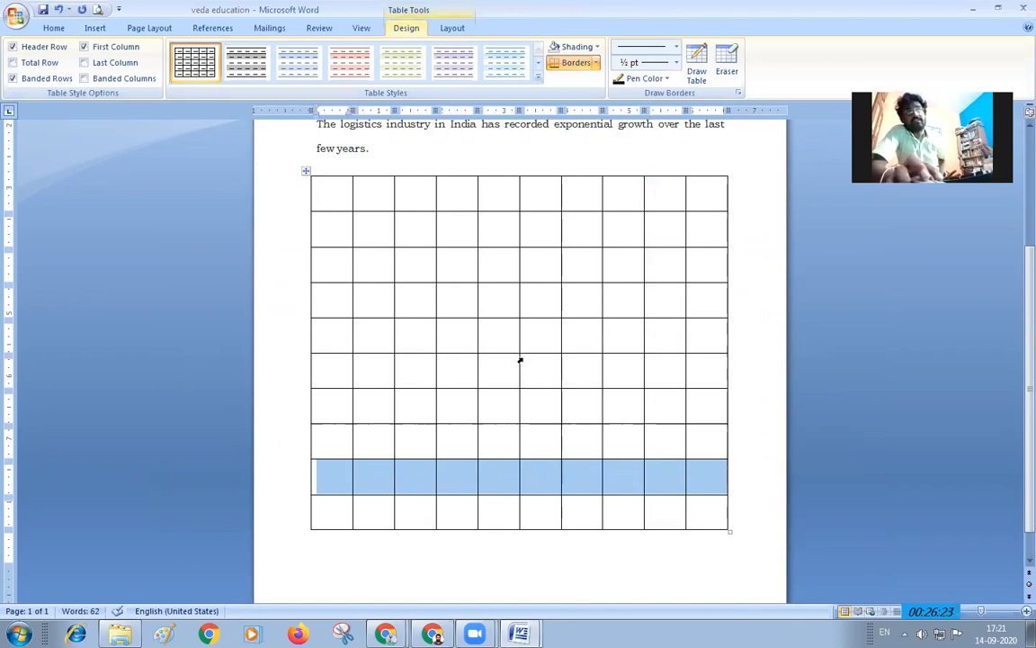
pyautogui.click(97, 28)
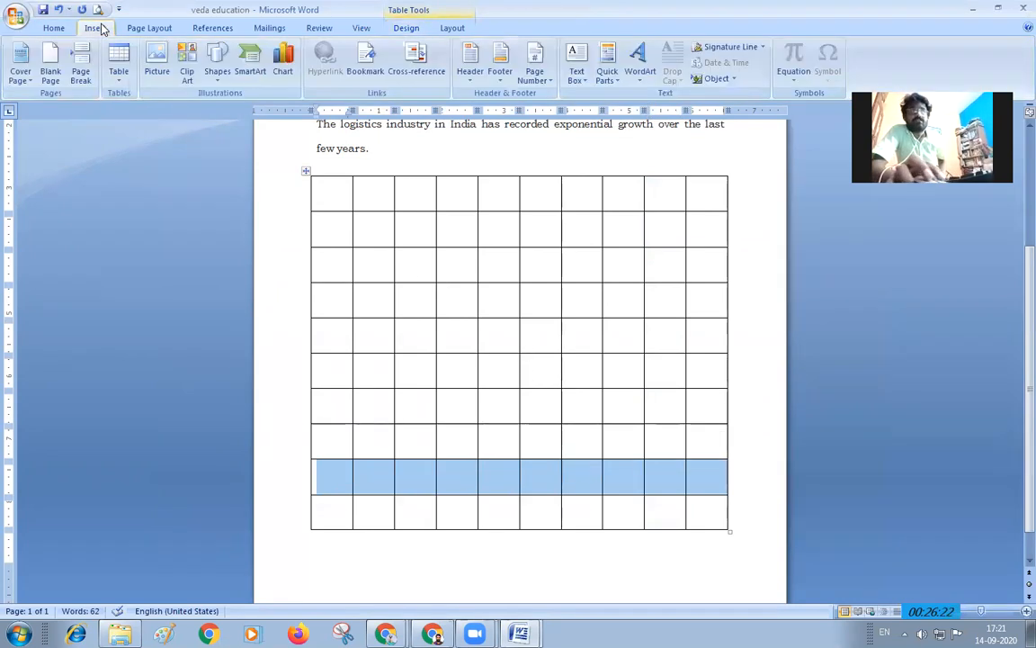
pyautogui.click(116, 70)
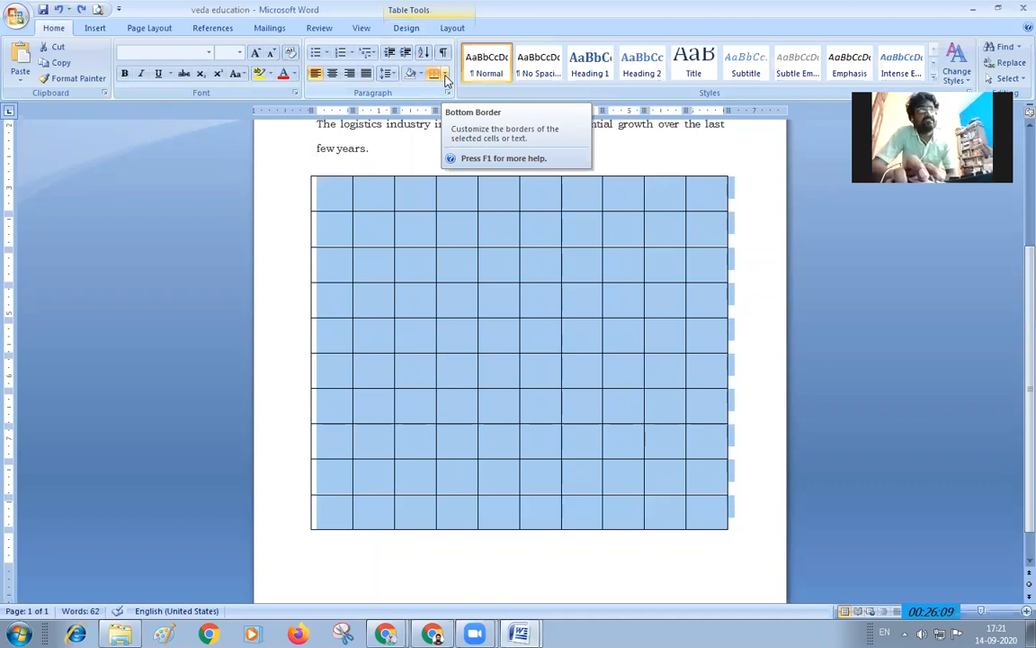
# - Toggle the bottom border of the whole table off and back on
pyautogui.click(445, 75)
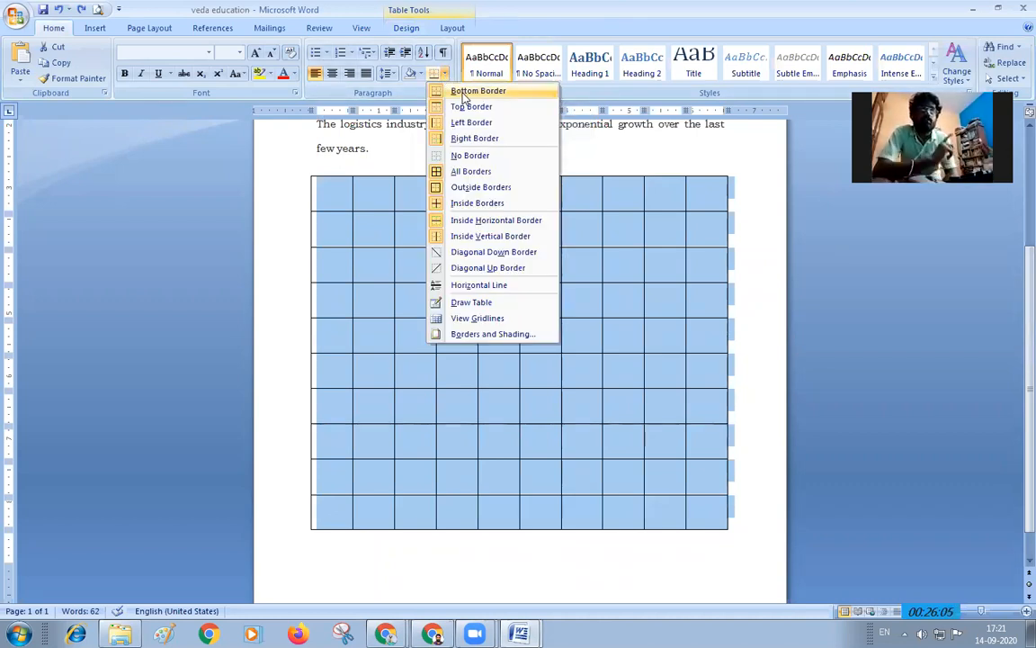
pyautogui.click(447, 91)
pyautogui.click(335, 192)
pyautogui.click(306, 170)
pyautogui.click(445, 74)
pyautogui.click(449, 91)
# - Remove all borders from the whole table and apply only a bottom border
pyautogui.click(443, 74)
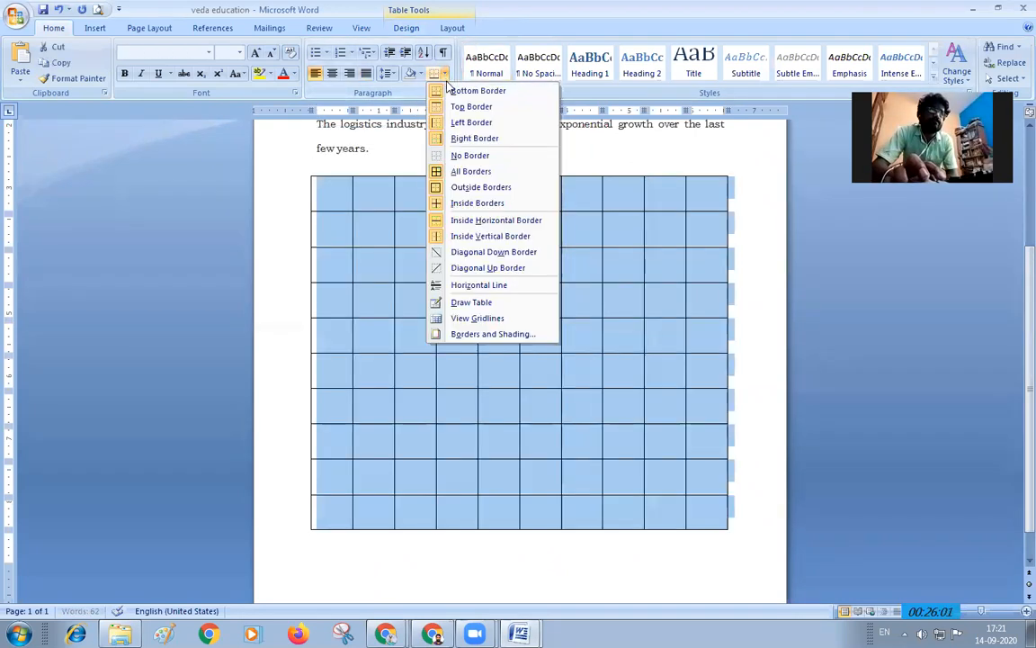
pyautogui.click(475, 154)
pyautogui.click(706, 241)
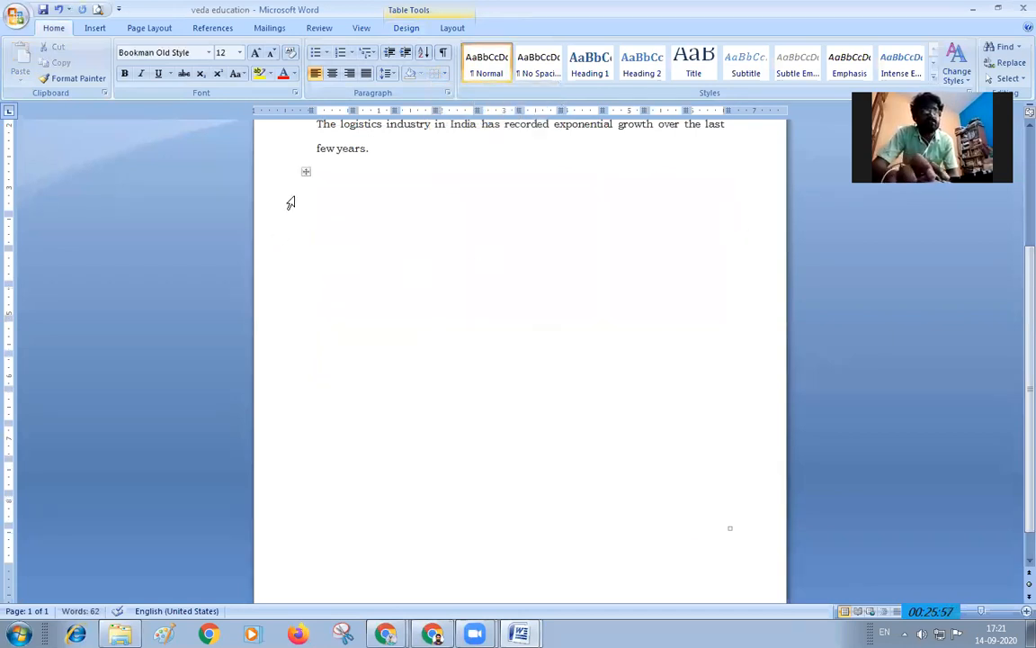
pyautogui.click(306, 171)
pyautogui.click(444, 74)
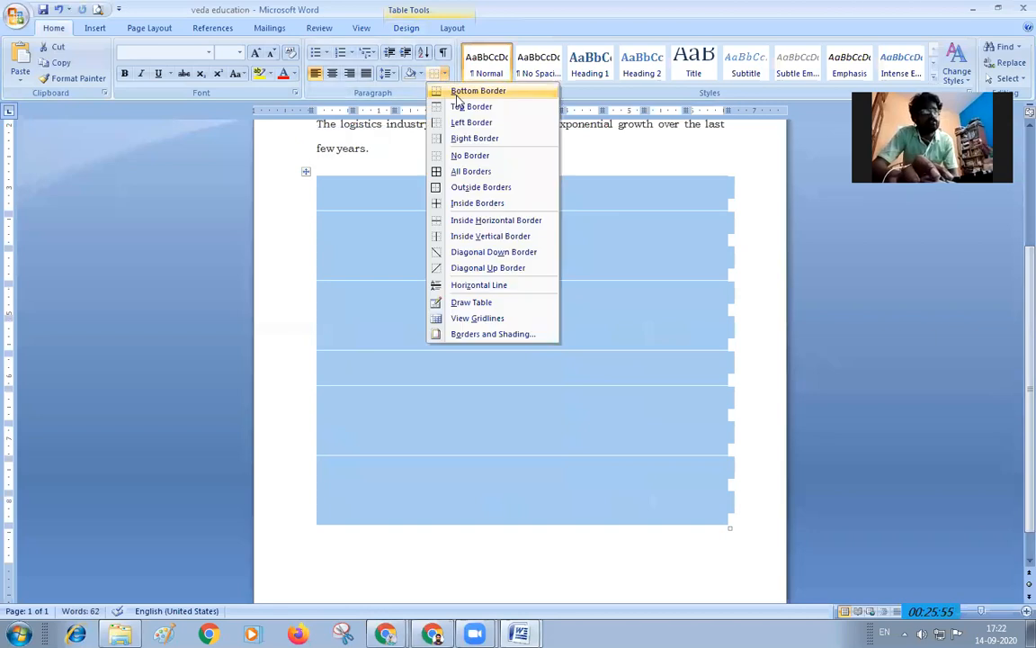
pyautogui.click(468, 88)
pyautogui.click(752, 446)
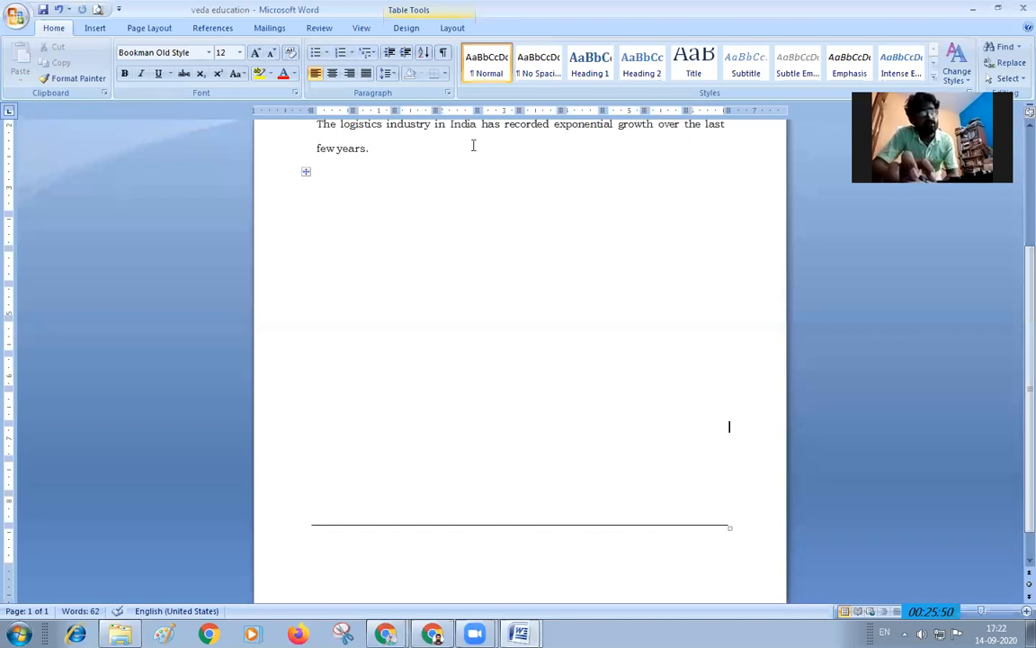
# - Apply outside borders around the whole table
pyautogui.click(306, 171)
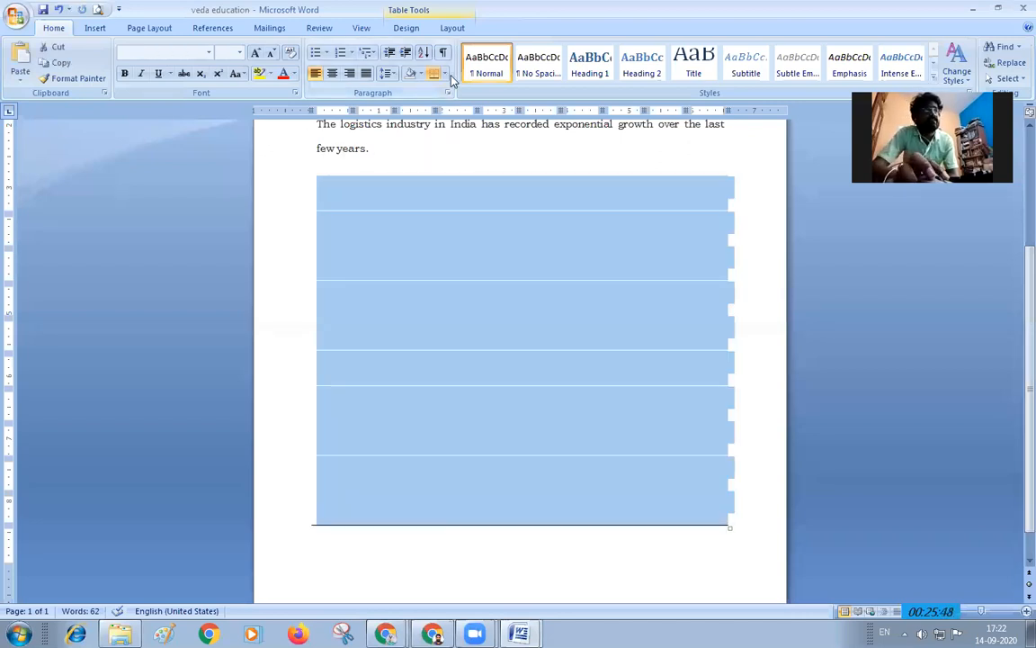
pyautogui.click(444, 76)
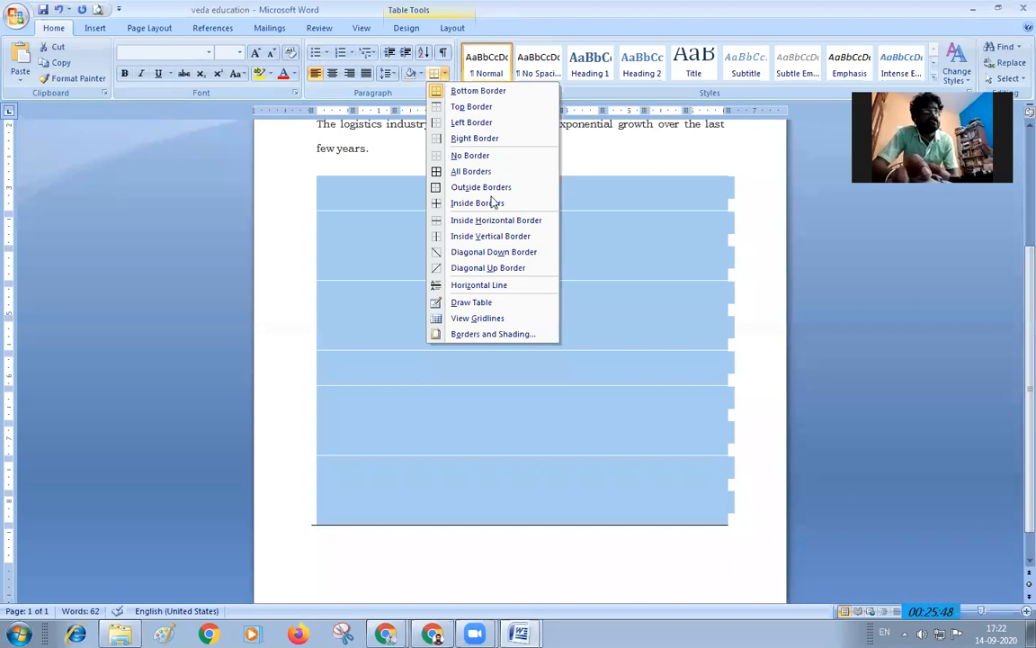
pyautogui.click(488, 187)
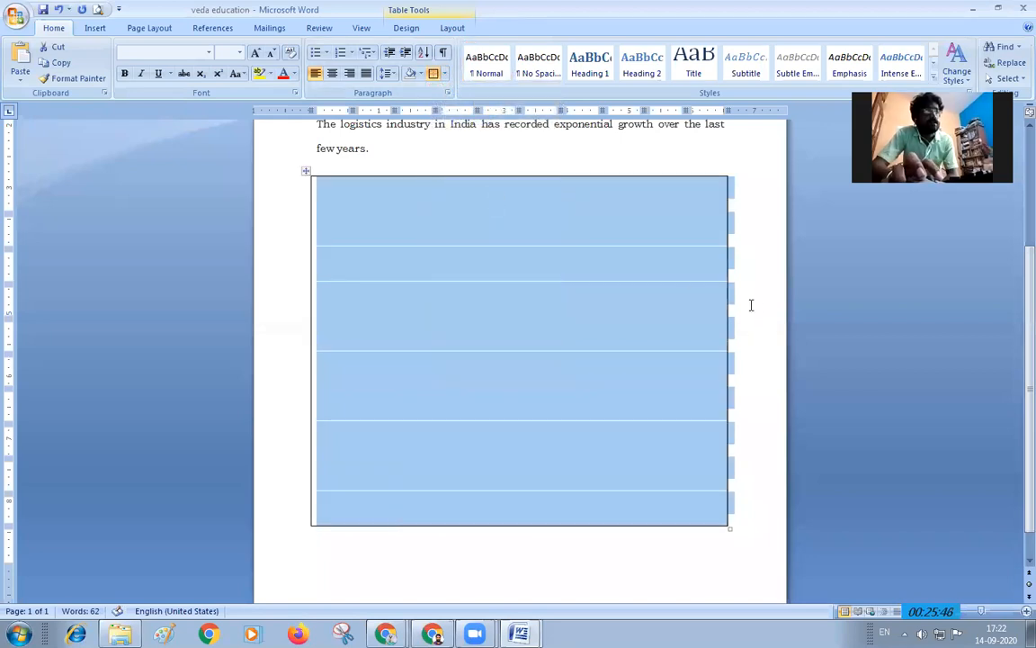
pyautogui.click(681, 191)
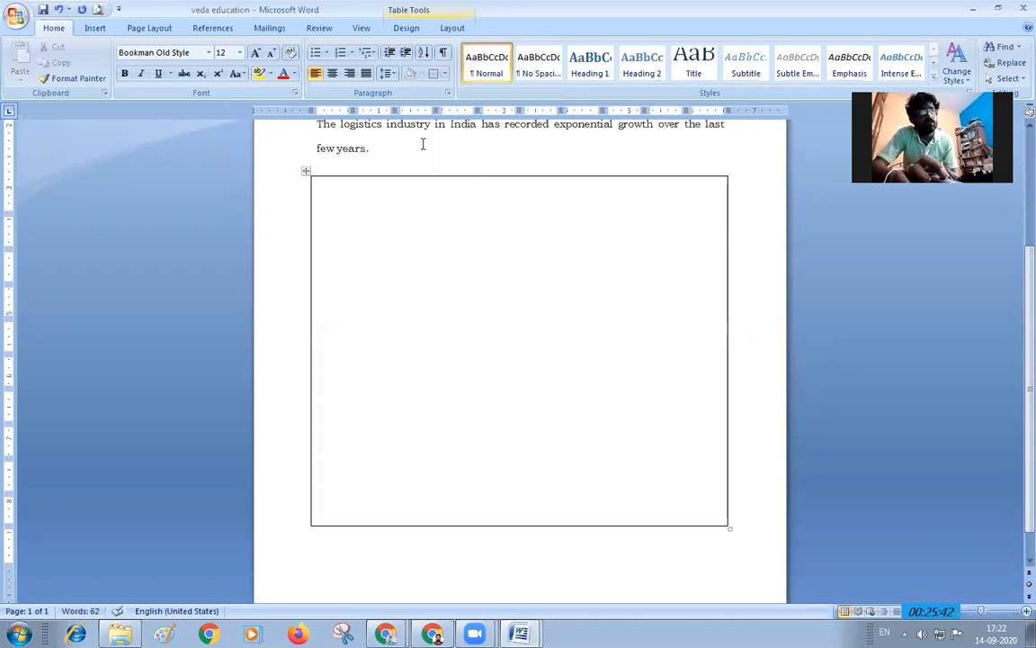
# - Remove the right border from the whole table
pyautogui.click(306, 170)
pyautogui.click(443, 73)
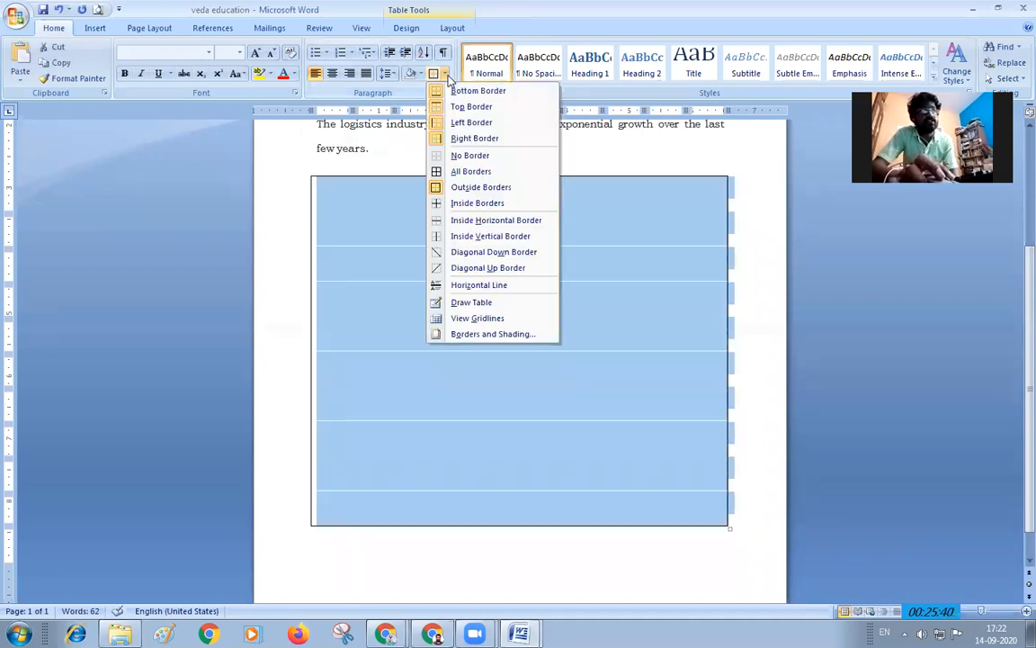
pyautogui.click(476, 139)
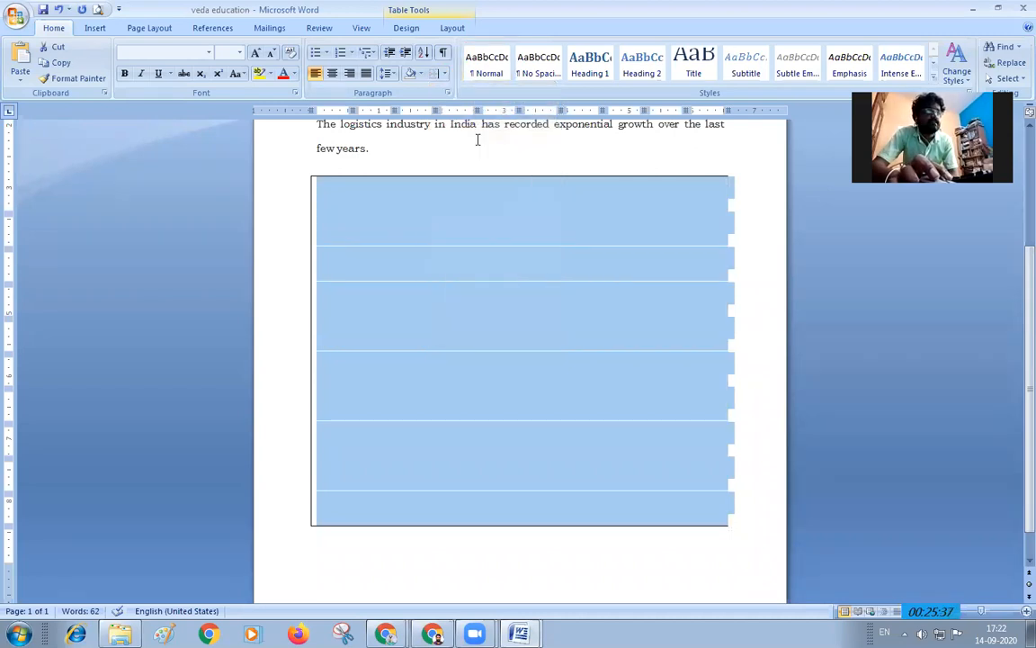
pyautogui.click(765, 275)
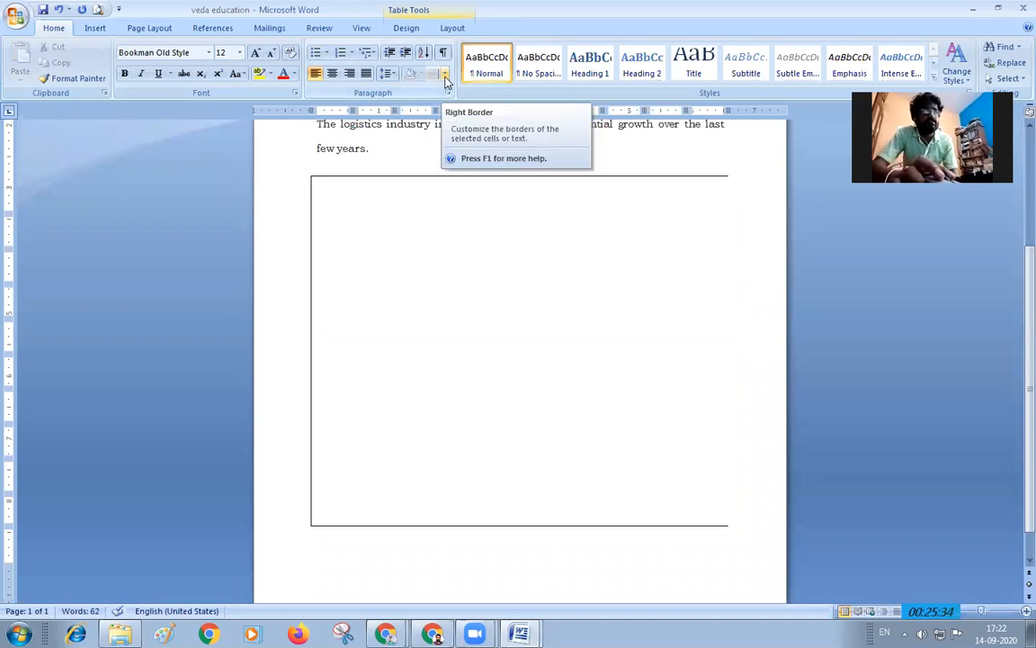
pyautogui.click(444, 79)
pyautogui.click(611, 289)
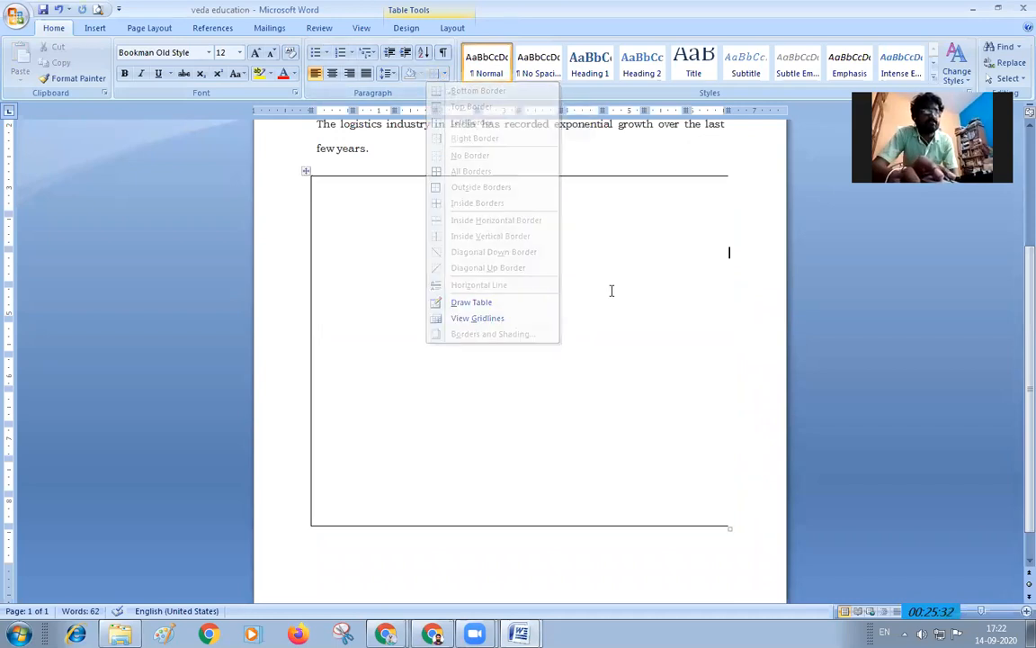
# - Clear the remaining borders of the whole table with No Border and apply All Borders to it
pyautogui.click(306, 171)
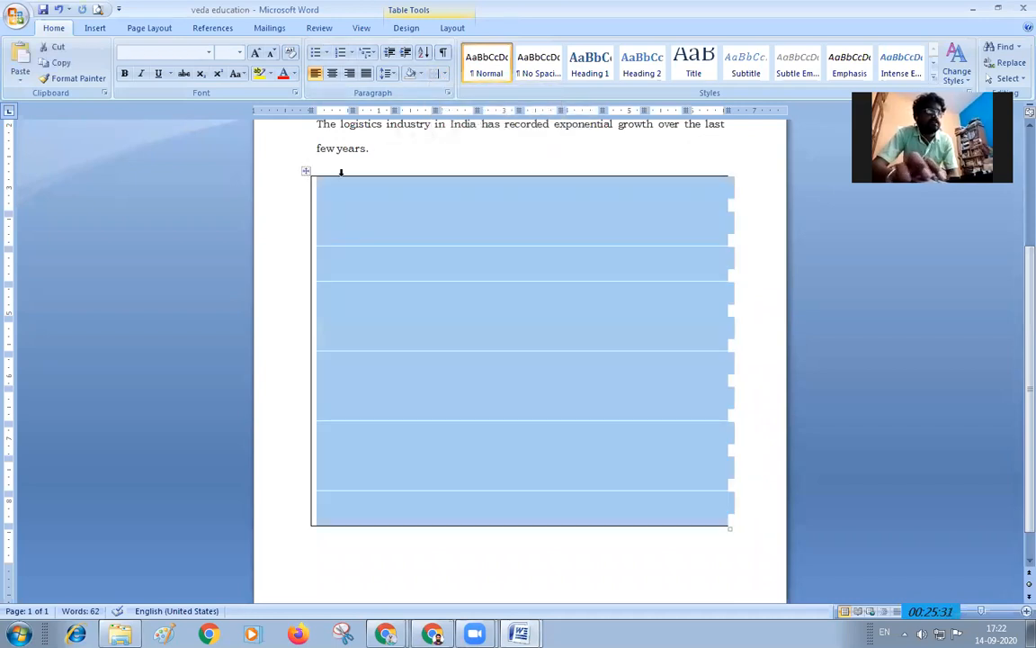
pyautogui.click(442, 74)
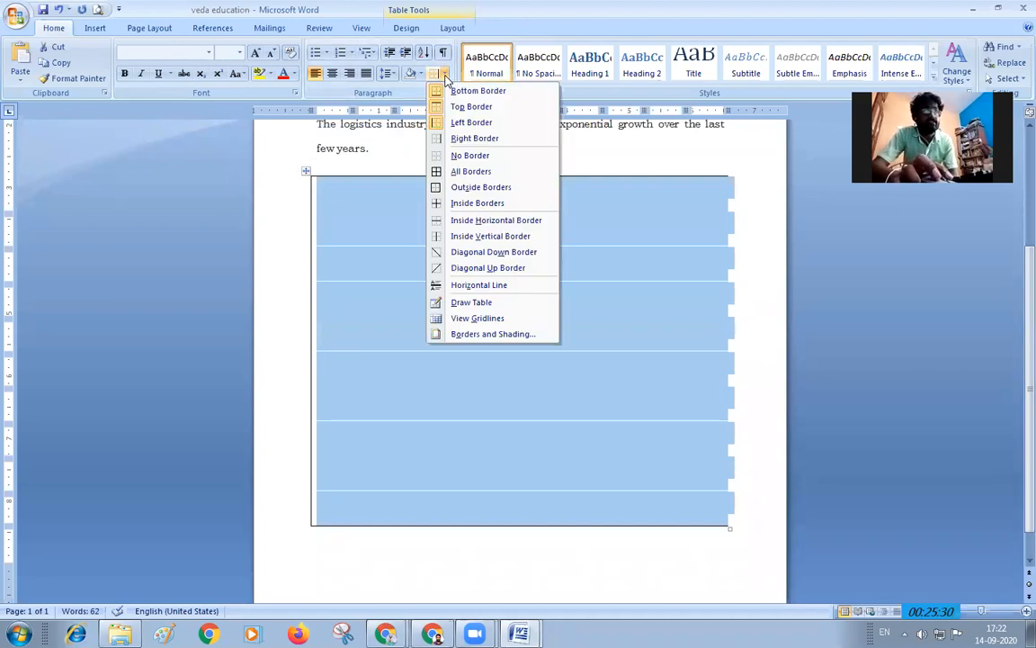
pyautogui.click(463, 155)
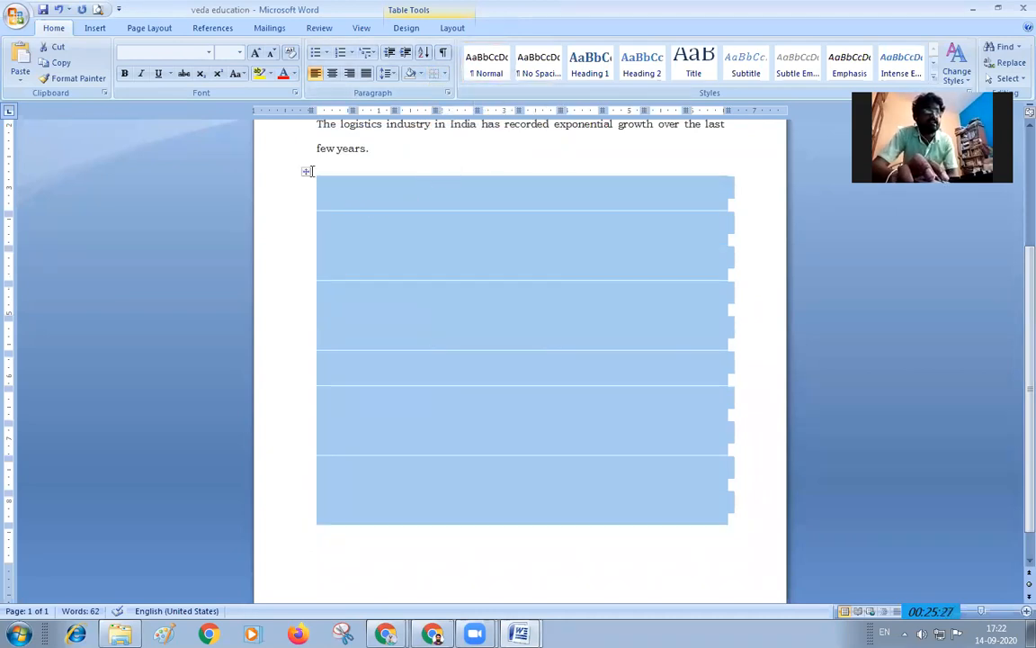
pyautogui.click(444, 76)
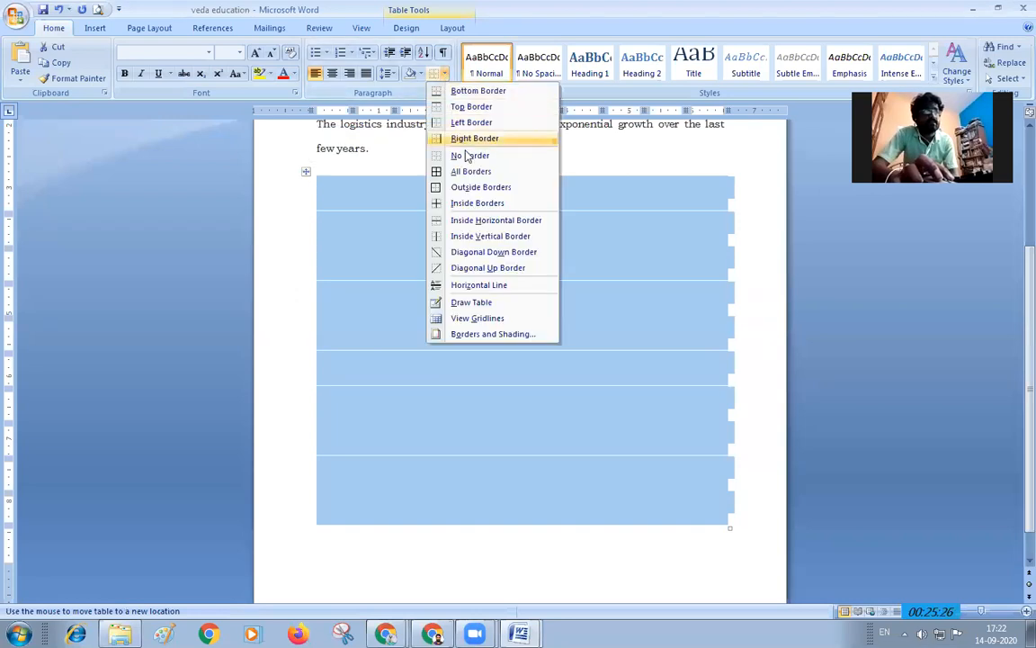
pyautogui.click(466, 171)
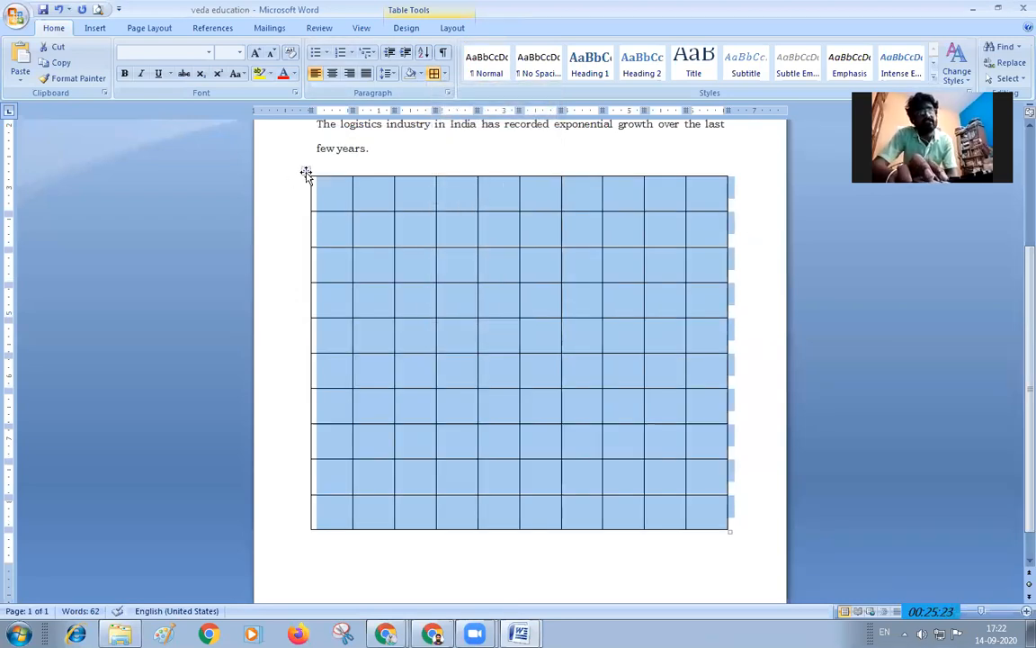
pyautogui.click(441, 73)
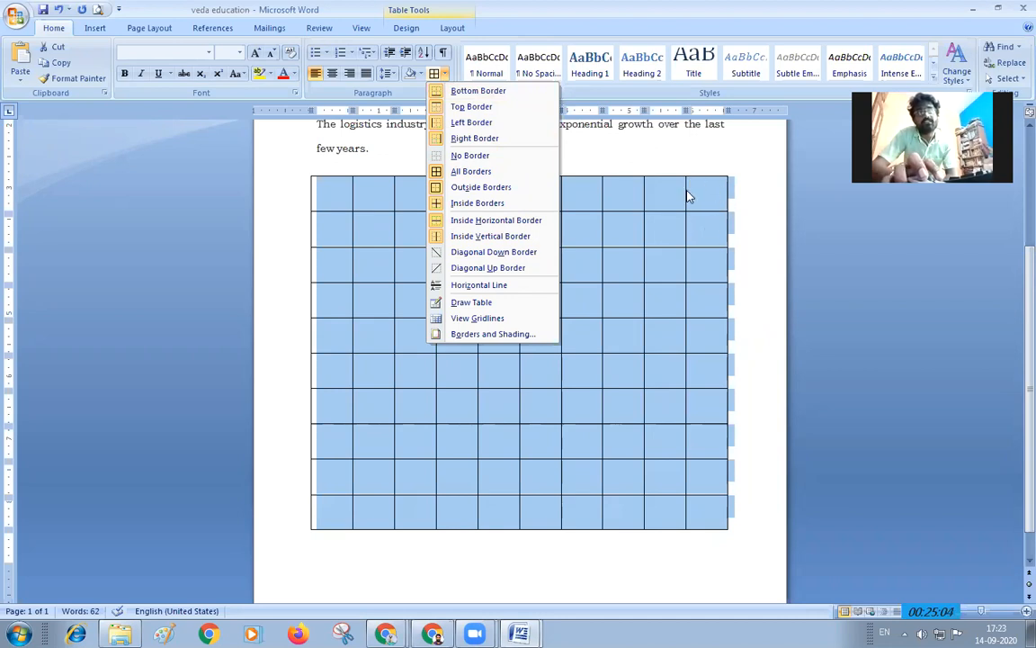
pyautogui.click(442, 73)
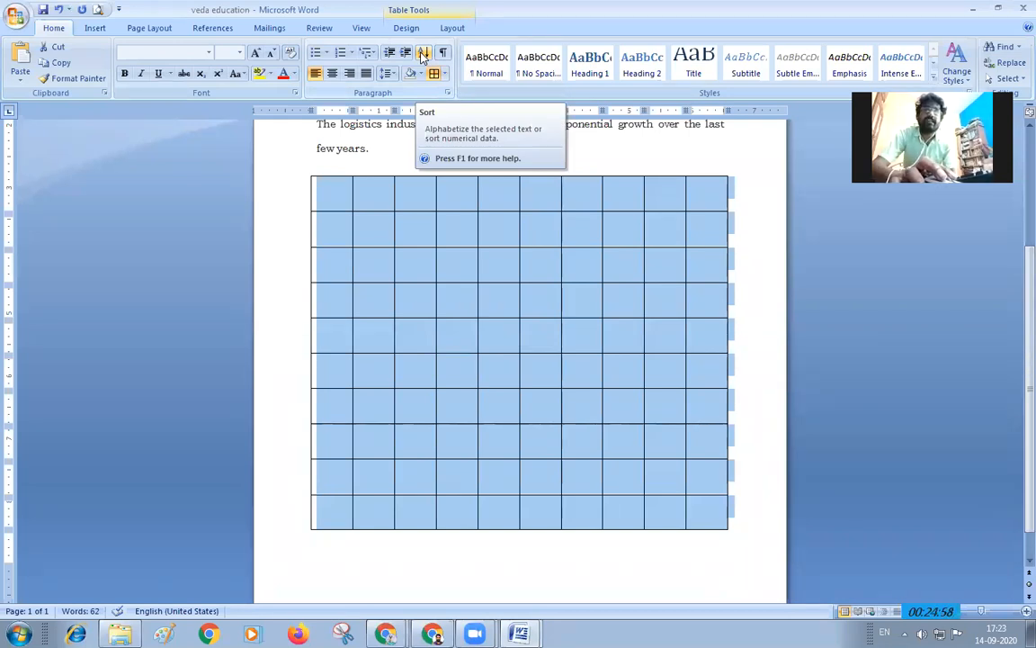
# - Add the text lines ABC and GHI on the new page below the table
pyautogui.scroll(-1, 474, 261)
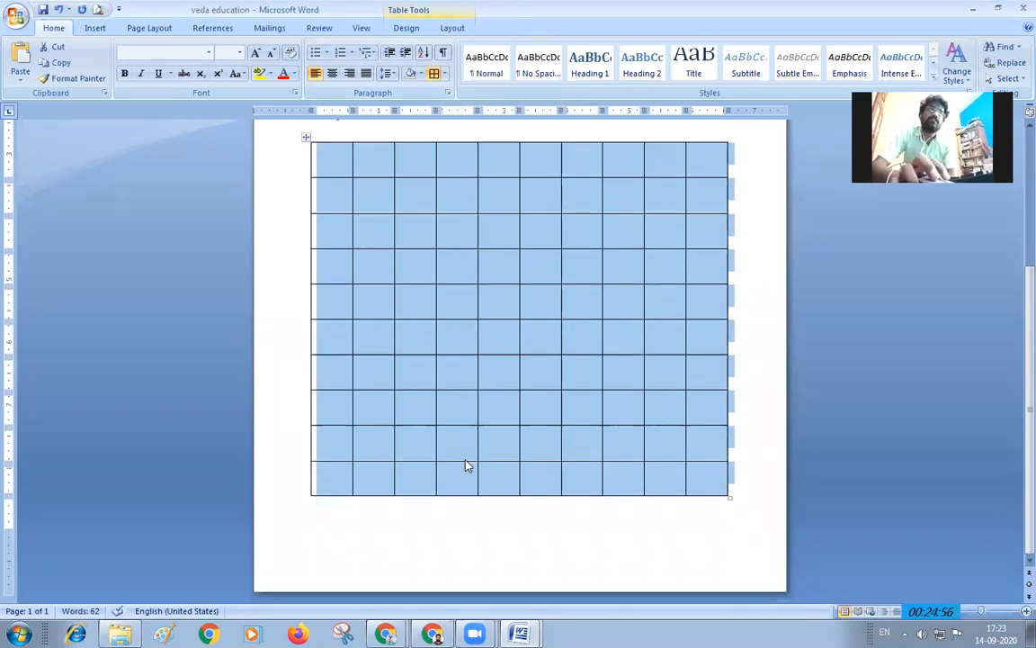
pyautogui.click(495, 560)
pyautogui.scroll(-3, 495, 559)
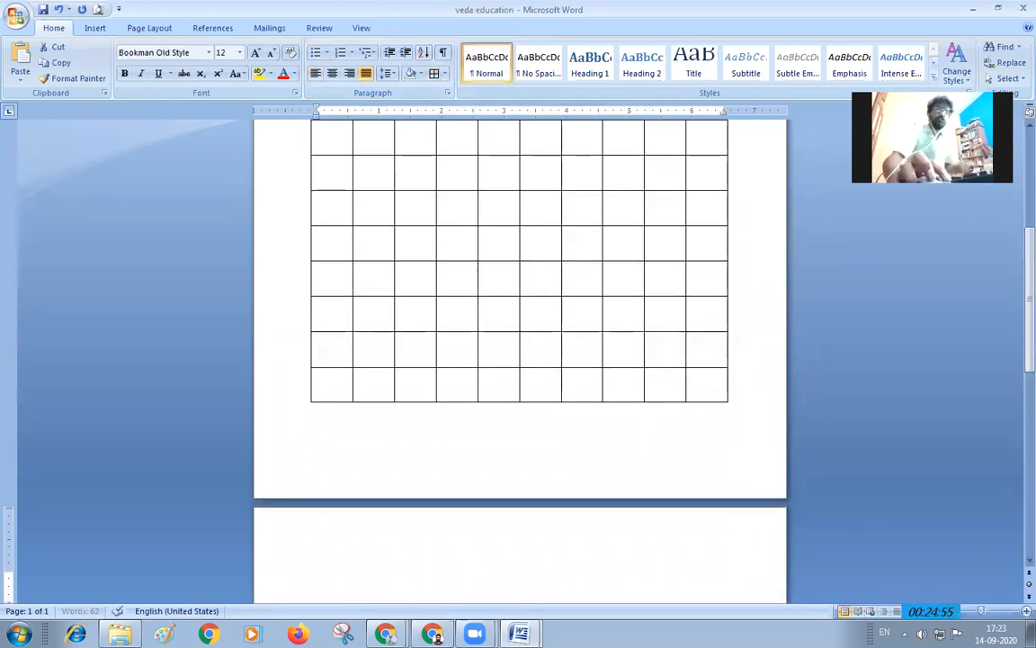
pyautogui.write('ABC')
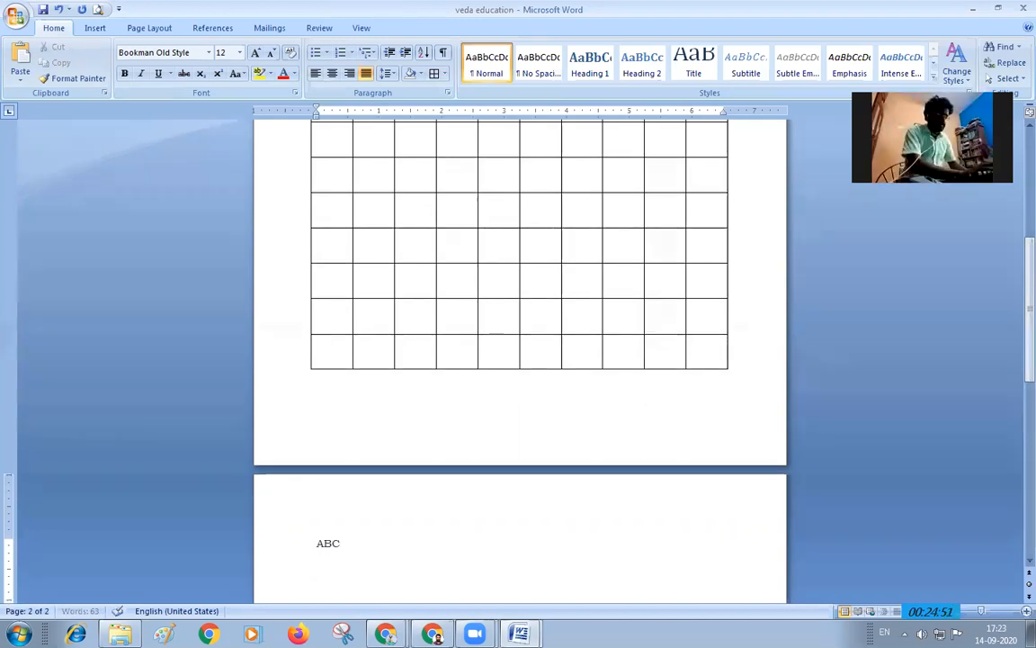
pyautogui.write('GHI')
# - Insert the lines BCD and IJK above the ABC line on the second page
pyautogui.press('Home')
pyautogui.press('Up')
pyautogui.press('Up')
pyautogui.press('Down')
pyautogui.press('Return')
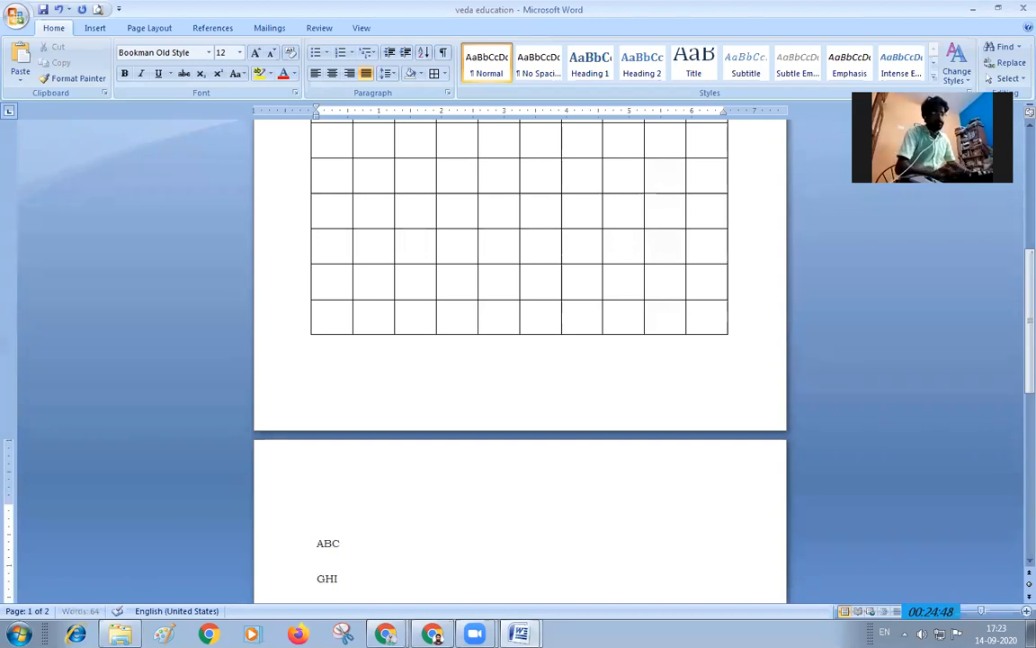
pyautogui.write('B')
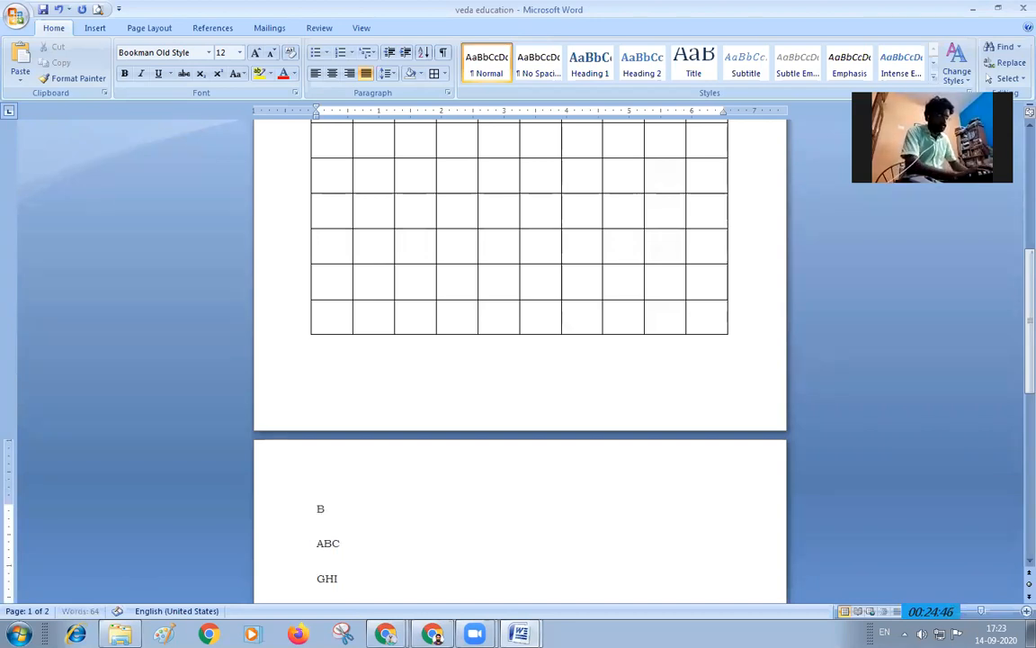
pyautogui.write('CD')
pyautogui.press('Return')
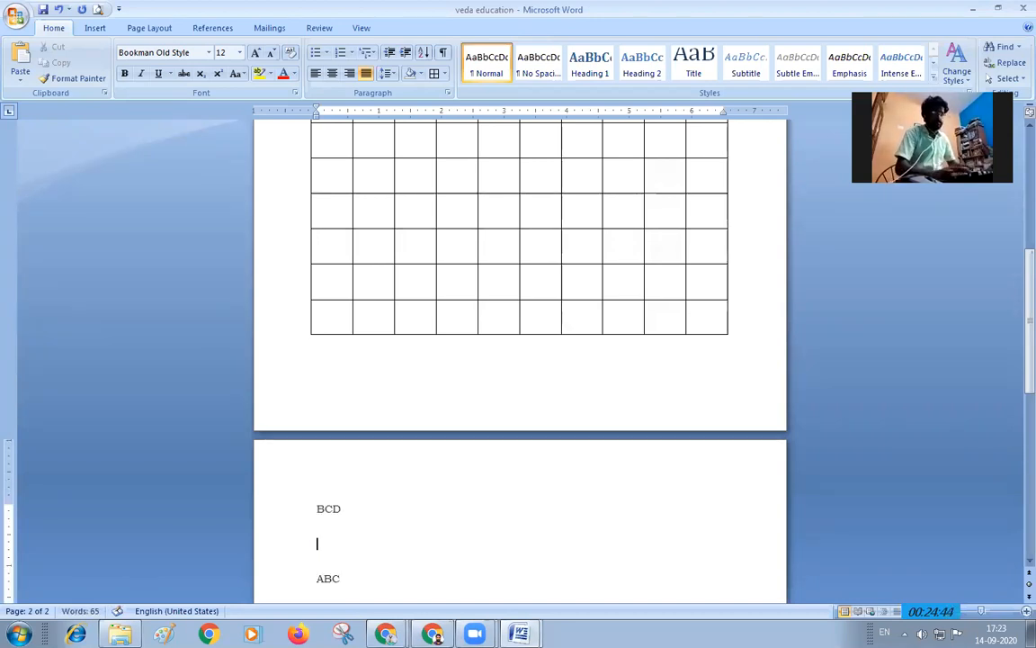
pyautogui.write('IJK')
pyautogui.scroll(-1, 416, 430)
pyautogui.keyDown('ctrl'); pyautogui.scroll(6, 417, 430); pyautogui.keyUp('ctrl')
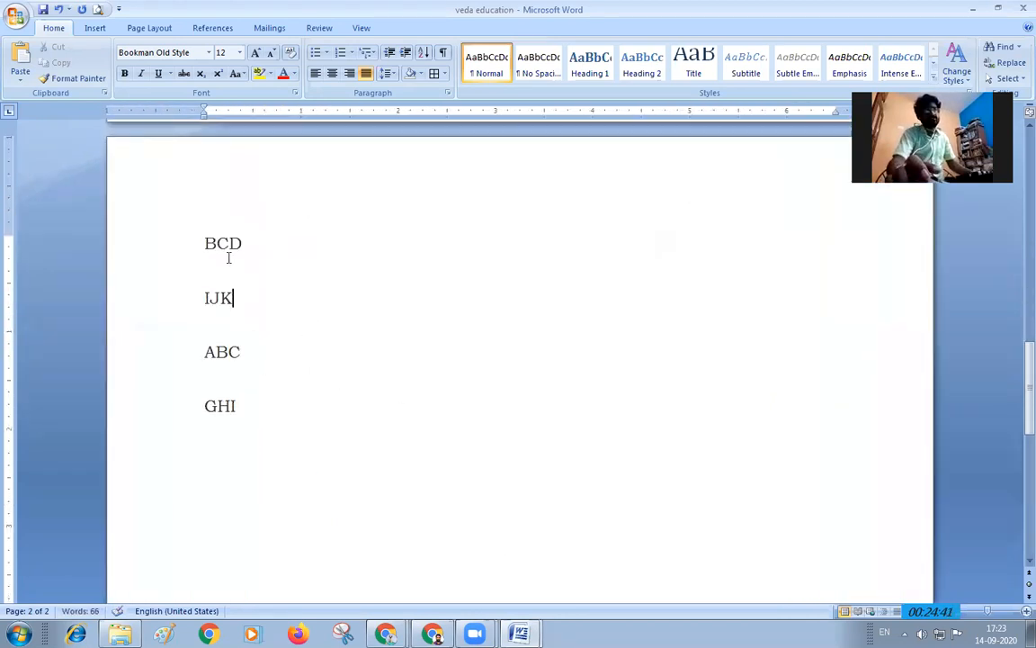
# - Sort the four text lines by paragraphs in ascending order and undo the sort
pyautogui.moveTo(184, 220); pyautogui.dragTo(249, 404)
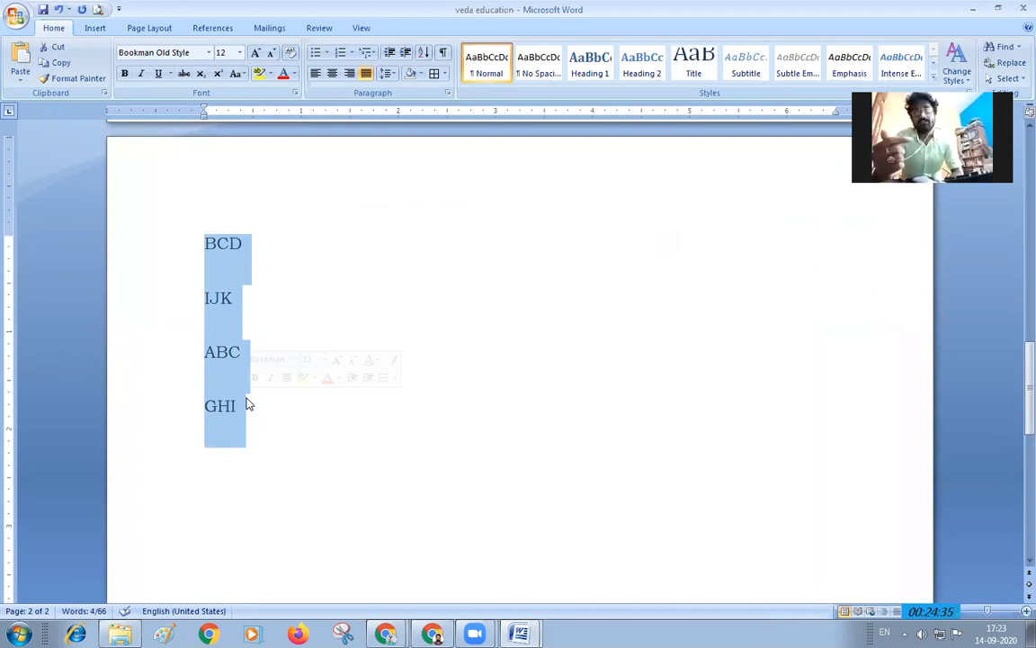
pyautogui.click(425, 54)
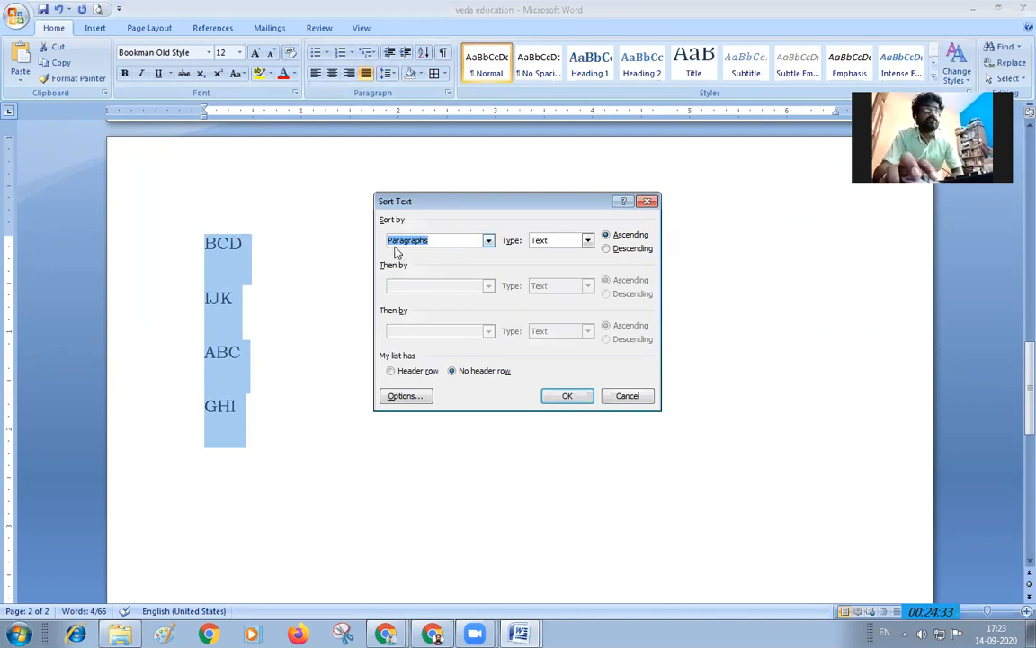
pyautogui.click(567, 395)
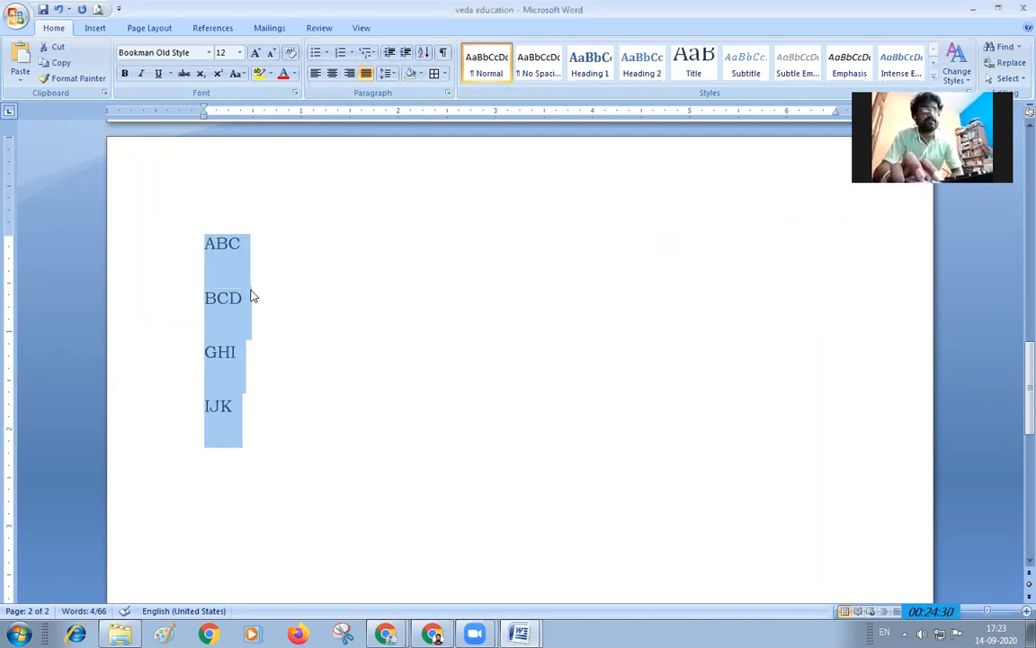
pyautogui.hotkey('ctrl', 'z')
pyautogui.click(207, 262)
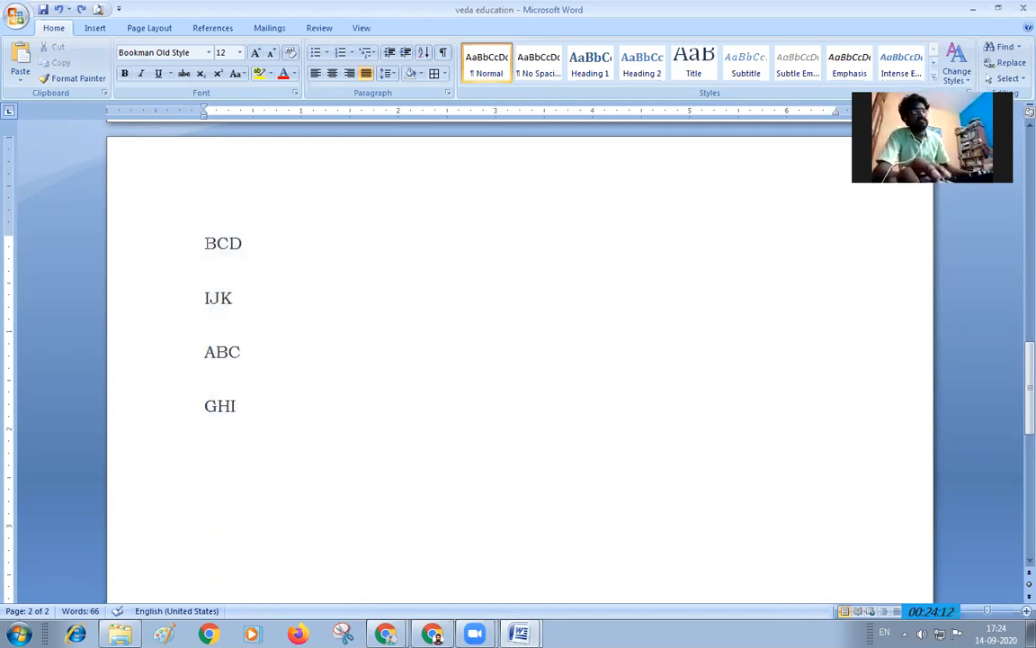
# - Insert a new line below BCD reading NJF in uppercase, followed by an empty line
pyautogui.click(217, 264)
pyautogui.press('End')
pyautogui.press('Return')
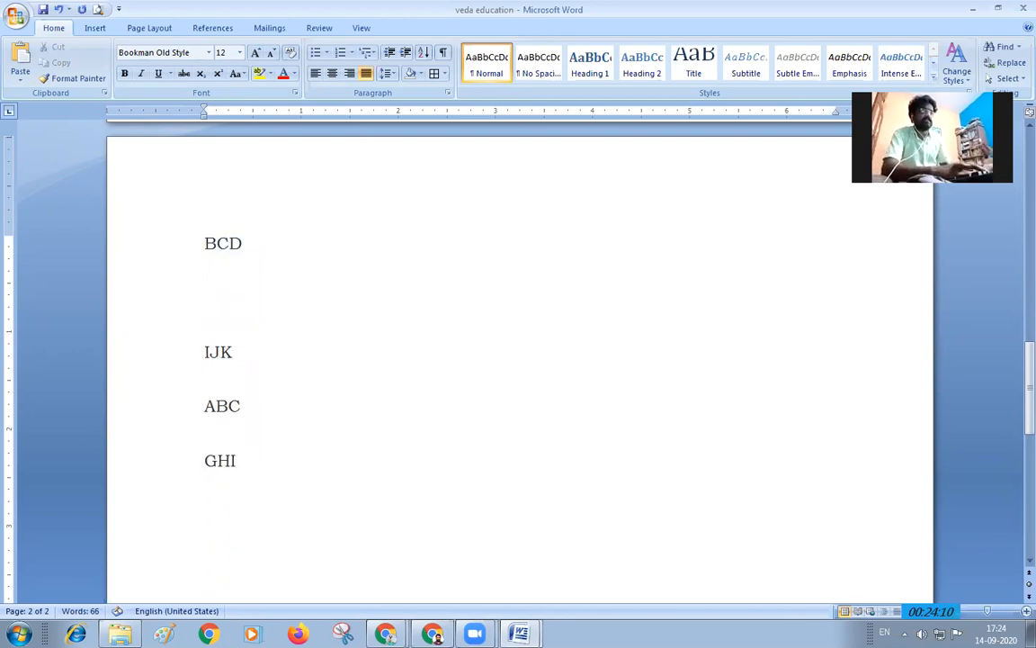
pyautogui.write('njf')
pyautogui.press('Return')
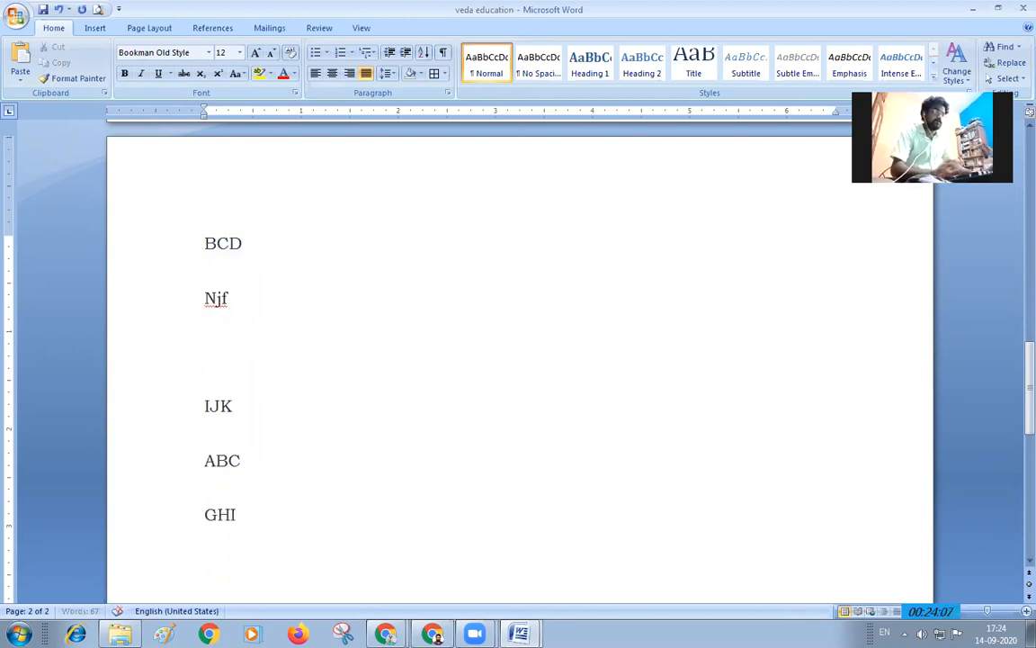
pyautogui.hotkey('shift', 'Up')
pyautogui.hotkey('shift', 'F3')
pyautogui.press('Right')
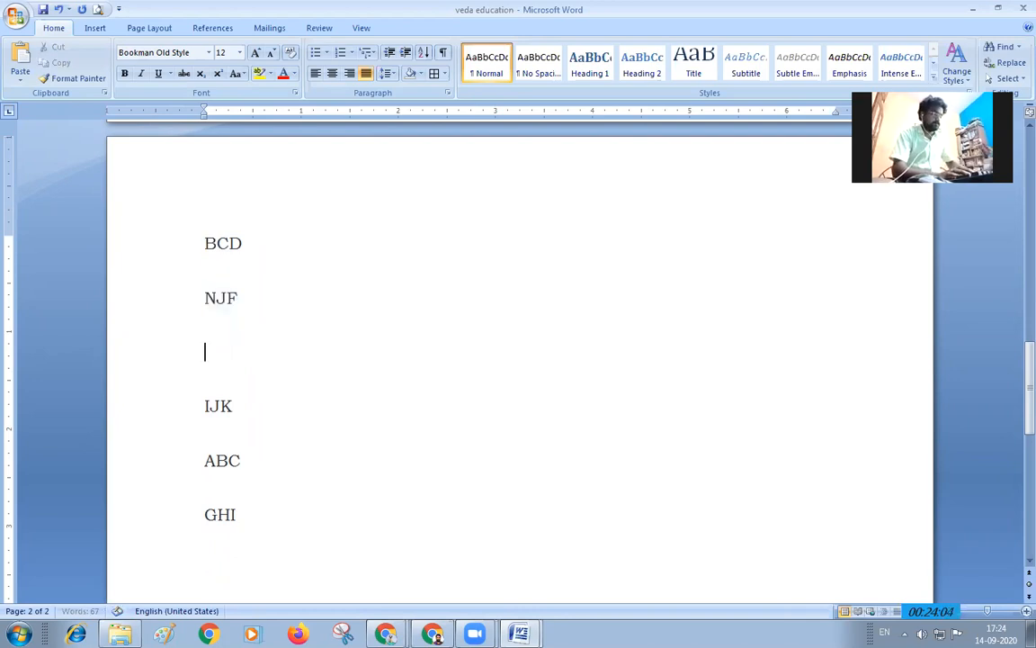
# - Add the lines VNJOFV, VKLDVMR and VRENJV between NJF and IJK, leaving no empty line
pyautogui.write('VNJOFV')
pyautogui.press('Return')
pyautogui.write('VKLDVMR')
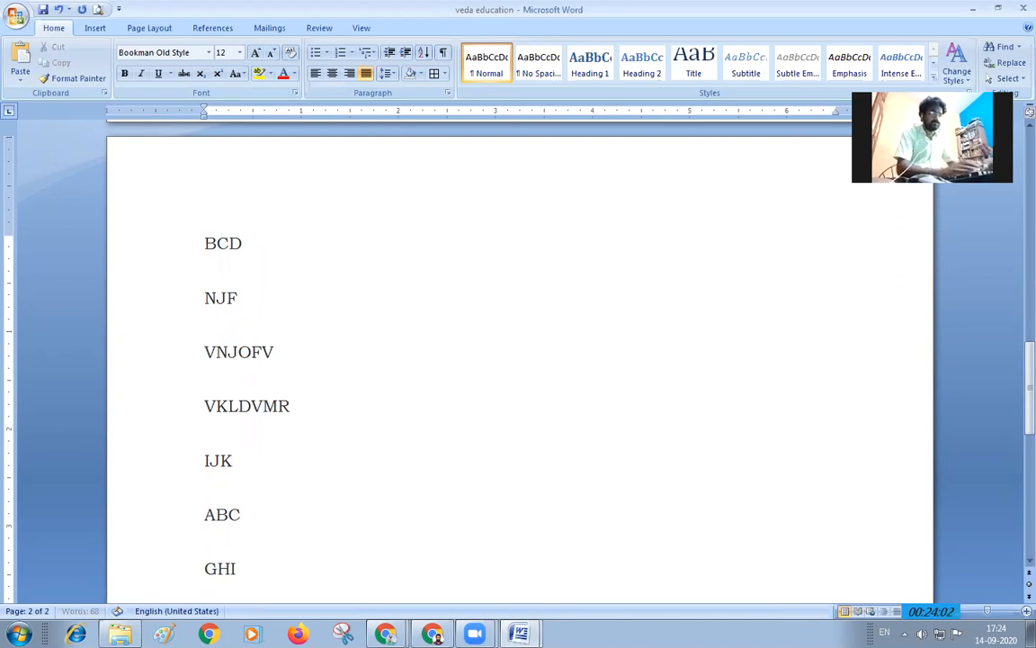
pyautogui.press('Return')
pyautogui.write('VRENJV')
pyautogui.press('Return')
pyautogui.press('Delete')
# - Sort all the text lines on the second page by paragraphs as text in ascending order
pyautogui.moveTo(203, 241); pyautogui.dragTo(261, 467)
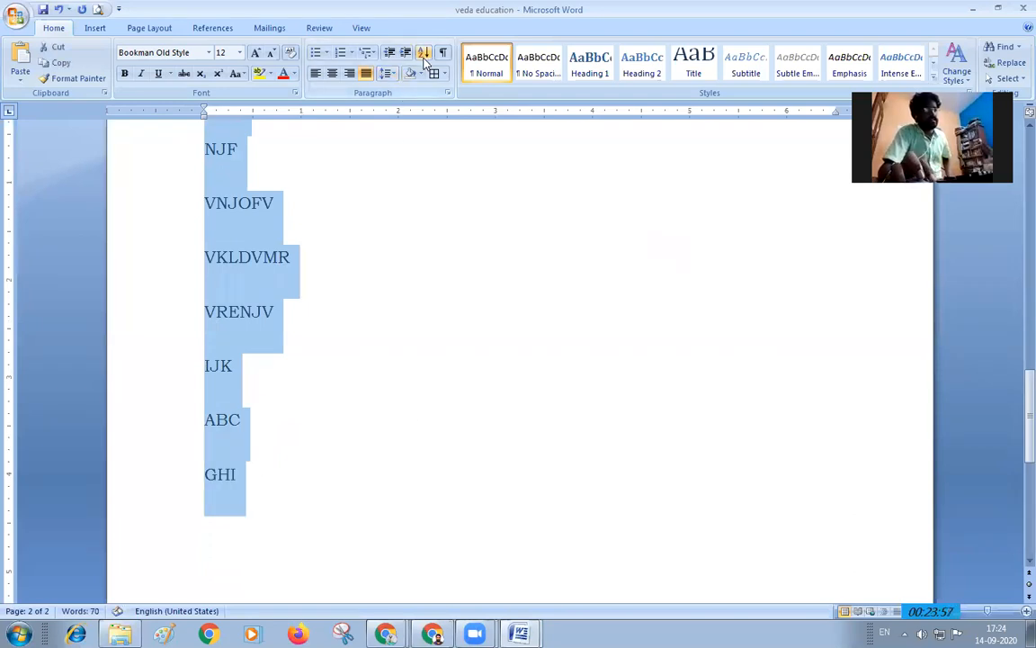
pyautogui.click(423, 54)
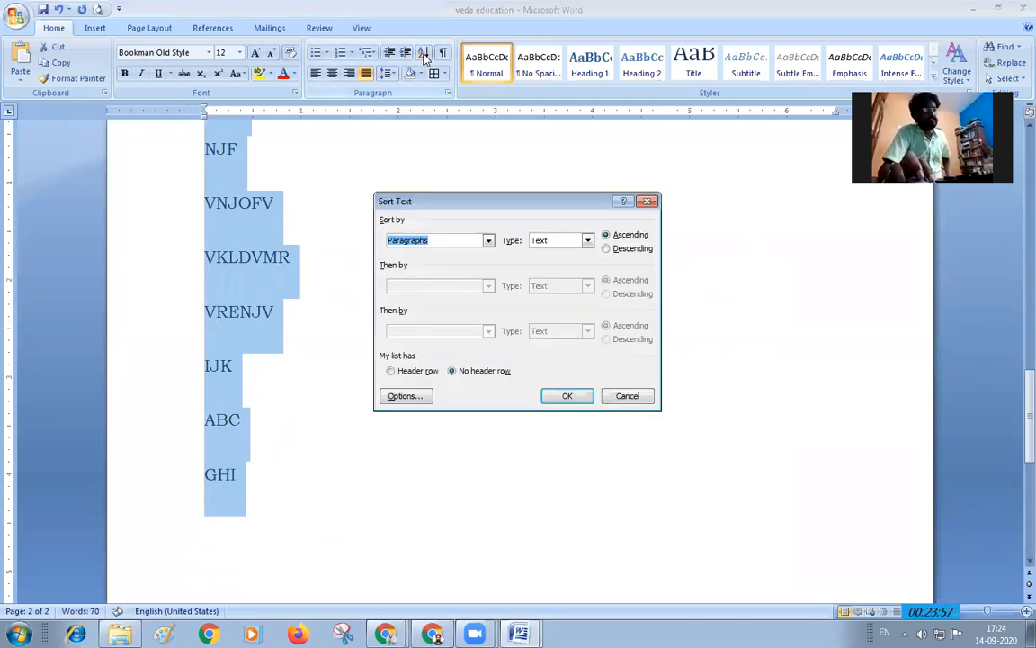
pyautogui.click(565, 398)
pyautogui.scroll(2, 270, 270)
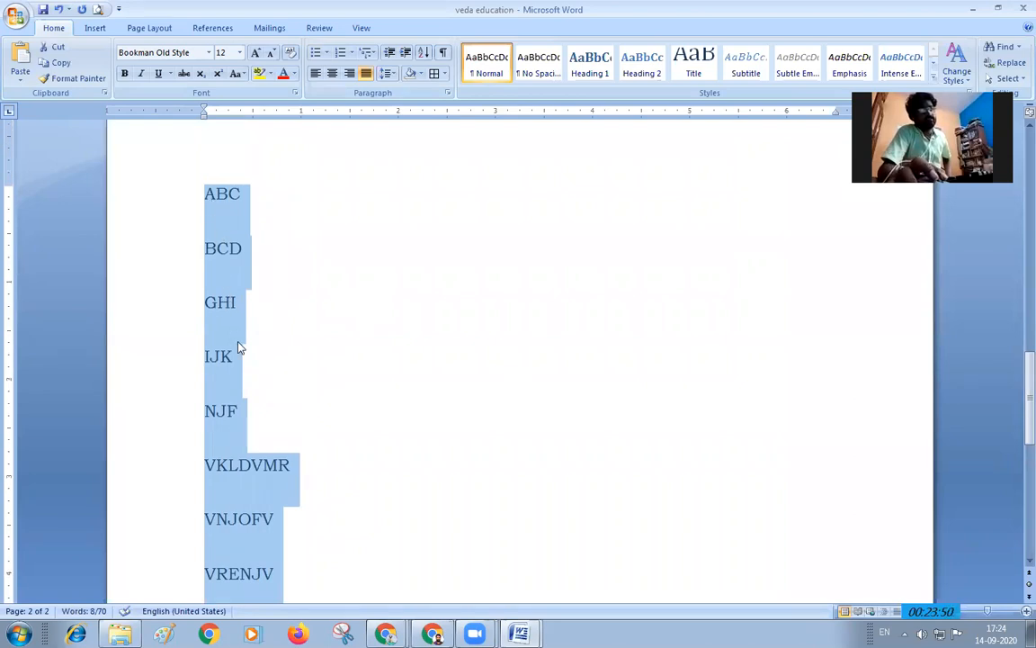
pyautogui.scroll(-3, 251, 364)
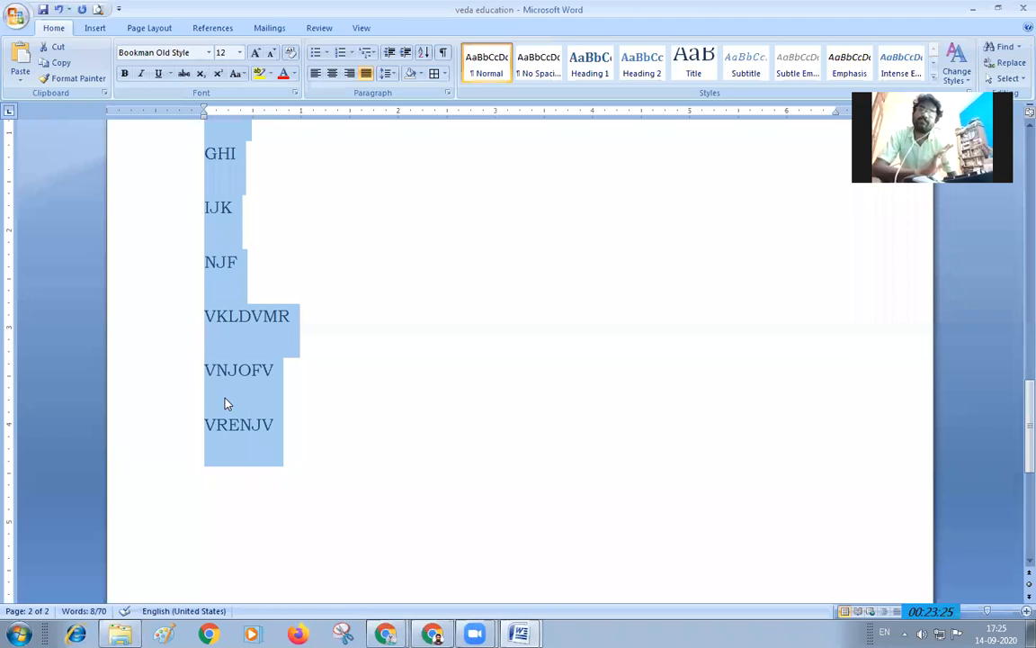
# - Preview the bullet styles and apply the 1. 2. 3. numbering format to the sorted lines
pyautogui.click(327, 54)
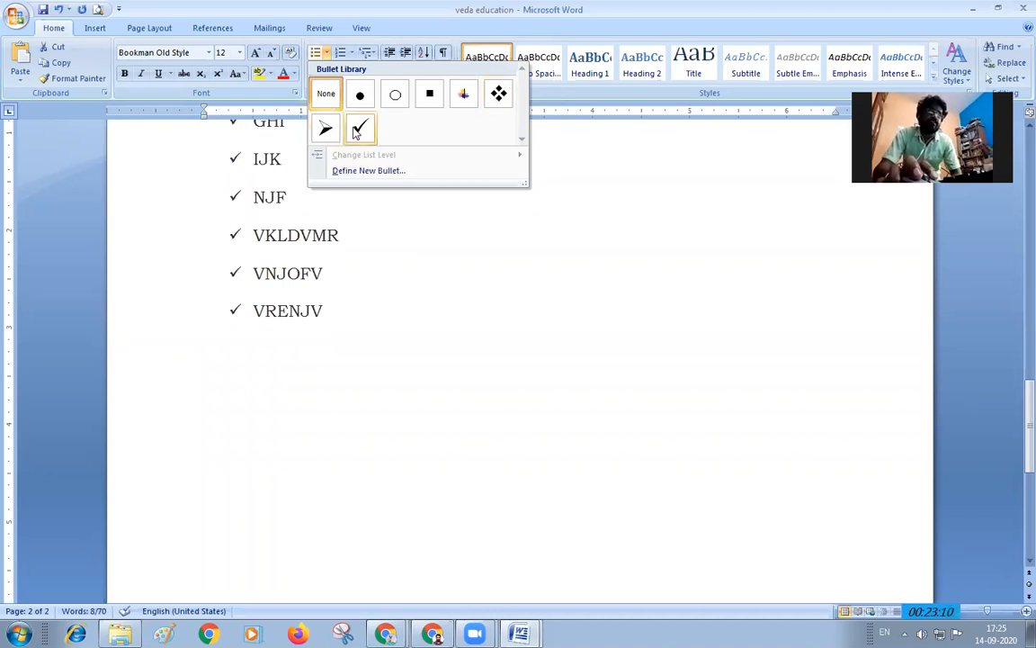
pyautogui.click(351, 53)
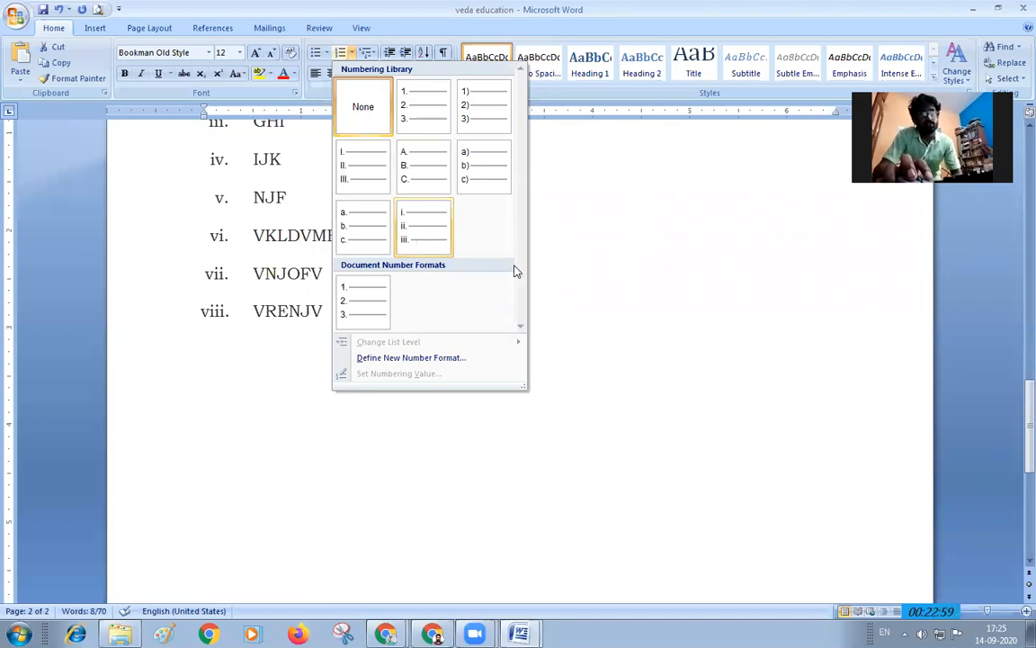
pyautogui.click(423, 120)
pyautogui.scroll(3, 414, 226)
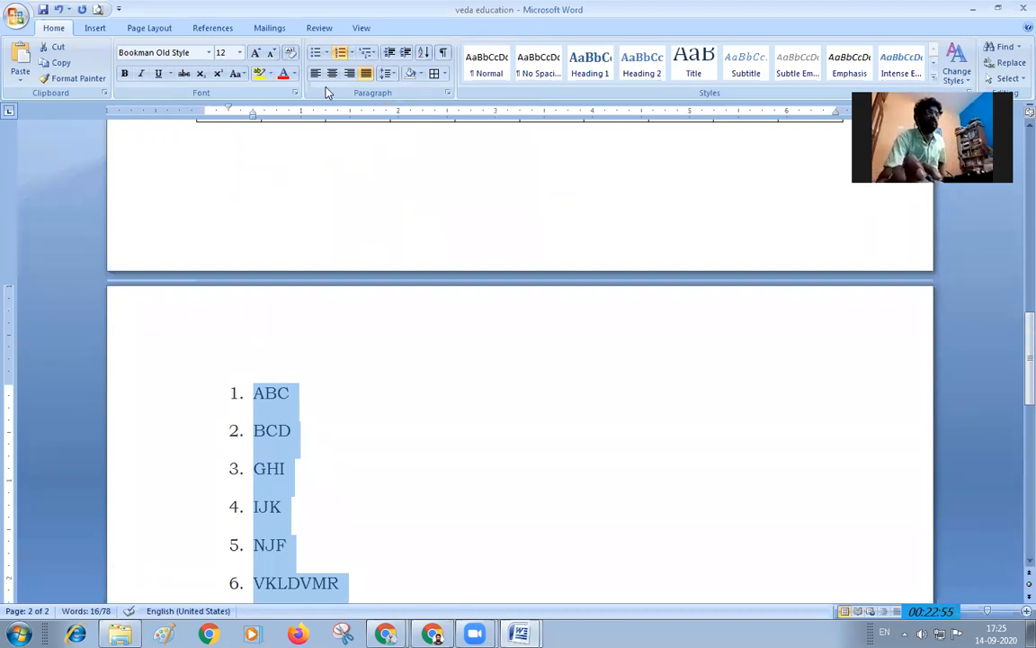
# - Insert an unnumbered, indented line below the ABC list item
pyautogui.click(404, 406)
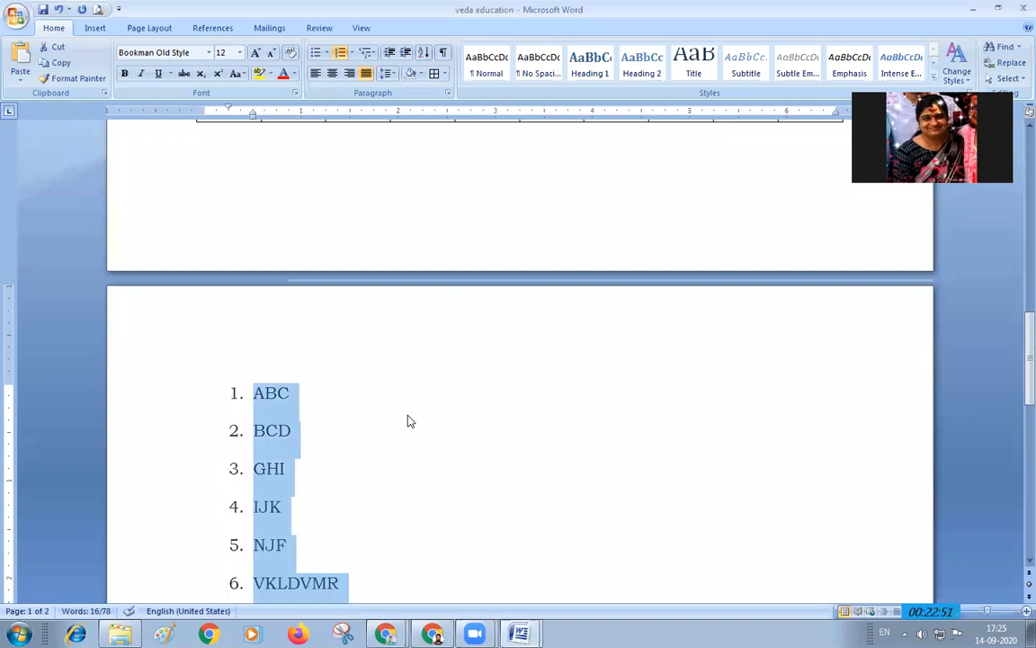
pyautogui.click(361, 383)
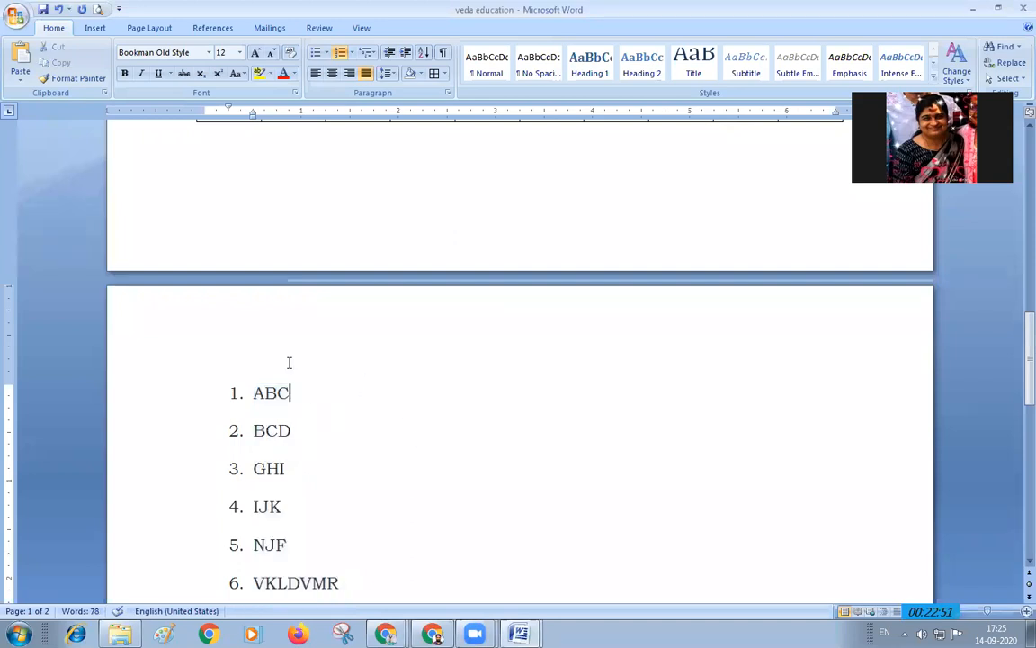
pyautogui.click(351, 391)
pyautogui.press('Return')
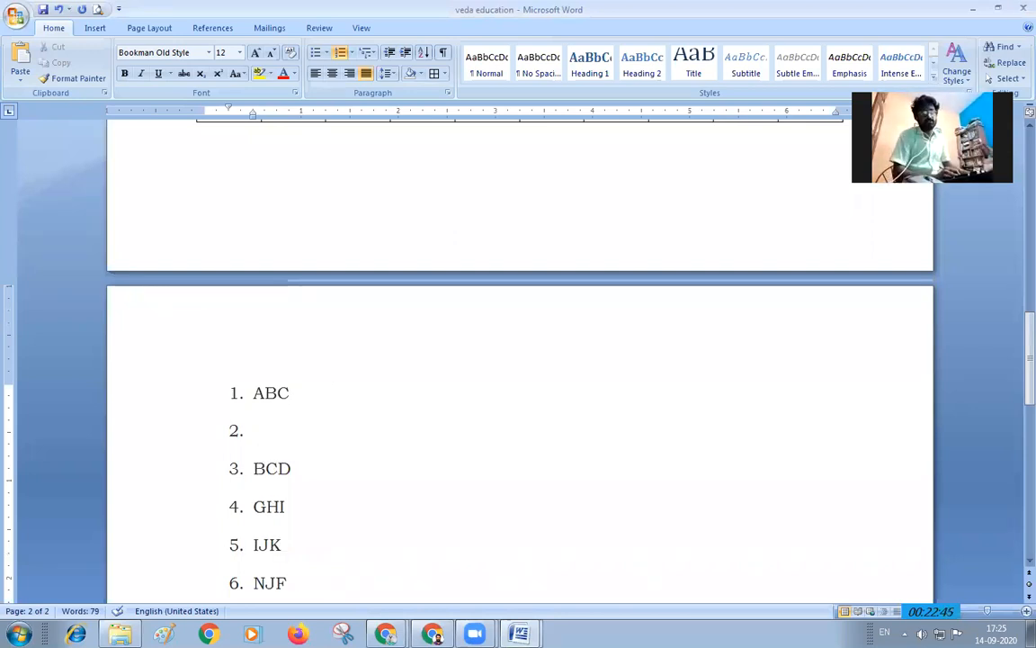
pyautogui.press('BackSpace')
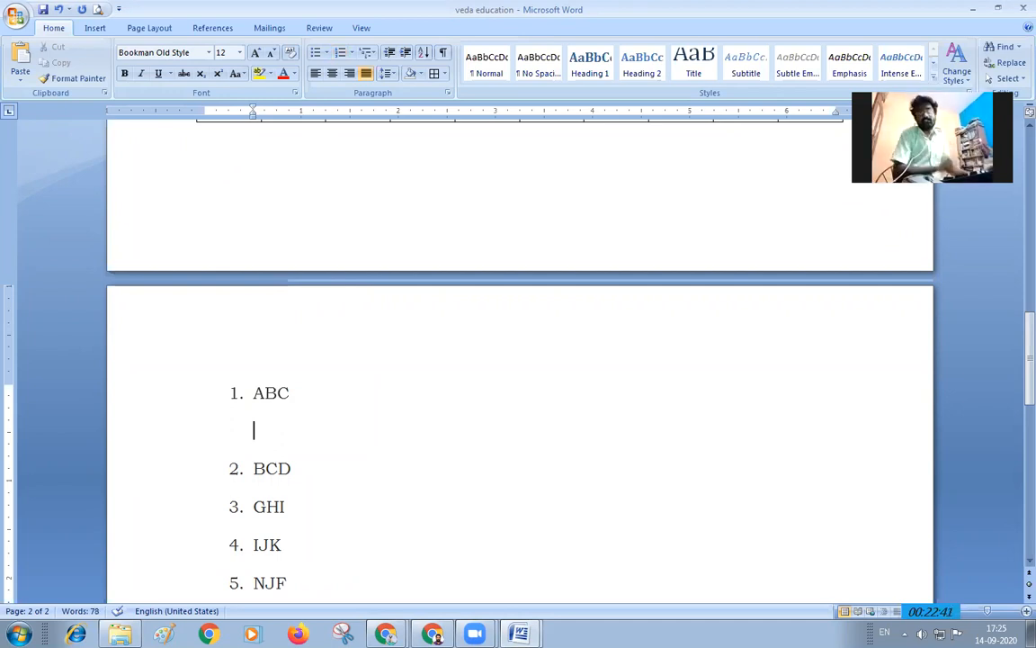
# - Fill in a lettered sub-list starting with A. under ABC with 123, 465+, 16 and 1651, and start a fifth item
pyautogui.write('A')
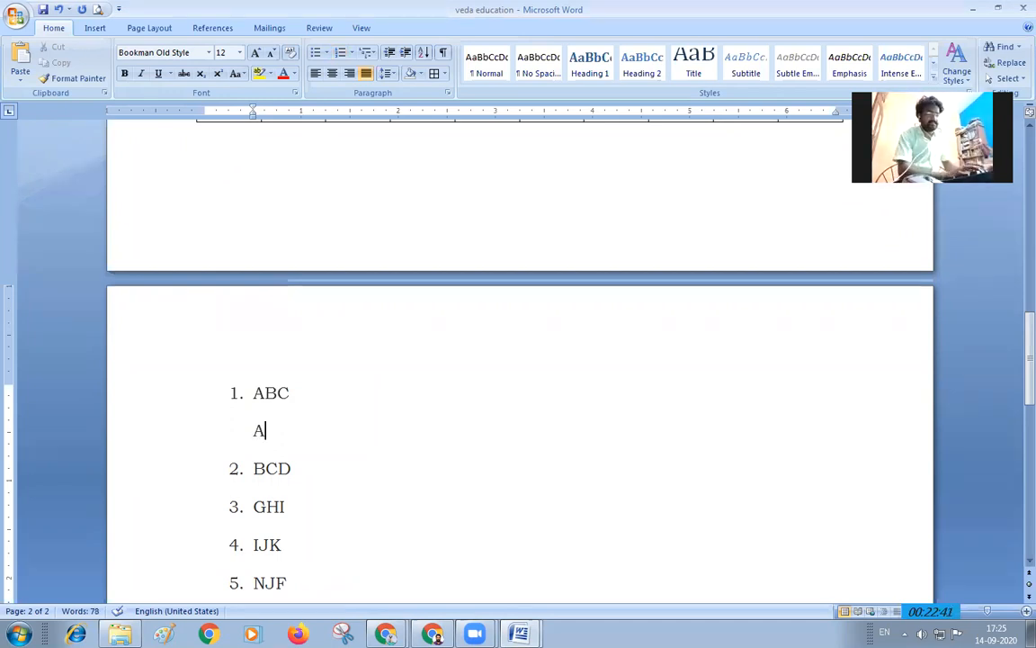
pyautogui.write('. 123')
pyautogui.press('Return')
pyautogui.write('465+')
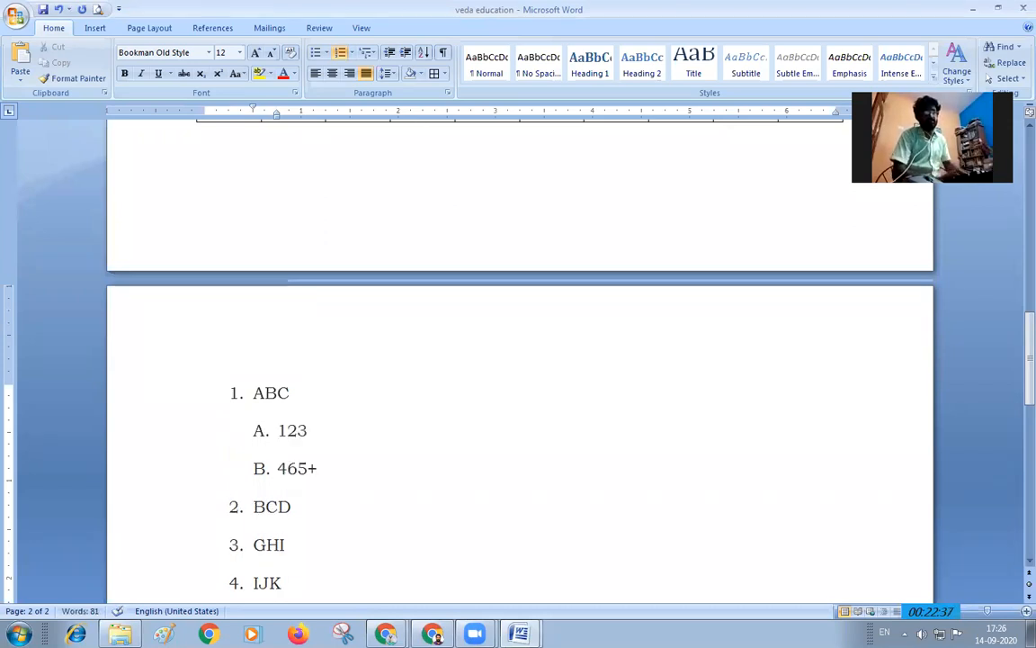
pyautogui.press('Return')
pyautogui.write('16')
pyautogui.press('Return')
pyautogui.write('165')
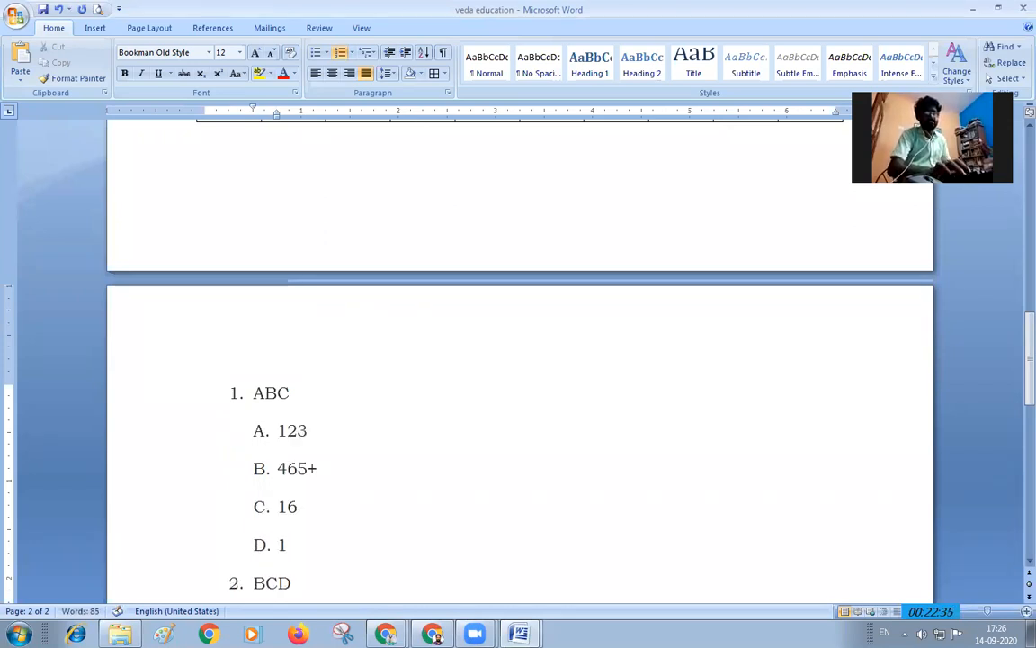
pyautogui.write('1')
pyautogui.press('Return')
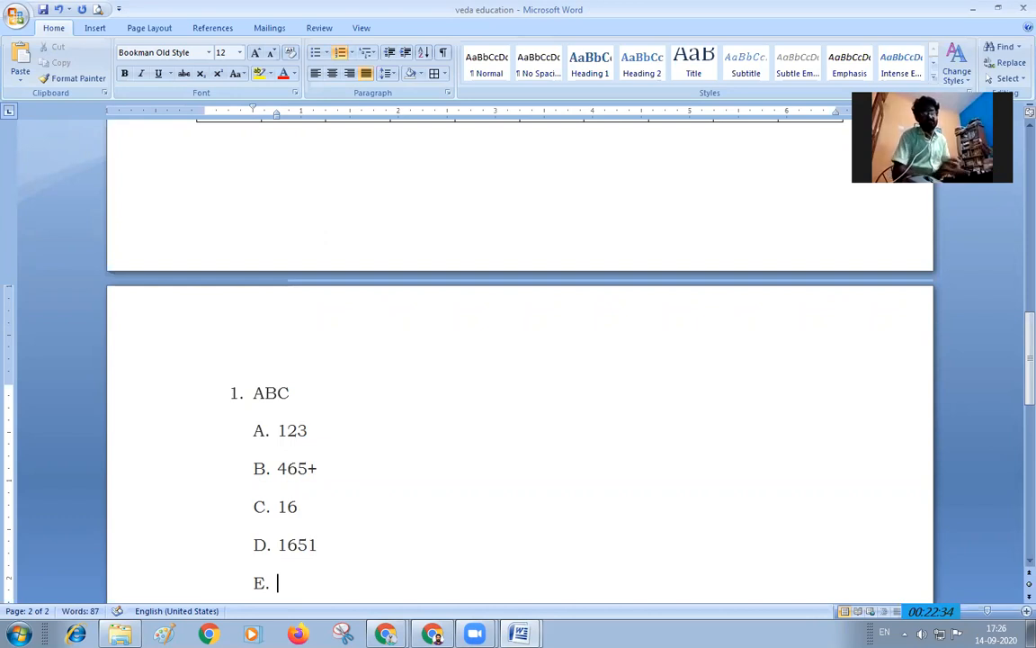
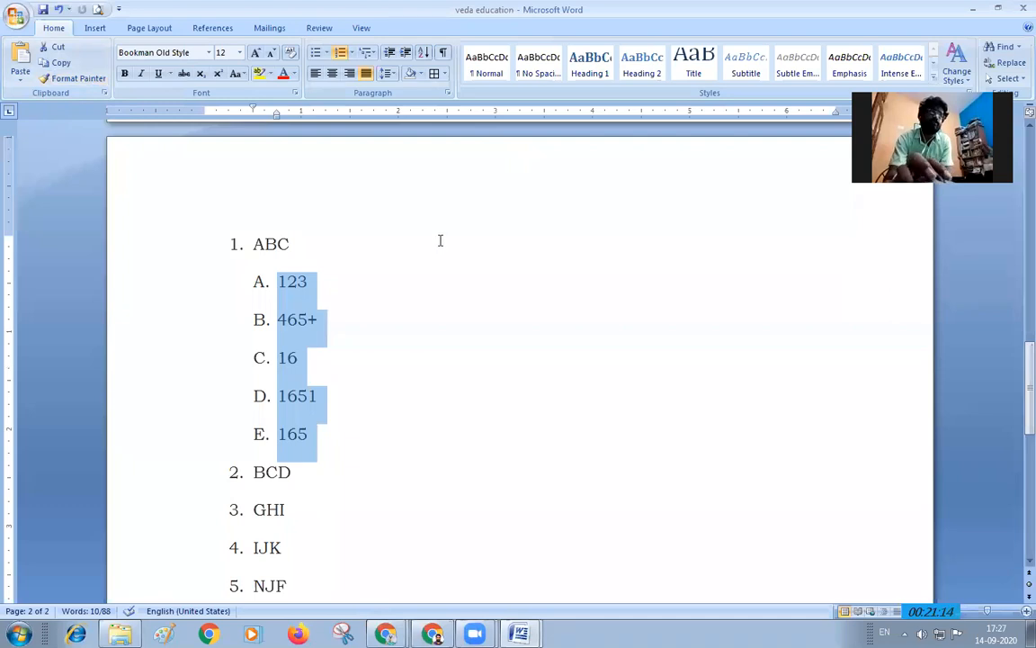
# - Try the Normal and No Spacing styles on the whole document and undo the style changes
pyautogui.hotkey('ctrl', 'a')
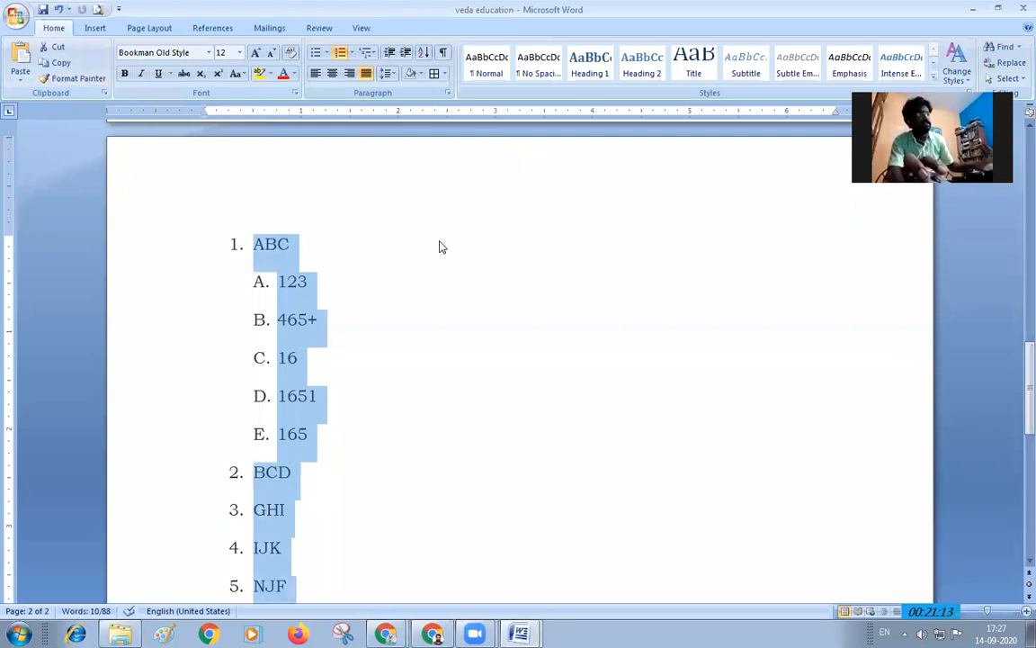
pyautogui.scroll(-3, 440, 246)
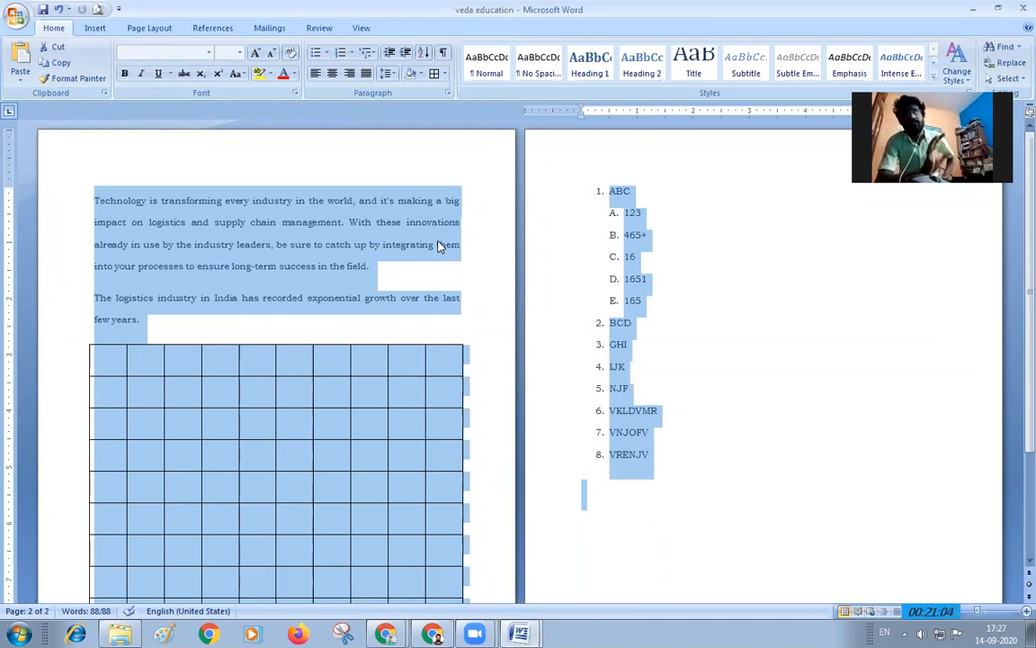
pyautogui.click(744, 270)
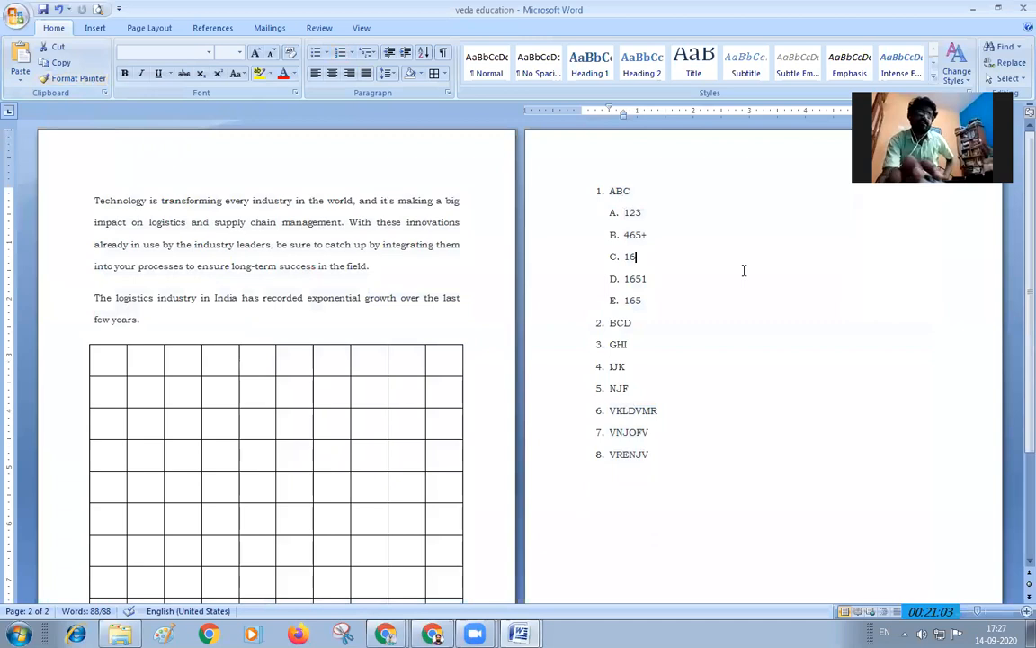
pyautogui.moveTo(94, 201); pyautogui.dragTo(672, 455)
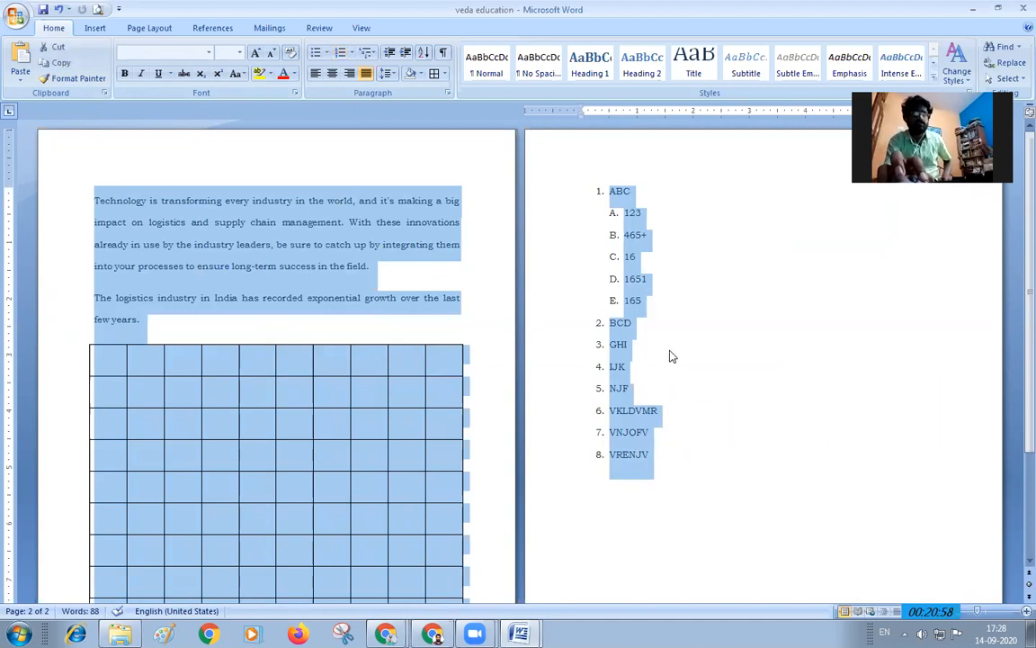
pyautogui.click(491, 77)
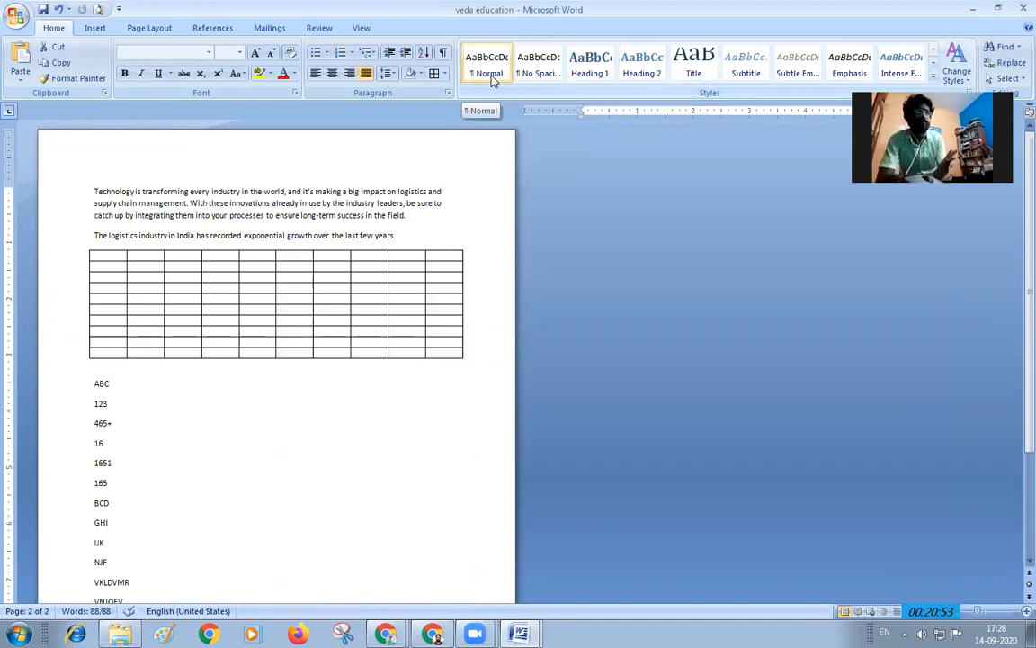
pyautogui.hotkey('ctrl', 'z')
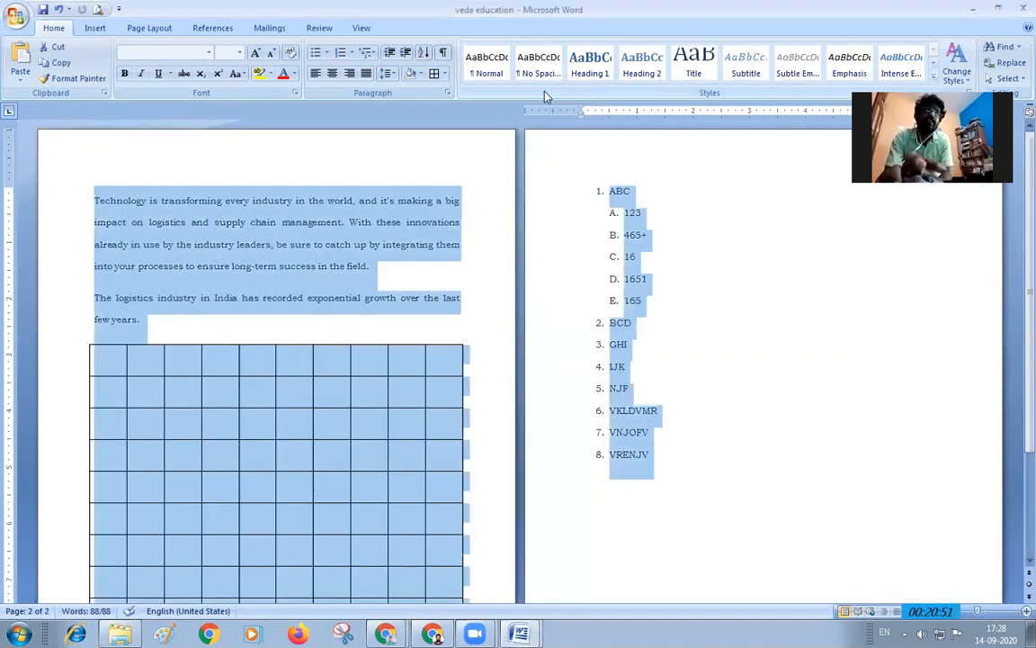
pyautogui.click(492, 74)
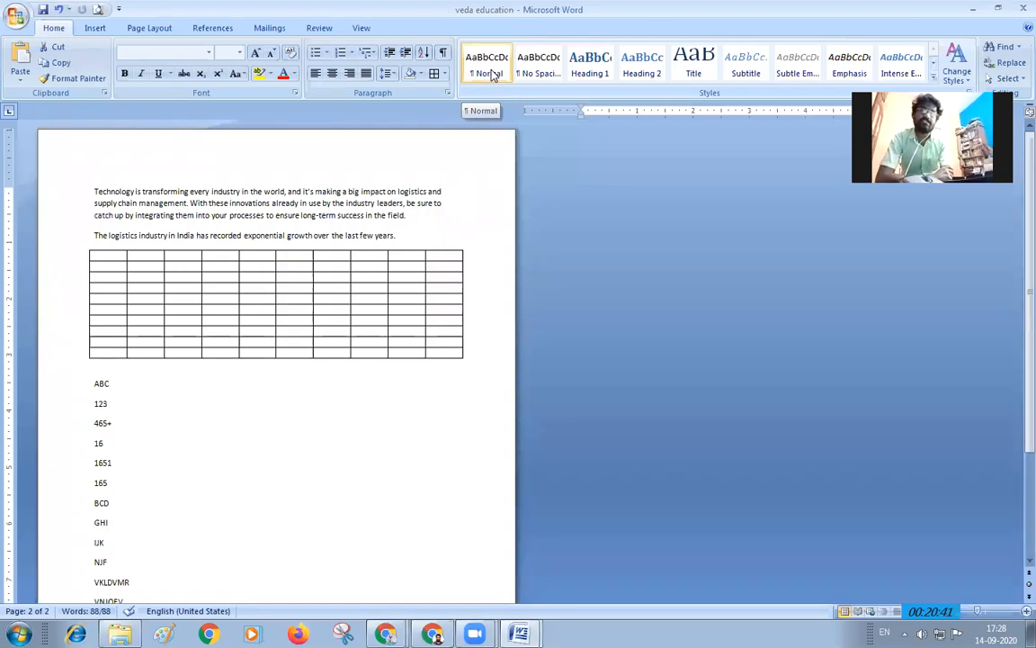
pyautogui.click(536, 70)
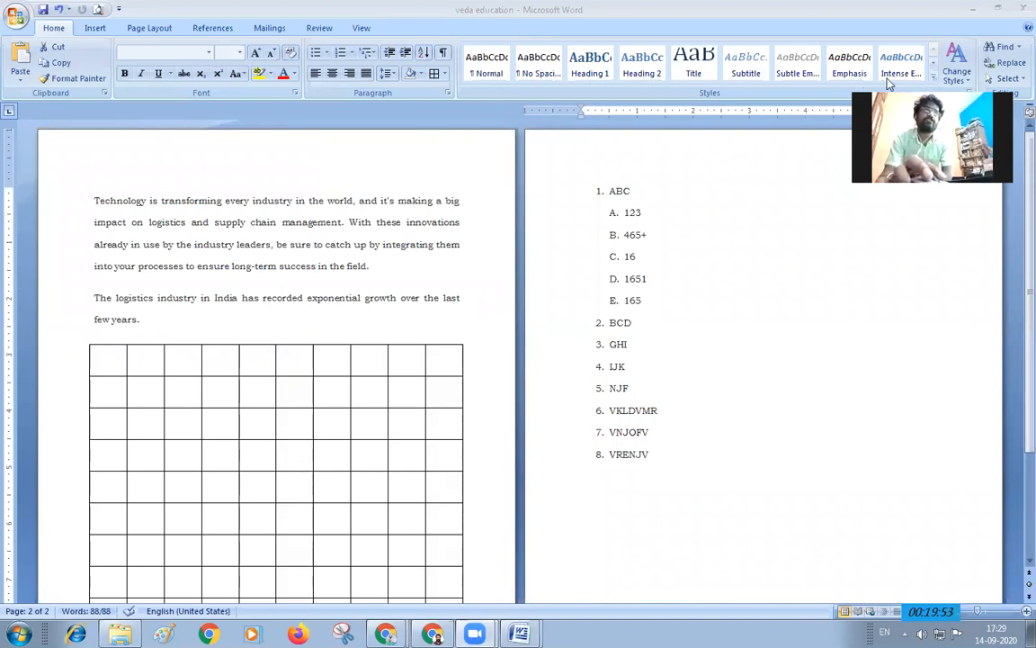
# - Look through the full style gallery and the font list with the whole document selected
pyautogui.hotkey('ctrl', 'a')
pyautogui.click(937, 81)
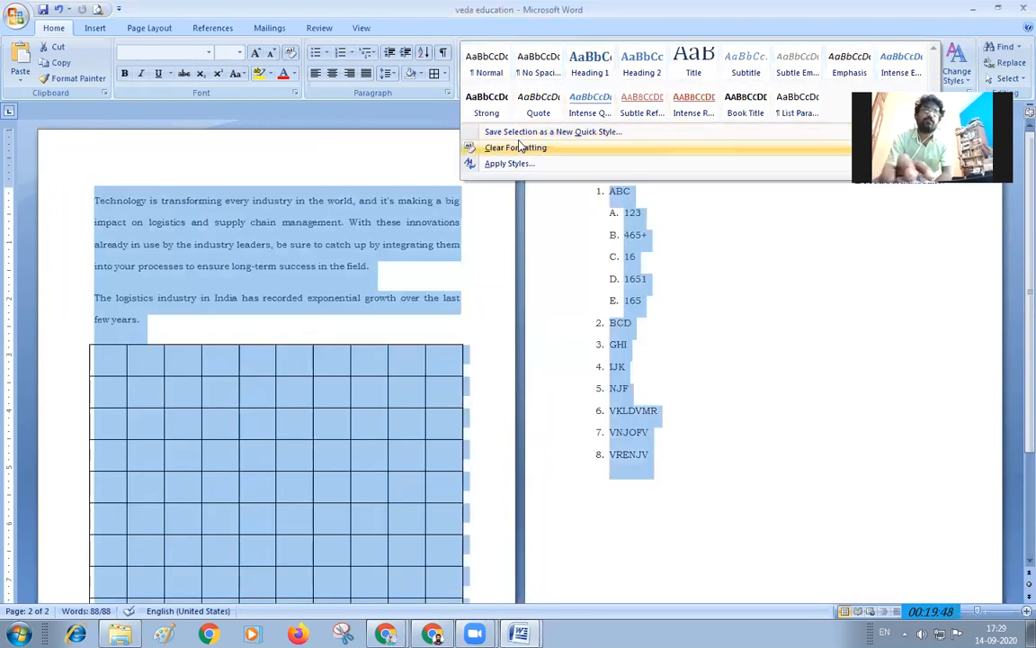
pyautogui.click(210, 55)
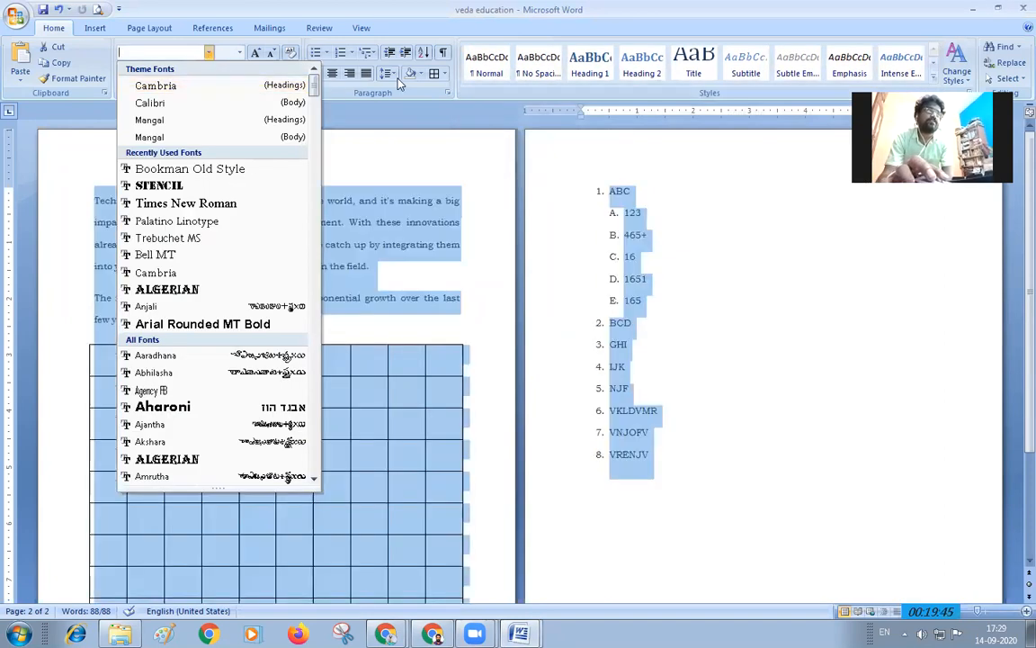
pyautogui.click(478, 157)
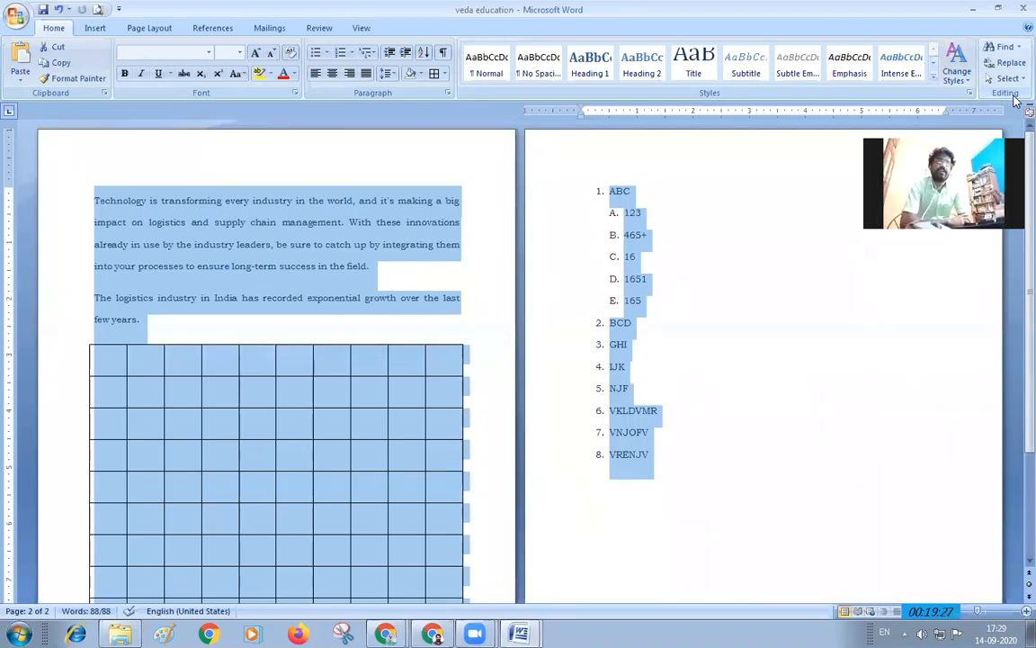
pyautogui.click(269, 238)
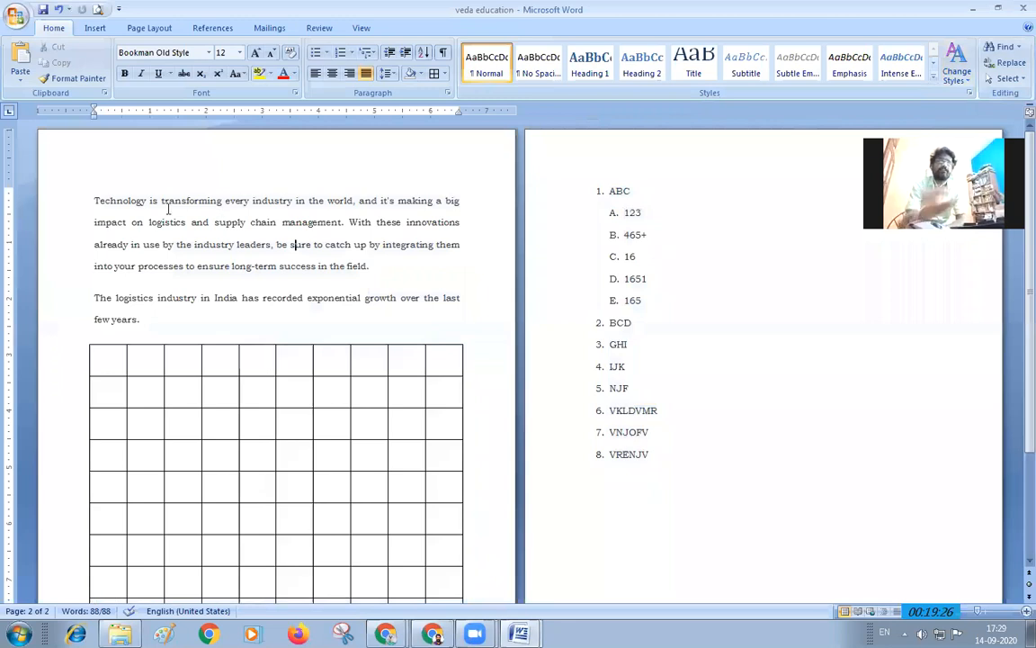
# - Delete the empty table and the blank paragraph between the text and the numbered list
pyautogui.click(86, 341)
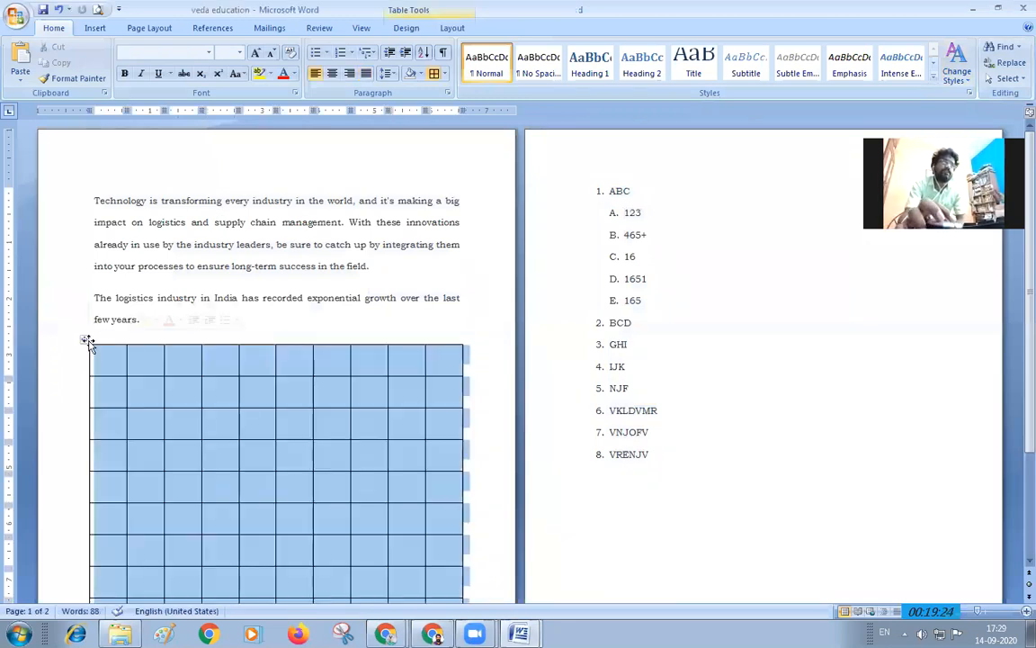
pyautogui.press('BackSpace')
pyautogui.press('Delete')
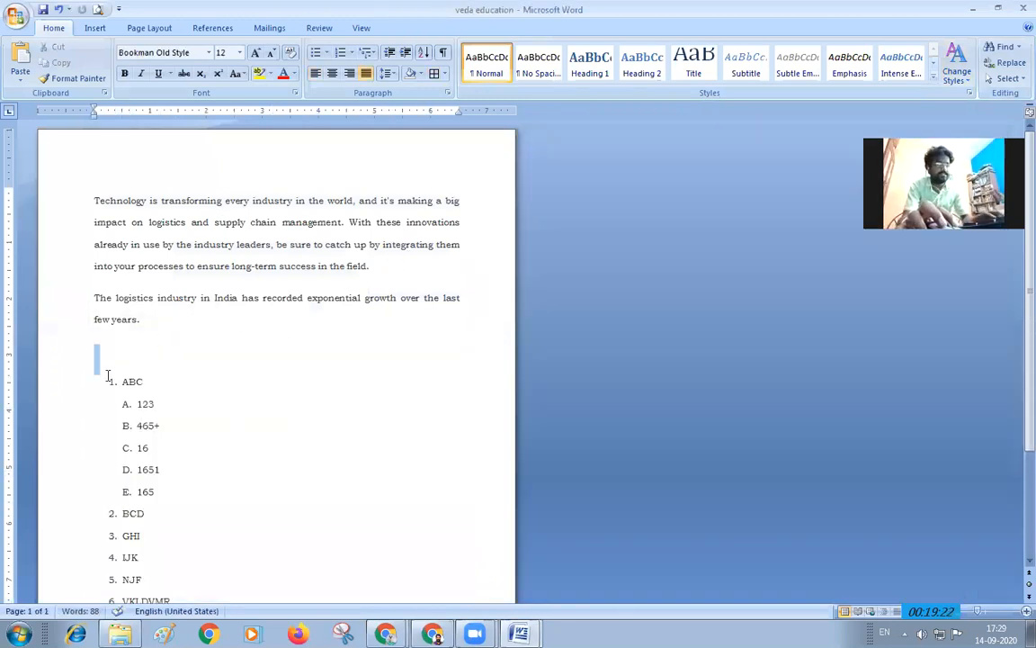
# - Find the letter B within the numbered list from ABC to VRENJV and apply reading highlight to all matches
pyautogui.scroll(5, 198, 368)
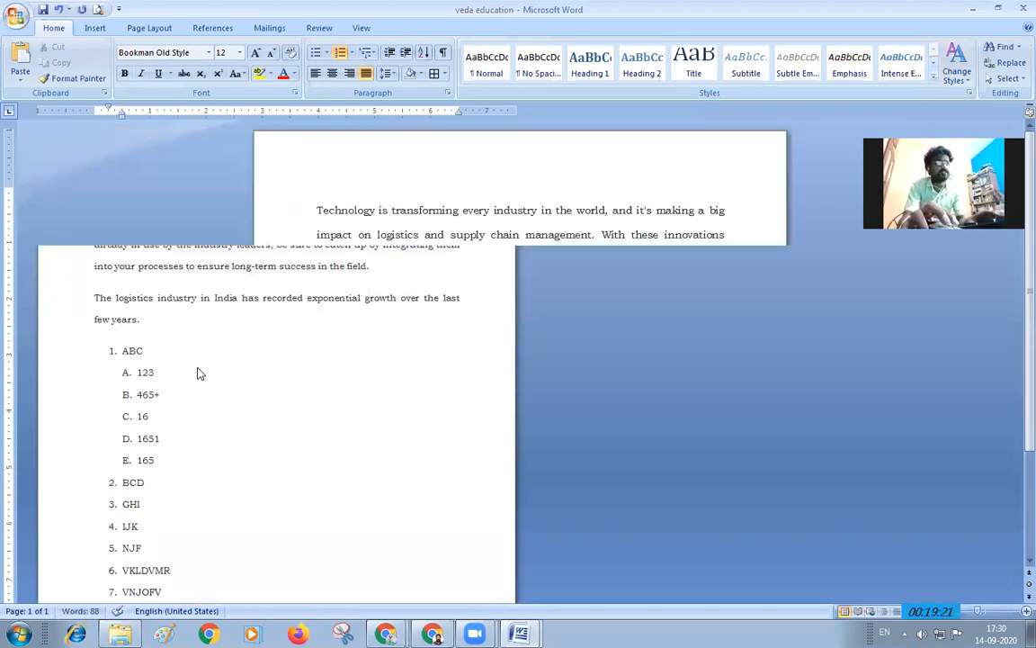
pyautogui.scroll(-5, 195, 372)
pyautogui.scroll(1, 203, 369)
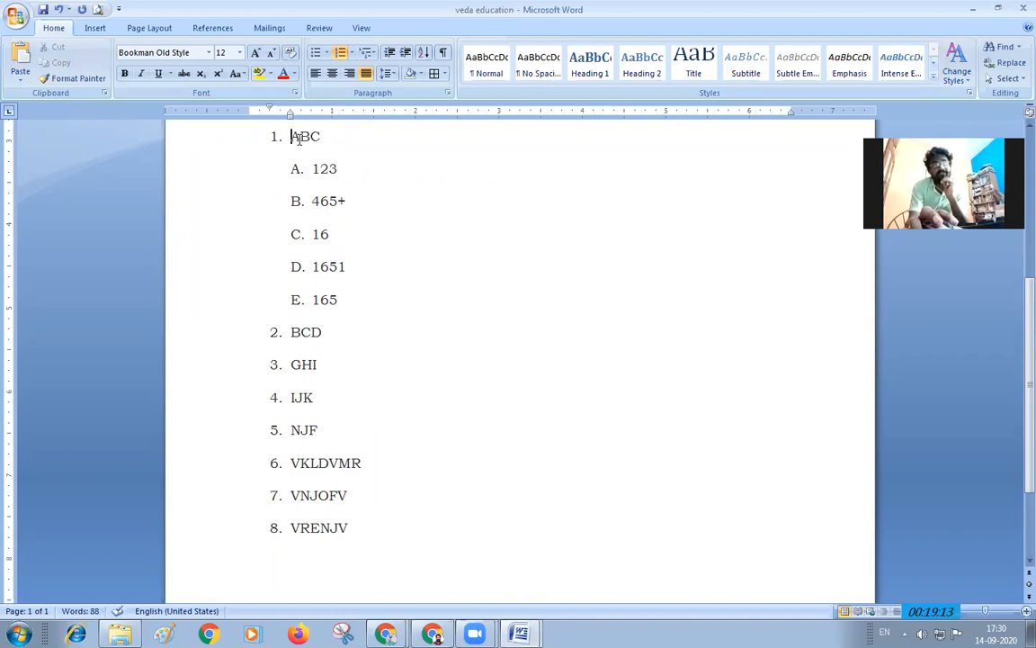
pyautogui.moveTo(291, 137); pyautogui.dragTo(370, 527)
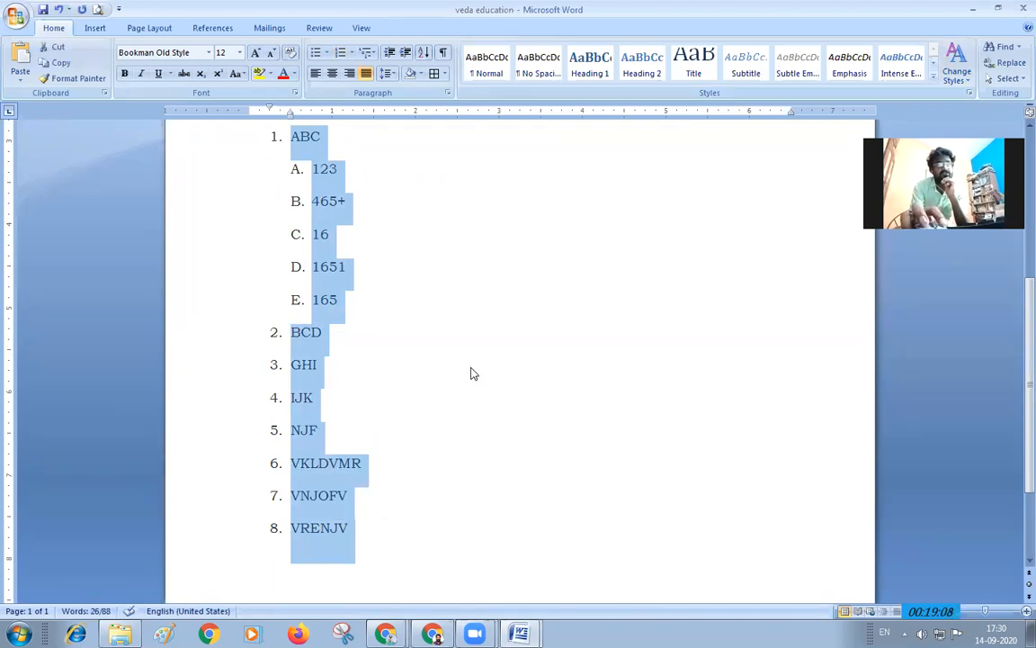
pyautogui.click(1004, 47)
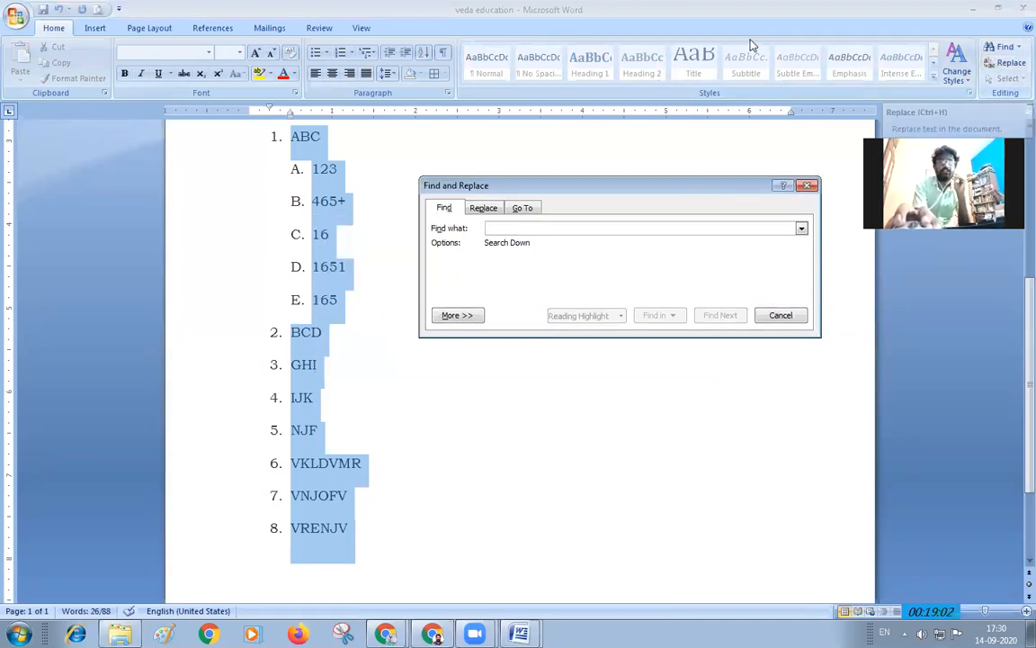
pyautogui.click(730, 153)
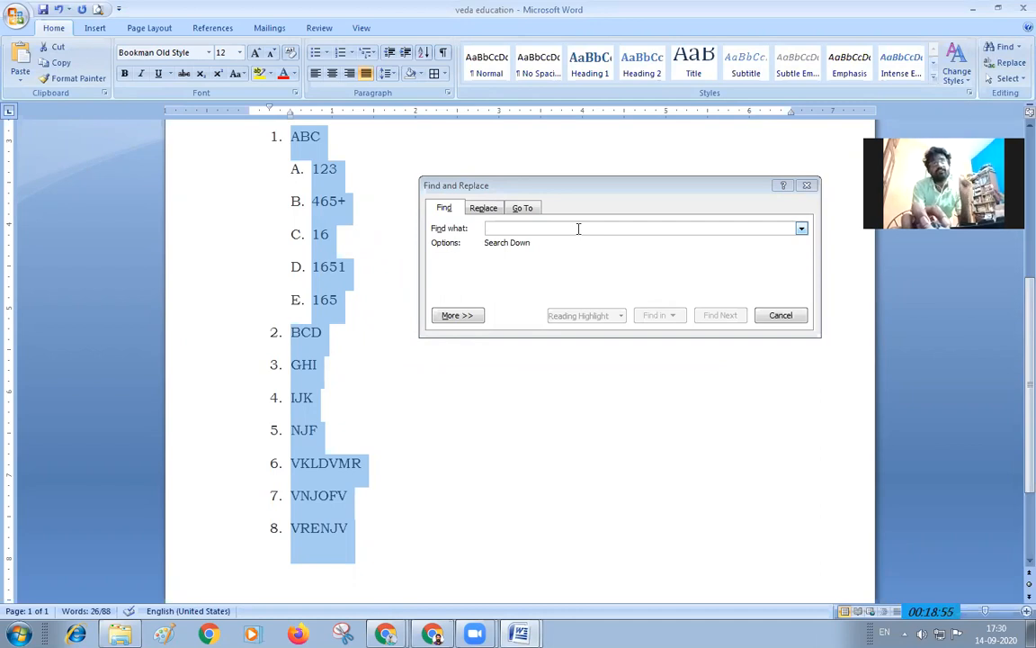
pyautogui.write('b')
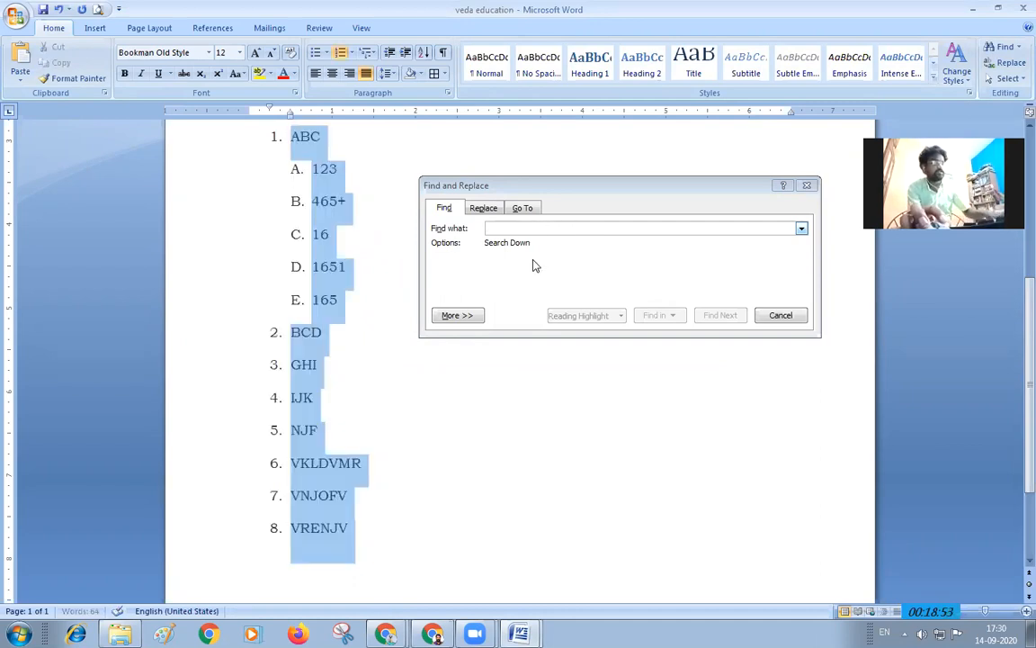
pyautogui.click(536, 228)
pyautogui.write('b')
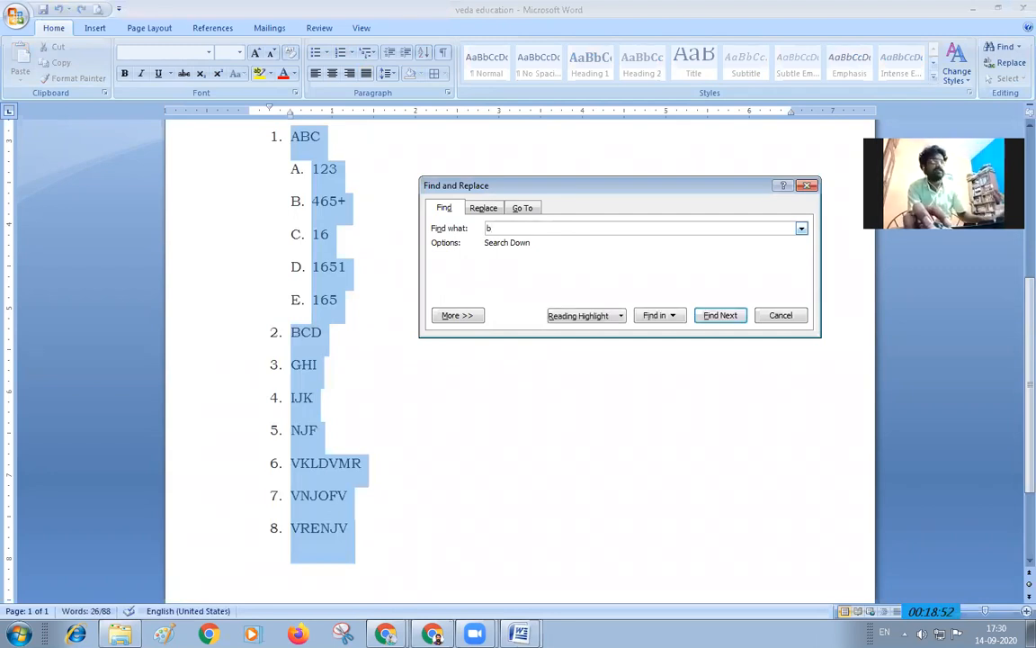
pyautogui.press('BackSpace')
pyautogui.write('B')
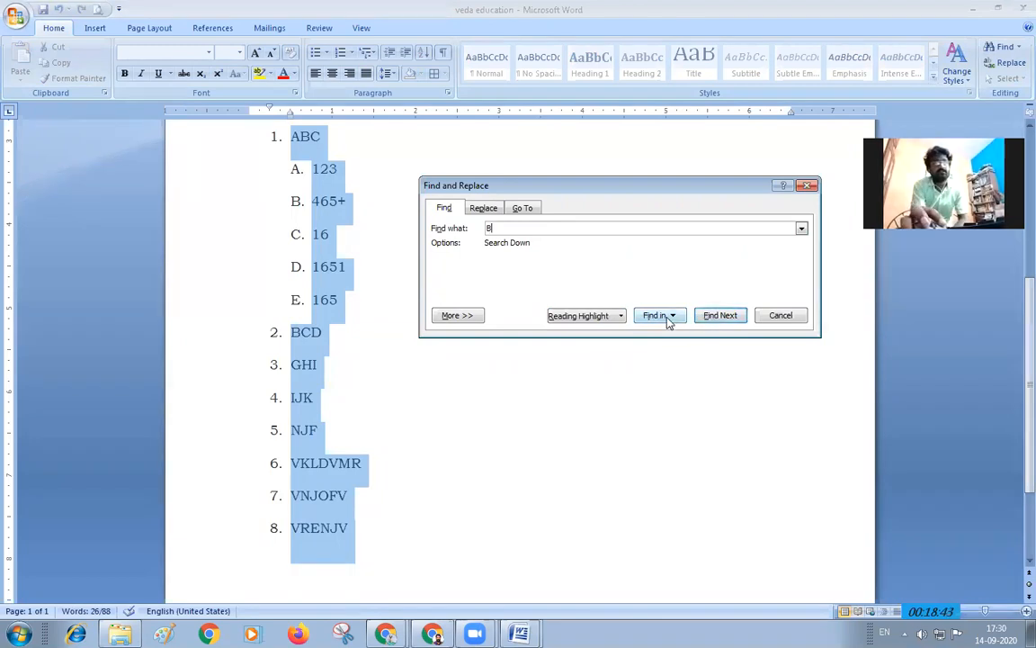
pyautogui.click(619, 317)
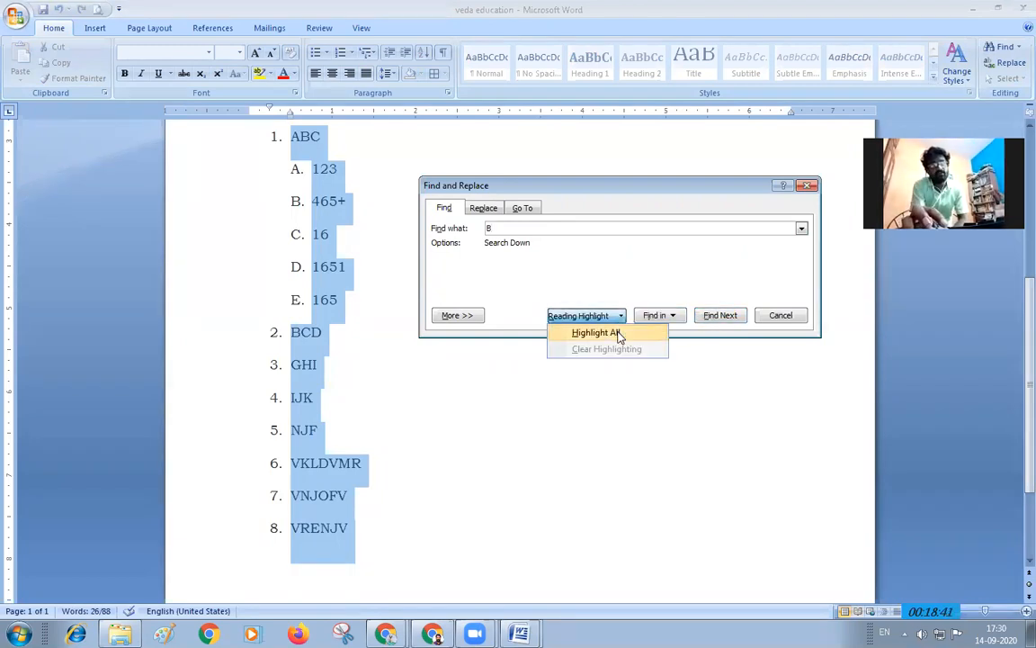
pyautogui.click(617, 333)
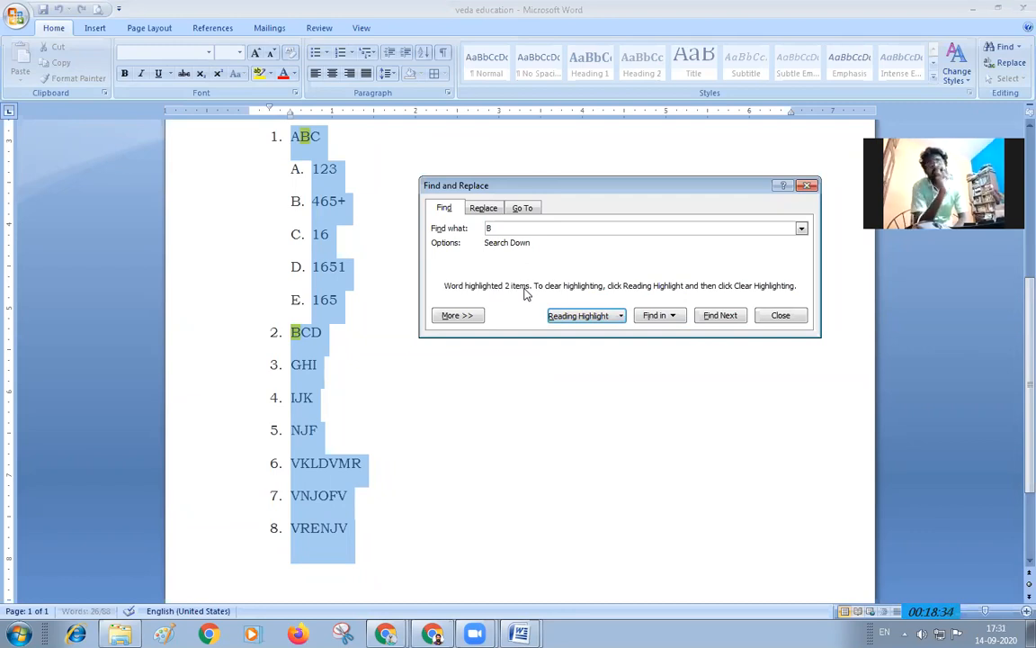
# - Clear the reading highlight and step through the B matches, continuing through the rest of the document, then close the search
pyautogui.click(596, 320)
pyautogui.click(607, 347)
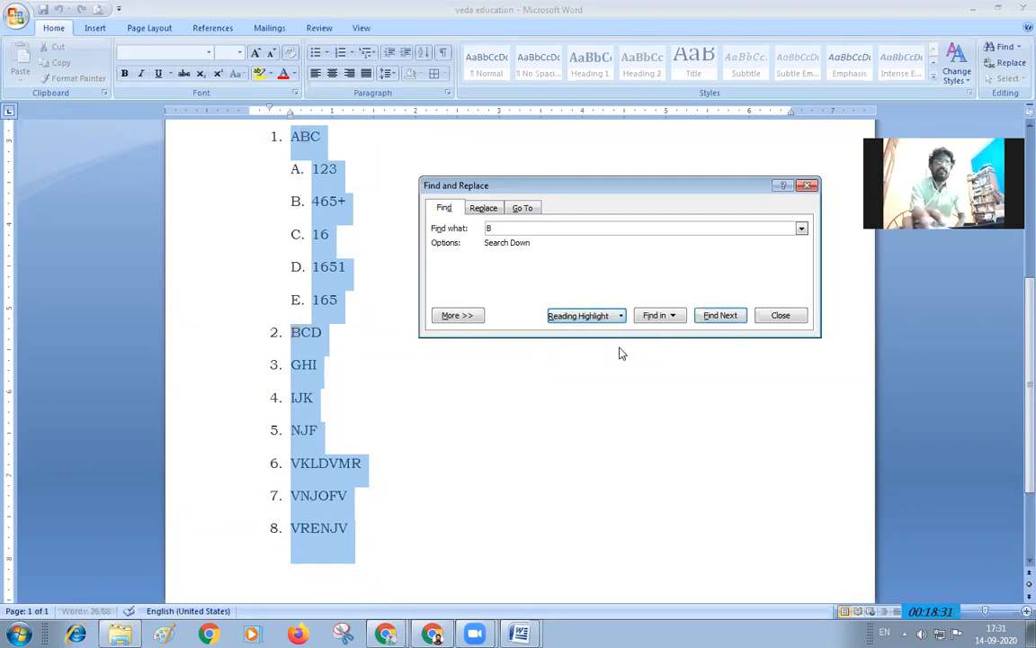
pyautogui.click(710, 317)
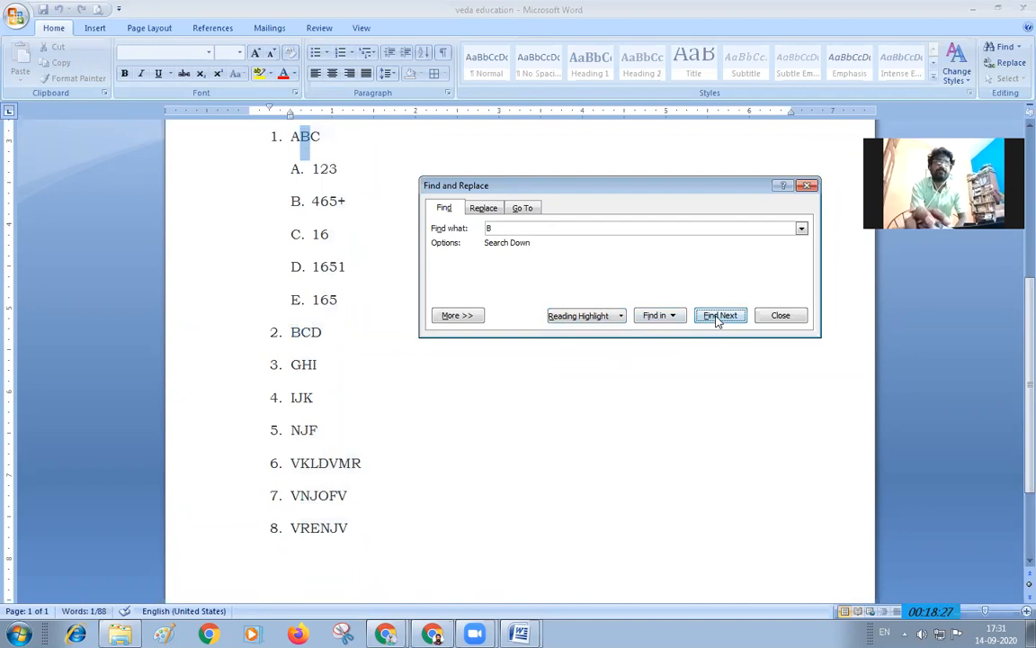
pyautogui.click(718, 317)
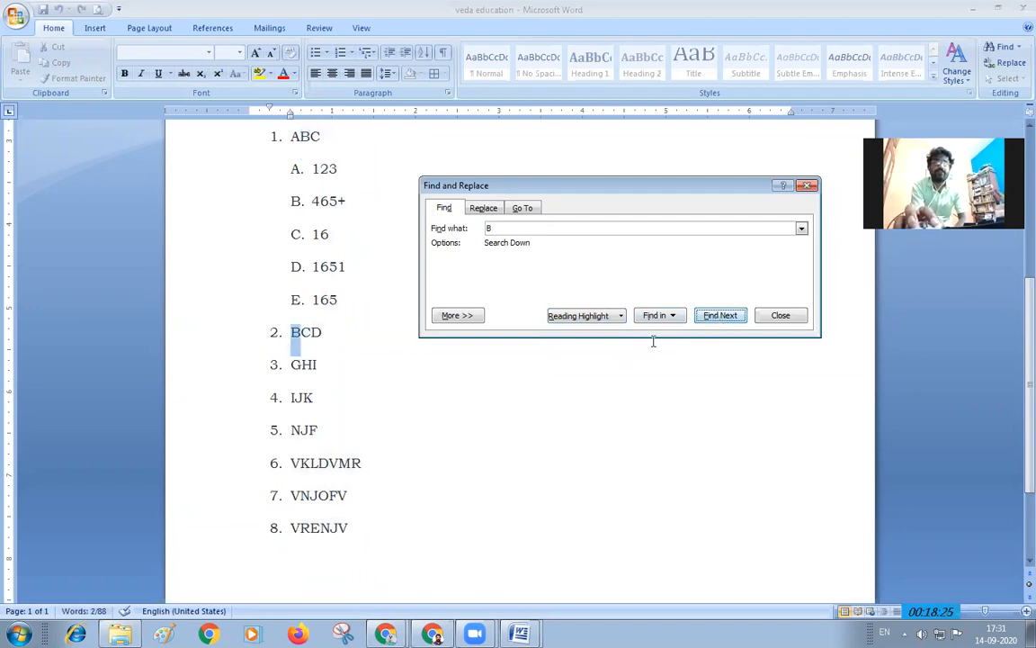
pyautogui.click(728, 316)
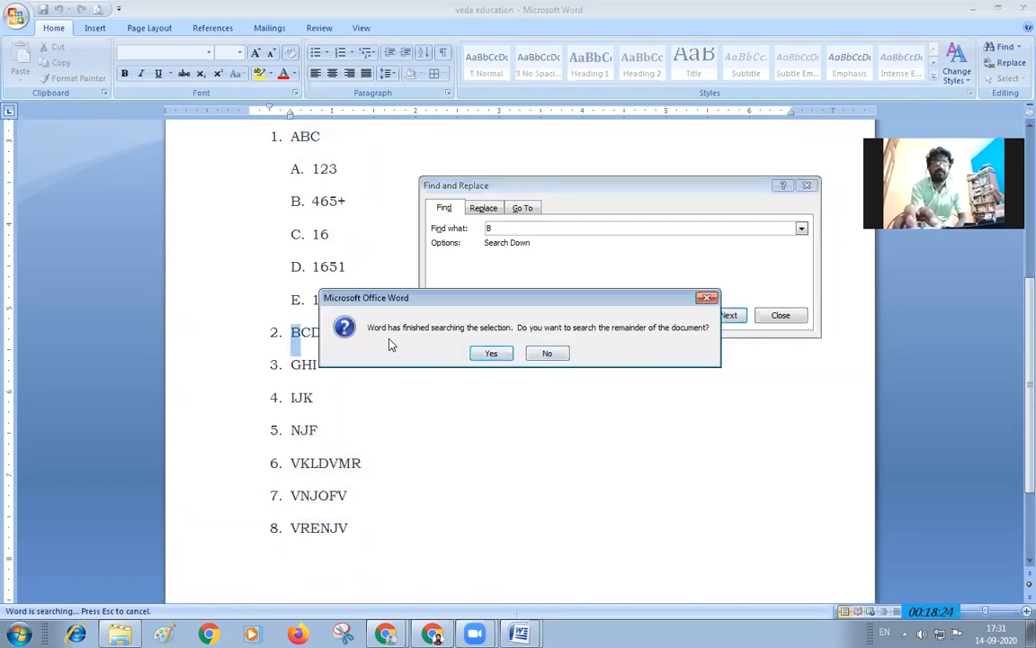
pyautogui.click(492, 352)
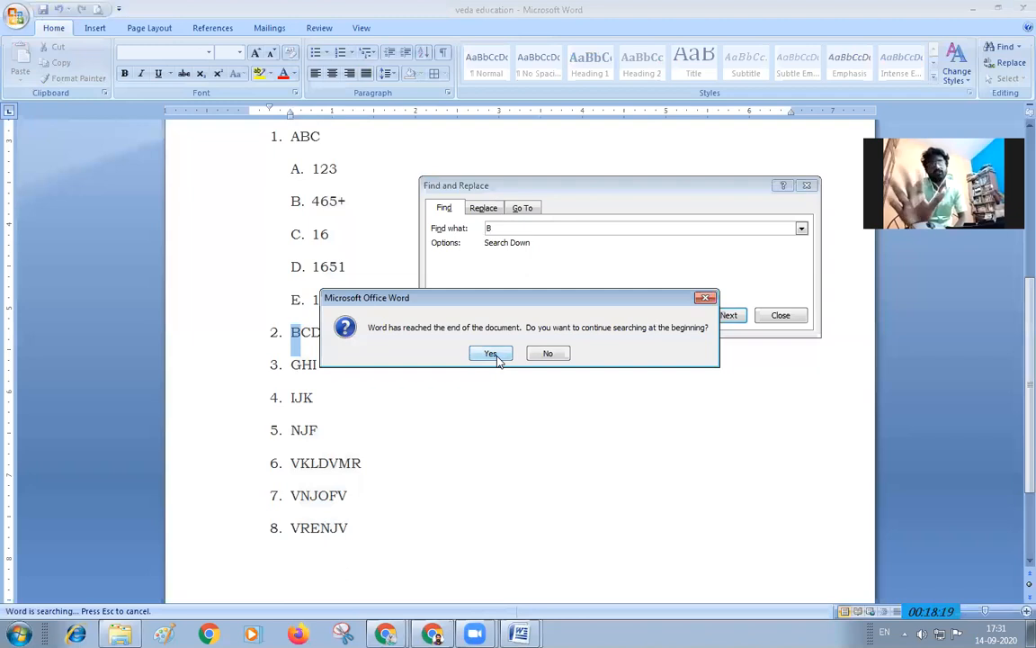
pyautogui.click(493, 353)
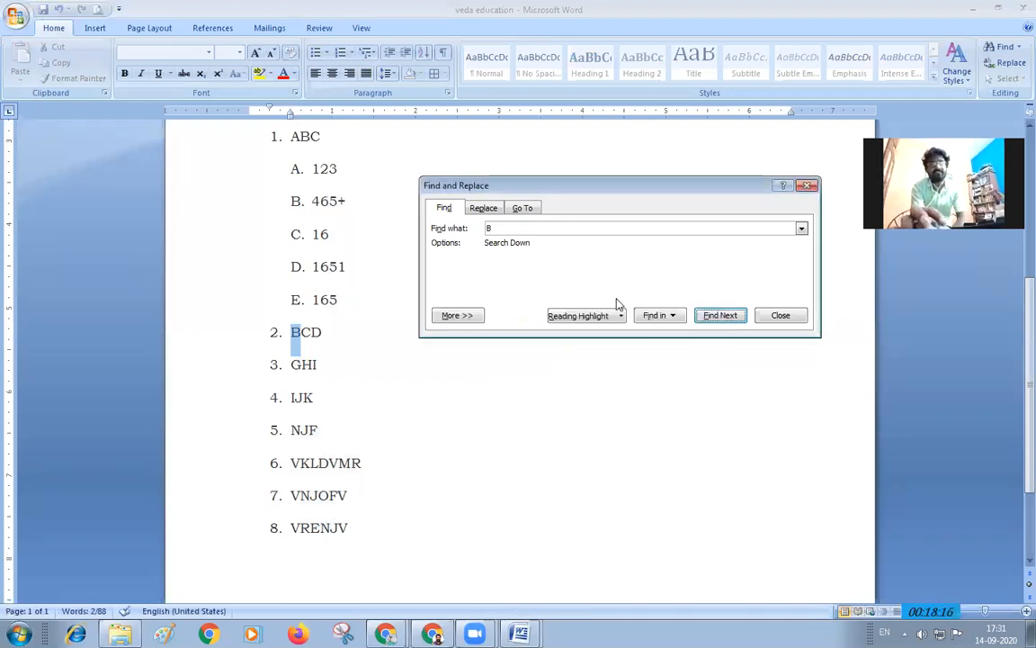
pyautogui.click(781, 315)
# - Search the entire document for B and apply reading highlight to all matches
pyautogui.click(505, 266)
pyautogui.scroll(1, 505, 266)
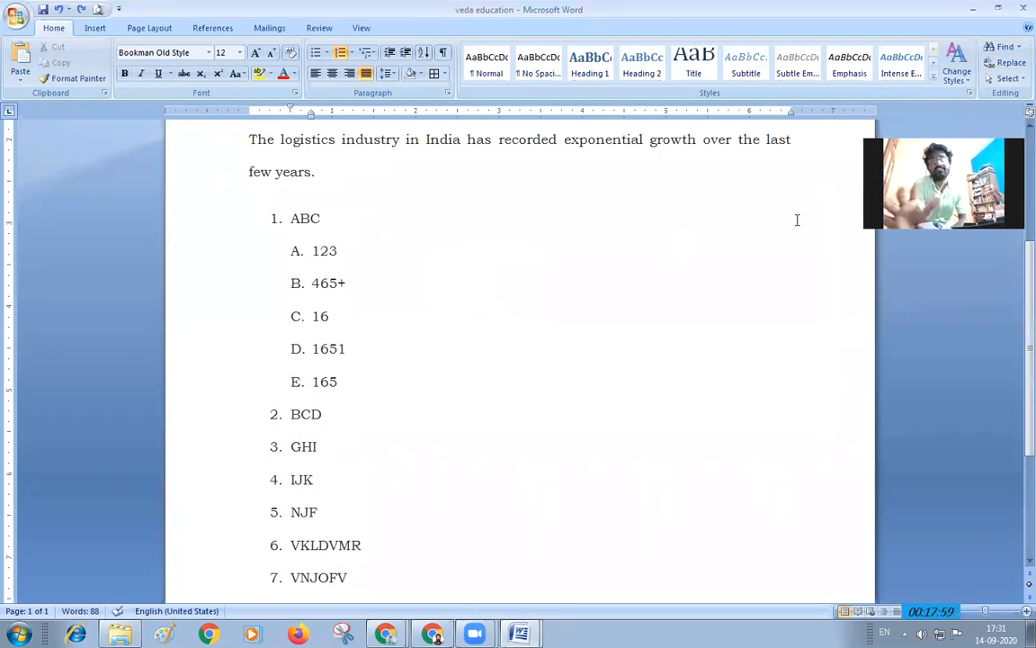
pyautogui.hotkey('ctrl', 'a')
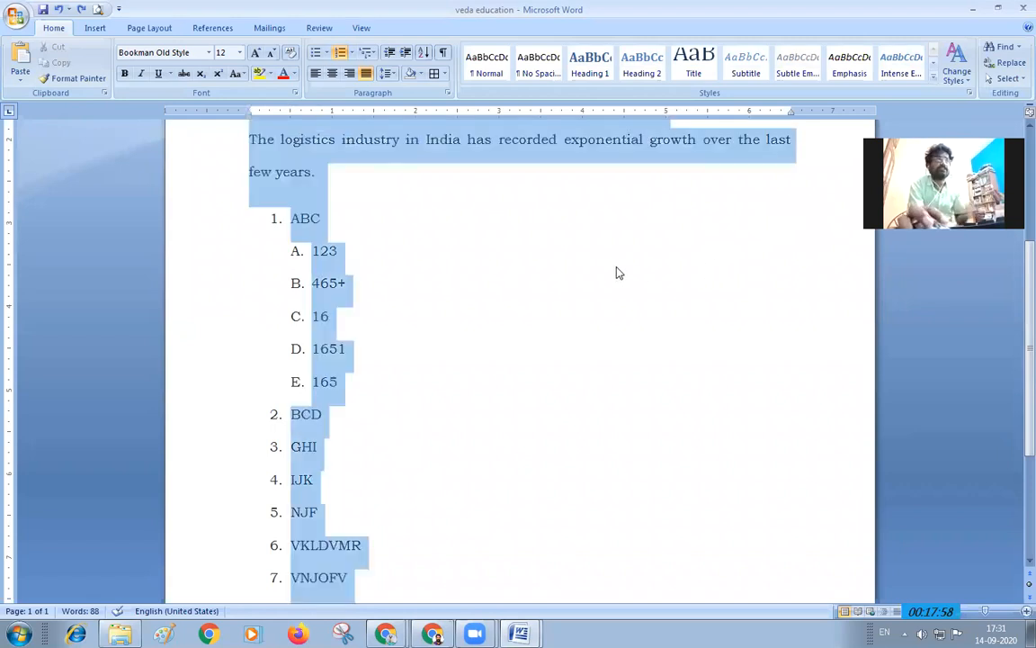
pyautogui.click(1004, 47)
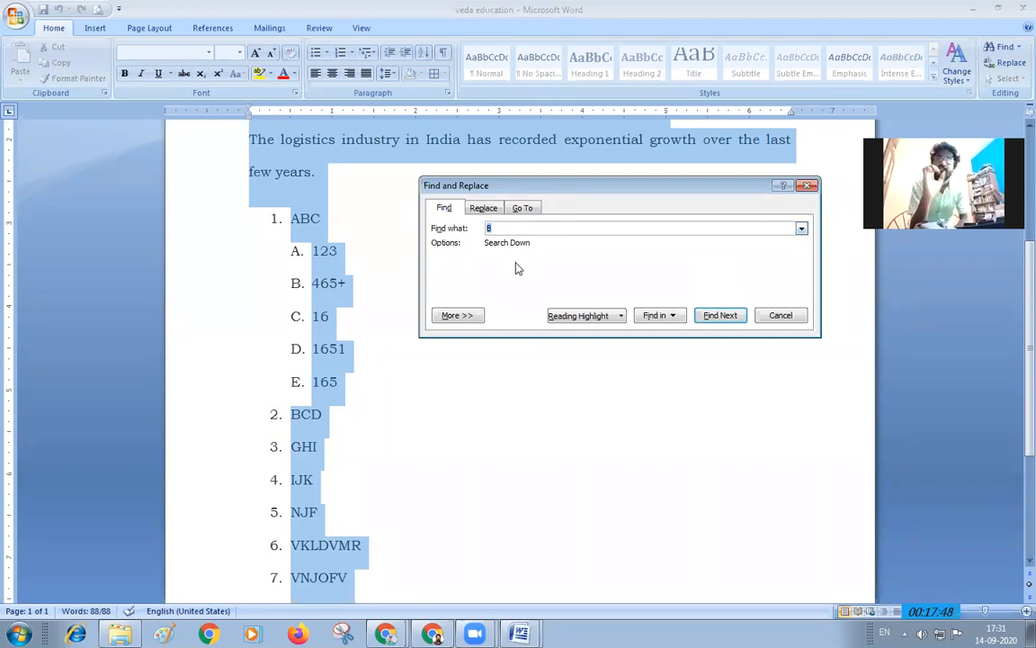
pyautogui.click(599, 320)
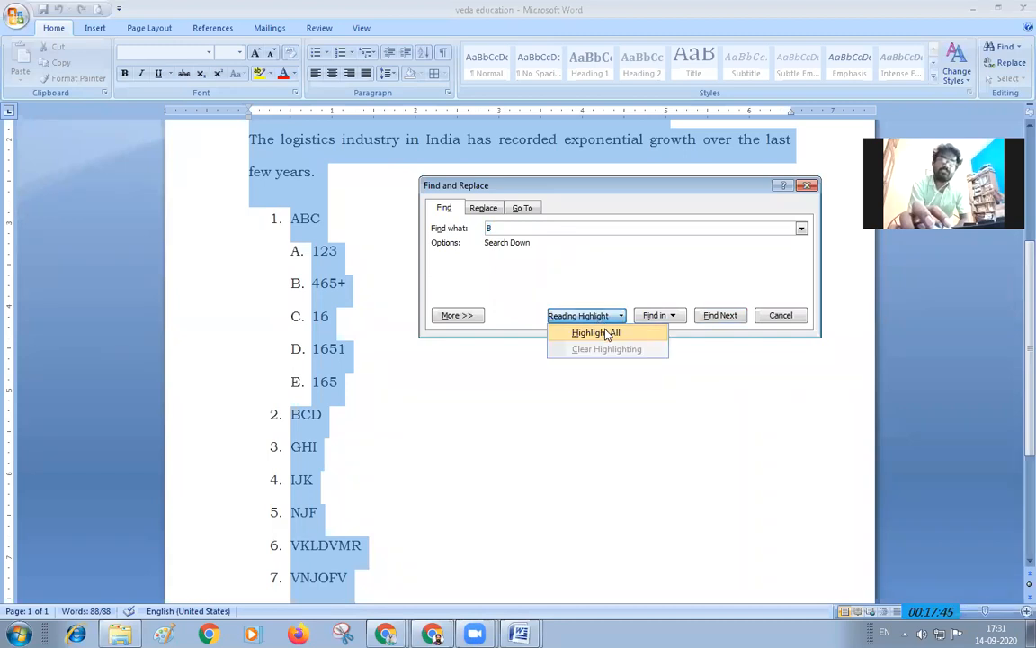
pyautogui.click(606, 333)
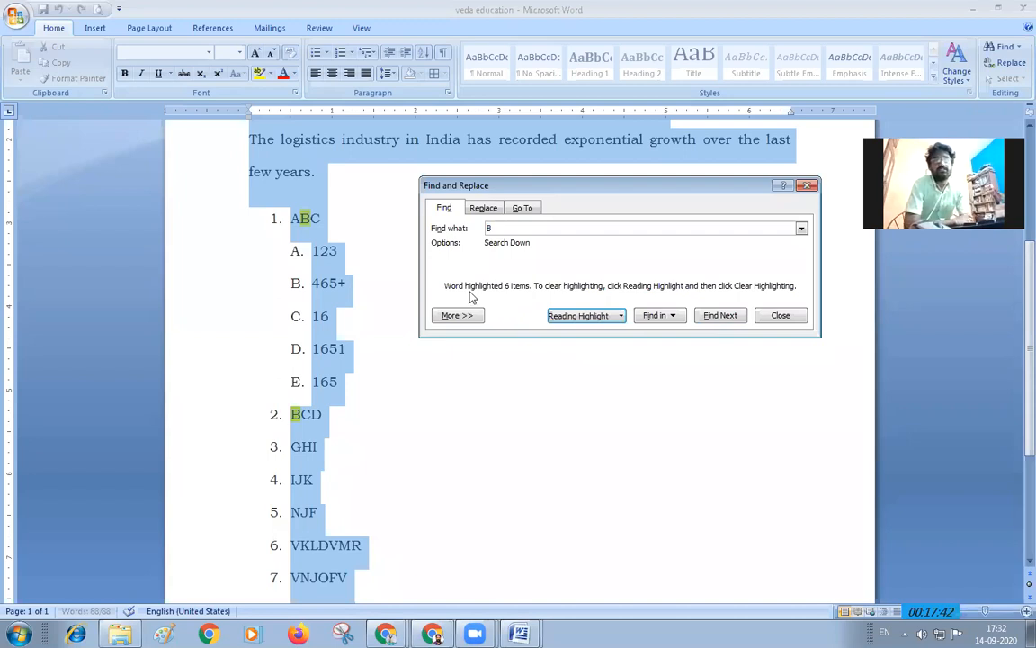
# - Look over the highlighted B matches in the paragraphs and numbered list, and clear their reading highlight
pyautogui.click(780, 314)
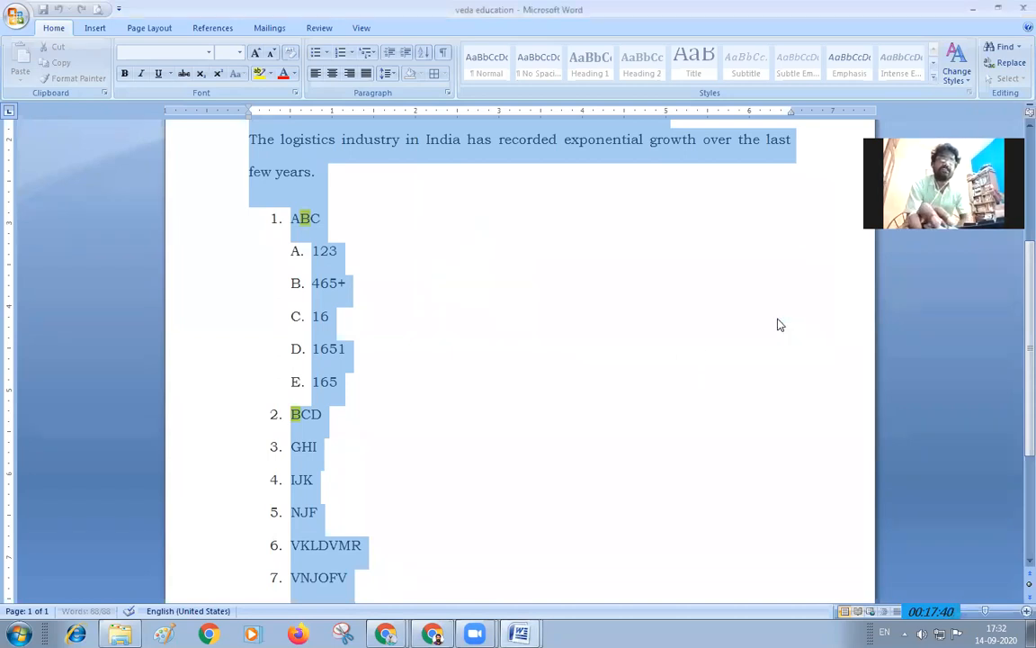
pyautogui.scroll(5, 531, 337)
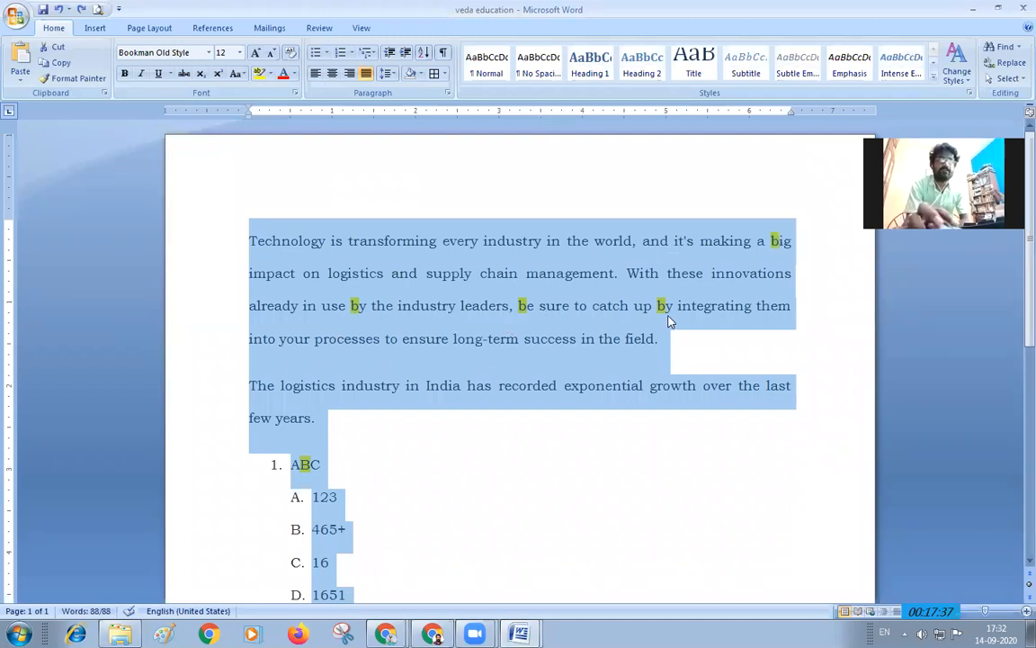
pyautogui.scroll(-3, 550, 366)
pyautogui.scroll(-2, 365, 332)
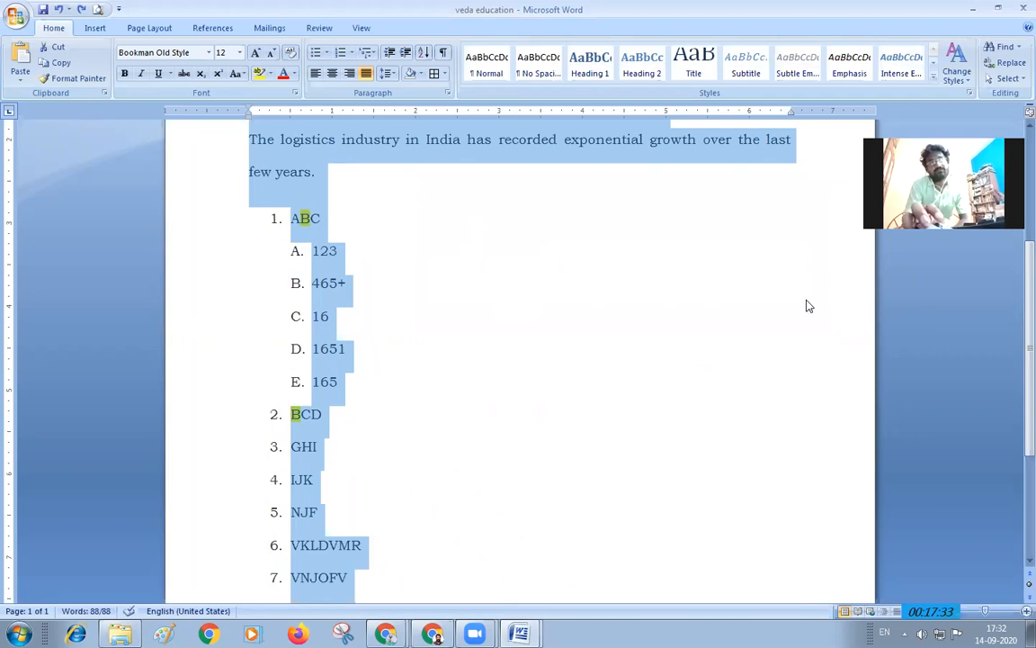
pyautogui.hotkey('ctrl', 'f')
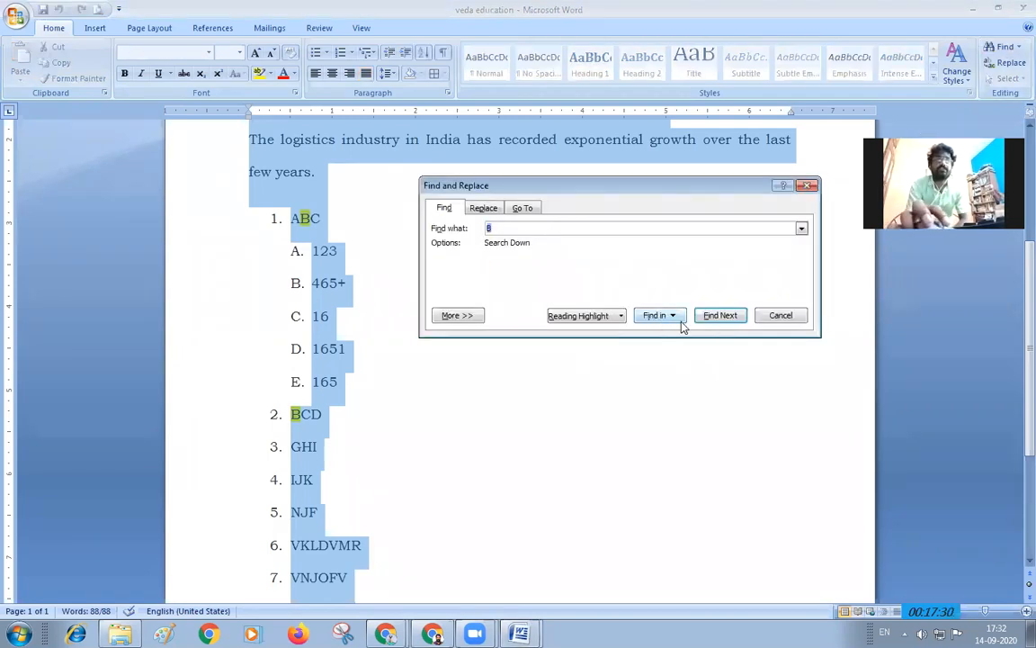
pyautogui.click(614, 317)
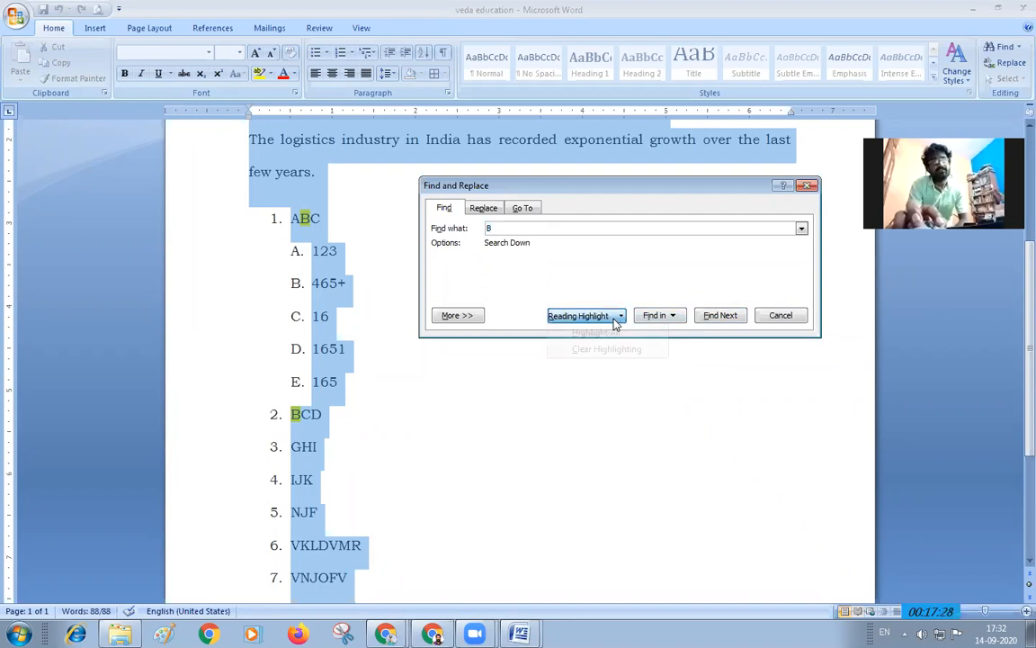
pyautogui.click(622, 352)
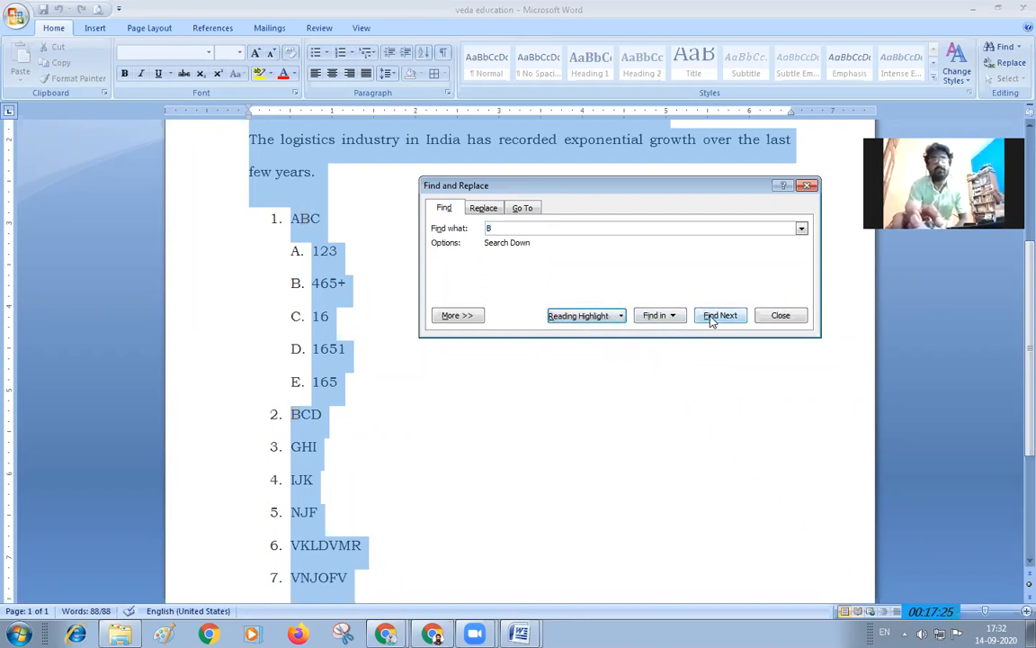
# - Step through each B match in the selected text one by one, continuing the search through the remainder of the document
pyautogui.click(710, 317)
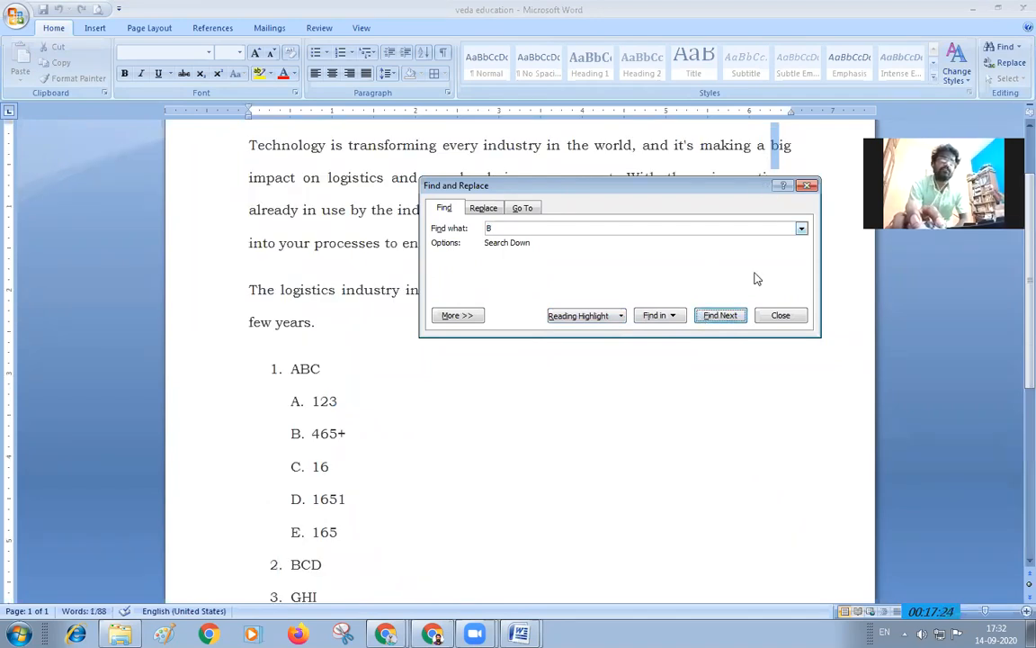
pyautogui.click(733, 316)
pyautogui.moveTo(685, 184); pyautogui.dragTo(694, 344)
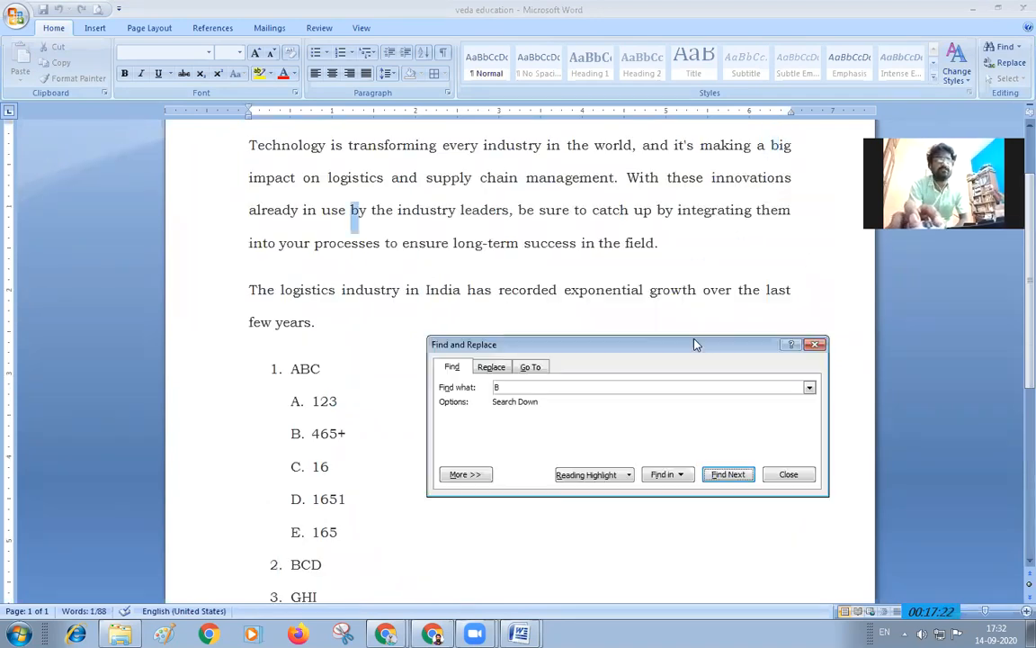
pyautogui.click(728, 477)
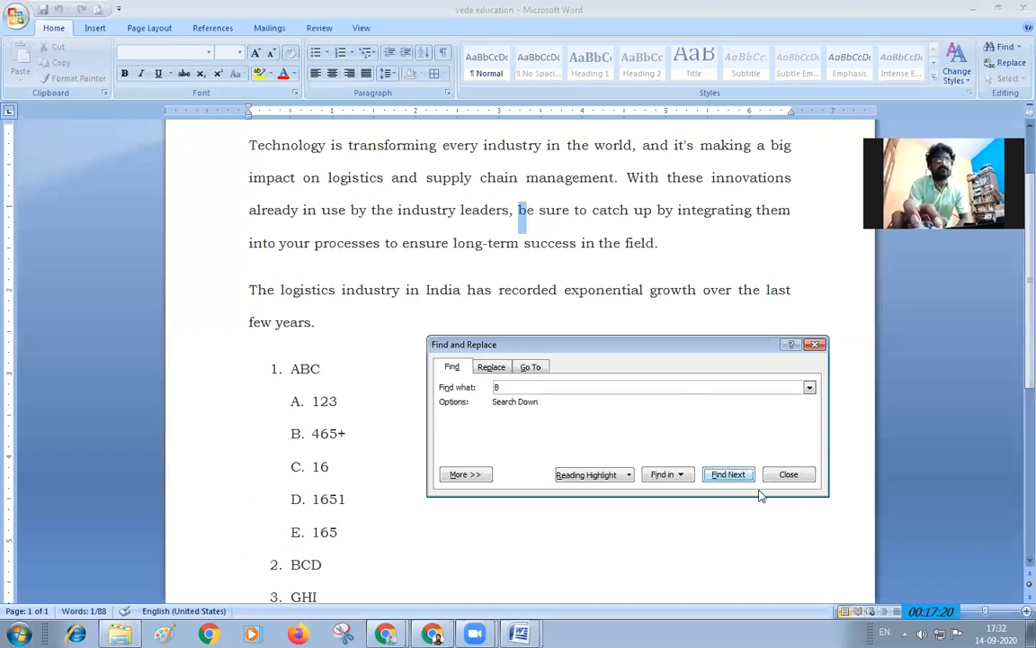
pyautogui.click(733, 478)
pyautogui.click(728, 477)
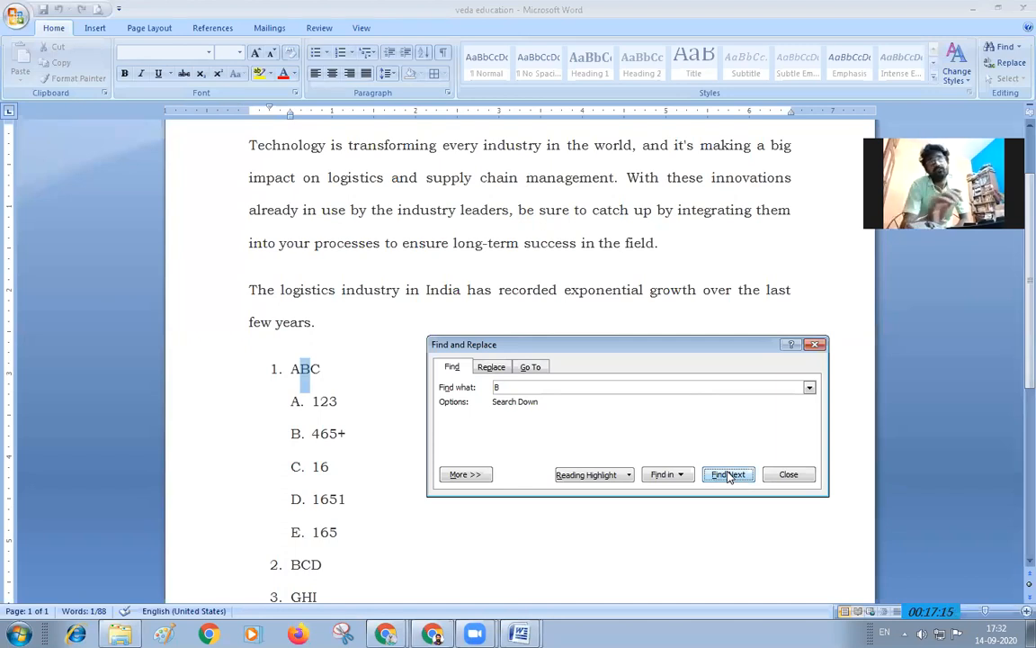
pyautogui.click(728, 476)
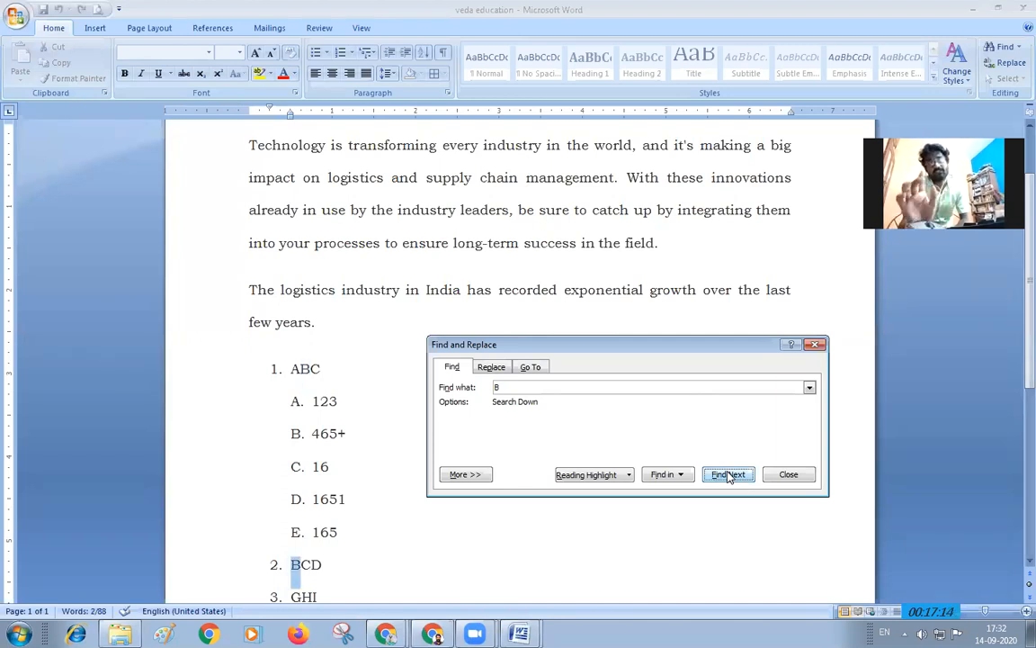
pyautogui.click(728, 475)
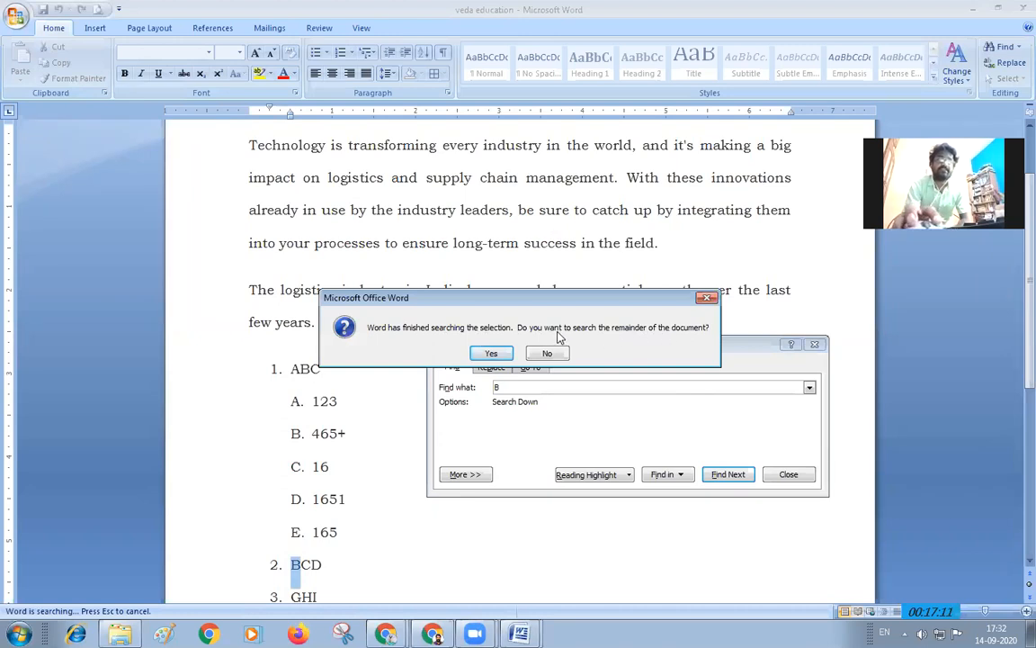
pyautogui.click(491, 353)
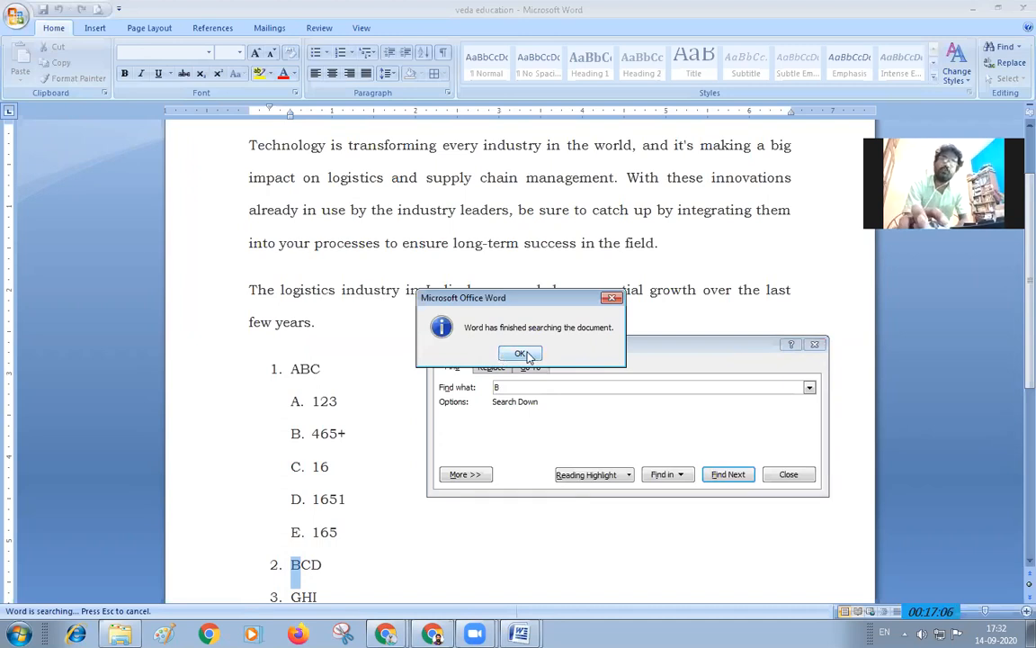
pyautogui.click(504, 356)
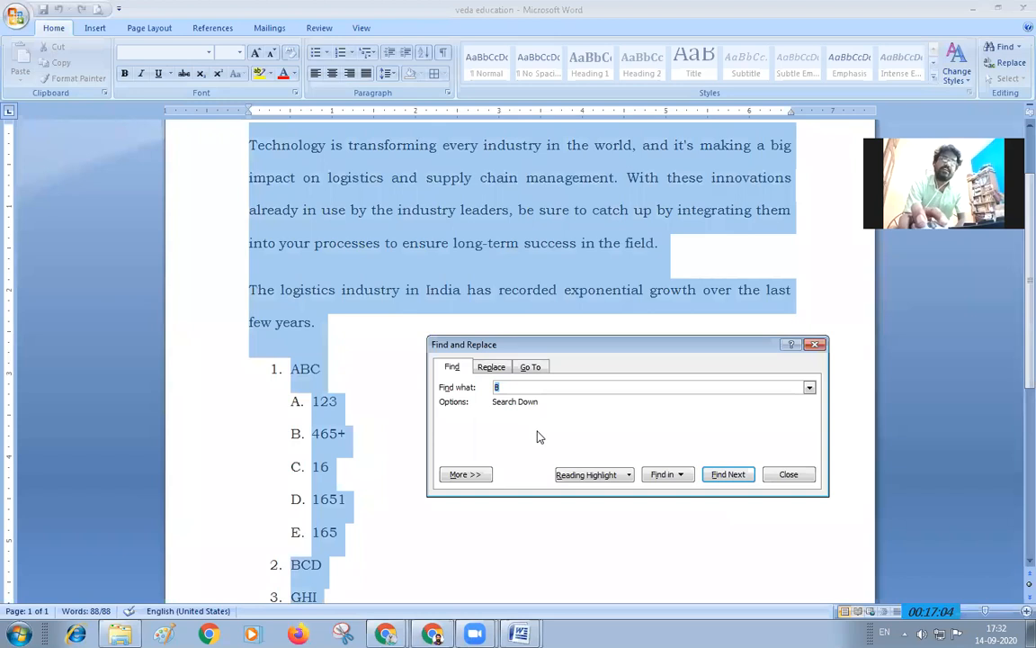
# - Replace B with "because" one match at a time throughout the first paragraph
pyautogui.click(491, 369)
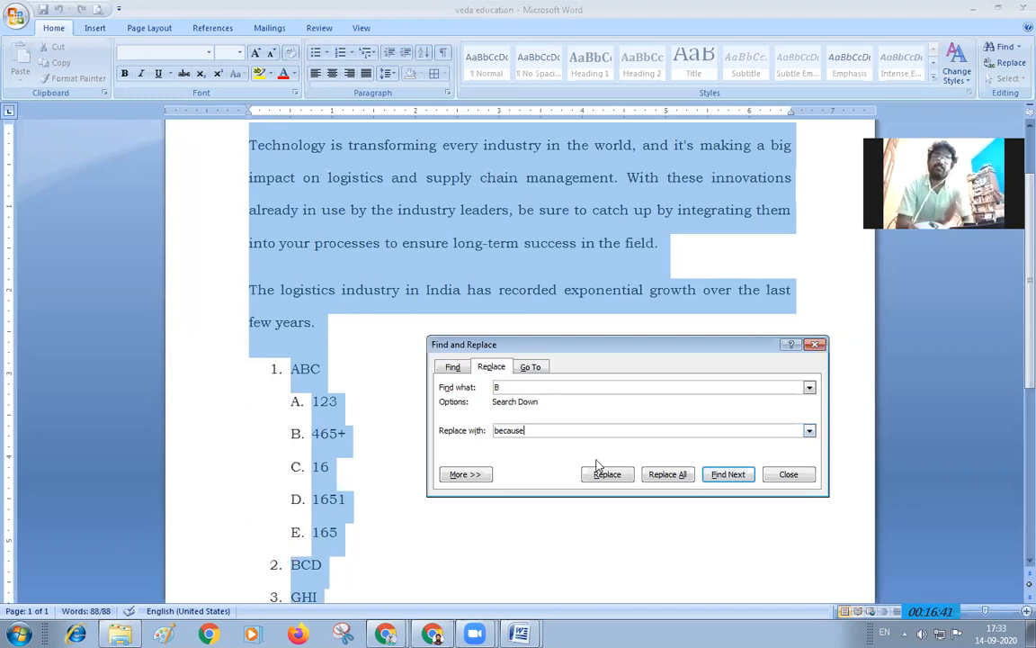
pyautogui.click(617, 478)
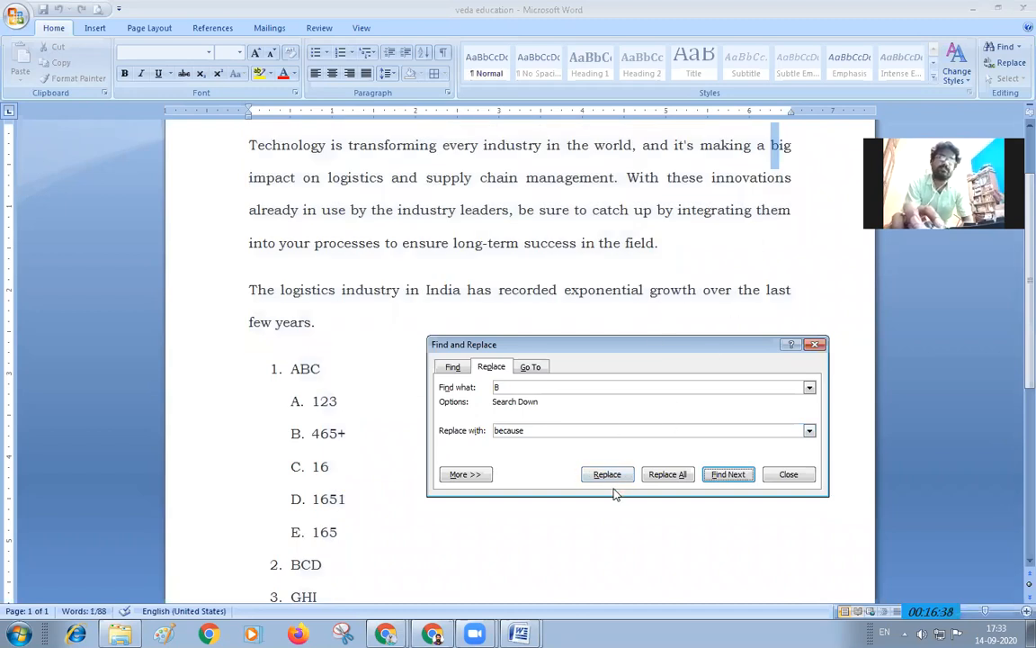
pyautogui.click(611, 477)
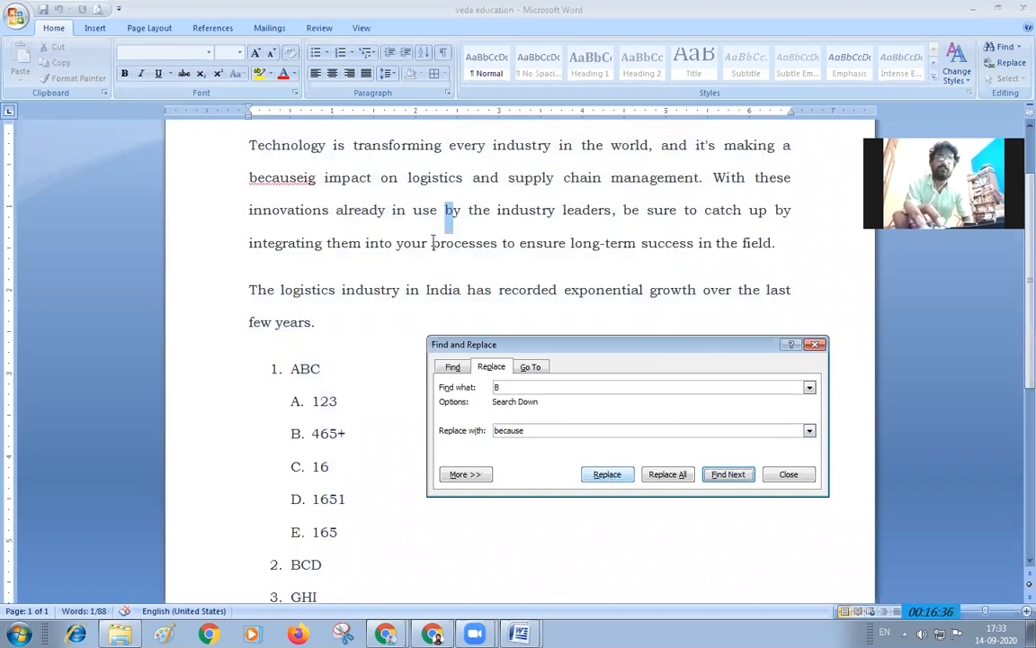
pyautogui.click(604, 477)
pyautogui.click(603, 474)
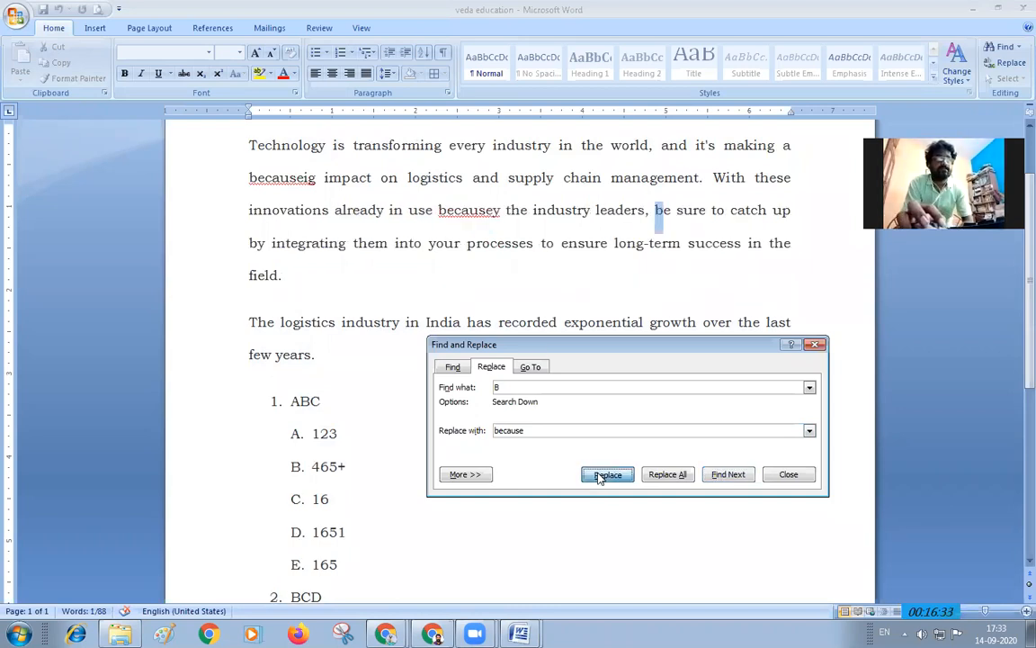
pyautogui.click(596, 475)
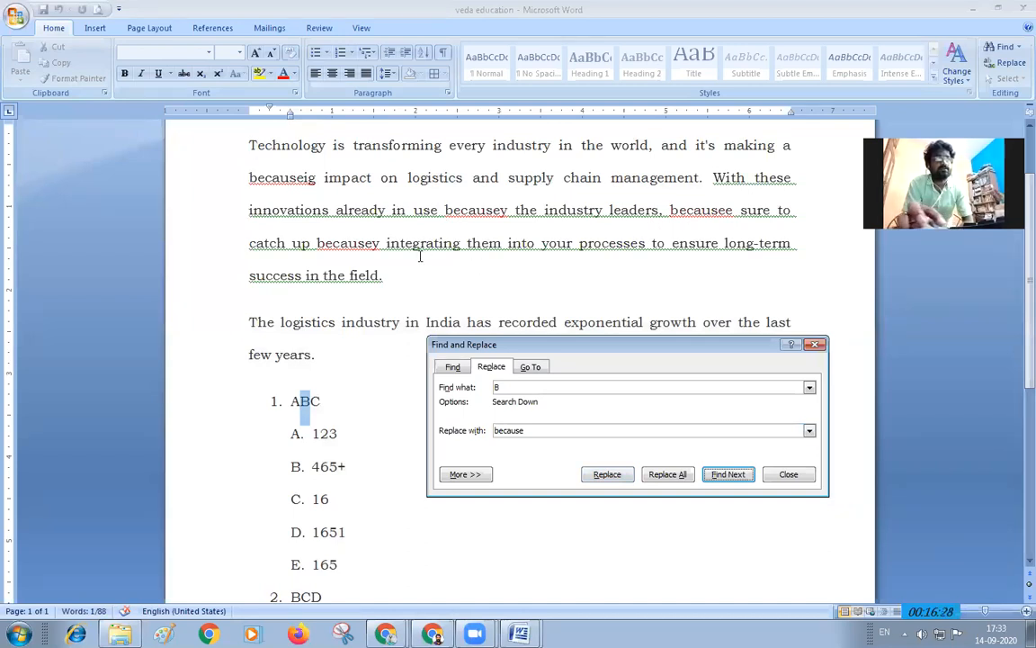
# - Replace all remaining B matches with "because", continuing the search from the beginning of the document
pyautogui.click(673, 475)
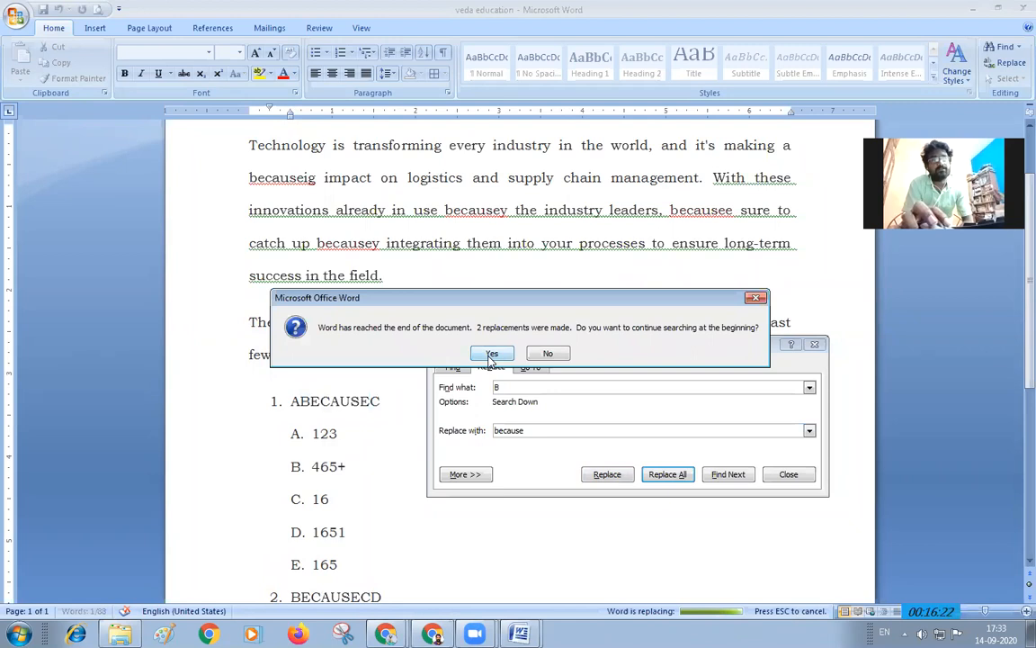
pyautogui.click(492, 353)
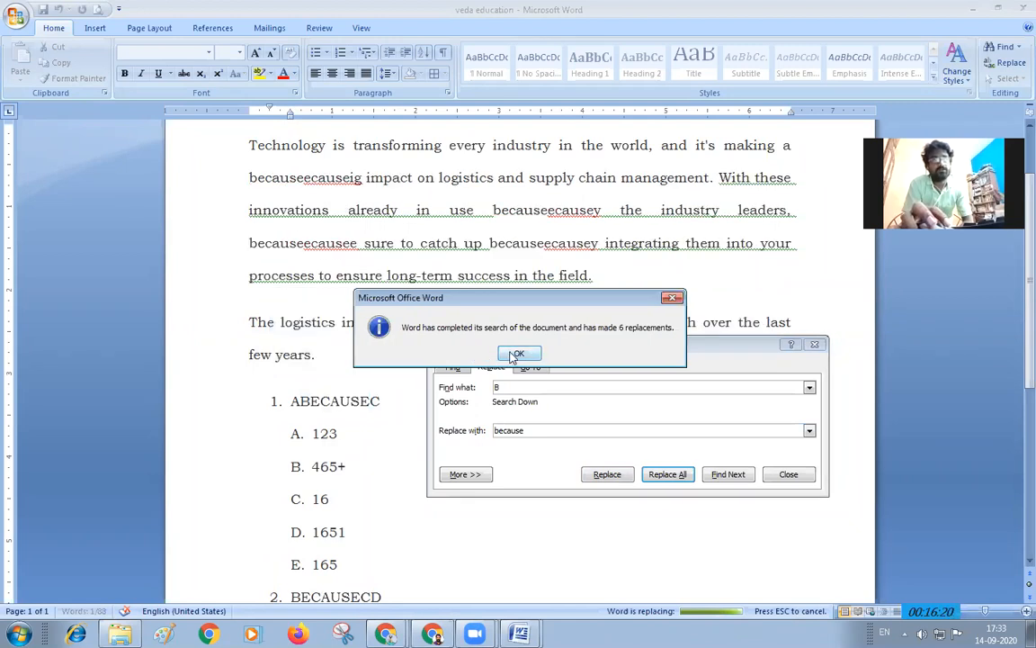
pyautogui.click(518, 351)
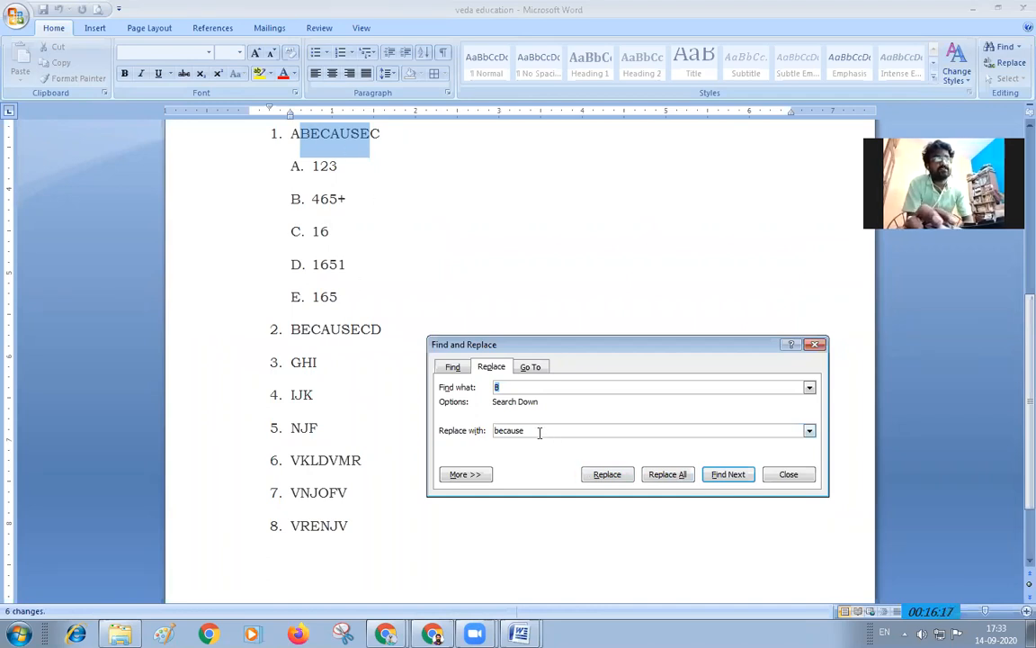
pyautogui.moveTo(539, 430); pyautogui.dragTo(477, 431)
pyautogui.press('BackSpace')
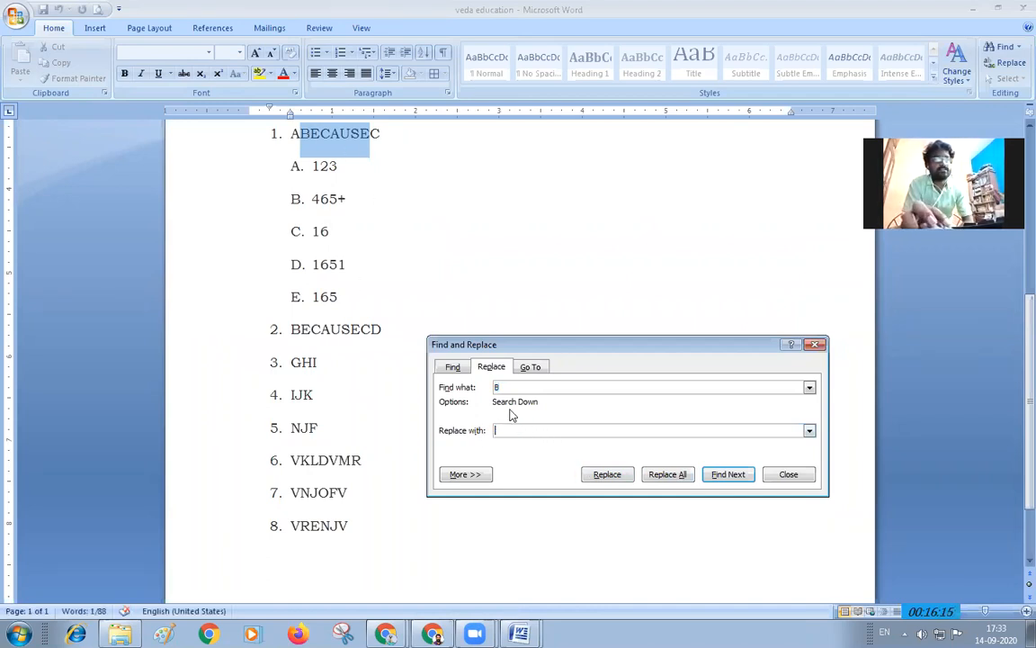
pyautogui.hotkey('ctrl', 'z')
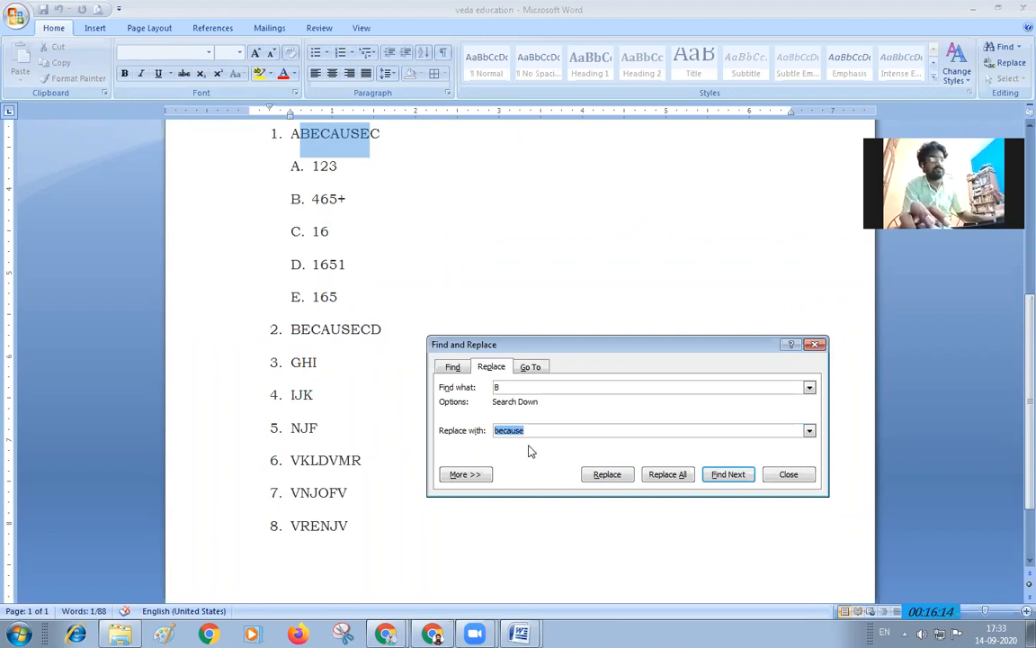
# - Find "because" and apply reading highlight to all its matches, keeping the first paragraph in view beside the search dialog
pyautogui.click(450, 368)
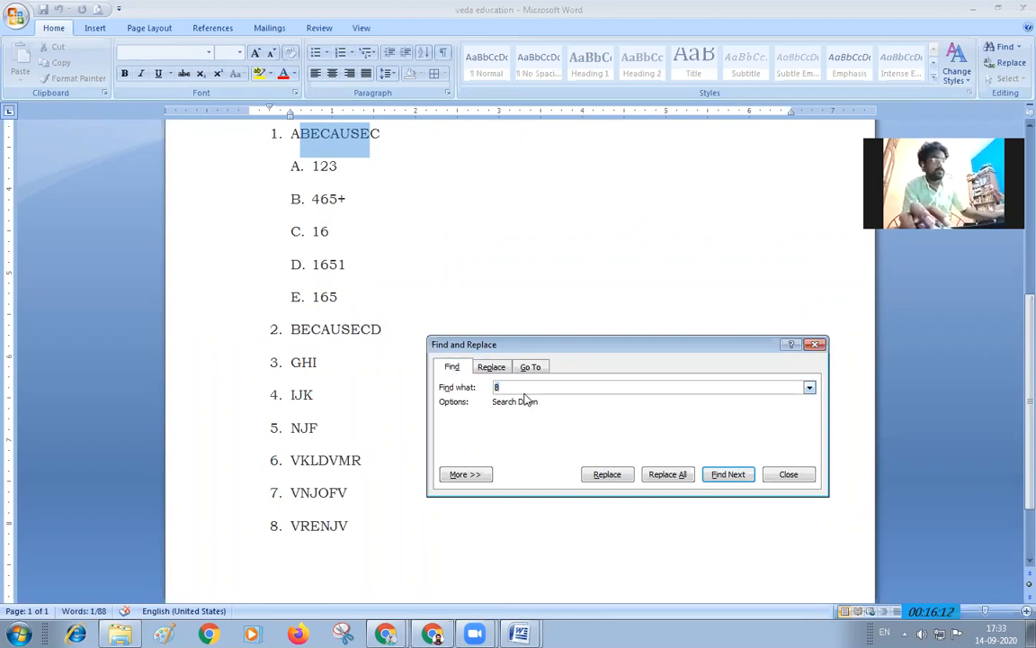
pyautogui.write('because')
pyautogui.click(585, 474)
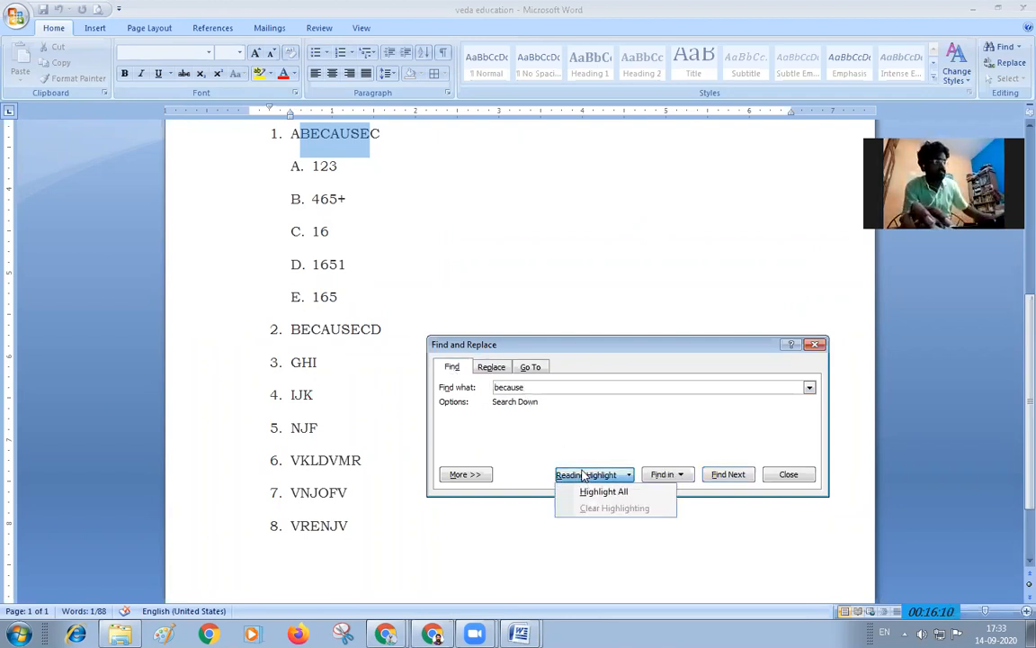
pyautogui.click(593, 492)
pyautogui.moveTo(582, 347); pyautogui.dragTo(657, 353)
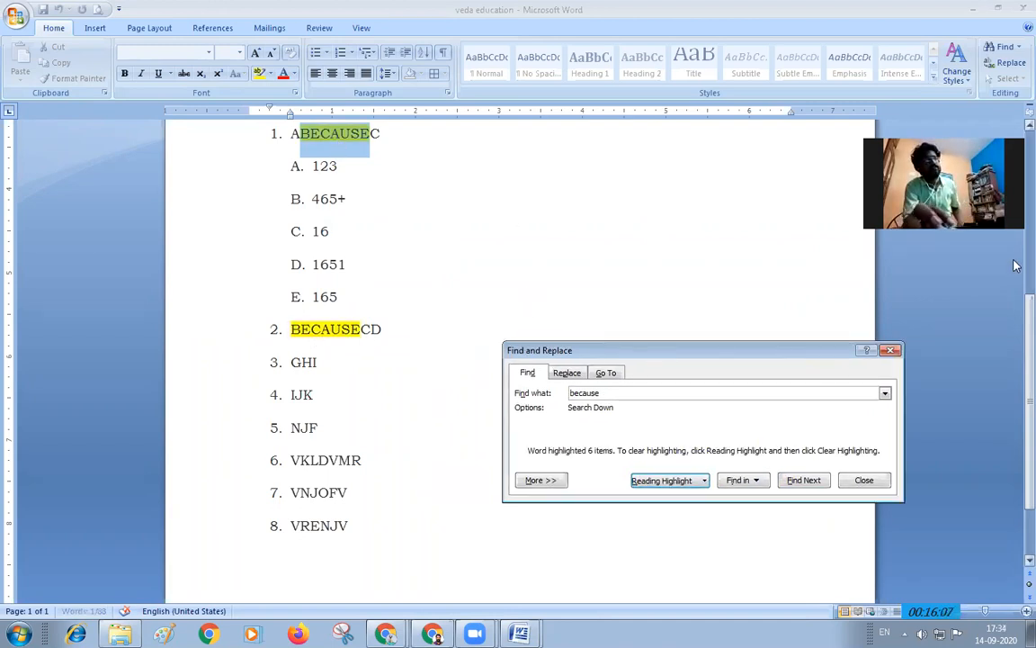
pyautogui.moveTo(1028, 420); pyautogui.dragTo(1028, 284)
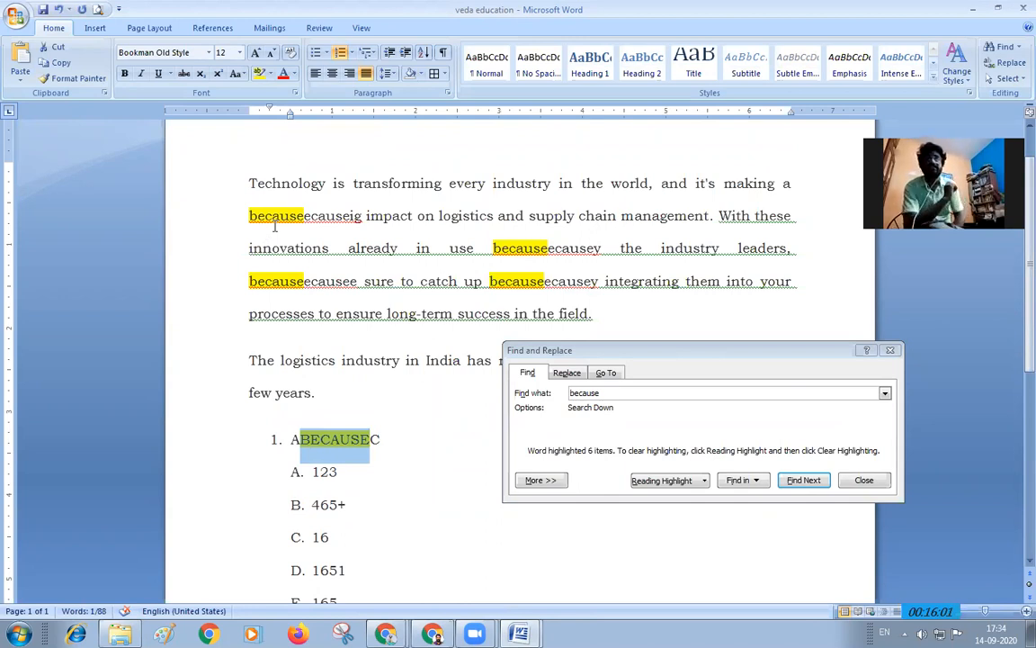
pyautogui.click(274, 74)
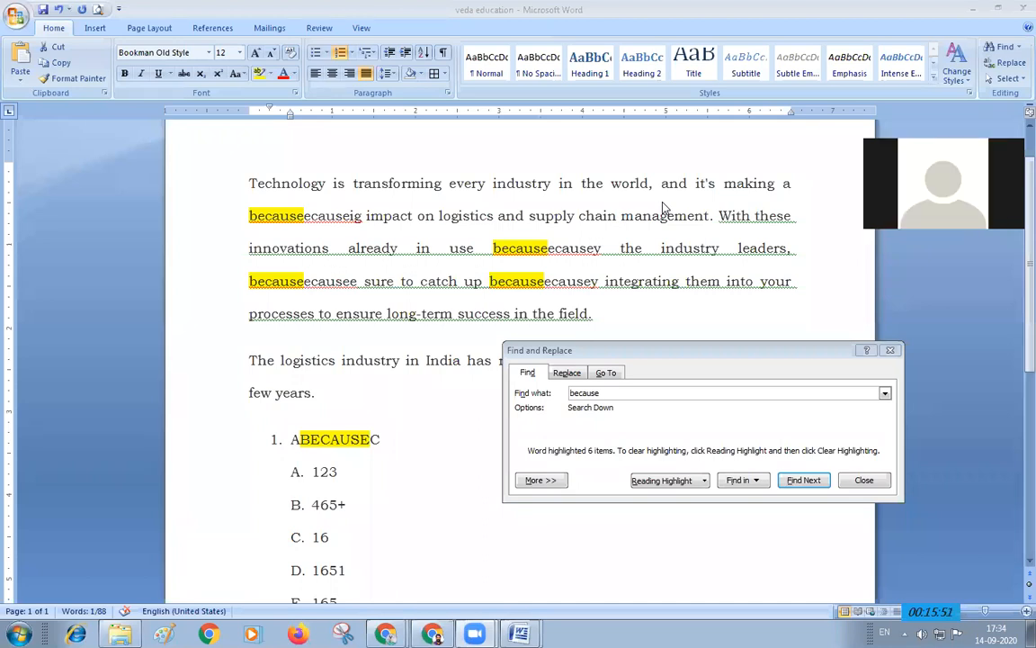
# - Replace all occurrences of "because" with "b" throughout the document and close the find and replace dialog
pyautogui.click(566, 374)
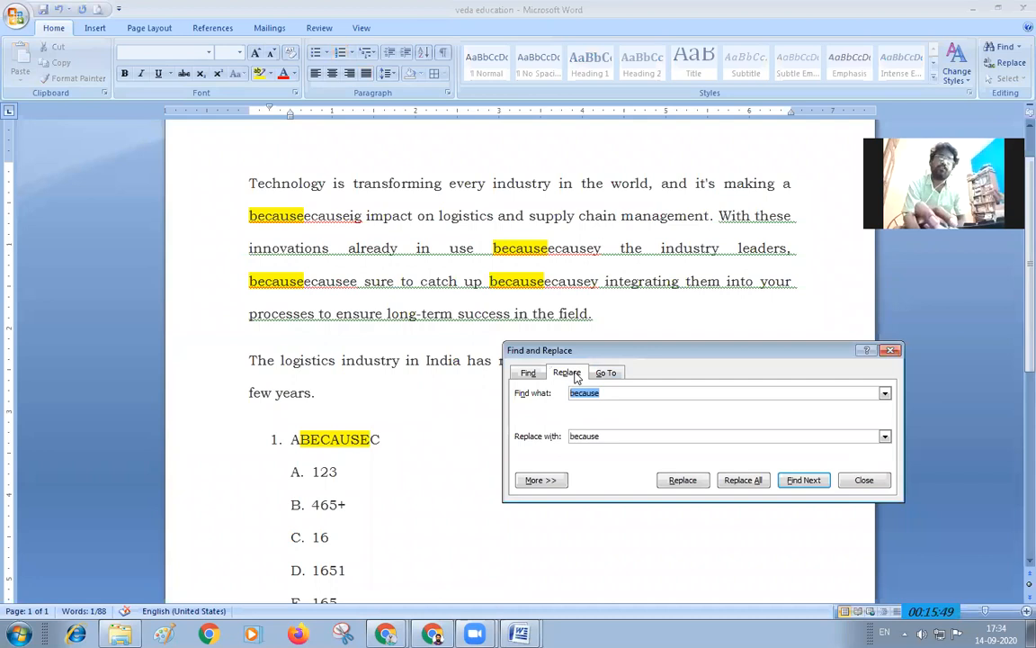
pyautogui.press('Tab')
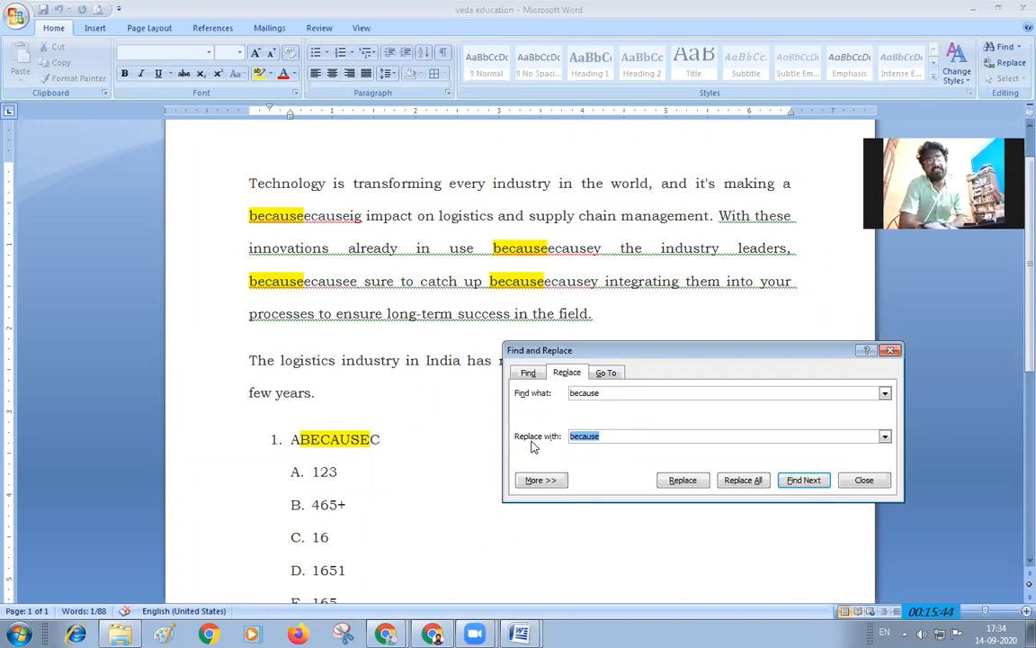
pyautogui.write('b')
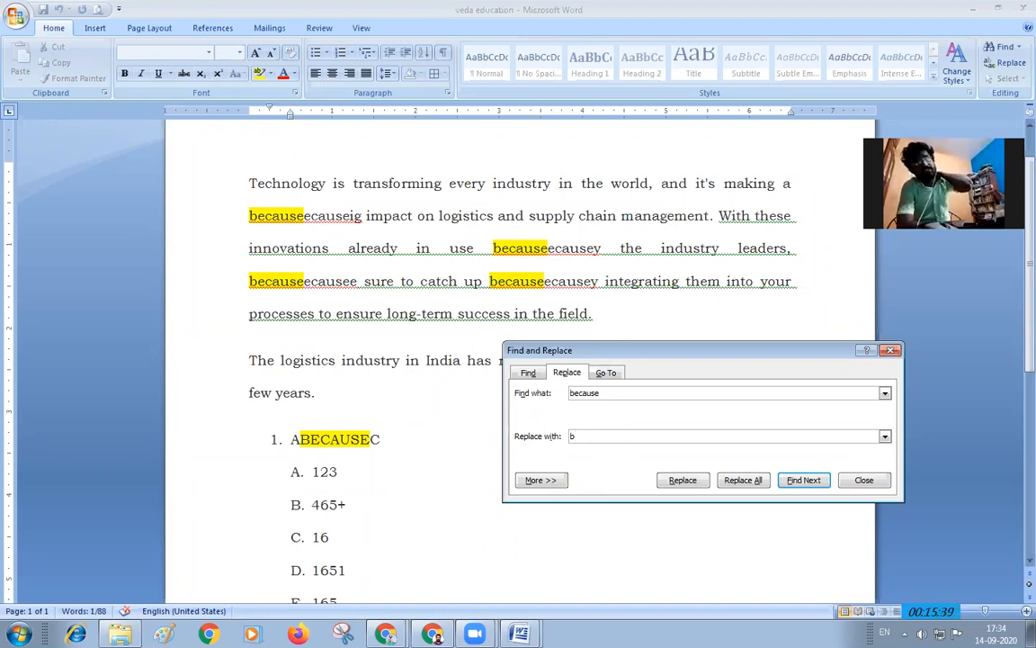
pyautogui.click(756, 484)
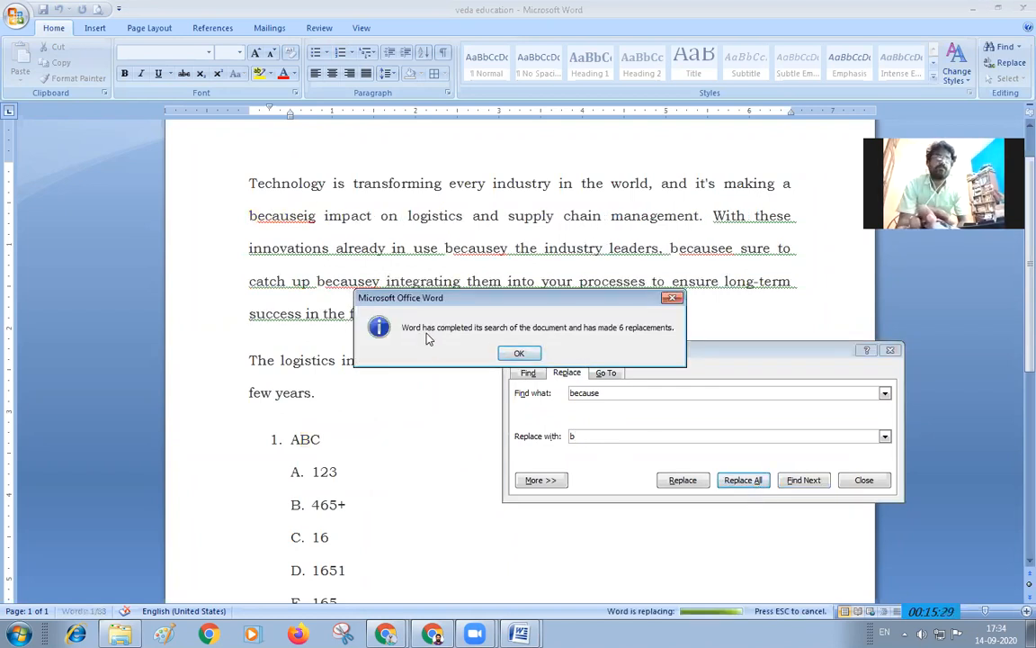
pyautogui.click(522, 353)
pyautogui.click(864, 480)
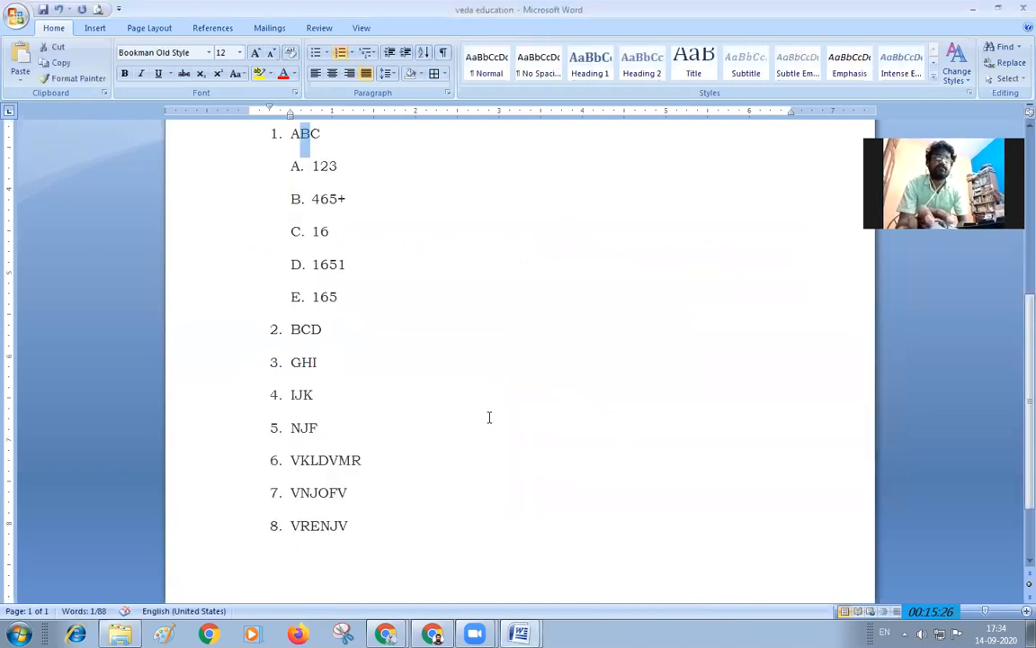
pyautogui.scroll(3, 481, 409)
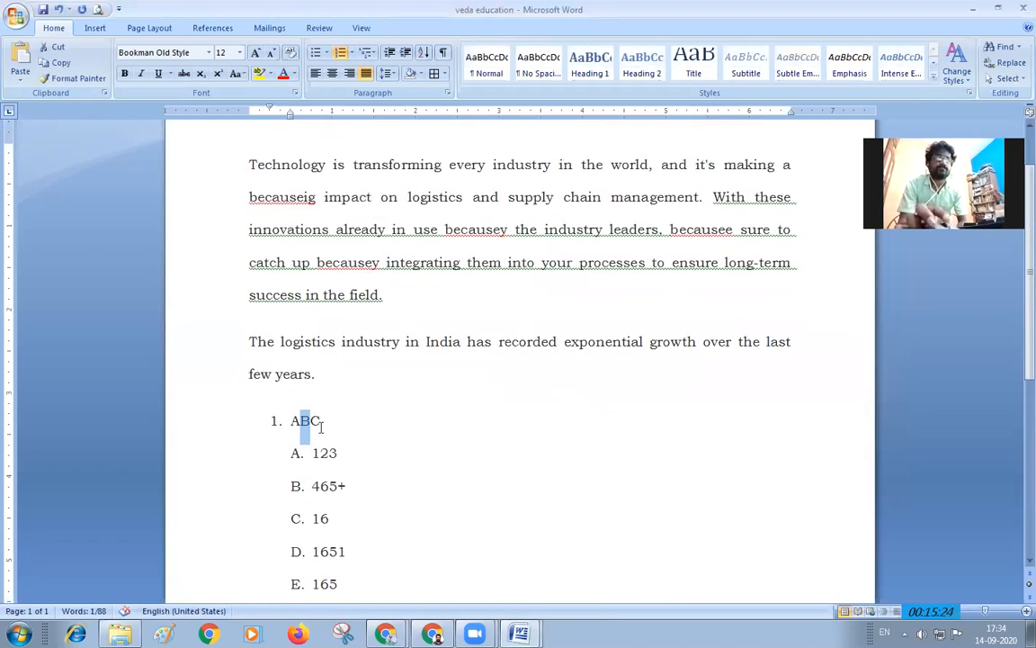
# - Replace all occurrences of "because" in the first paragraph with "B", continuing the search from the beginning of the document
pyautogui.scroll(-5, 305, 430)
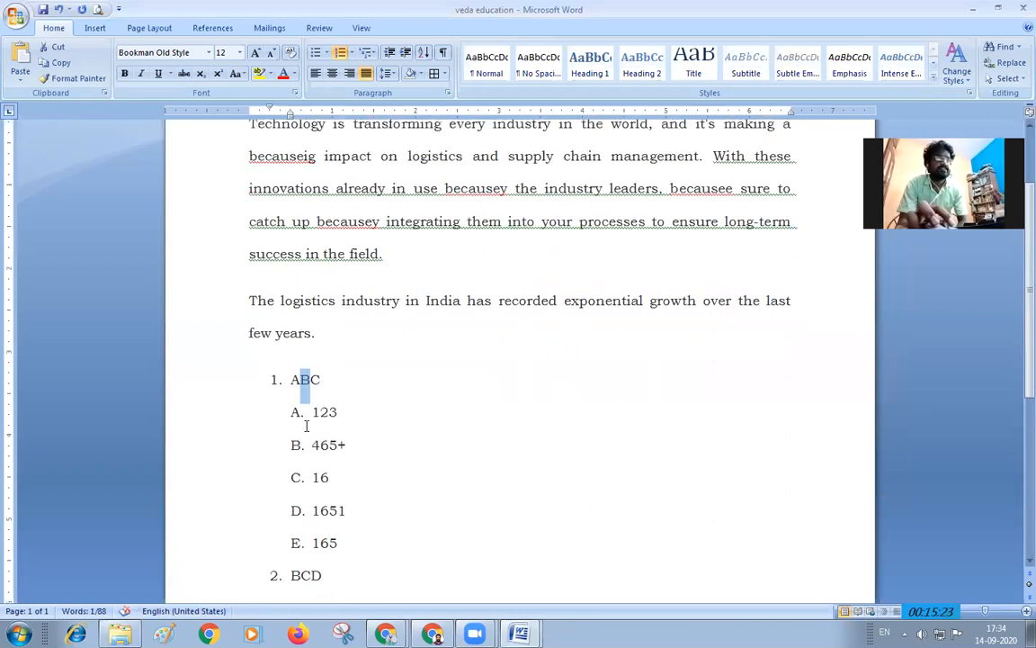
pyautogui.scroll(-1, 463, 446)
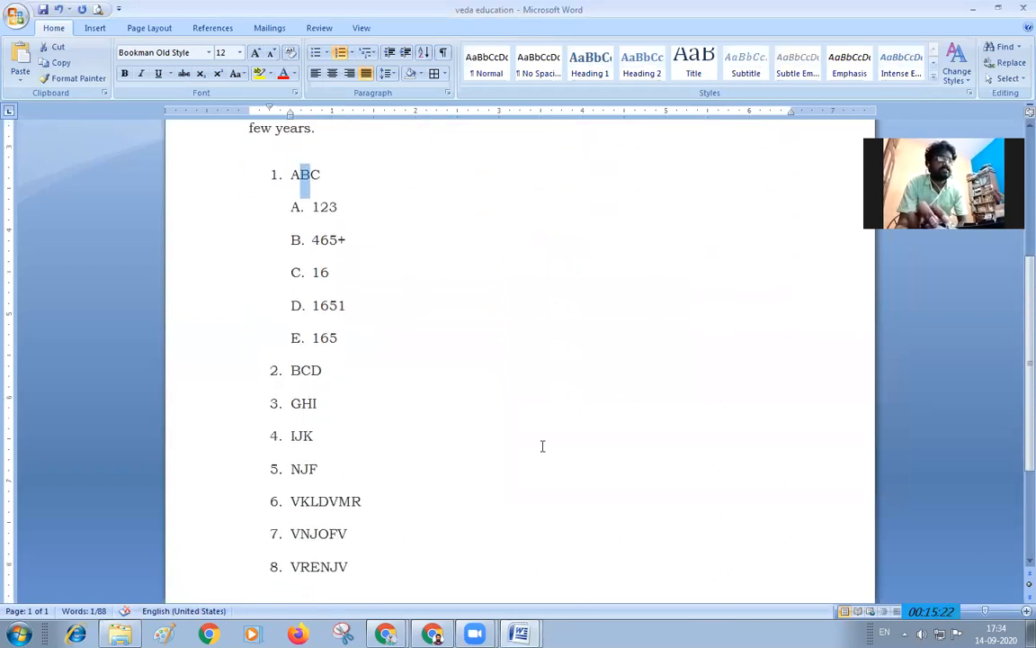
pyautogui.hotkey('ctrl', 'f')
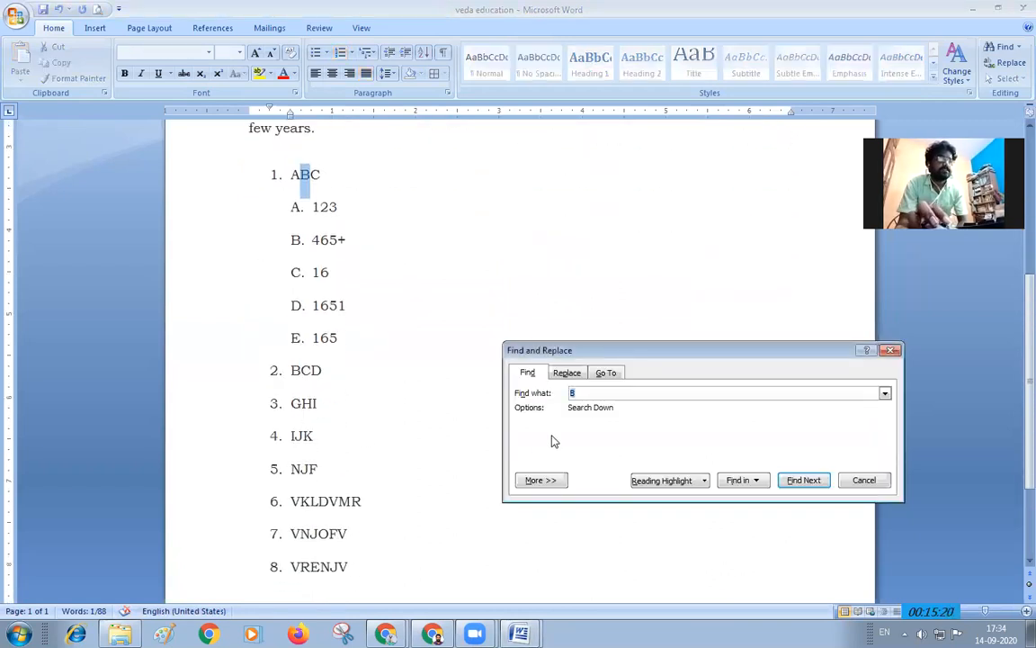
pyautogui.click(566, 372)
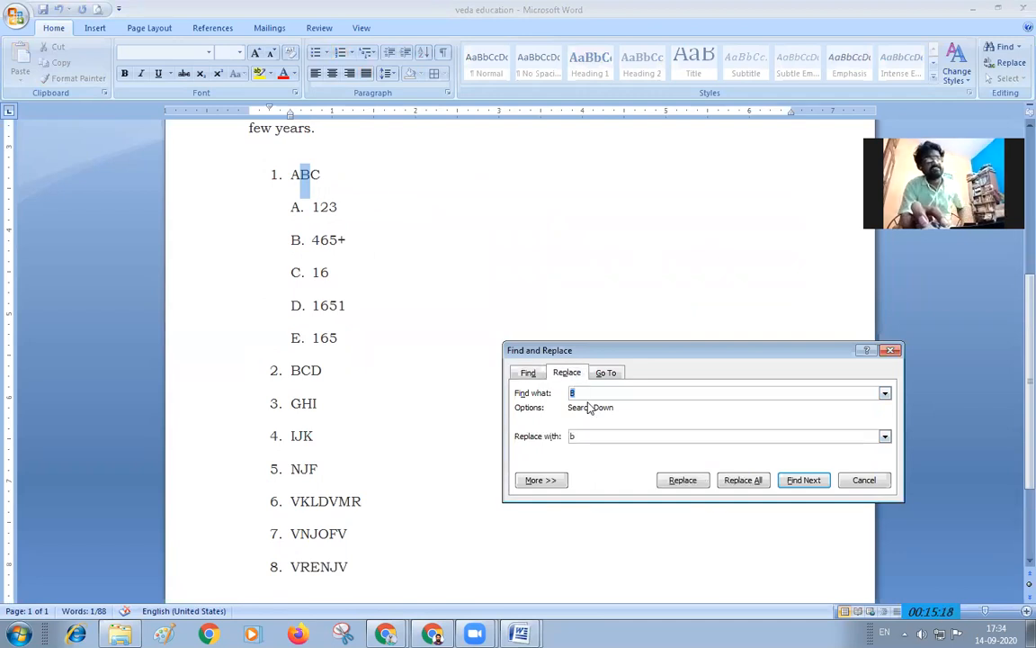
pyautogui.scroll(7, 442, 307)
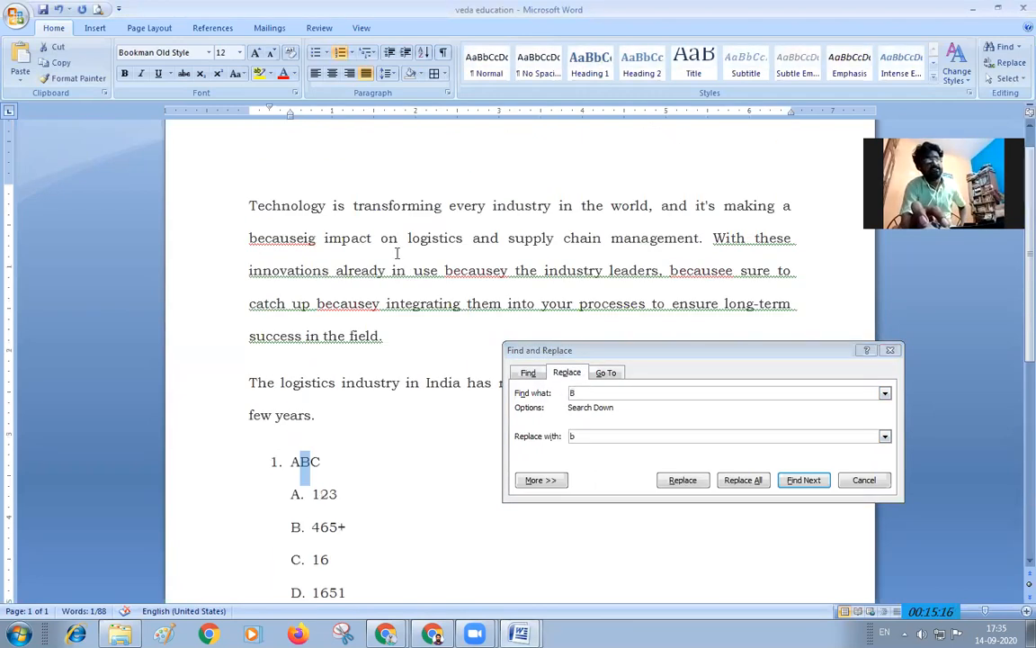
pyautogui.click(318, 304)
pyautogui.moveTo(318, 304); pyautogui.dragTo(371, 303)
pyautogui.click(517, 394)
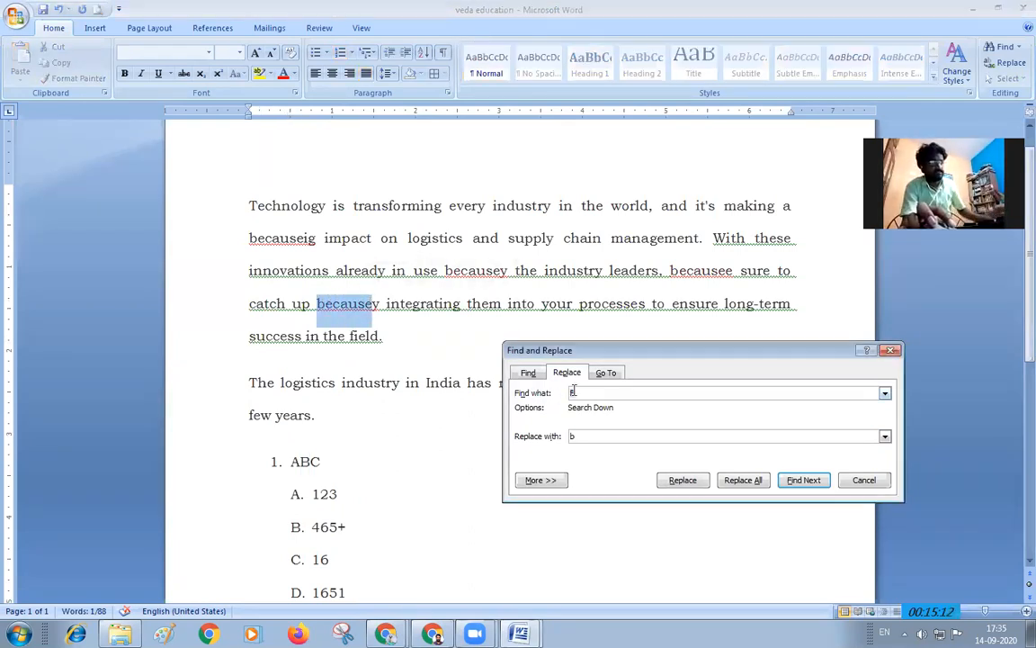
pyautogui.moveTo(588, 440); pyautogui.dragTo(519, 439)
pyautogui.write('B')
pyautogui.click(728, 484)
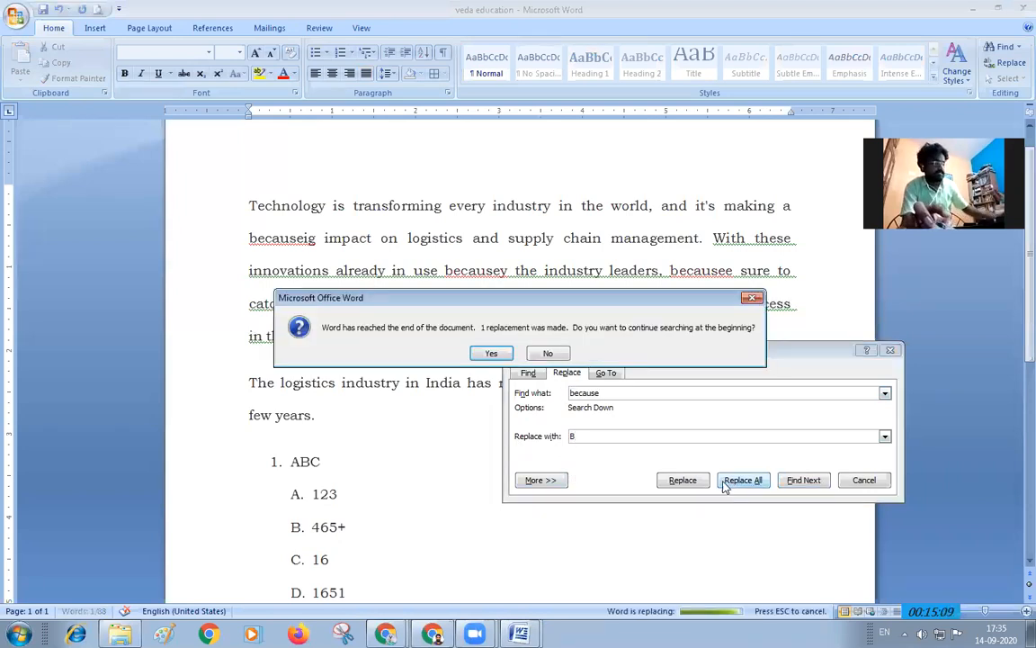
pyautogui.click(495, 355)
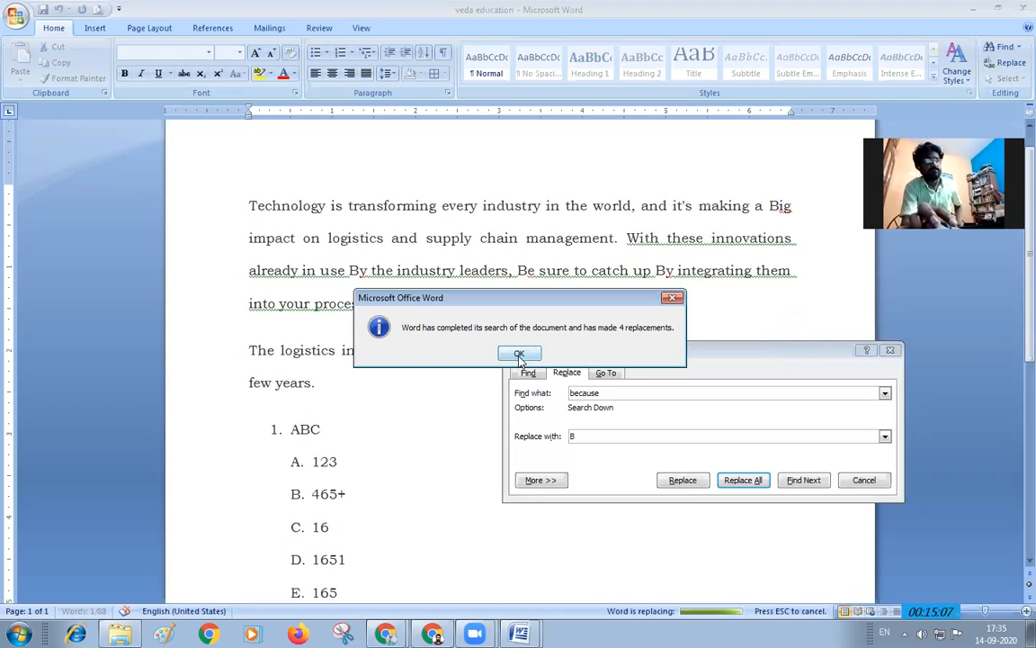
pyautogui.click(519, 355)
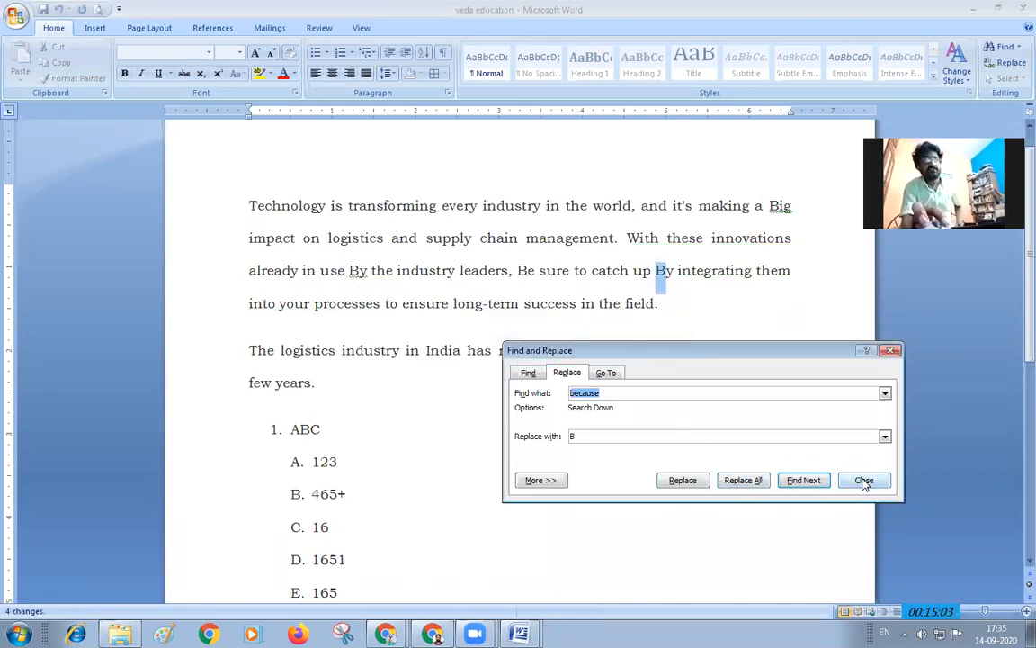
# - Run the replacement of "because" with "B" once more from the beginning of the document and close the dialog
pyautogui.click(743, 479)
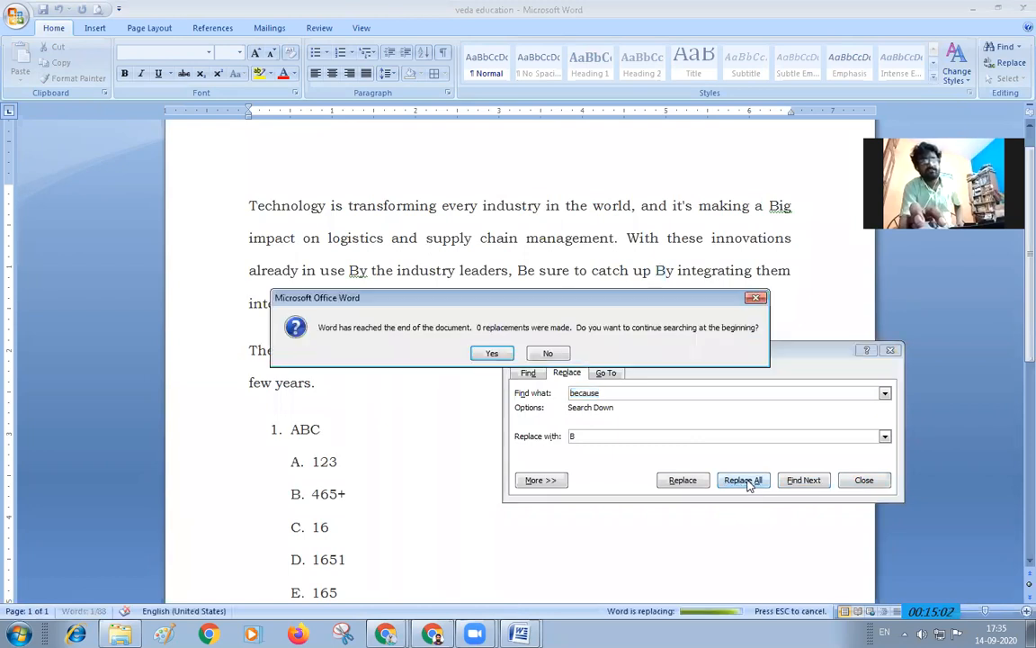
pyautogui.click(507, 354)
pyautogui.click(519, 353)
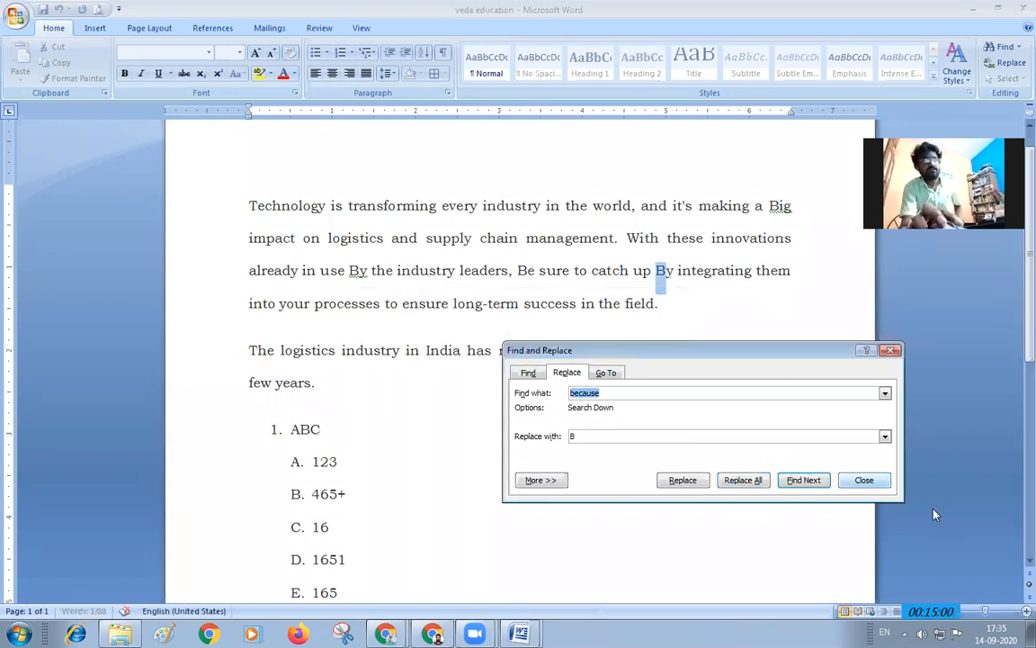
pyautogui.click(863, 479)
# - Select both "By" words in the first paragraph and apply reading highlight to all "By" matches
pyautogui.click(529, 303)
pyautogui.doubleClick(357, 270)
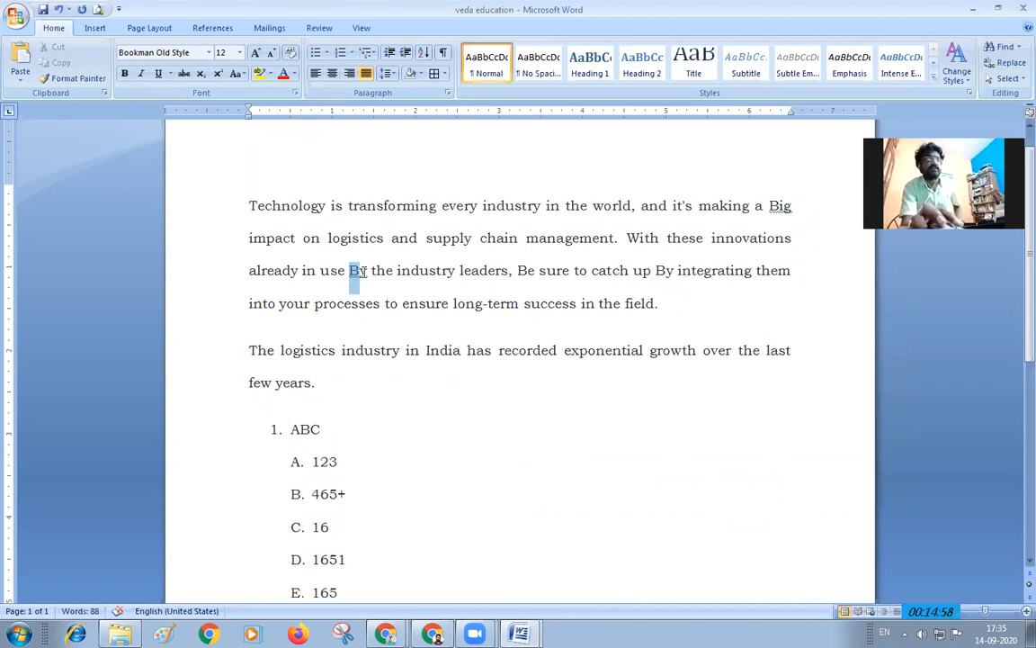
pyautogui.keyDown('ctrl'); pyautogui.doubleClick(664, 271); pyautogui.keyUp('ctrl')
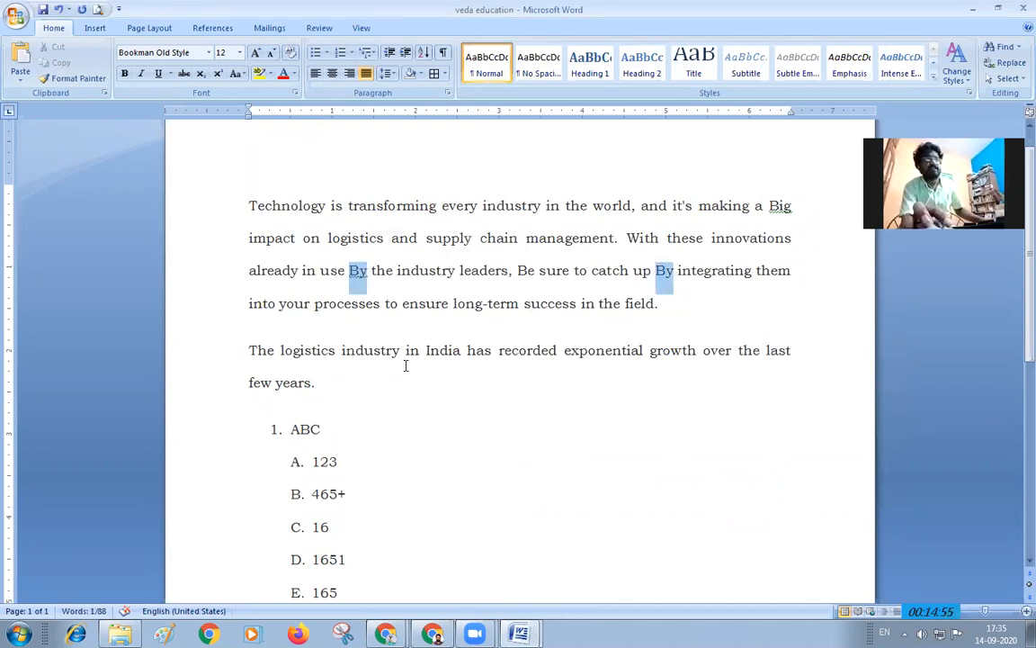
pyautogui.hotkey('ctrl', 'f')
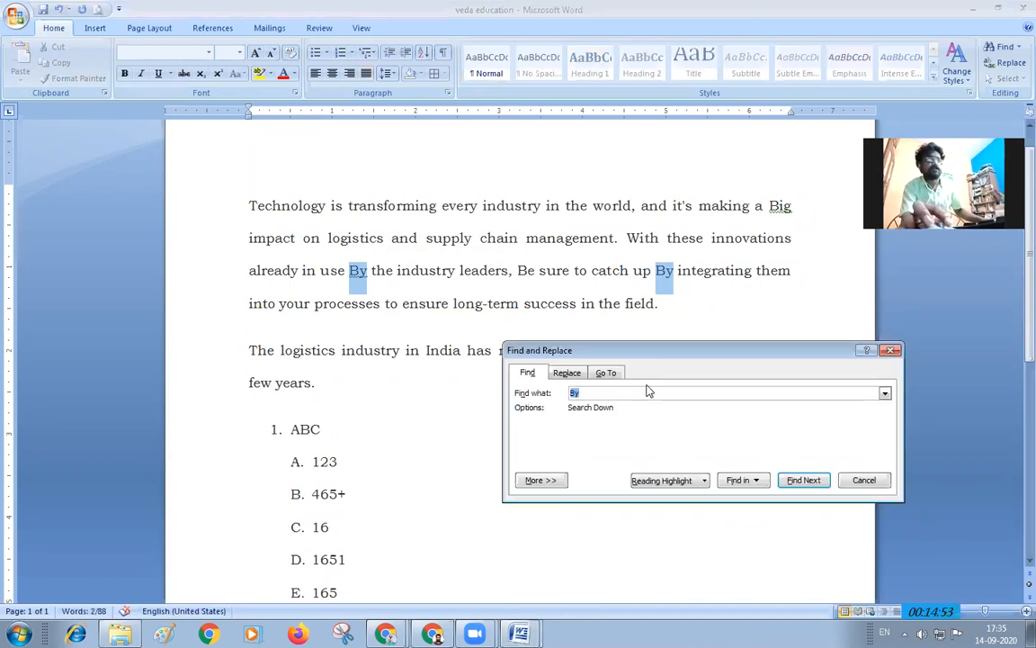
pyautogui.click(700, 480)
pyautogui.click(701, 498)
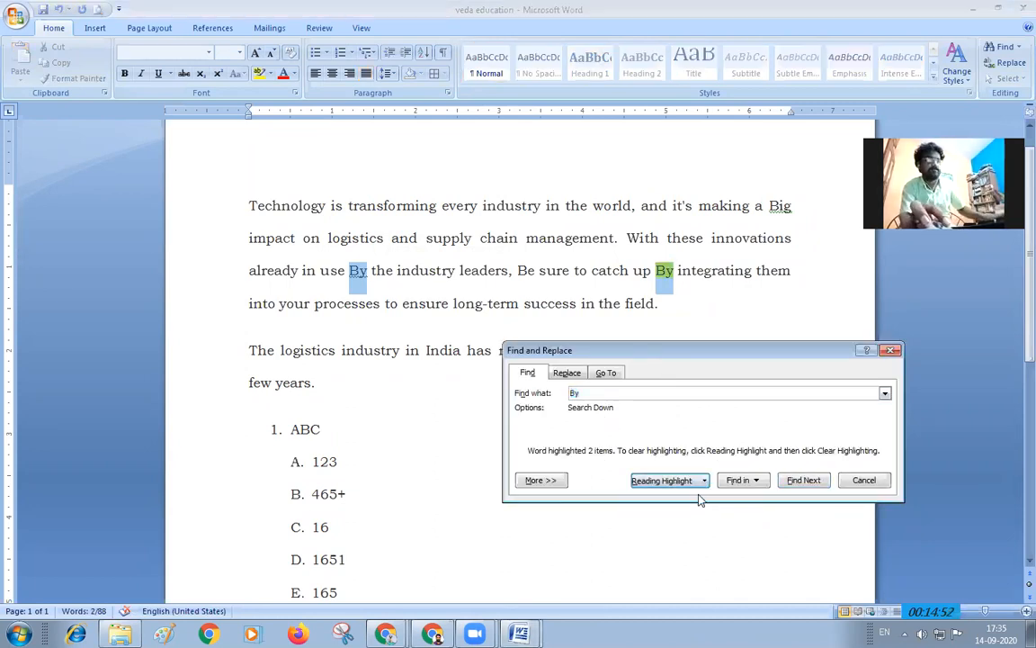
# - Try to apply reading highlight to "B" within the two selected words, and close the search dialog
pyautogui.click(629, 393)
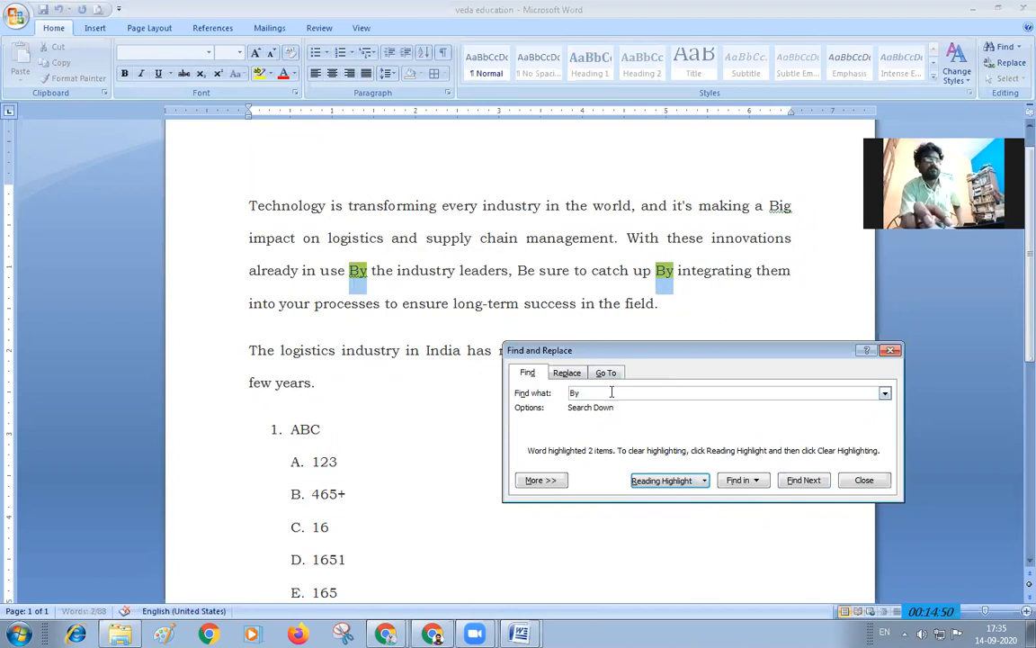
pyautogui.press('BackSpace')
pyautogui.click(681, 483)
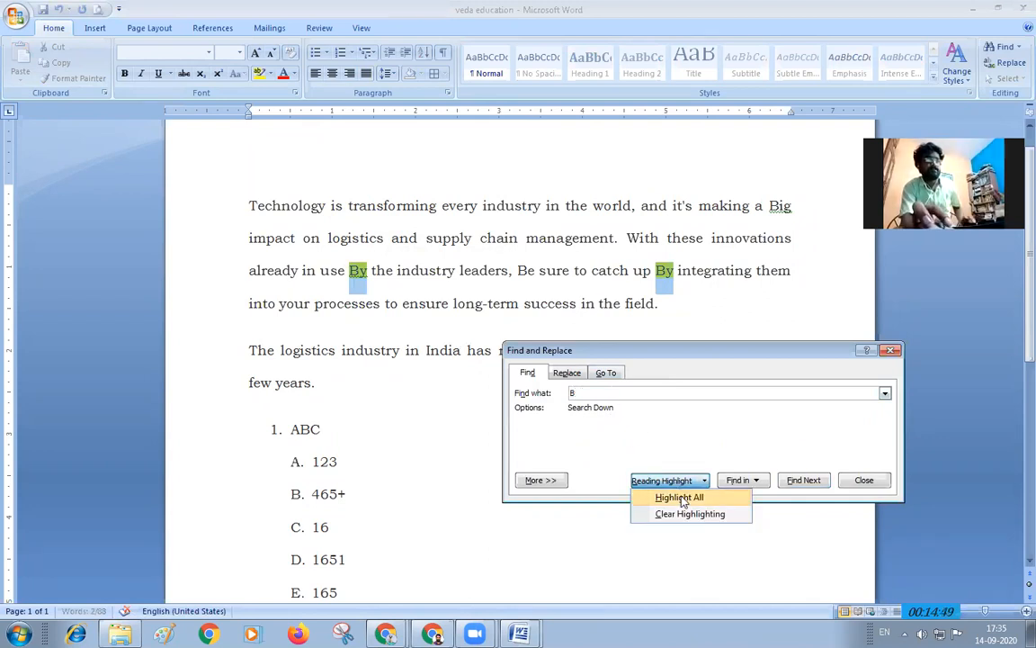
pyautogui.click(677, 494)
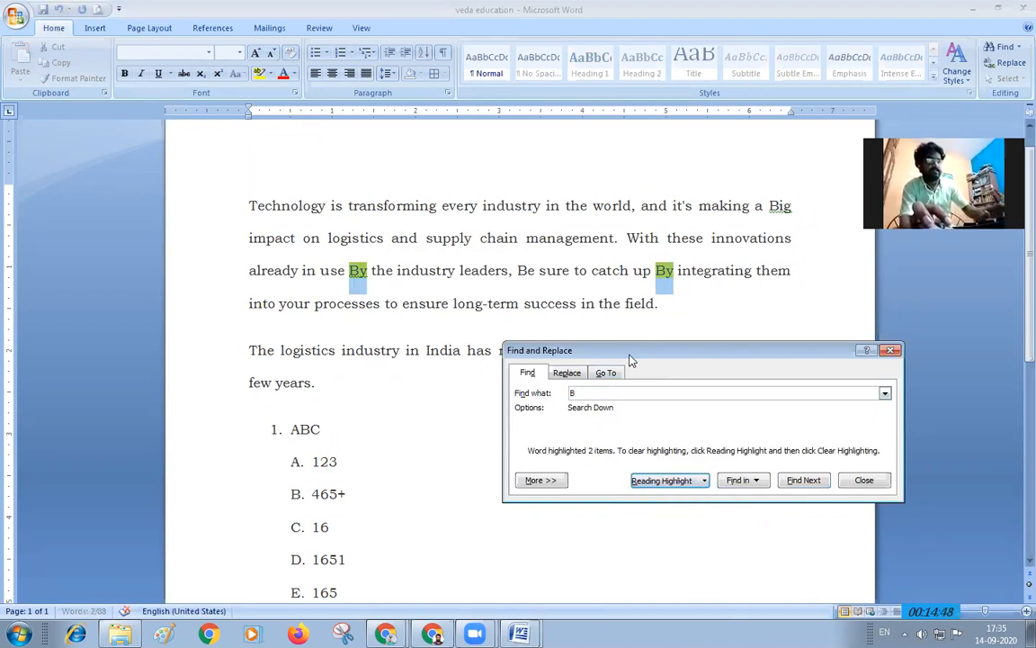
pyautogui.click(864, 481)
# - Clear the "By" reading highlight, highlight only "B" in the two selected words, and close the search dialog
pyautogui.hotkey('ctrl', 'f')
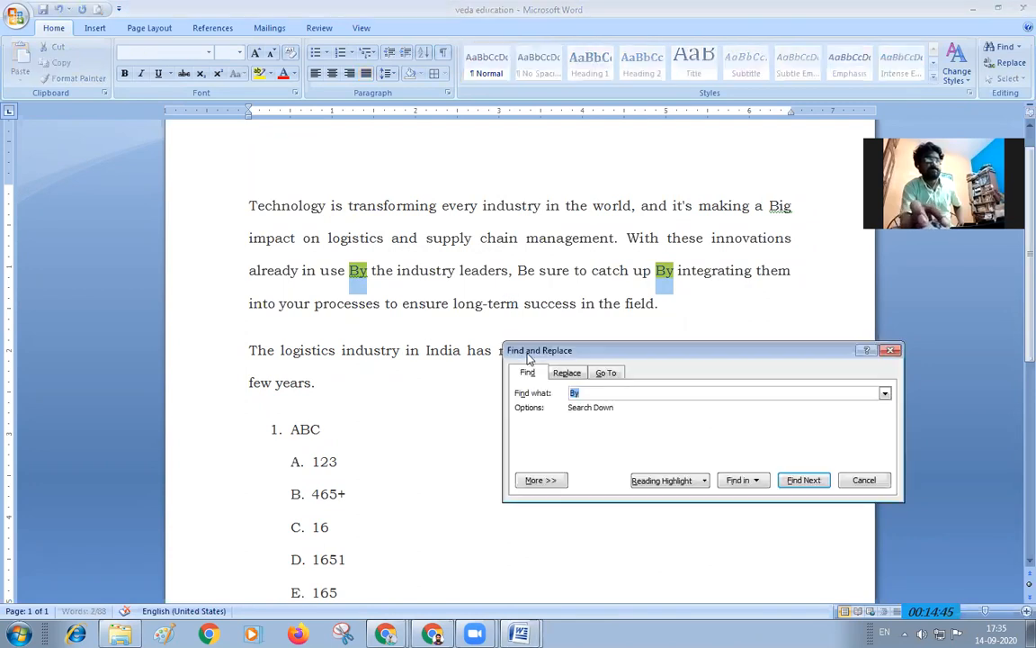
pyautogui.click(694, 484)
pyautogui.click(672, 513)
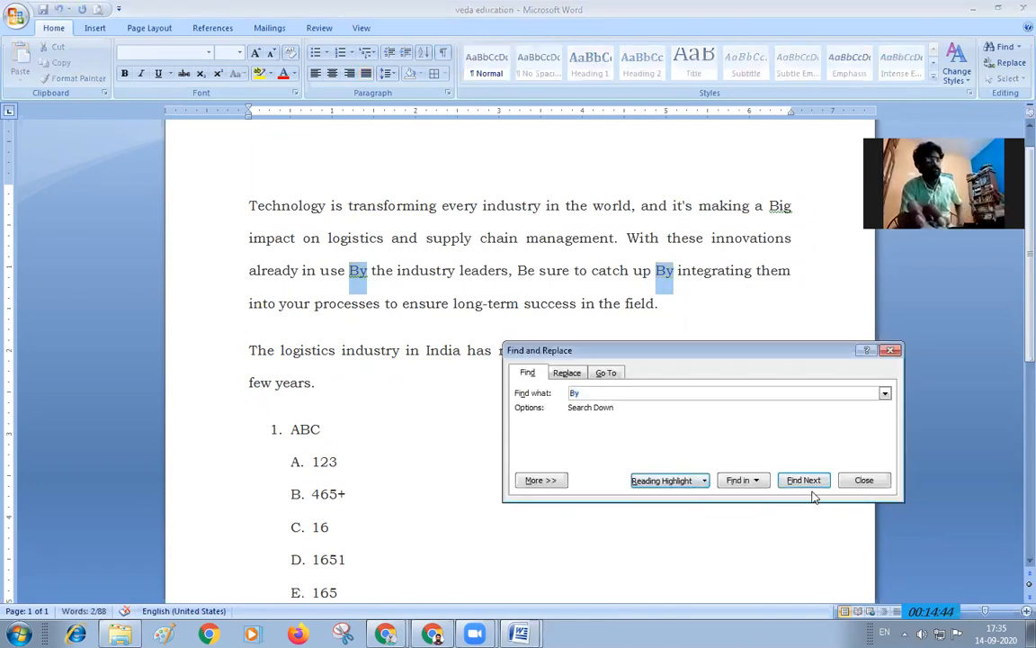
pyautogui.click(629, 393)
pyautogui.press('BackSpace')
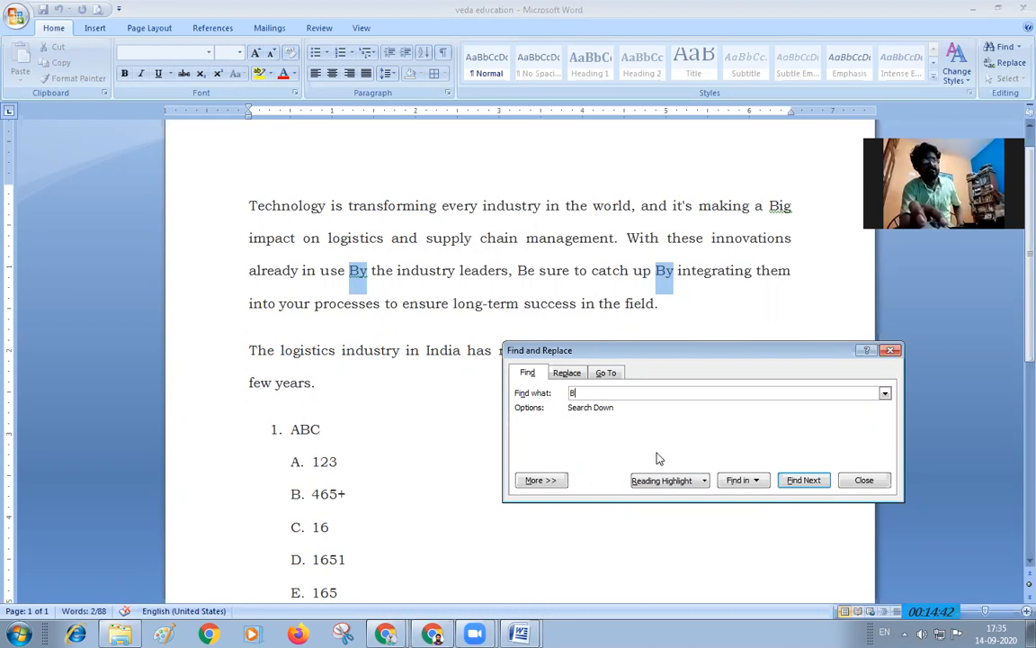
pyautogui.click(673, 480)
pyautogui.click(693, 500)
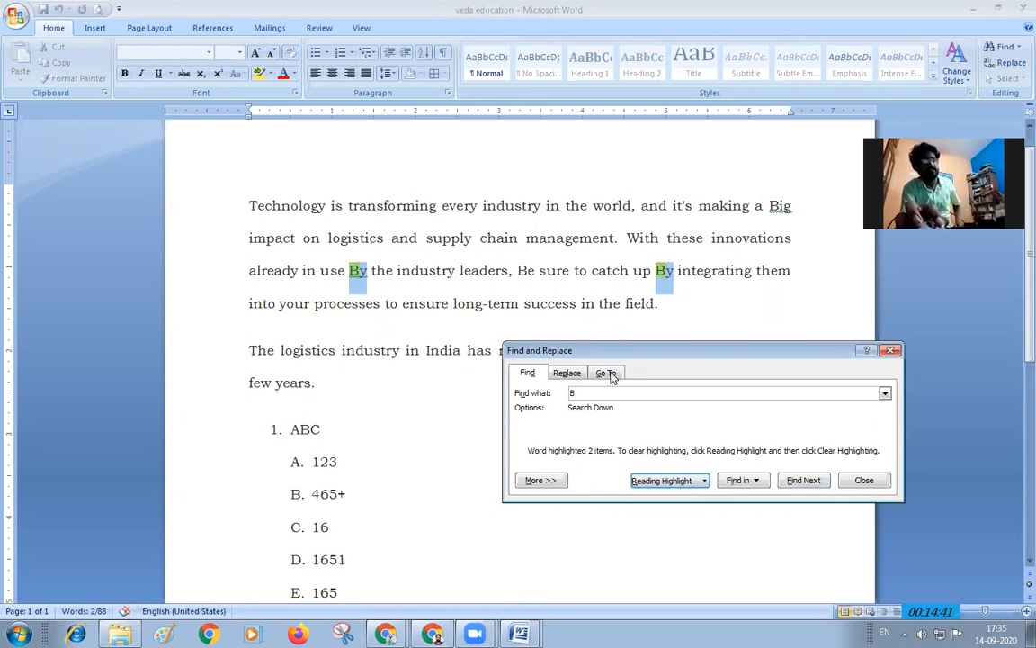
pyautogui.click(865, 479)
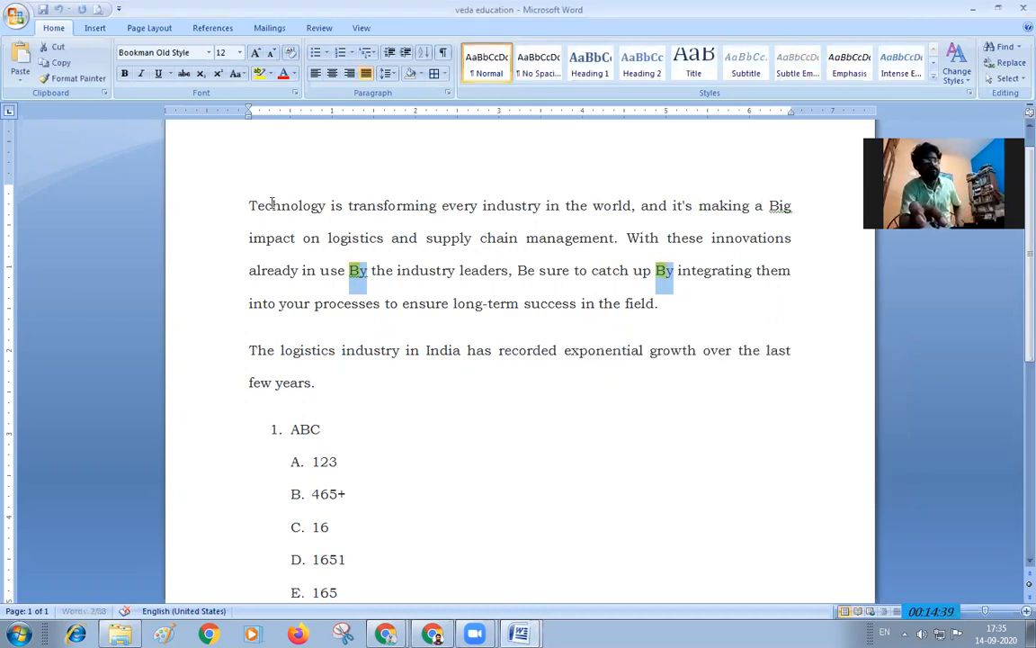
# - Clear the reading highlight from the "B" letters, close the search dialog, and deselect the two words
pyautogui.hotkey('ctrl', 'f')
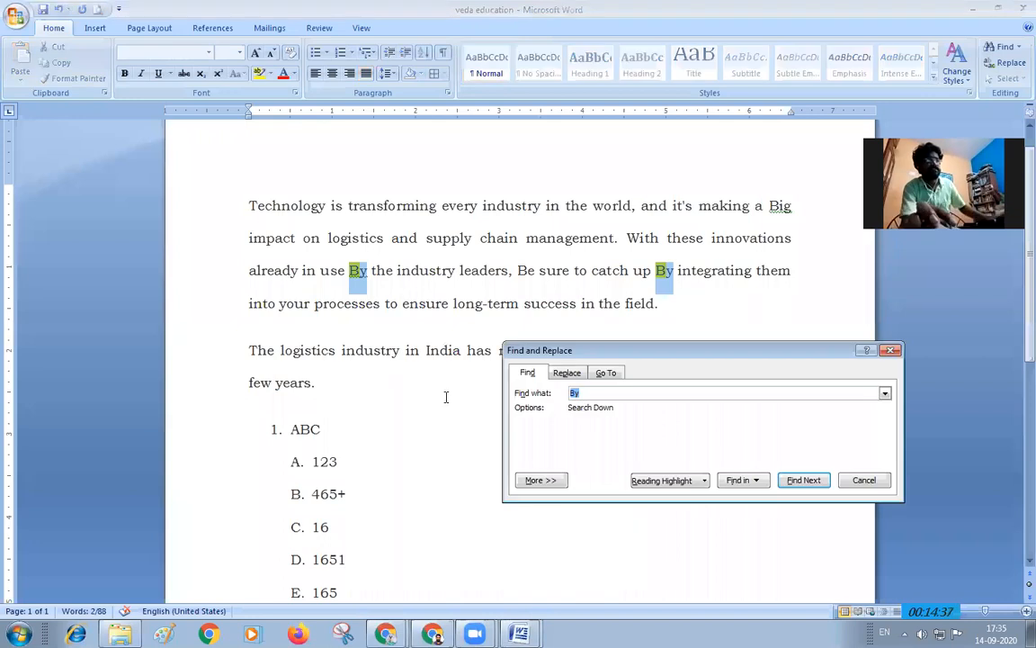
pyautogui.click(666, 479)
pyautogui.click(665, 513)
pyautogui.click(854, 480)
pyautogui.click(624, 456)
# - Select the whole document and apply reading highlight to all matches of "B"
pyautogui.hotkey('ctrl', 'a')
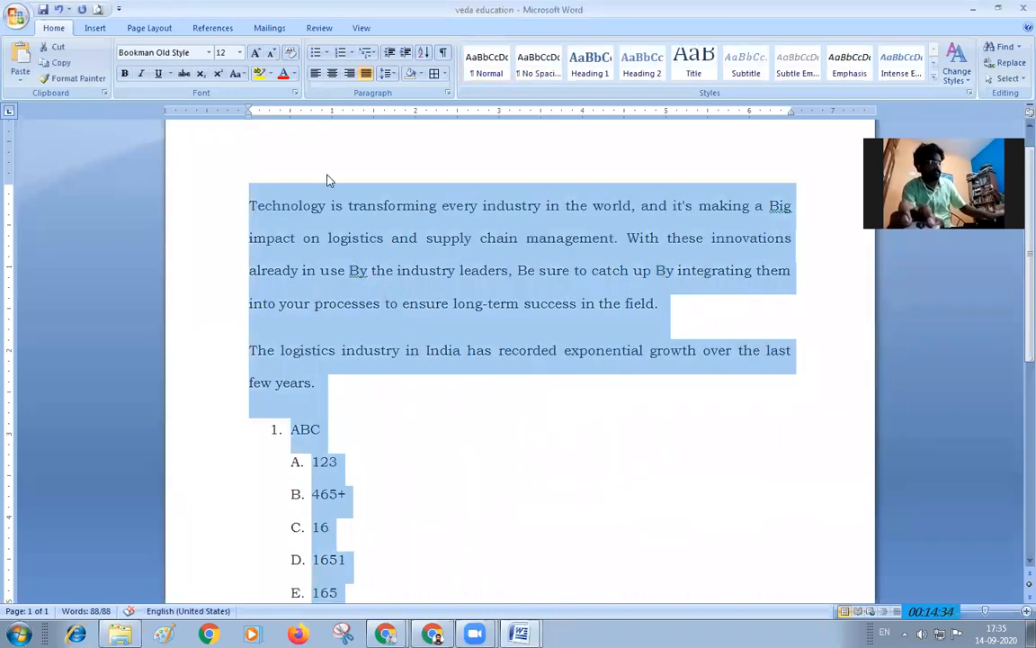
pyautogui.hotkey('ctrl', 'f')
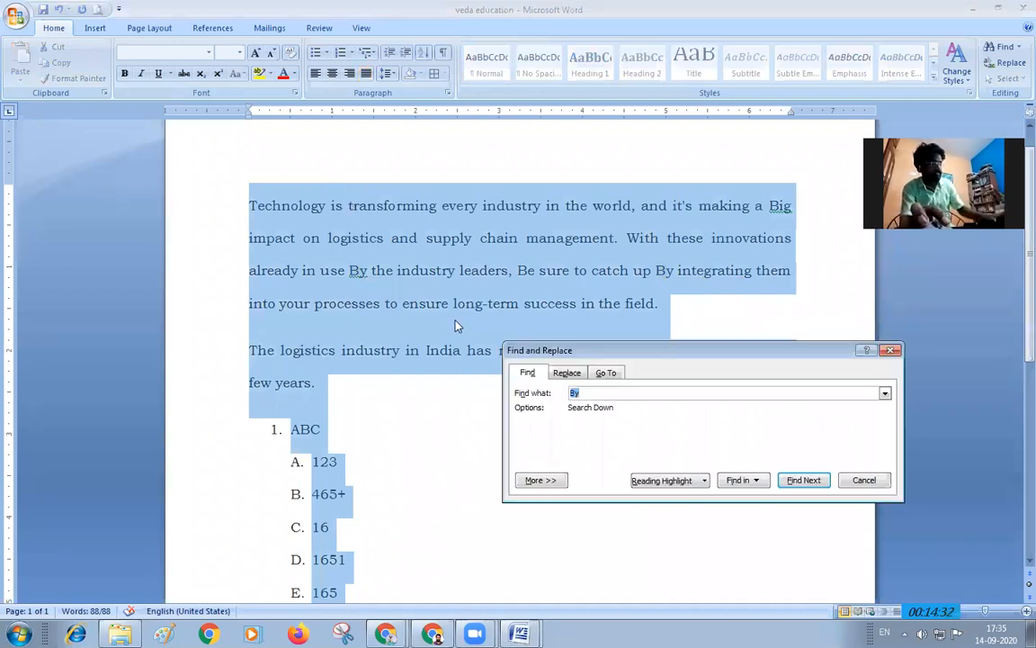
pyautogui.click(594, 392)
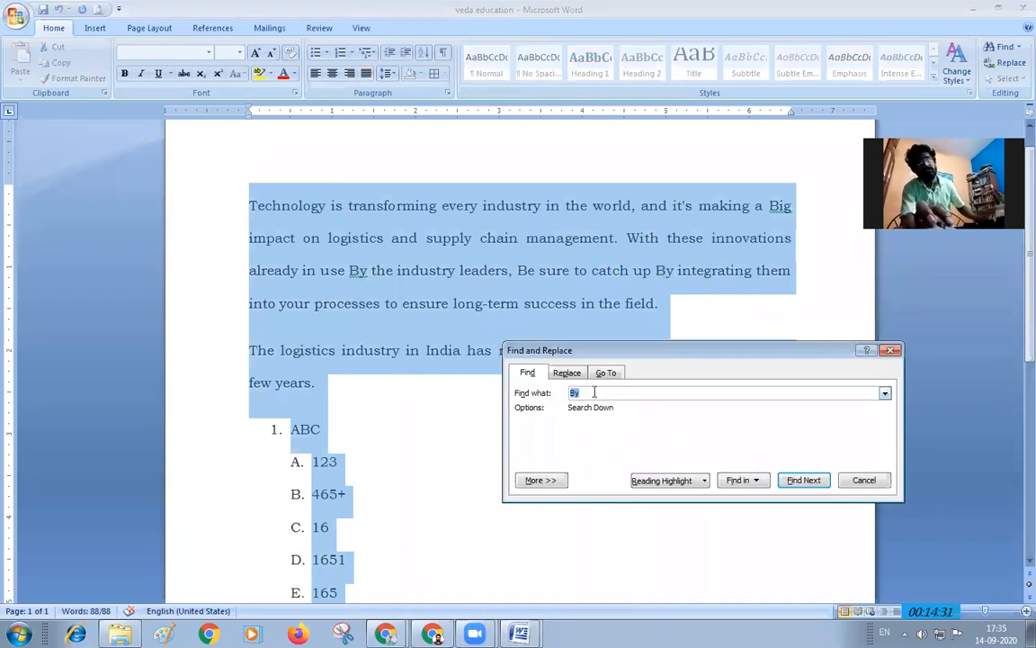
pyautogui.click(670, 481)
pyautogui.click(673, 495)
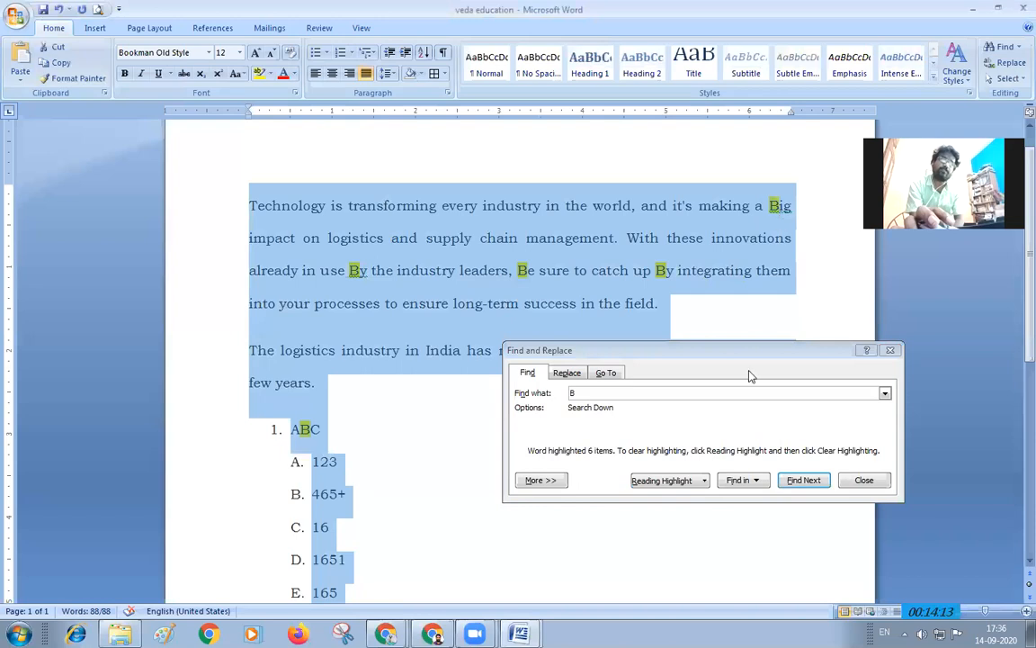
# - Clear the reading highlight from all "B" matches, close the search dialog, and deselect the document text
pyautogui.click(691, 481)
pyautogui.click(692, 514)
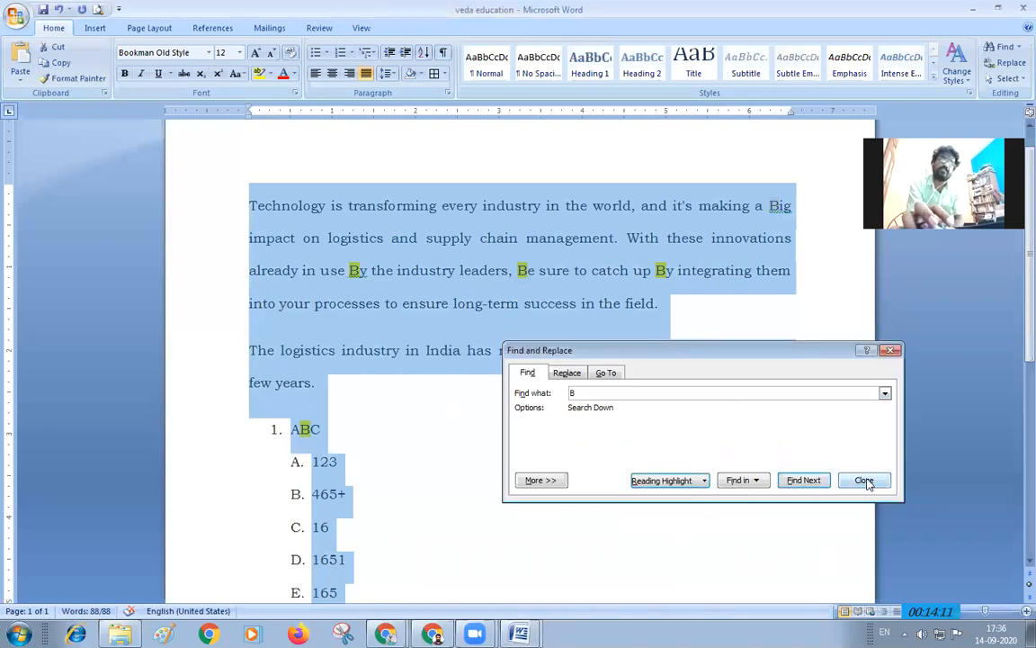
pyautogui.click(863, 480)
pyautogui.click(781, 271)
# - Correct the first paragraph's "Big", first "By" and "Be" to the suggested lowercase "big", "by" and "be"
pyautogui.rightClick(789, 211)
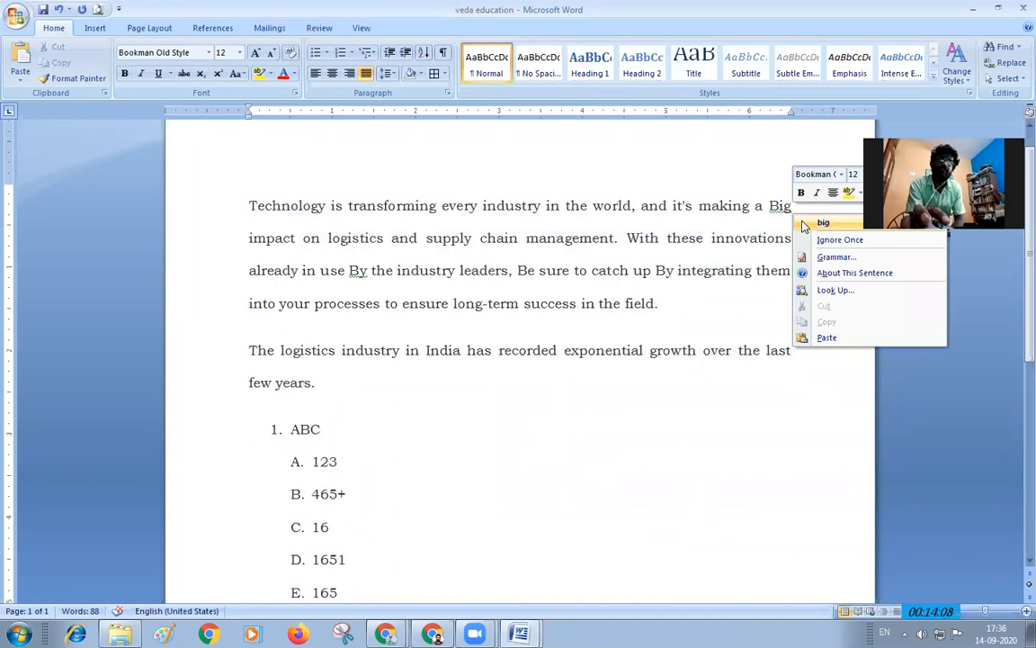
pyautogui.click(804, 225)
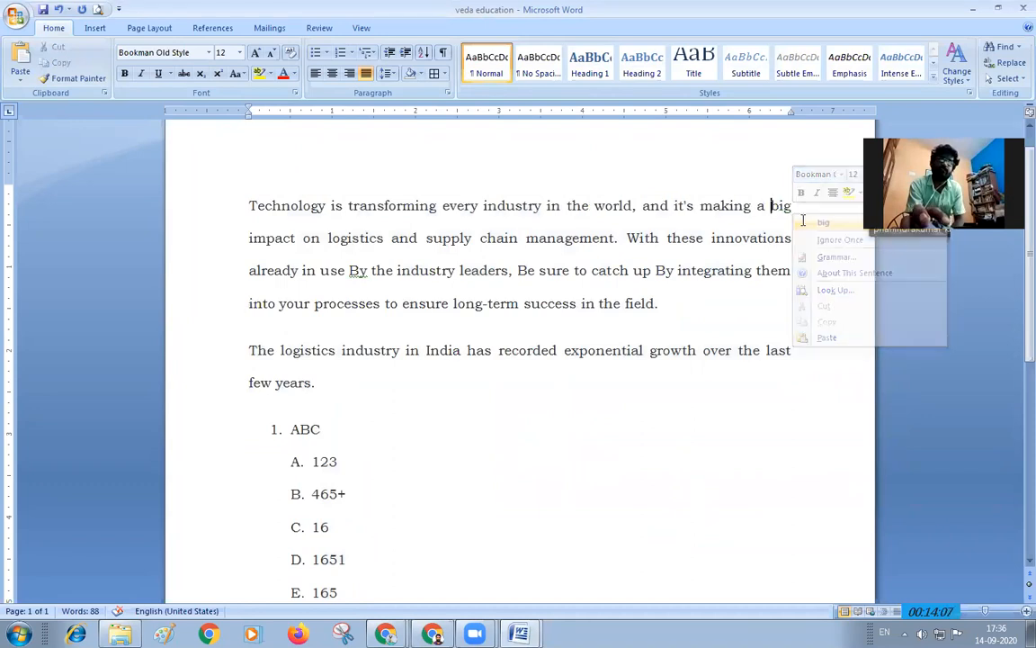
pyautogui.rightClick(369, 279)
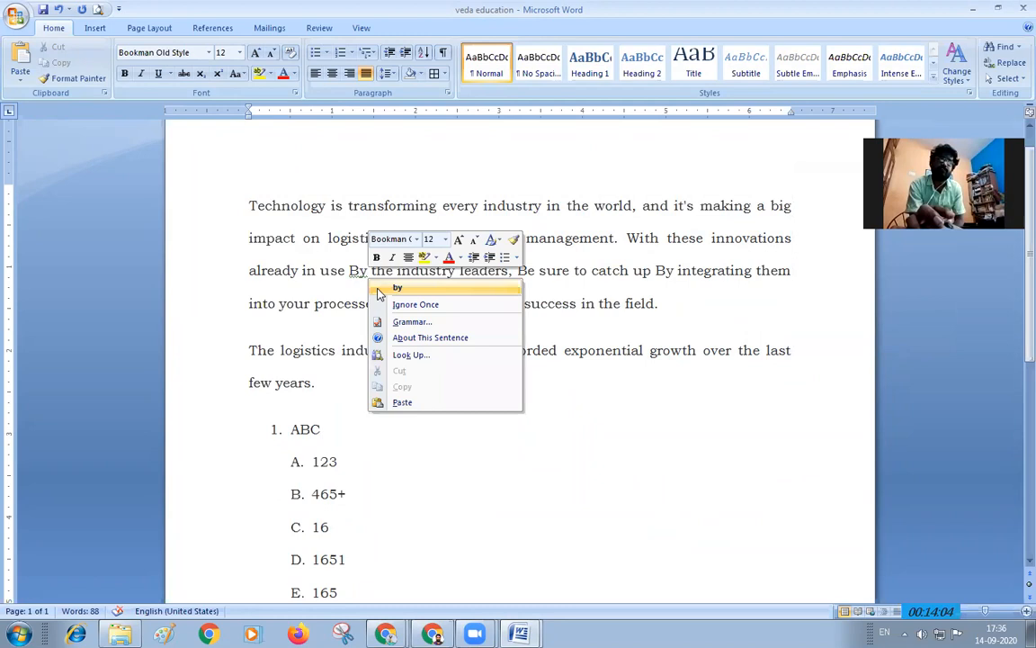
pyautogui.click(395, 288)
pyautogui.rightClick(525, 272)
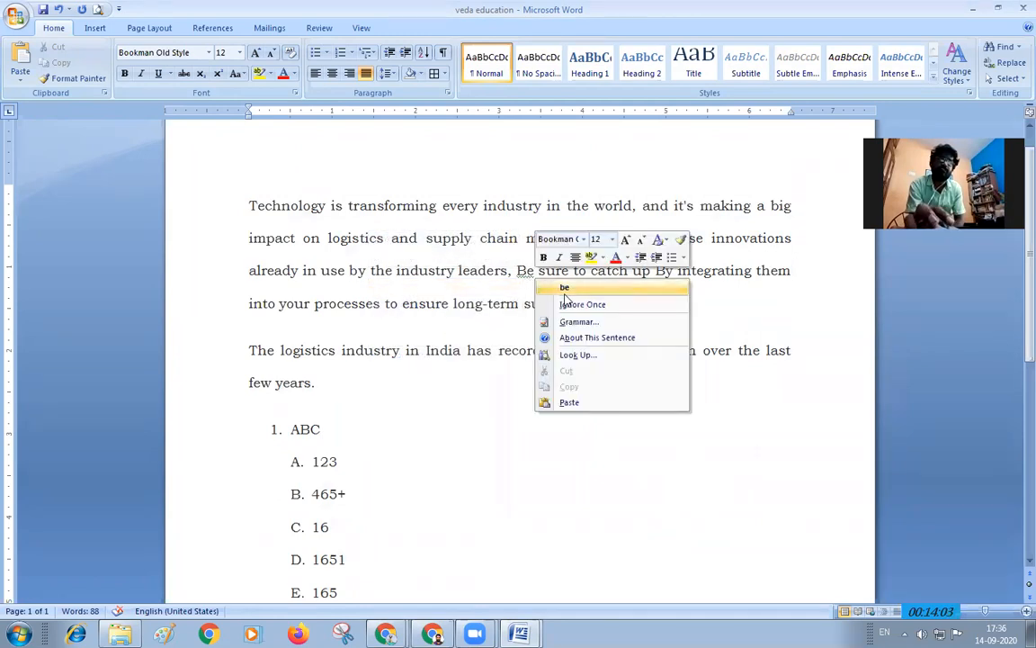
pyautogui.click(567, 287)
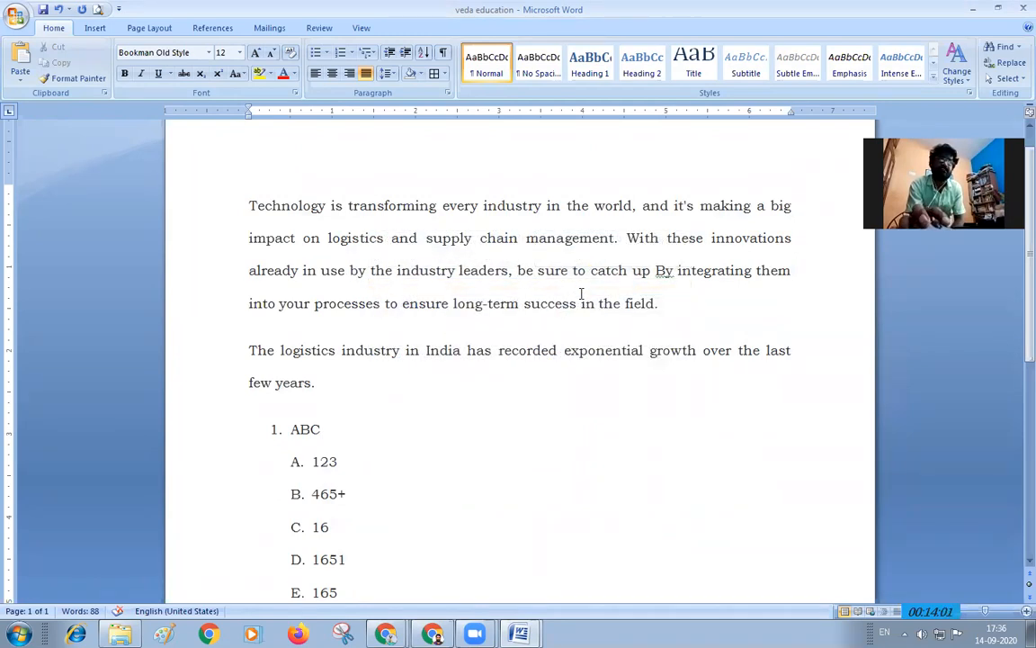
pyautogui.scroll(2, 581, 294)
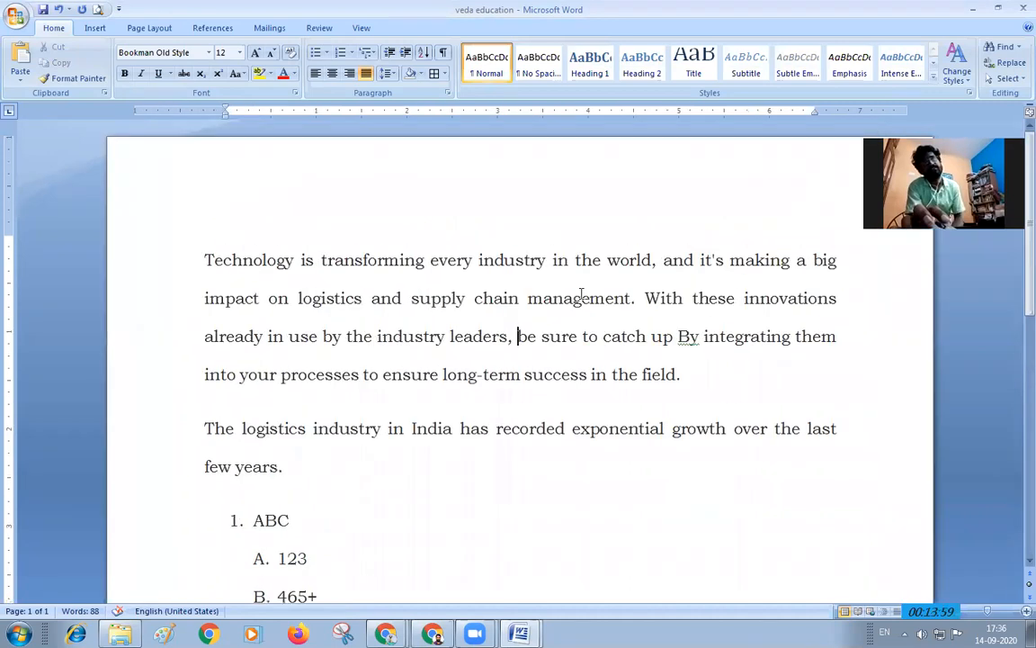
# - Correct the first paragraph's remaining "By" to "by" and its misspelled word to "integrating" using the suggested corrections
pyautogui.rightClick(711, 355)
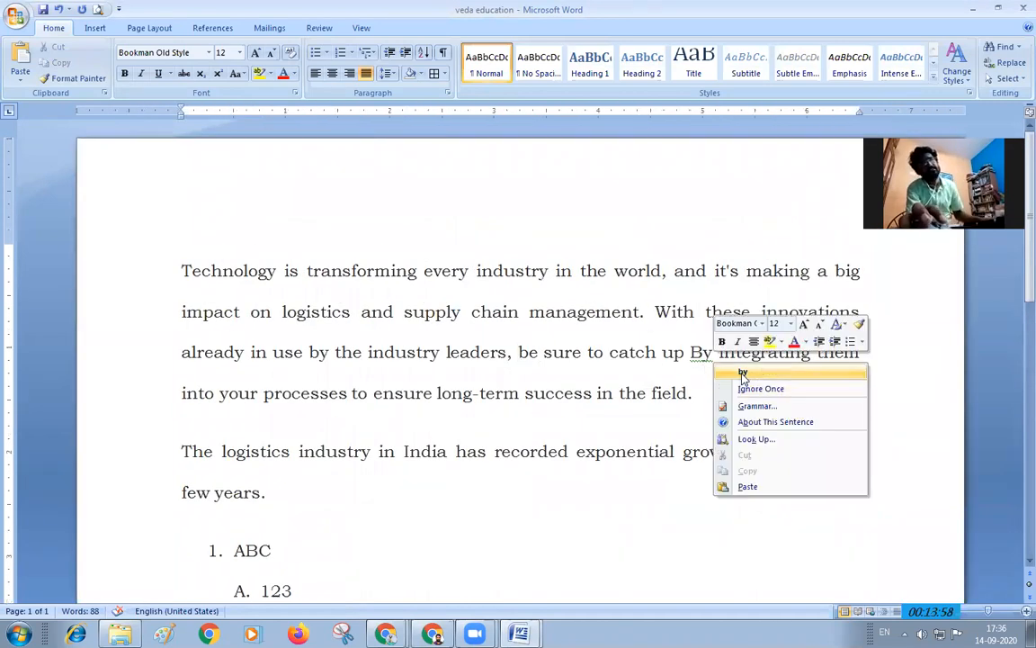
pyautogui.click(744, 371)
pyautogui.click(779, 365)
pyautogui.press('BackSpace')
pyautogui.click(781, 395)
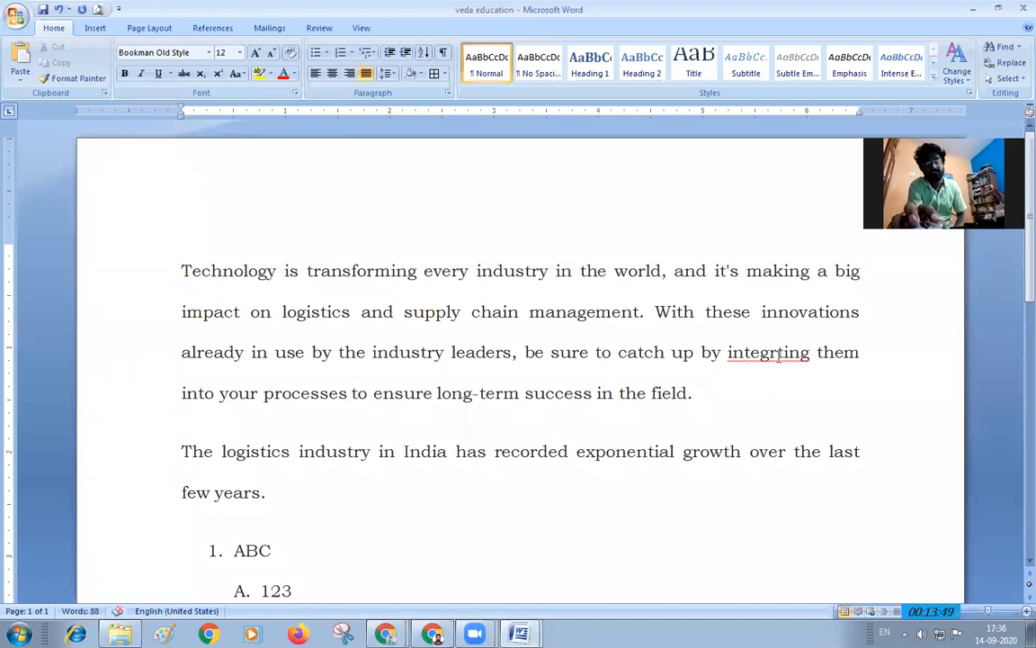
pyautogui.rightClick(778, 351)
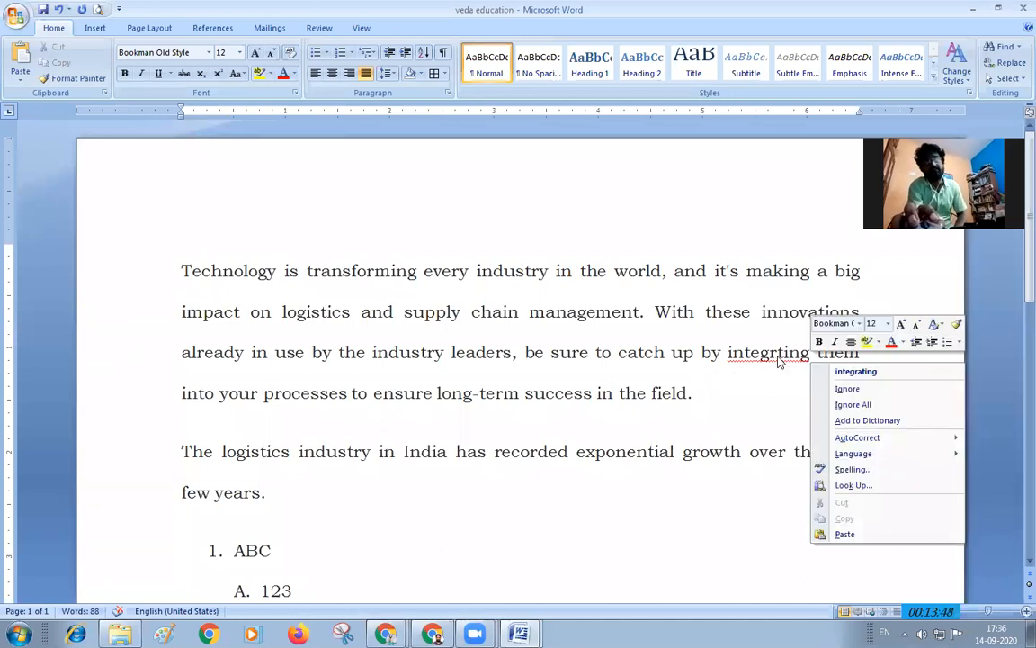
pyautogui.click(845, 372)
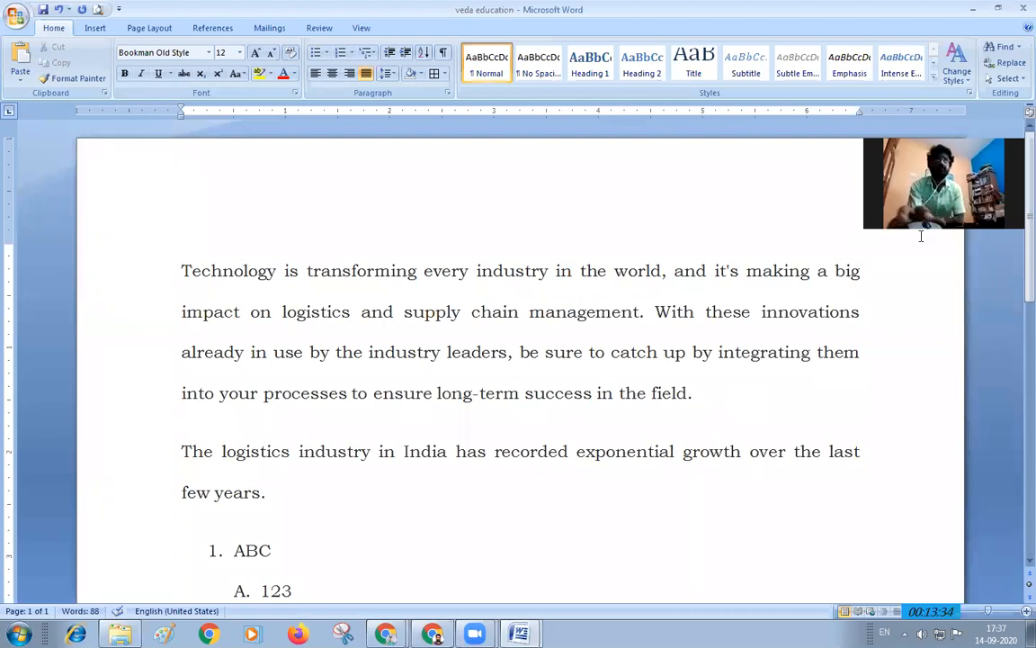
# - Select the entire document, look through the selected text and list, and deselect it
pyautogui.click(1005, 78)
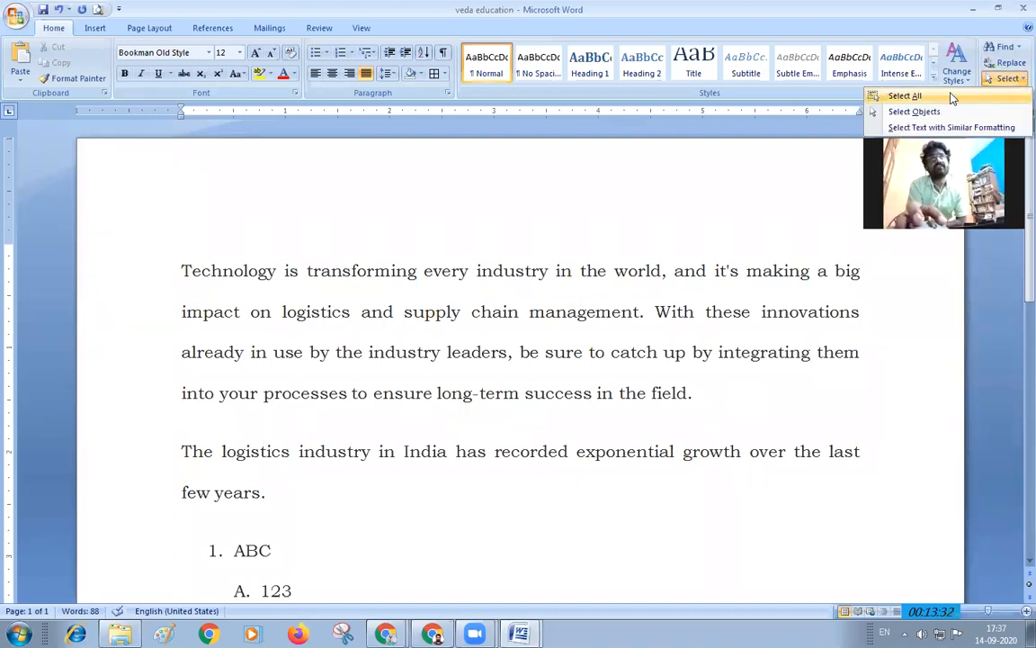
pyautogui.click(911, 97)
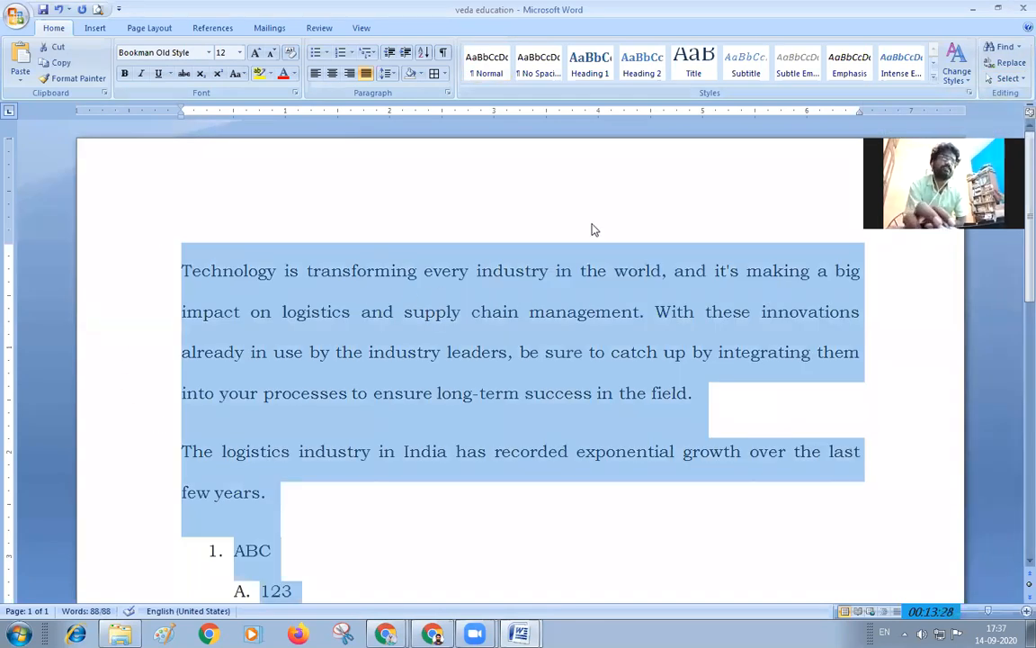
pyautogui.click(1005, 78)
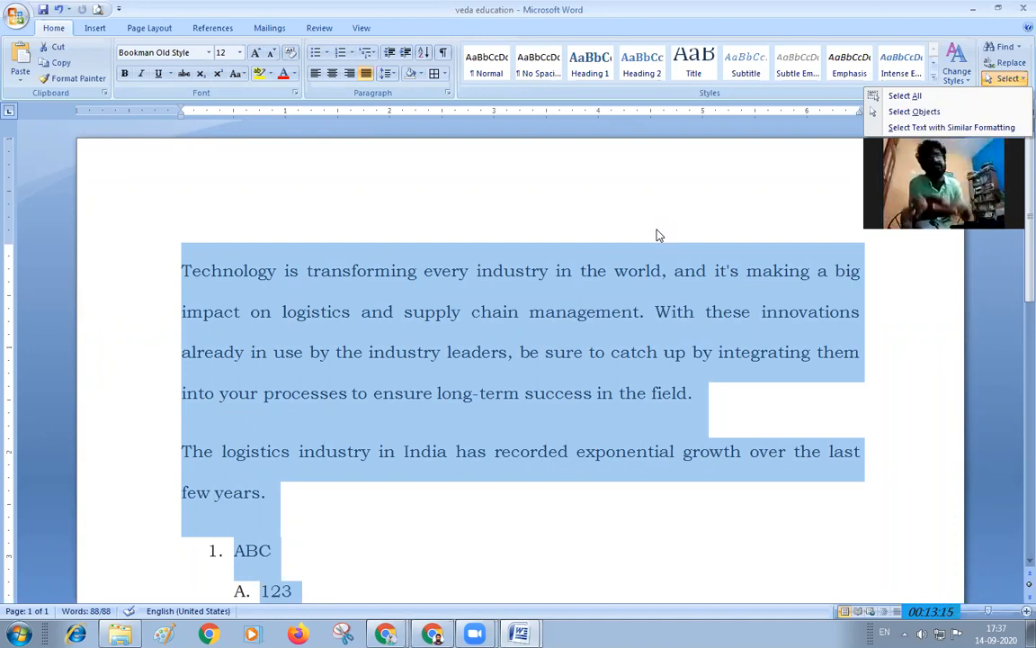
pyautogui.click(746, 212)
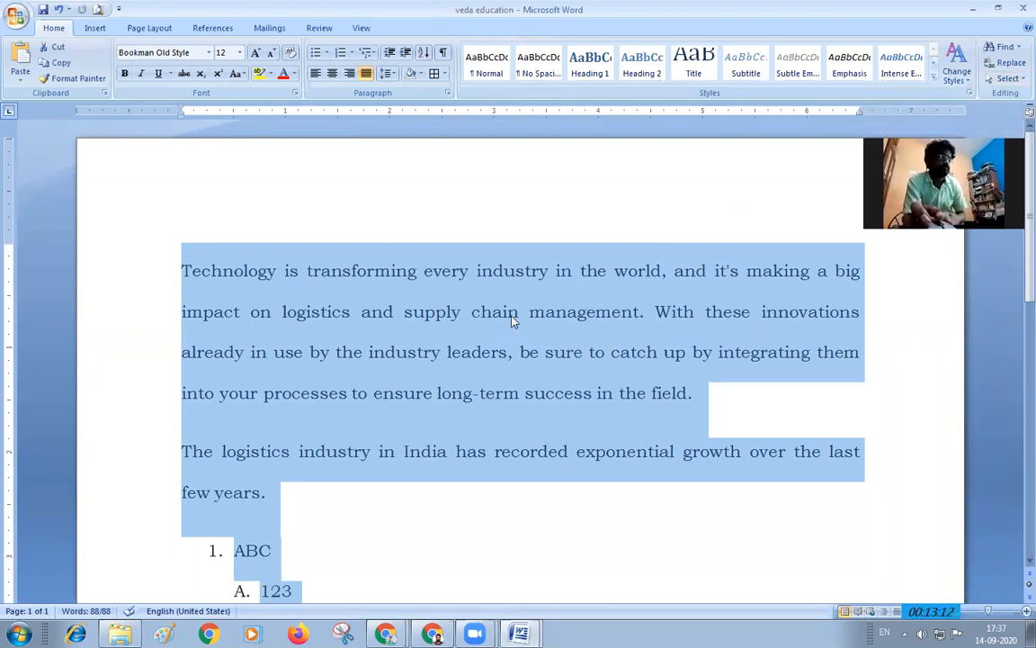
pyautogui.scroll(-3, 512, 317)
pyautogui.scroll(5, 511, 321)
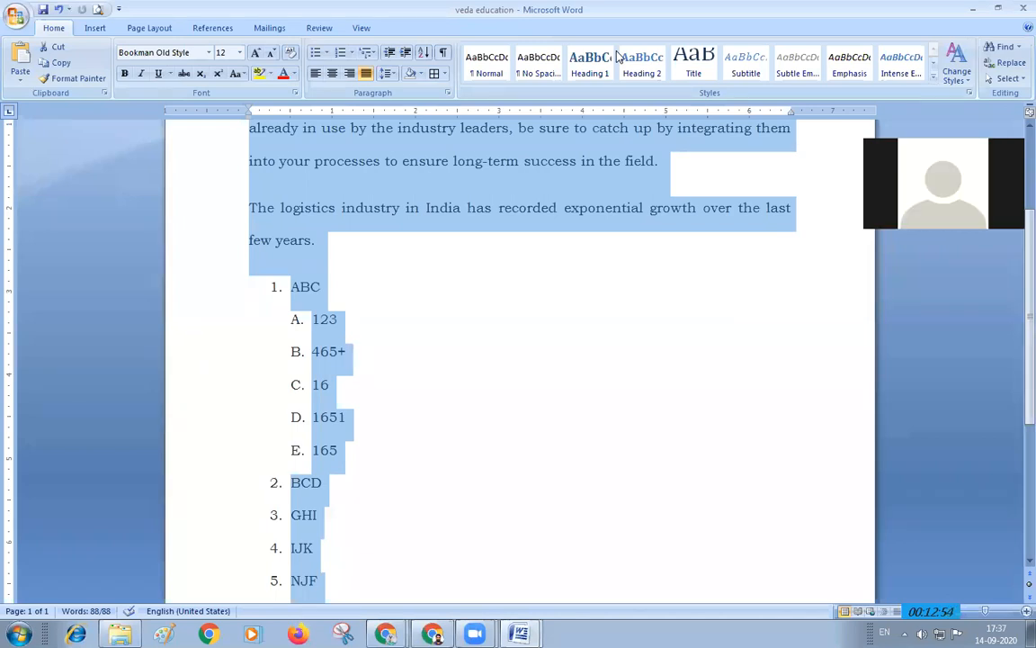
pyautogui.click(430, 231)
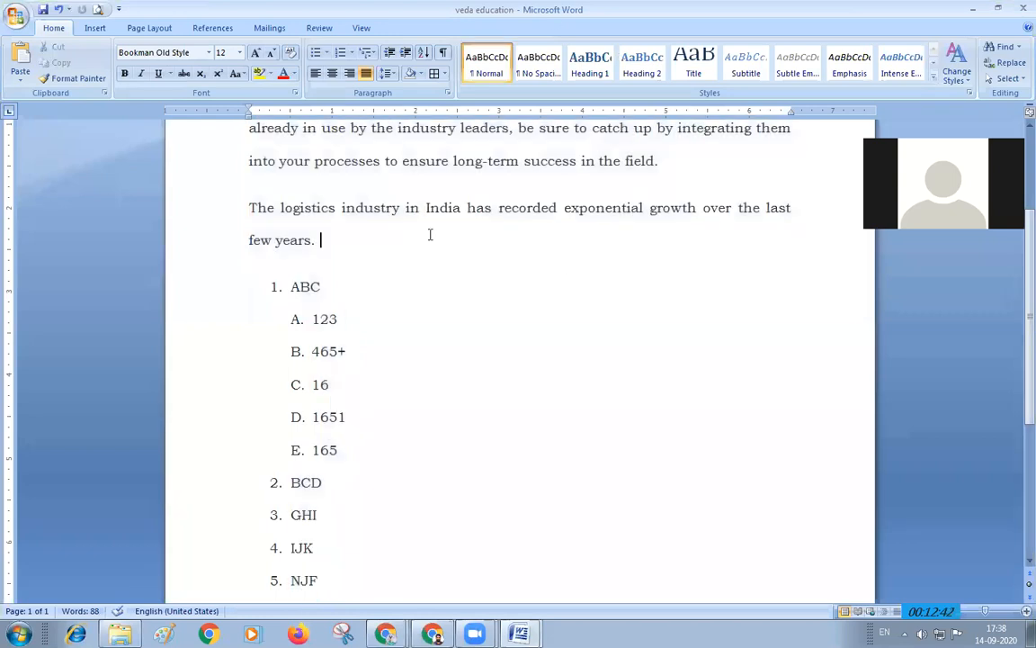
# - Insert three more blank pages at the end of the document
pyautogui.click(97, 29)
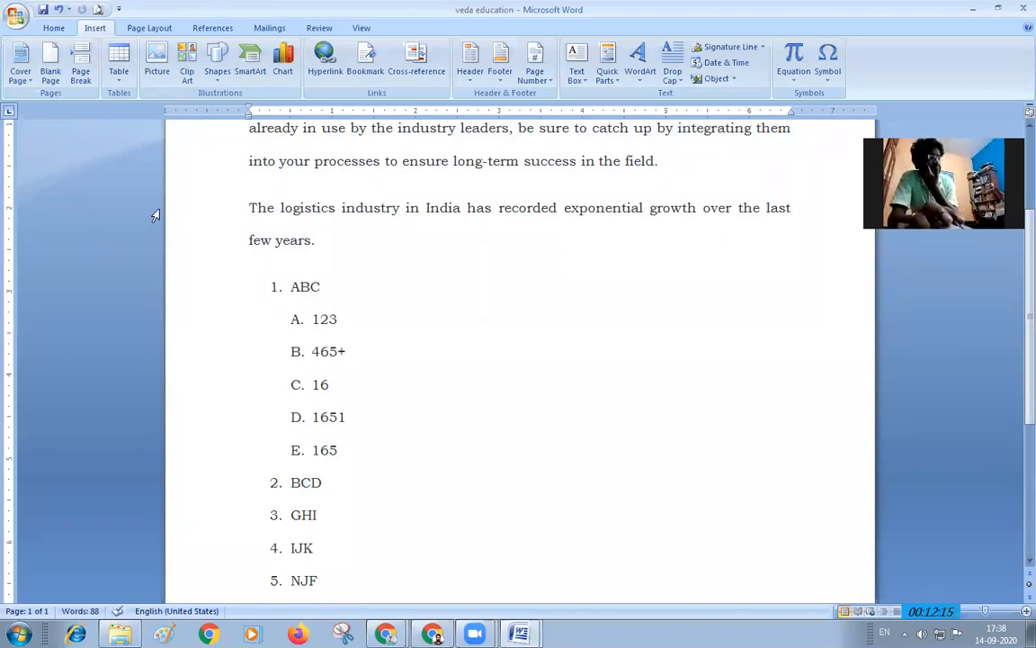
pyautogui.keyDown('ctrl'); pyautogui.scroll(-5, 203, 239); pyautogui.keyUp('ctrl')
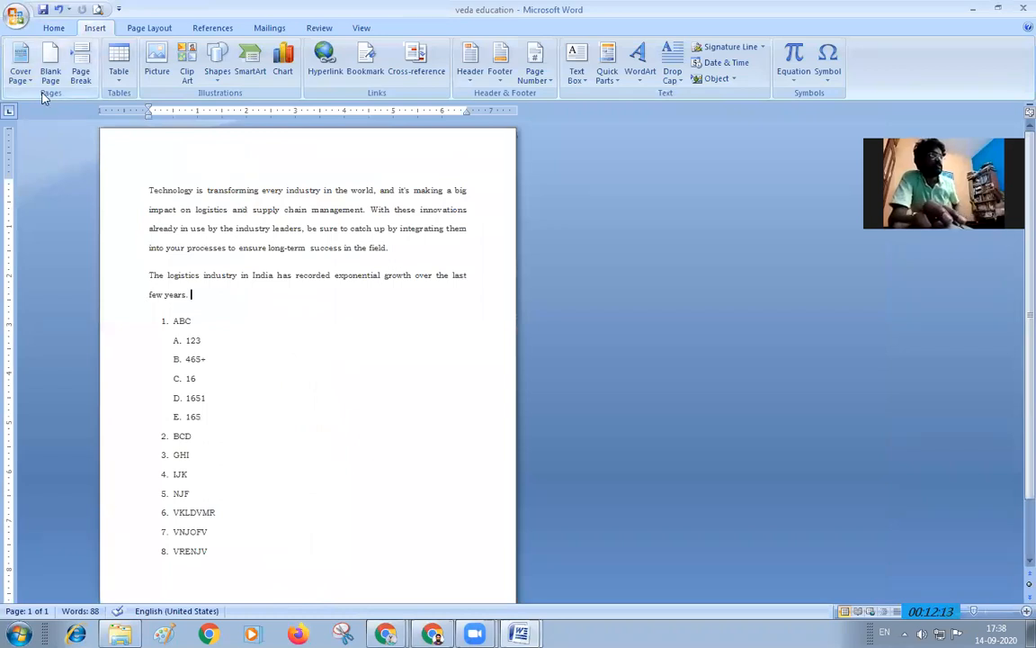
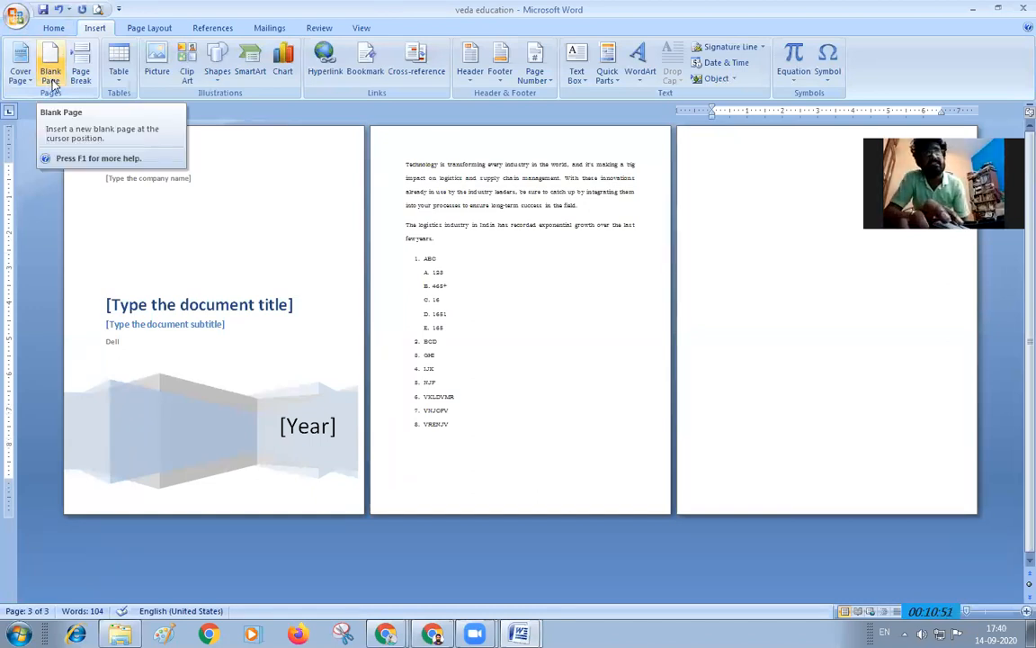
pyautogui.click(52, 81)
pyautogui.click(51, 81)
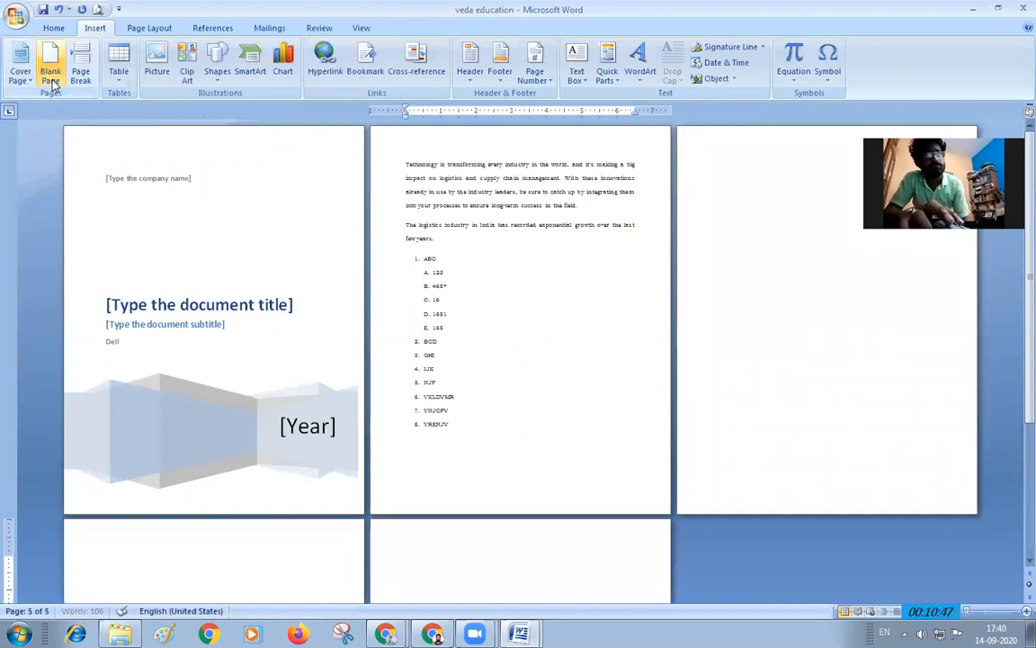
pyautogui.click(51, 81)
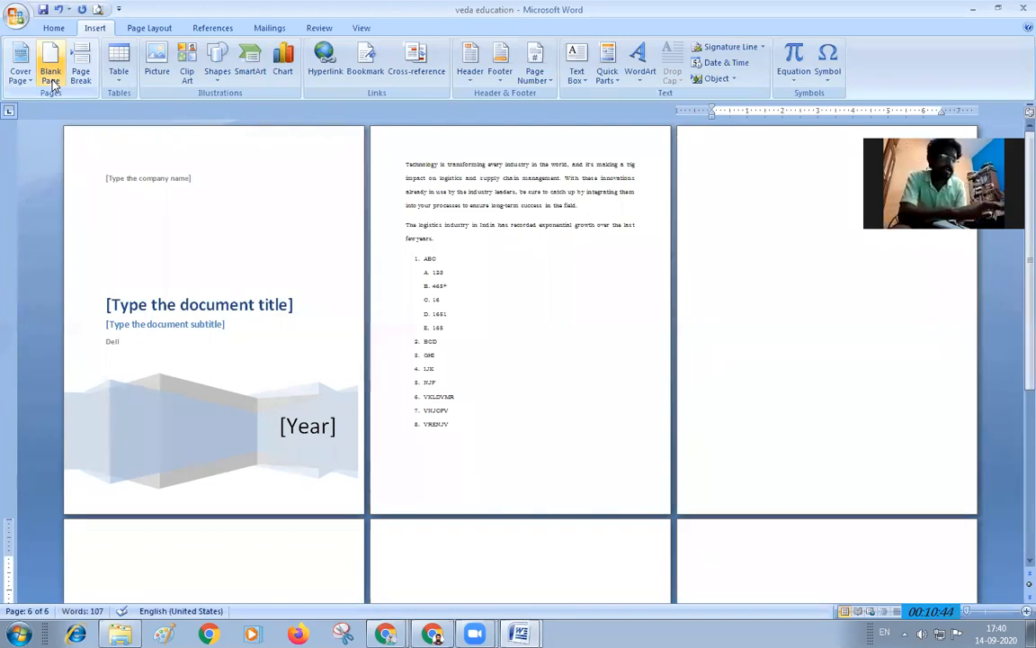
# - Delete the blank pages at the end of the document so it ends on the list page
pyautogui.press('BackSpace')
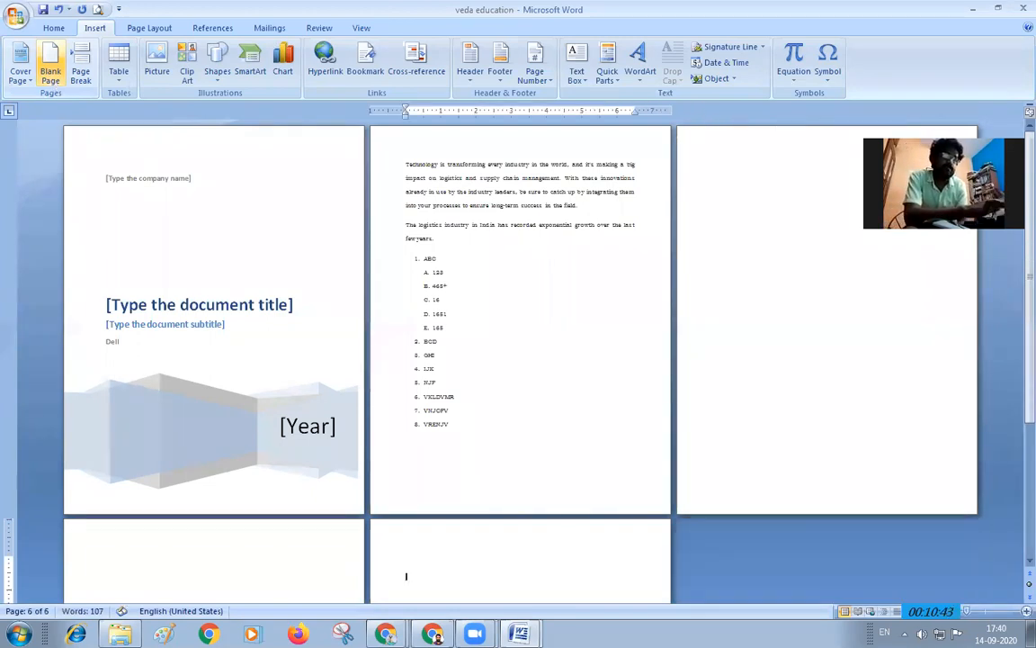
pyautogui.press('BackSpace')
pyautogui.press('BackSpace')
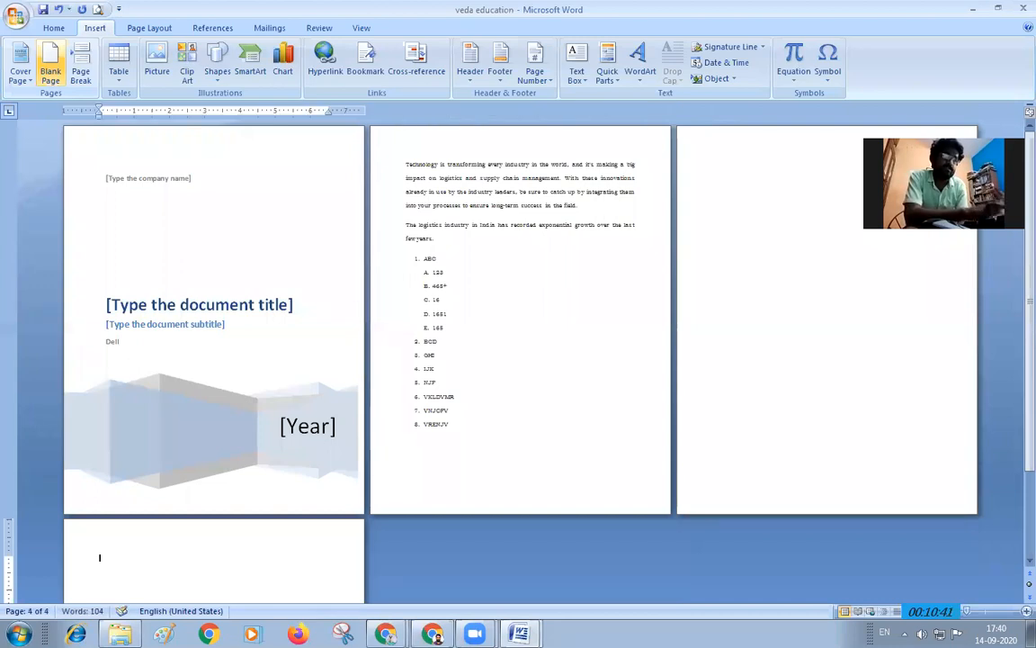
pyautogui.press('BackSpace')
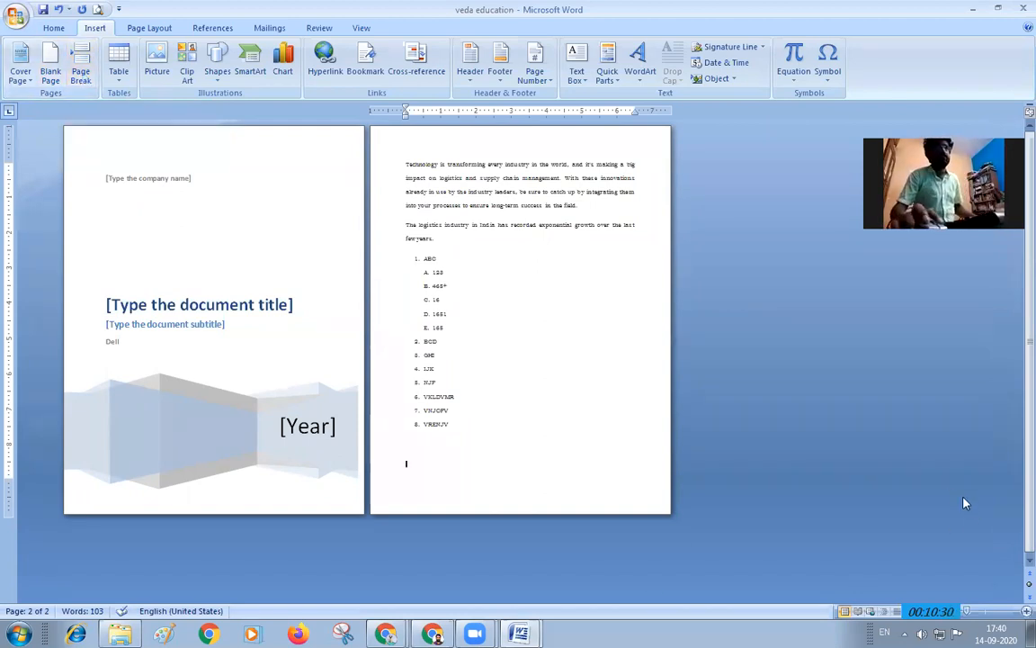
# - Push the paragraph beginning "The logistics industry in India" and its list onto the next page with repeated empty lines
pyautogui.click(535, 104)
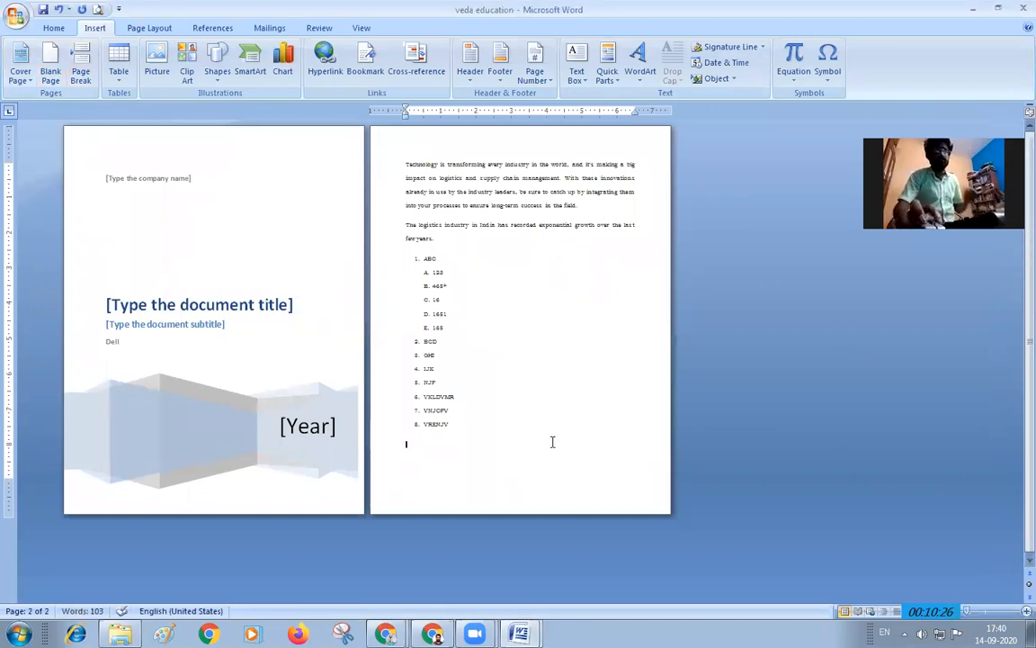
pyautogui.press('Up')
pyautogui.press('Up')
pyautogui.press('Up')
pyautogui.press('Up')
pyautogui.press('Up')
pyautogui.press('Up')
pyautogui.press('Up')
pyautogui.press('Up')
pyautogui.press('Up')
pyautogui.press('Up')
pyautogui.press('Up')
pyautogui.press('Up')
pyautogui.press('Up')
pyautogui.press('Up')
pyautogui.press('Up')
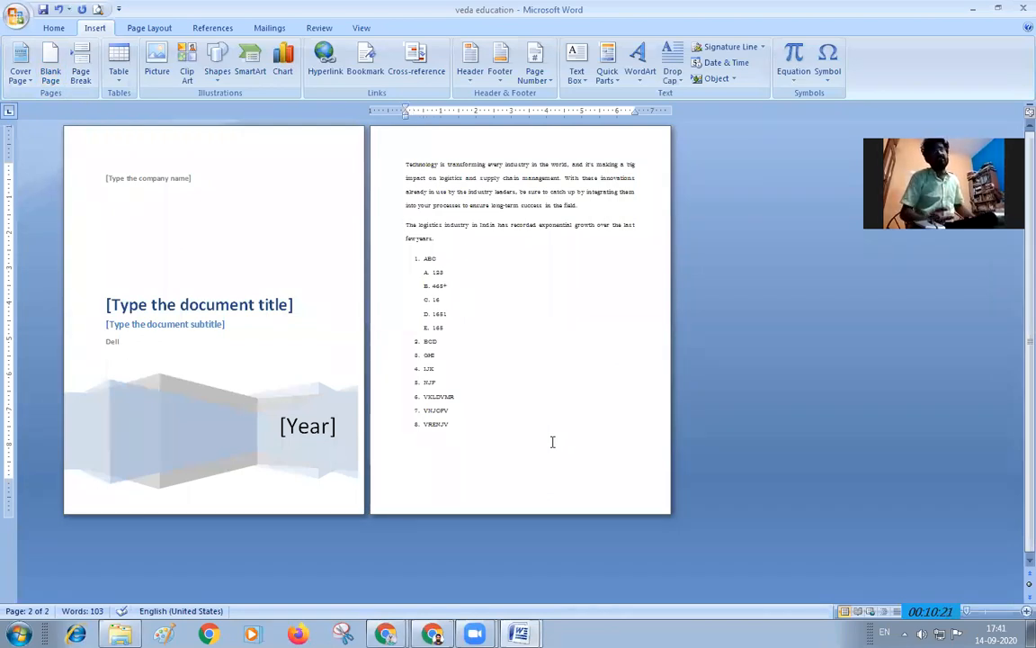
pyautogui.press('Return')
pyautogui.press('Return')
pyautogui.press('Return')
pyautogui.press('Return')
pyautogui.press('Return')
pyautogui.press('Return')
pyautogui.press('Return')
pyautogui.press('Return')
pyautogui.press('Return')
pyautogui.press('Return')
pyautogui.press('Return')
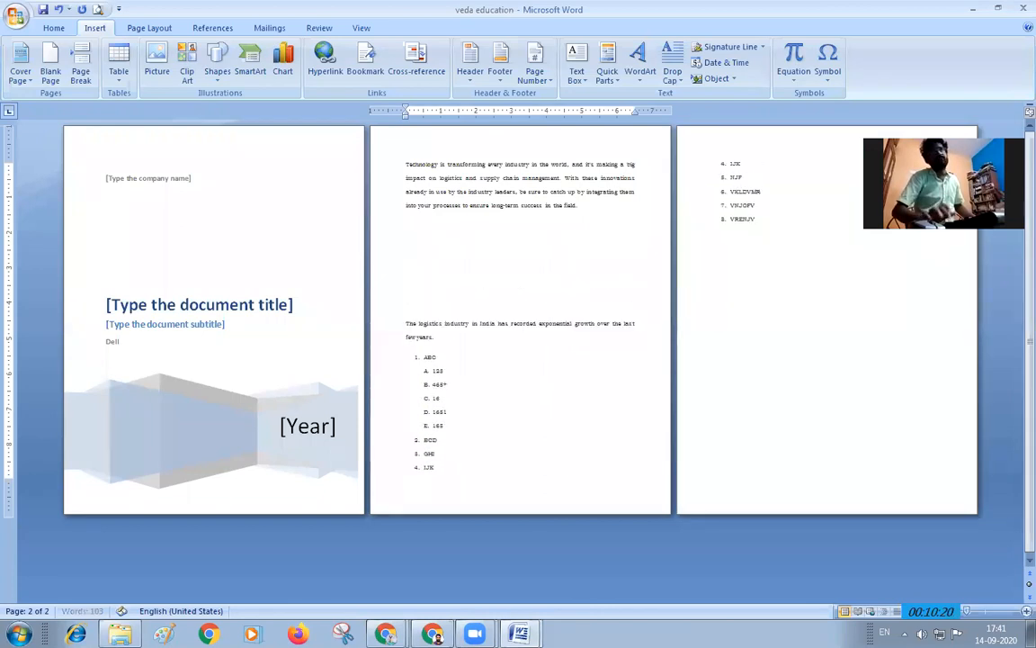
pyautogui.press('Return')
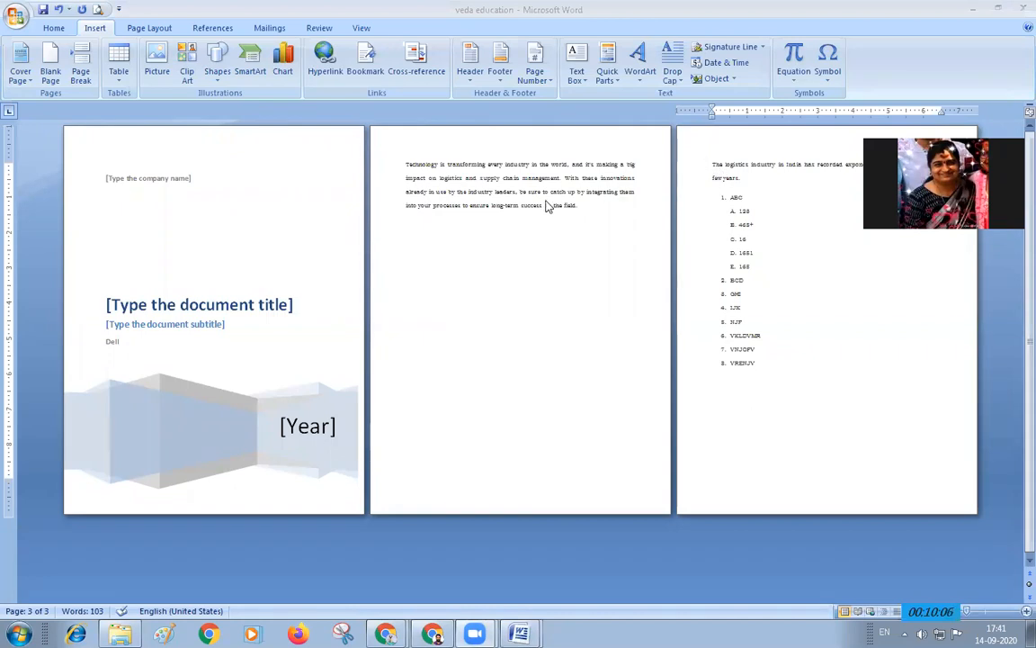
# - Delete the first paragraph's text from "and supply chain management" through part of "your" before "processes"
pyautogui.doubleClick(477, 179)
pyautogui.keyDown('shift'); pyautogui.click(516, 191); pyautogui.keyUp('shift')
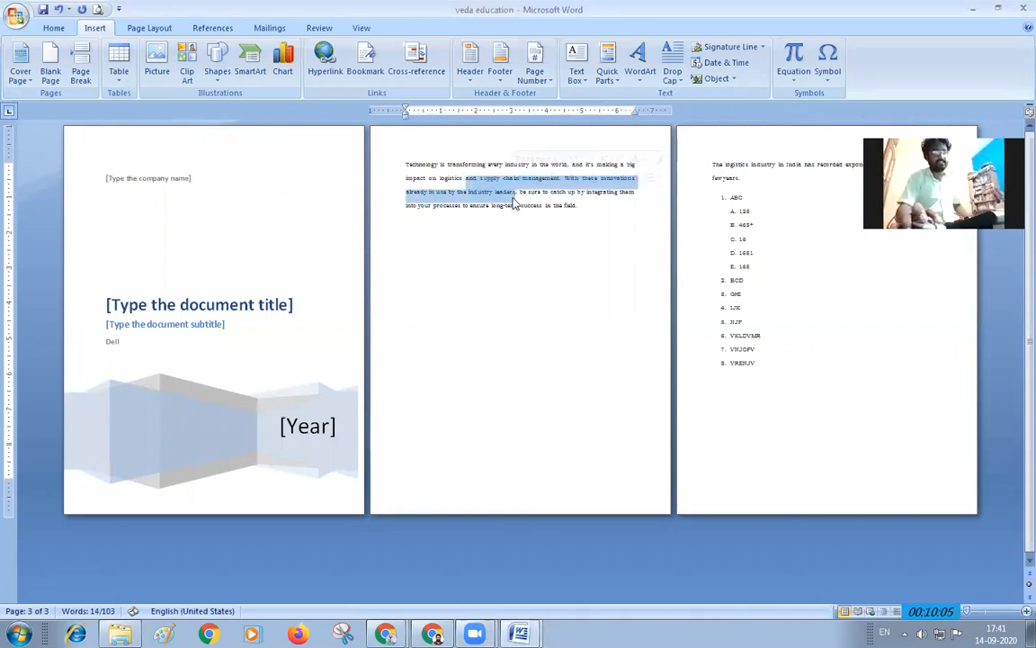
pyautogui.press('Delete')
pyautogui.press('Delete')
pyautogui.press('Delete')
pyautogui.press('Delete')
pyautogui.press('Delete')
pyautogui.press('Delete')
pyautogui.press('Delete')
pyautogui.press('Delete')
pyautogui.press('Delete')
pyautogui.press('Delete')
pyautogui.press('Delete')
pyautogui.press('Delete')
pyautogui.press('Delete')
pyautogui.press('Delete')
pyautogui.press('Delete')
pyautogui.press('Delete')
pyautogui.press('Delete')
pyautogui.press('Delete')
pyautogui.press('Delete')
pyautogui.press('Delete')
pyautogui.press('Delete')
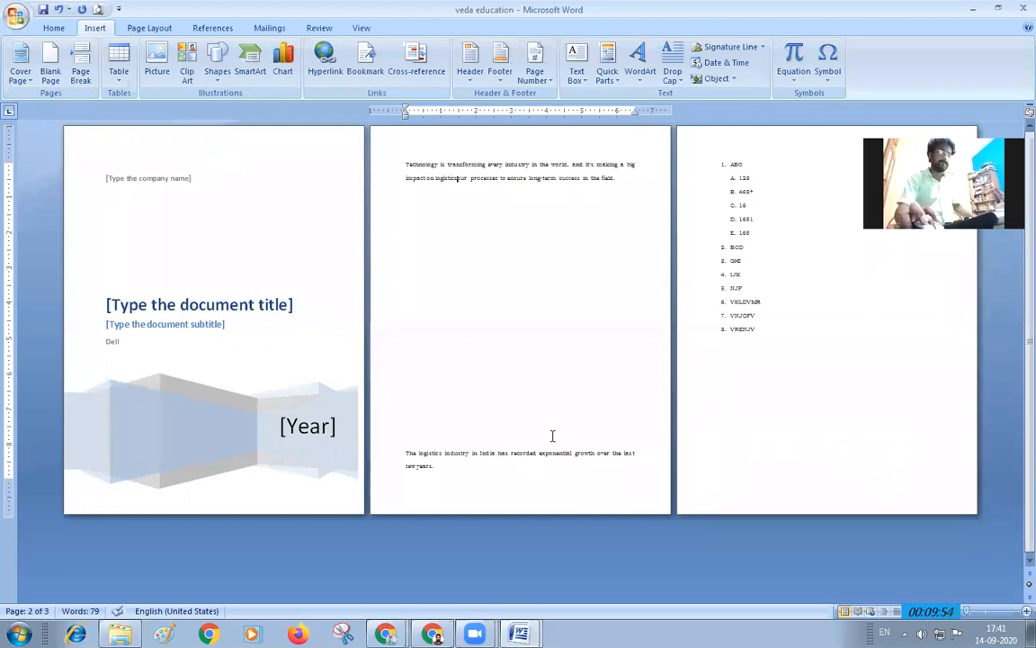
# - Undo the first paragraph's text deletions, the added empty lines and the removal of the blank third page
pyautogui.hotkey('ctrl', 'z')
pyautogui.hotkey('ctrl', 'z')
pyautogui.hotkey('ctrl', 'z')
pyautogui.hotkey('ctrl', 'z')
pyautogui.hotkey('ctrl', 'z')
pyautogui.hotkey('ctrl', 'z')
pyautogui.hotkey('ctrl', 'z')
pyautogui.hotkey('ctrl', 'z')
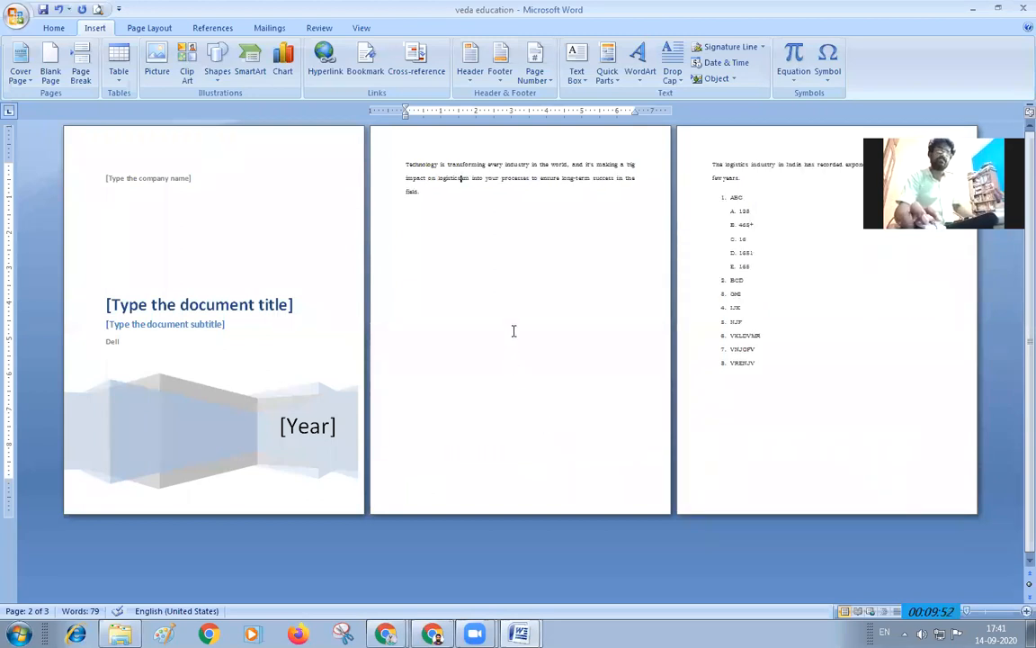
pyautogui.hotkey('ctrl', 'z')
pyautogui.hotkey('ctrl', 'z')
pyautogui.hotkey('ctrl', 'z')
pyautogui.hotkey('ctrl', 'z')
pyautogui.hotkey('ctrl', 'z')
pyautogui.hotkey('ctrl', 'z')
pyautogui.hotkey('ctrl', 'z')
pyautogui.hotkey('ctrl', 'z')
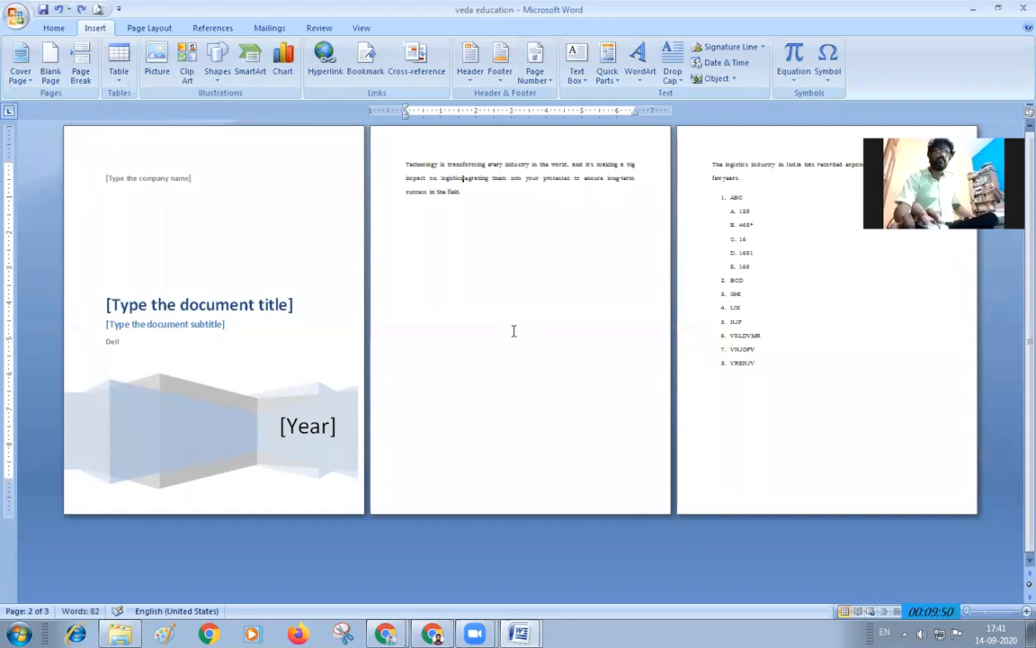
pyautogui.hotkey('ctrl', 'z')
pyautogui.hotkey('ctrl', 'z')
pyautogui.hotkey('ctrl', 'z')
pyautogui.hotkey('ctrl', 'z')
pyautogui.hotkey('ctrl', 'z')
pyautogui.hotkey('ctrl', 'z')
pyautogui.hotkey('ctrl', 'z')
pyautogui.hotkey('ctrl', 'z')
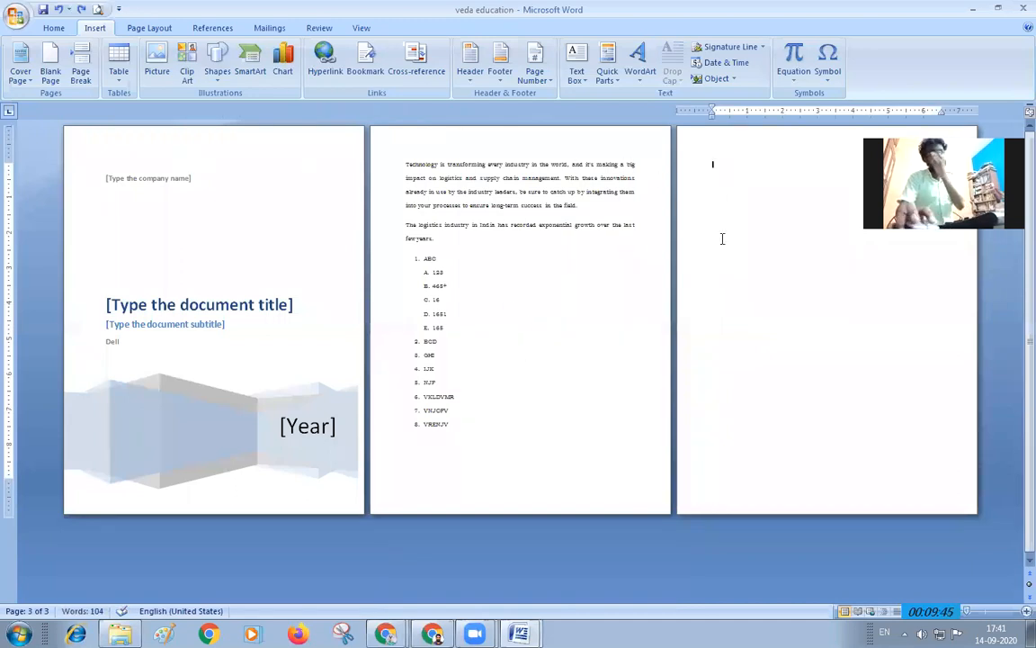
# - Remove the blank last page and insert a page break before the paragraph beginning "The logistics industry in India"
pyautogui.press('BackSpace')
pyautogui.press('BackSpace')
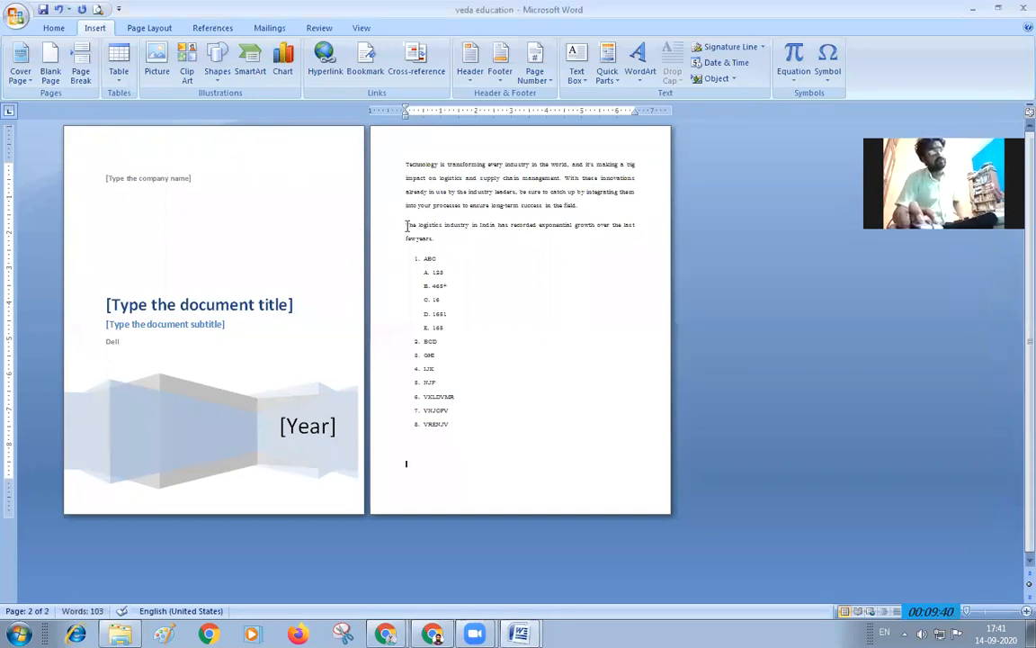
pyautogui.moveTo(404, 226); pyautogui.dragTo(459, 435)
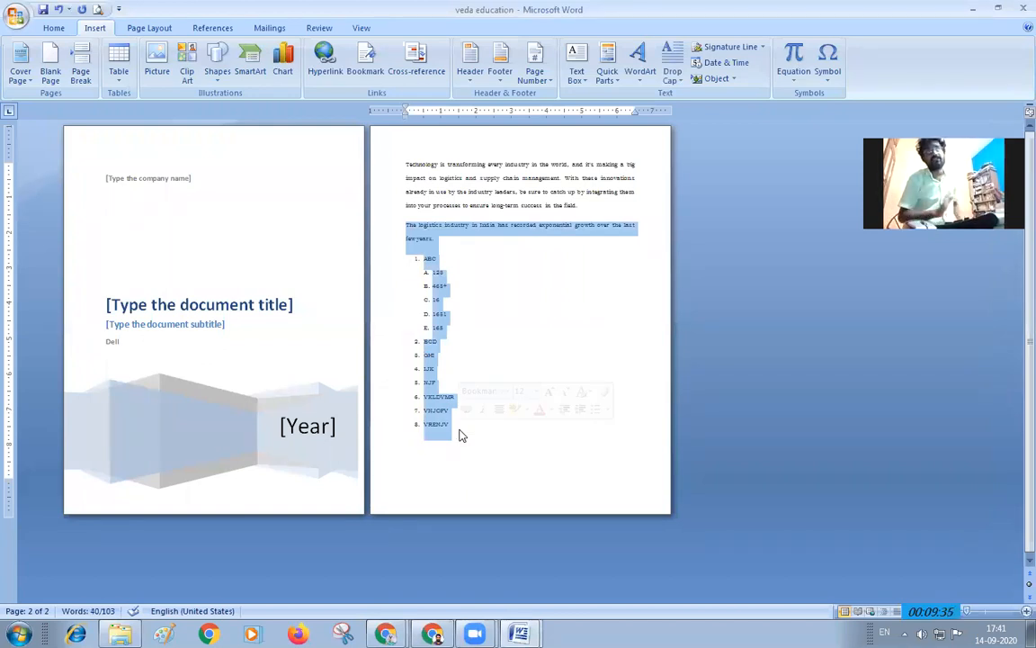
pyautogui.click(407, 231)
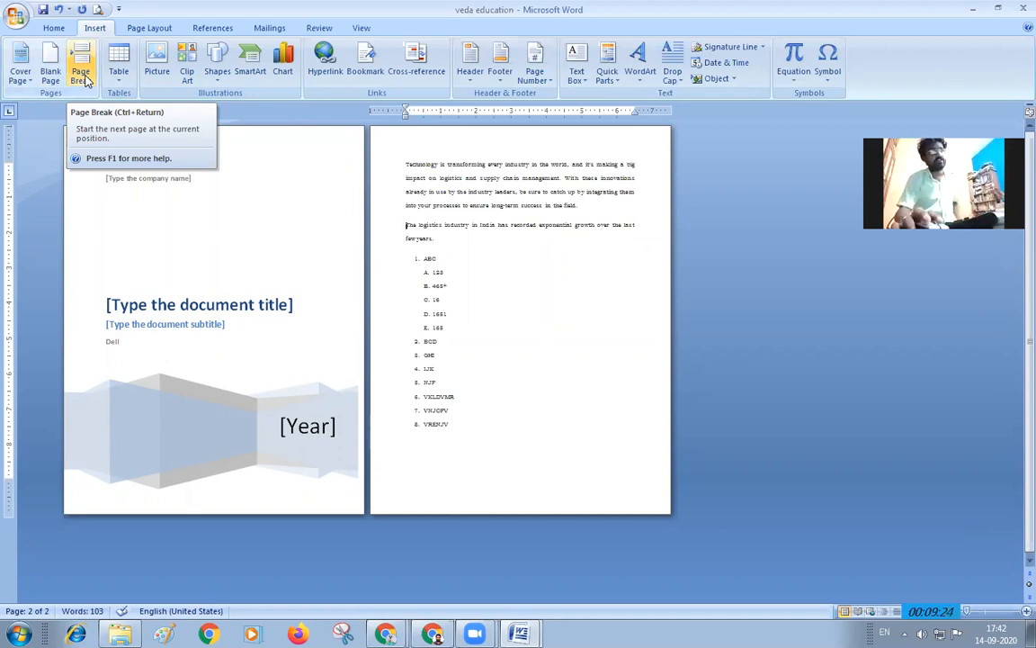
pyautogui.click(81, 75)
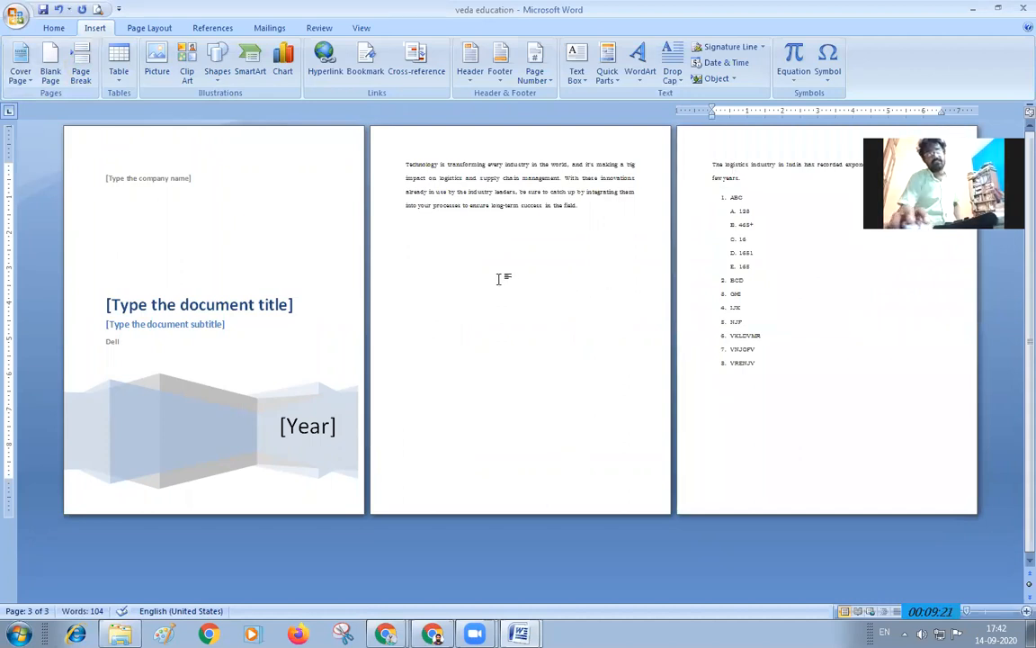
# - Enter "4516515" and several random-letter lines below the first paragraph, and delete all of them except the last line
pyautogui.click(550, 186)
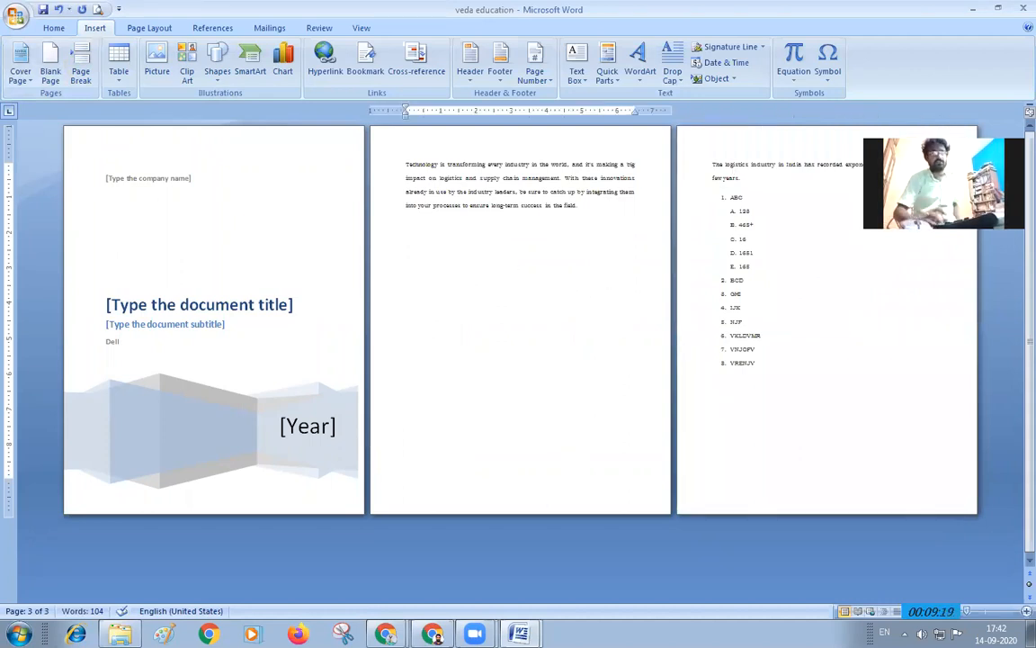
pyautogui.write('4516515')
pyautogui.press('Return')
pyautogui.press('Return')
pyautogui.write('jukmnhsdfr')
pyautogui.press('Return')
pyautogui.press('Return')
pyautogui.write('myukmykf')
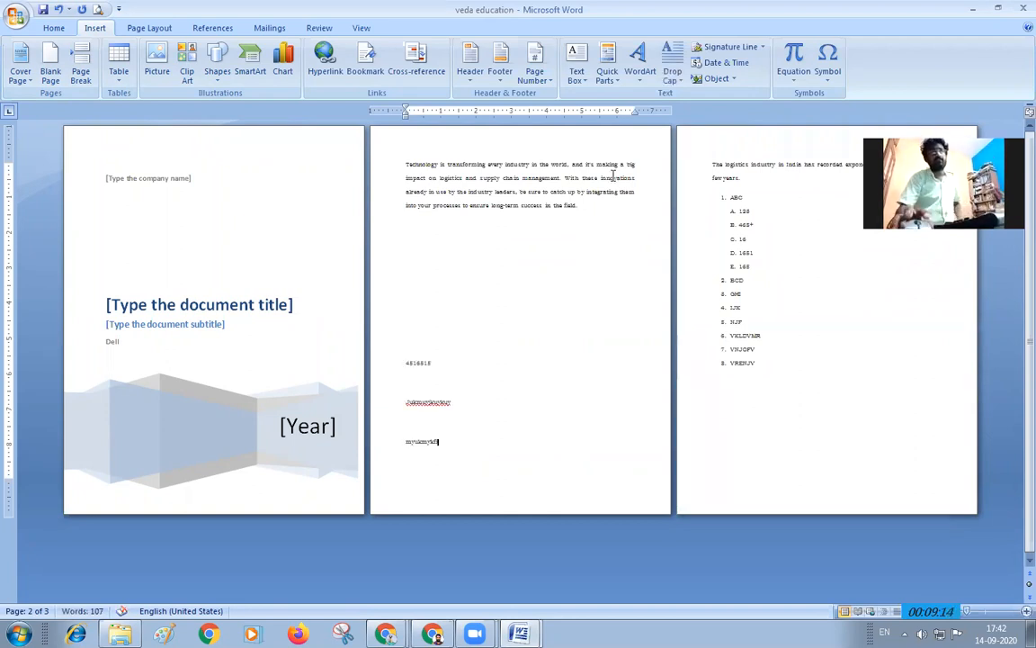
pyautogui.write('mnmyukmdfrmdr')
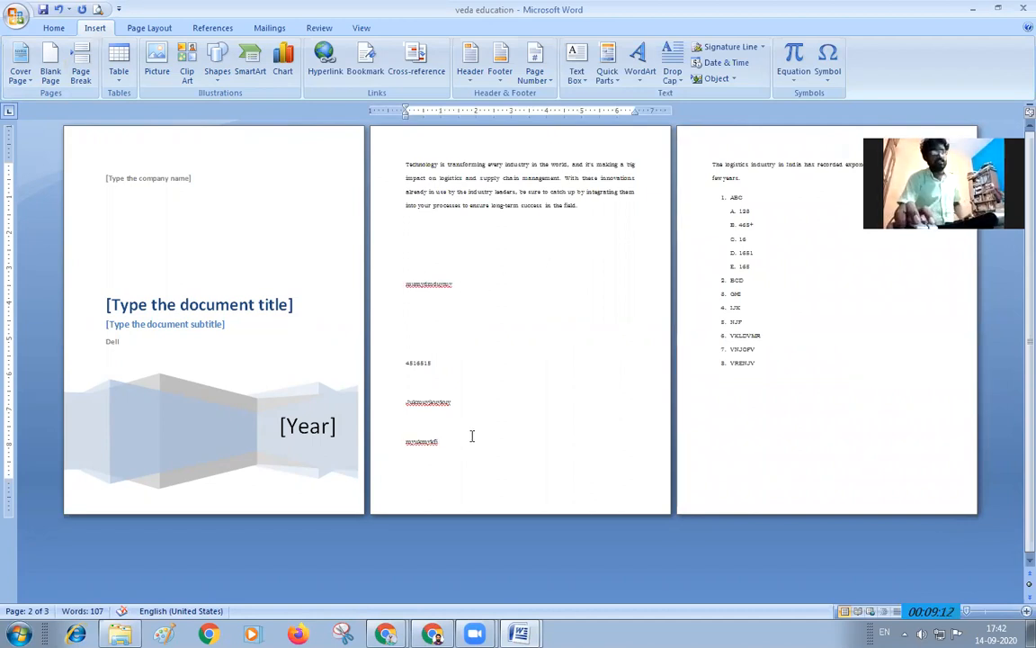
pyautogui.moveTo(472, 435); pyautogui.dragTo(398, 288)
pyautogui.press('Delete')
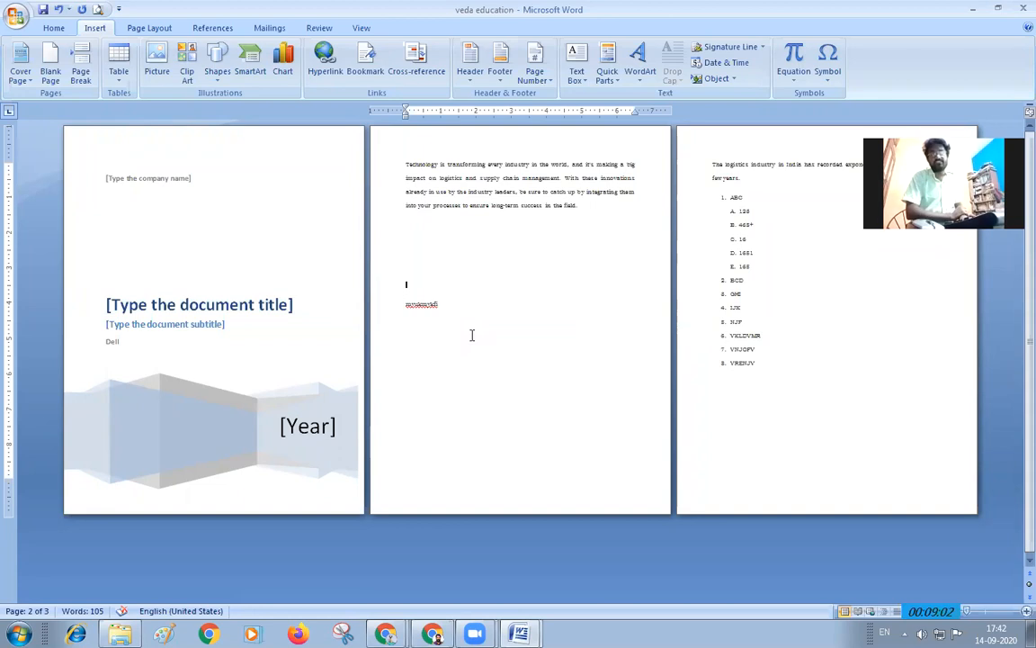
# - Delete the leftover random-letter line, the page break and the first letters of the paragraph about the logistics industry in India
pyautogui.press('Delete')
pyautogui.press('Delete')
pyautogui.press('Delete')
pyautogui.press('Delete')
pyautogui.press('Delete')
pyautogui.press('Delete')
pyautogui.press('Delete')
pyautogui.press('Delete')
pyautogui.press('Delete')
pyautogui.press('Delete')
pyautogui.press('Delete')
pyautogui.press('Delete')
pyautogui.press('Delete')
pyautogui.press('Delete')
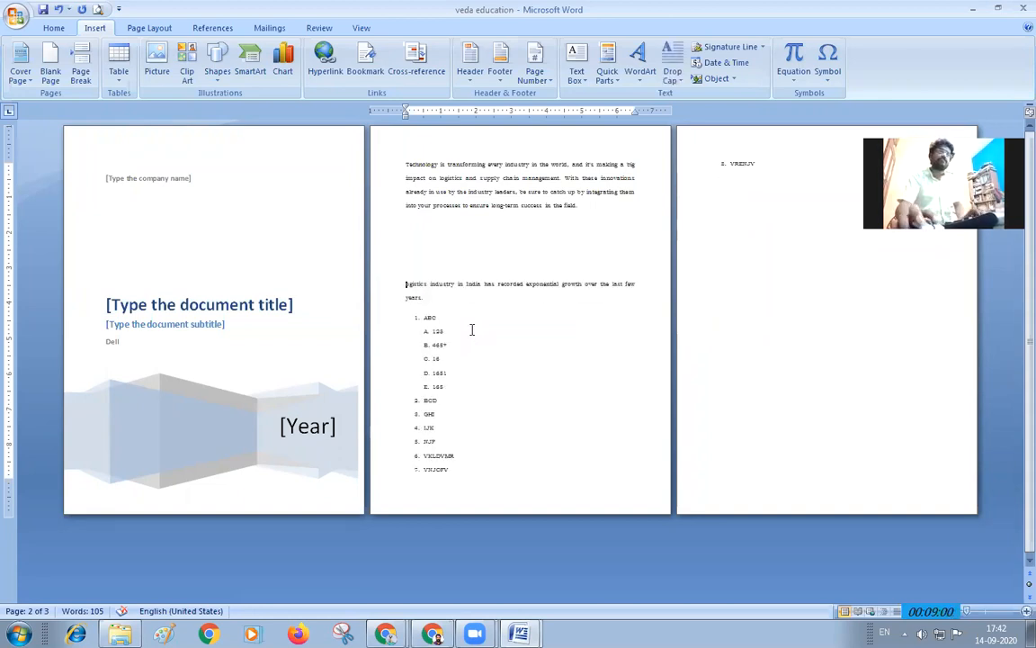
# - Restore the deleted opening letters of the logistics paragraph and remove an empty line above it
pyautogui.hotkey('ctrl', 'z')
pyautogui.hotkey('ctrl', 'z')
pyautogui.hotkey('ctrl', 'z')
pyautogui.hotkey('ctrl', 'z')
pyautogui.press('Up')
pyautogui.press('Up')
pyautogui.press('Up')
pyautogui.press('Delete')
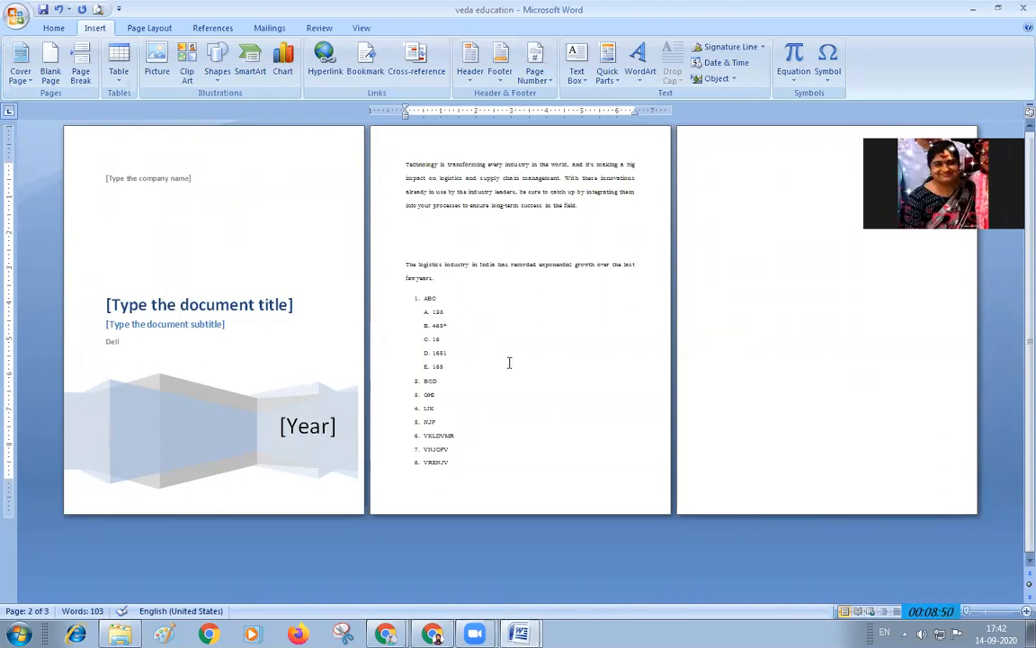
# - Zoom the document in to 60% and out to 10%, and return it to 50%
pyautogui.rightClick(947, 614)
pyautogui.click(947, 602)
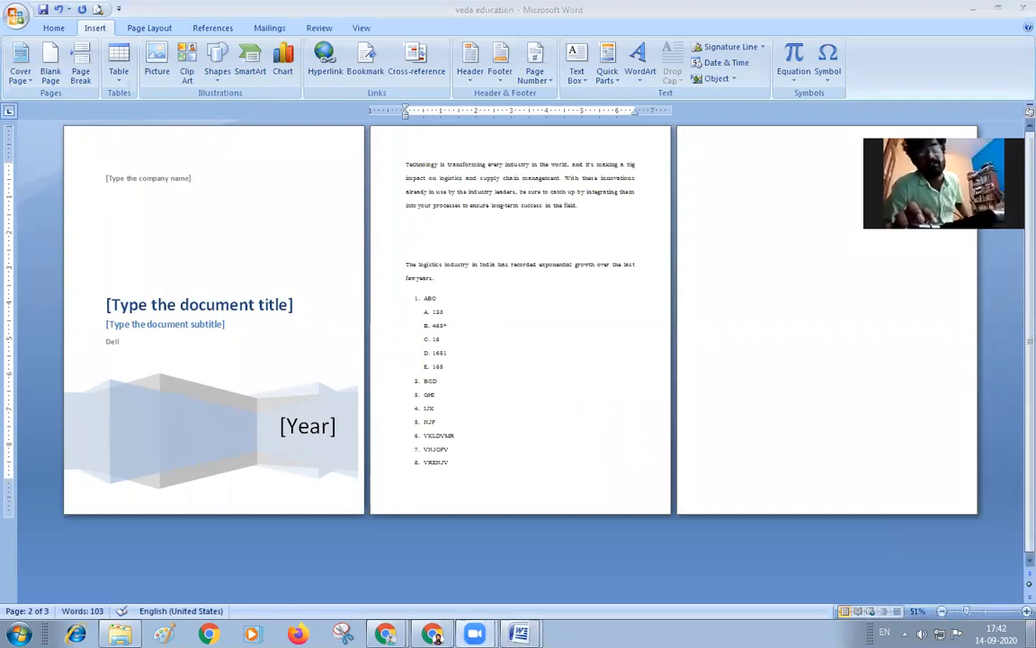
pyautogui.click(1026, 612)
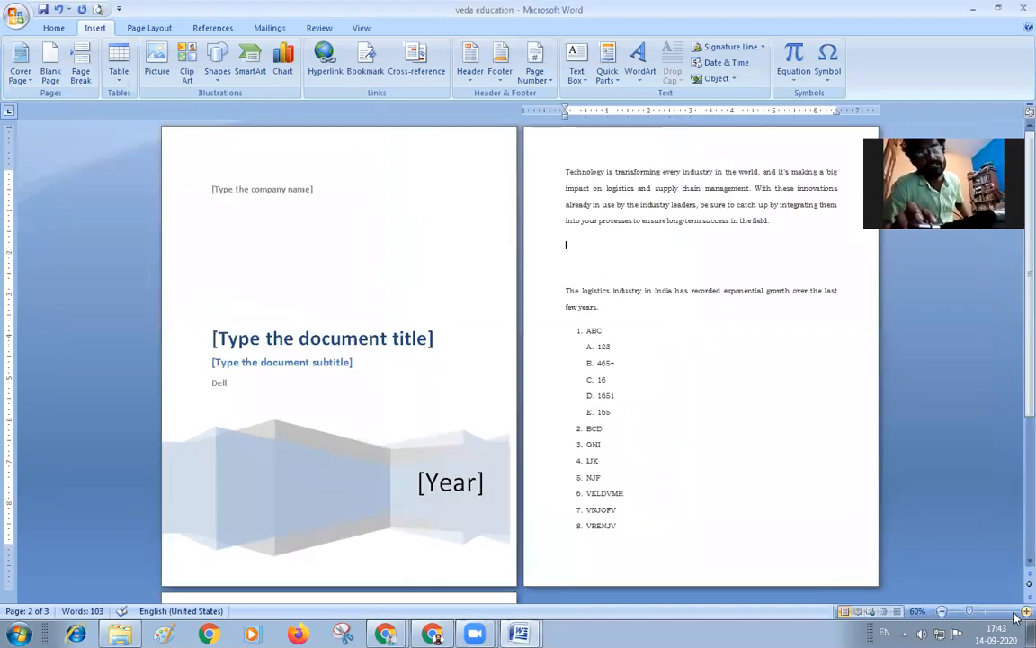
pyautogui.click(941, 612)
pyautogui.click(942, 612)
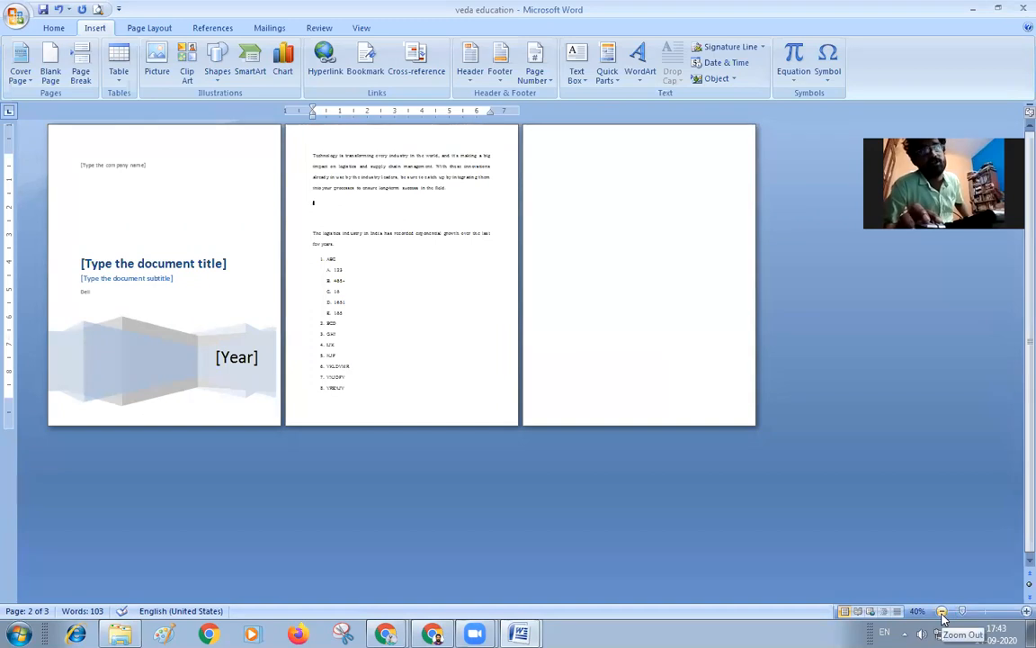
pyautogui.click(1025, 612)
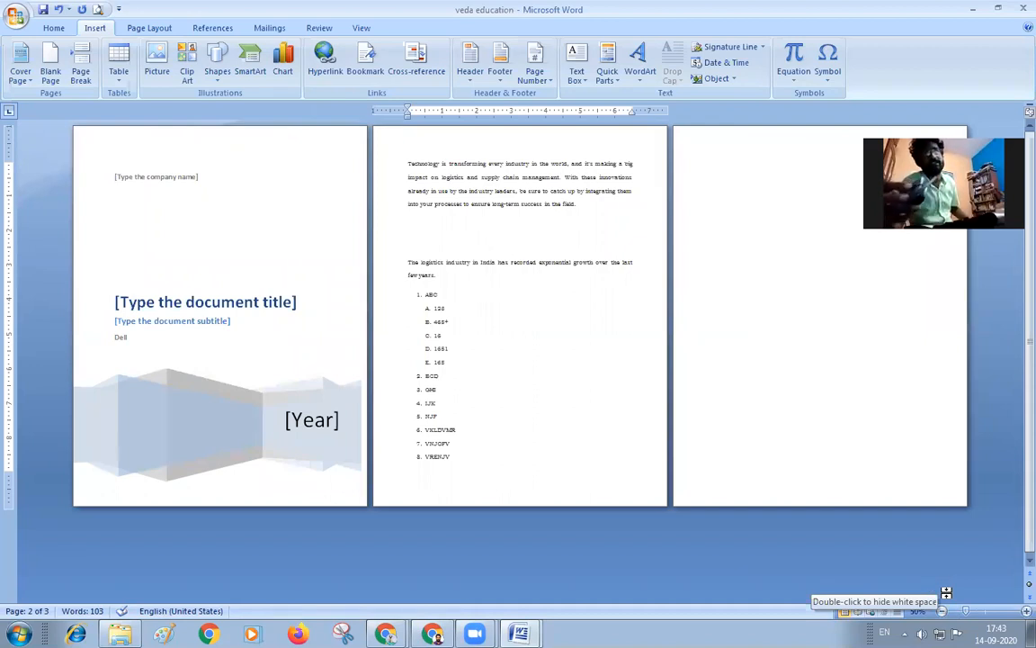
pyautogui.scroll(-2, 946, 593)
pyautogui.scroll(3, 946, 593)
pyautogui.scroll(-5, 946, 594)
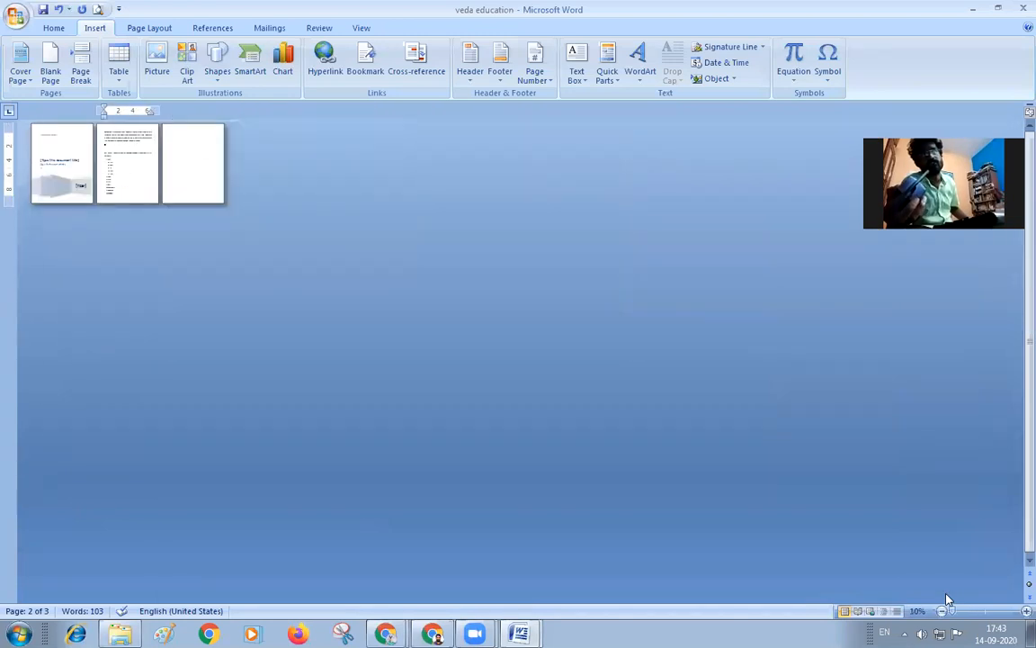
pyautogui.scroll(4, 946, 596)
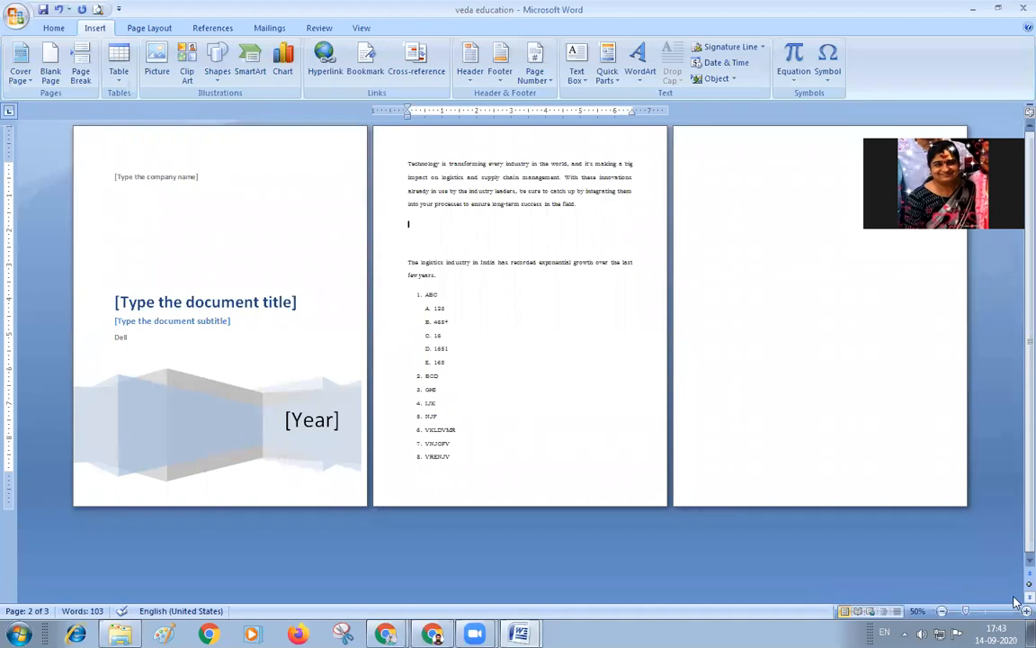
# - Remove the empty lines between the first paragraph and the logistics paragraph
pyautogui.press('BackSpace')
pyautogui.press('BackSpace')
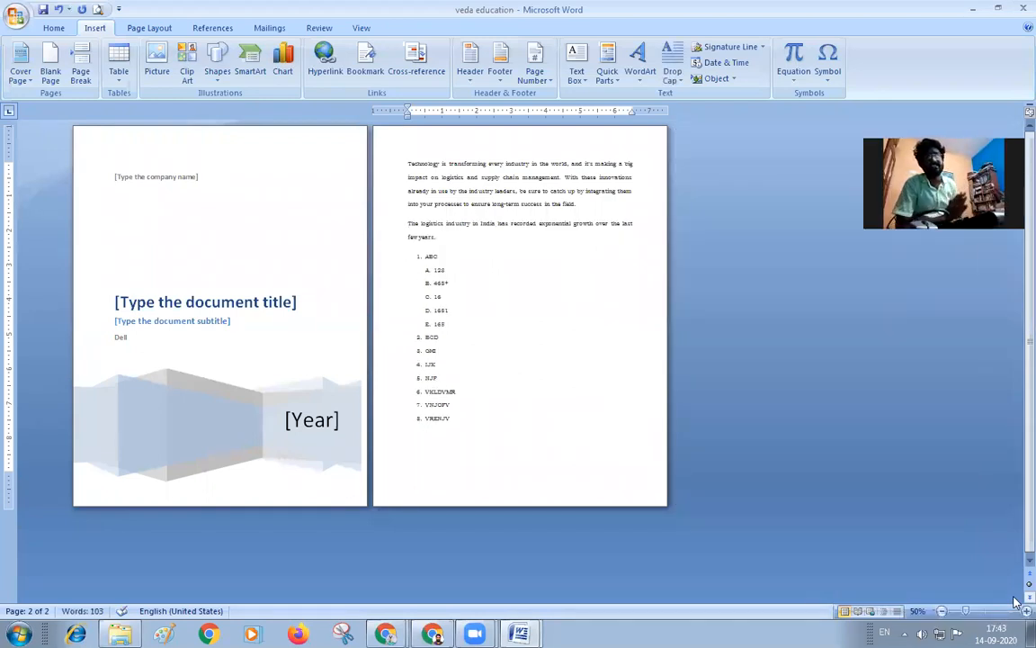
# - Push the logistics paragraph and its numbered list onto the third page by adding empty lines above it
pyautogui.press('Return')
pyautogui.press('Return')
pyautogui.press('Return')
pyautogui.press('Return')
pyautogui.press('Return')
pyautogui.press('Return')
pyautogui.press('Return')
pyautogui.press('Return')
pyautogui.press('Return')
pyautogui.press('Return')
pyautogui.press('Return')
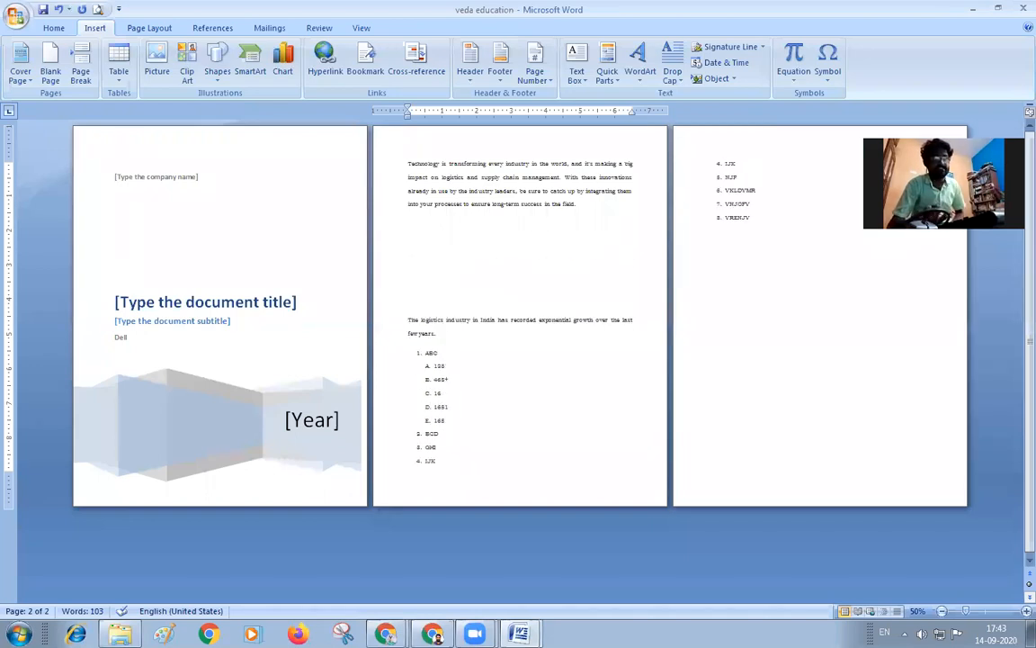
pyautogui.press('Return')
pyautogui.press('Return')
pyautogui.press('Return')
pyautogui.press('Return')
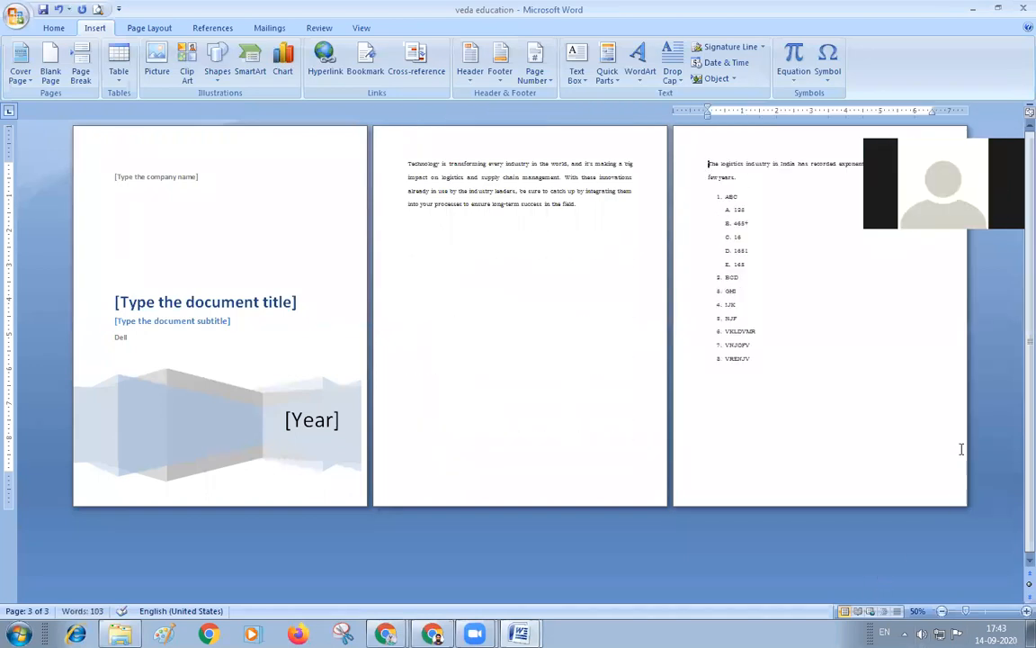
# - Enter several random-letter lines in the empty space below the first paragraph on page 2, ending with "trsbtes"
pyautogui.click(549, 303)
pyautogui.write('Nlkjfdnoj kngni ng')
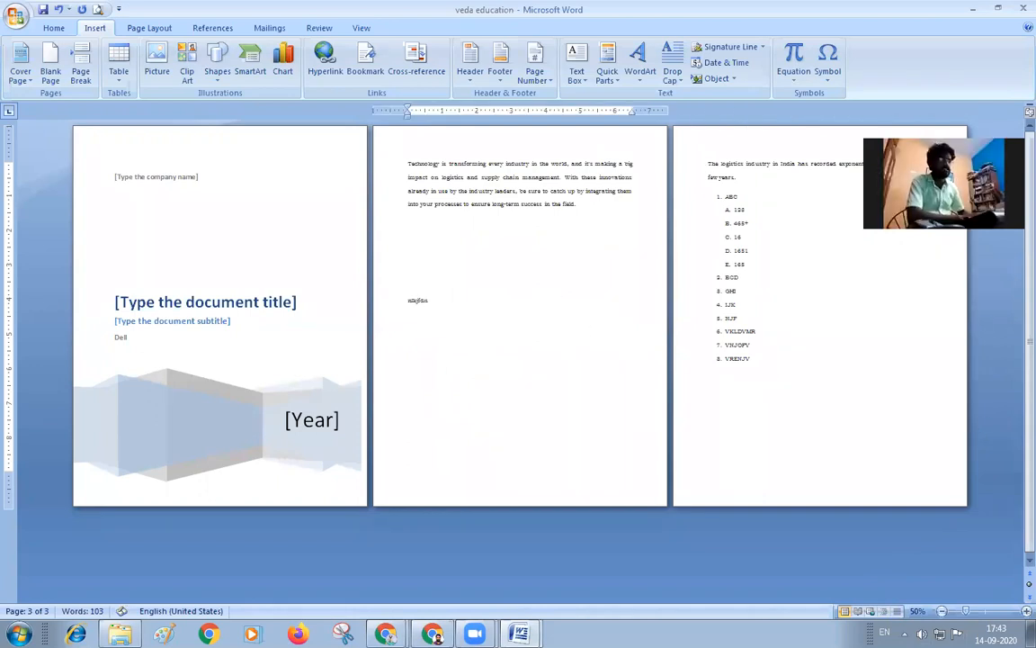
pyautogui.press('Return')
pyautogui.press('Return')
pyautogui.write('Rgnbg')
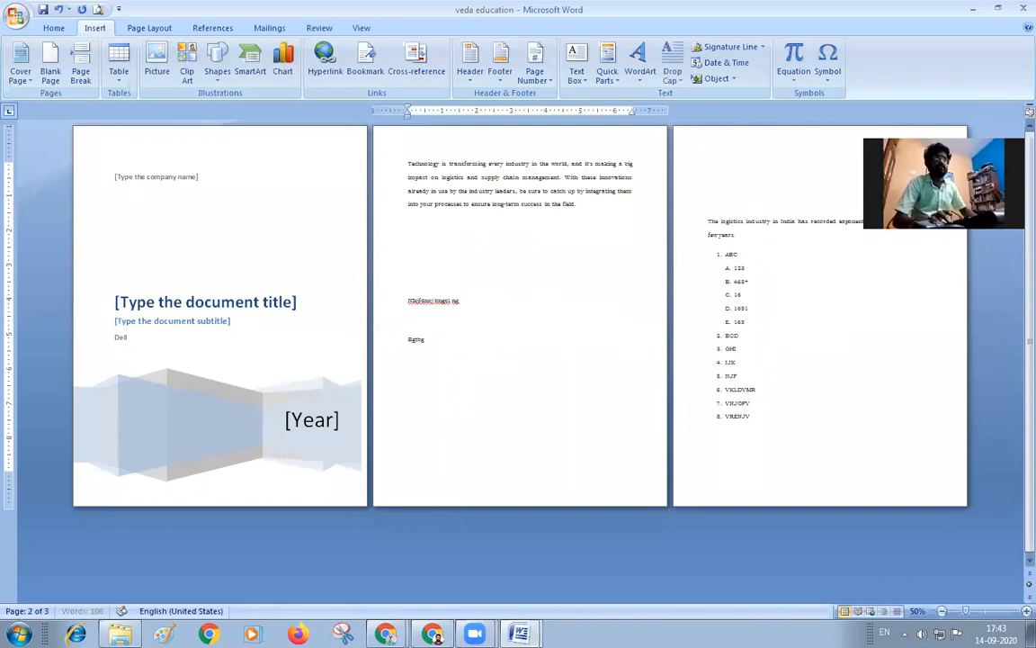
pyautogui.press('Return')
pyautogui.write('Rgnbgtgb')
pyautogui.press('Return')
pyautogui.write('R')
pyautogui.press('Return')
pyautogui.write('b')
pyautogui.press('Return')
pyautogui.write('trsbtes')
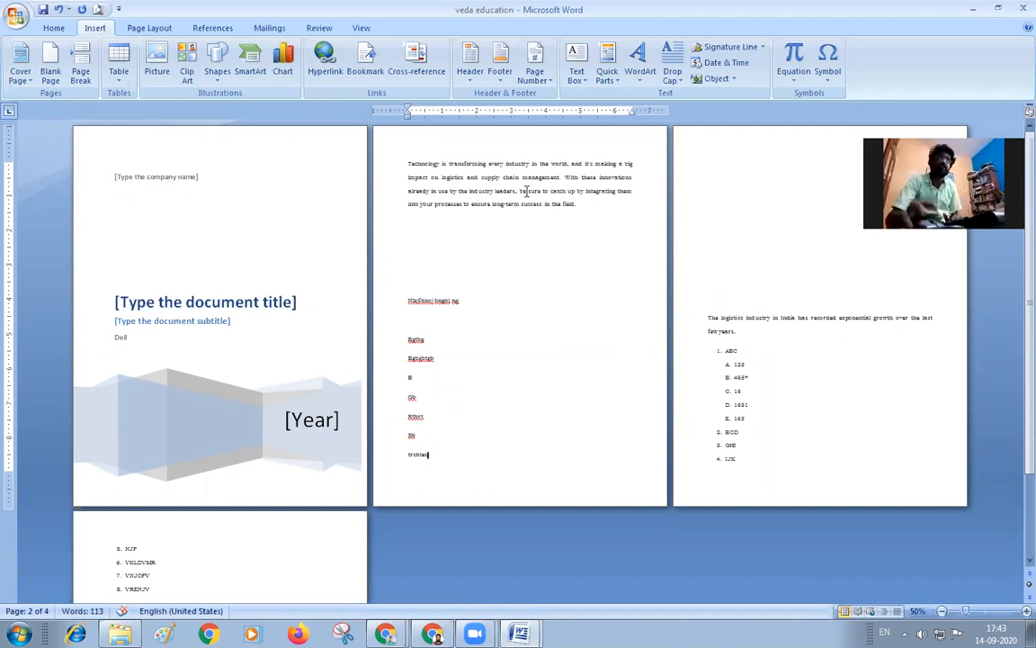
# - Delete the random-letter lines and all empty lines between the first paragraph and the logistics paragraph
pyautogui.moveTo(409, 224); pyautogui.dragTo(444, 466)
pyautogui.press('Delete')
pyautogui.press('Delete')
pyautogui.press('Delete')
pyautogui.press('Delete')
pyautogui.press('Delete')
pyautogui.press('Delete')
pyautogui.press('Delete')
pyautogui.press('Delete')
pyautogui.press('Delete')
pyautogui.press('Delete')
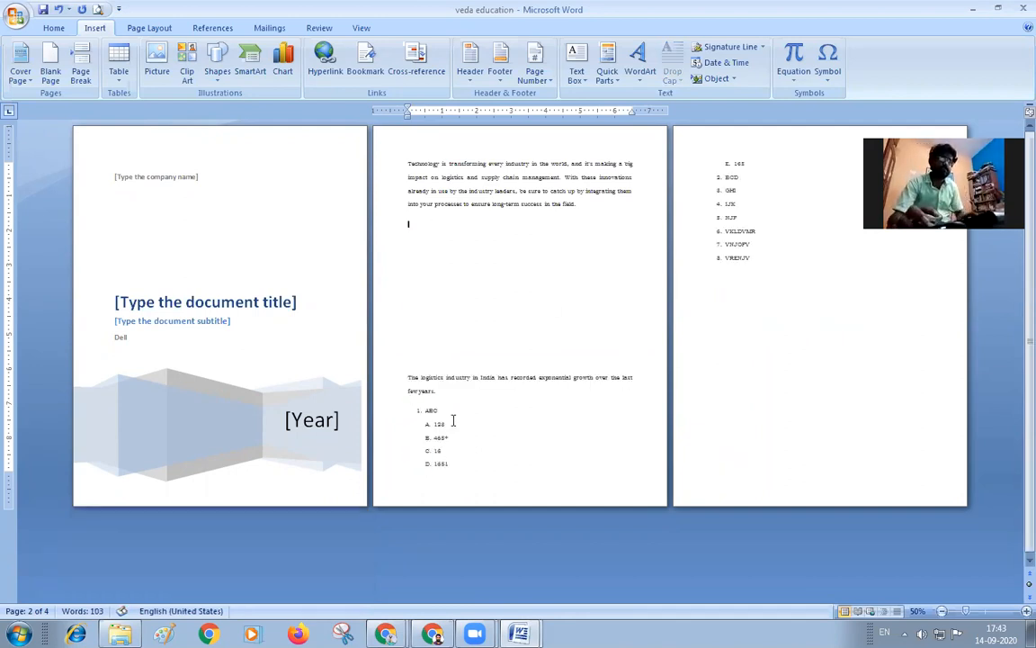
pyautogui.press('Delete')
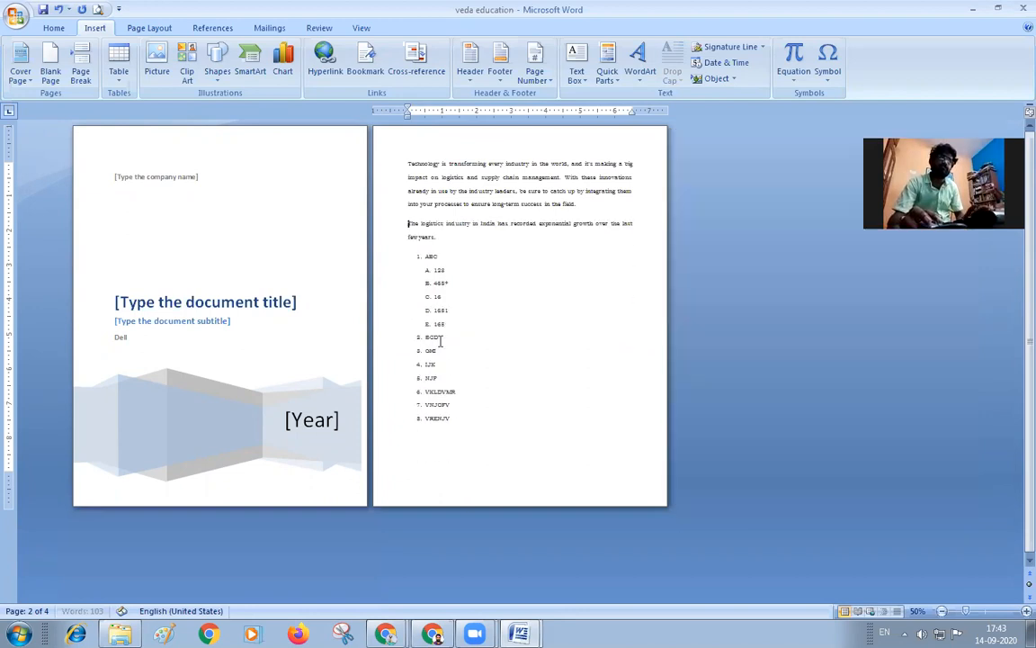
# - Insert a page break before the logistics paragraph, and add and delete a random-letter line at the top of the new page
pyautogui.click(83, 76)
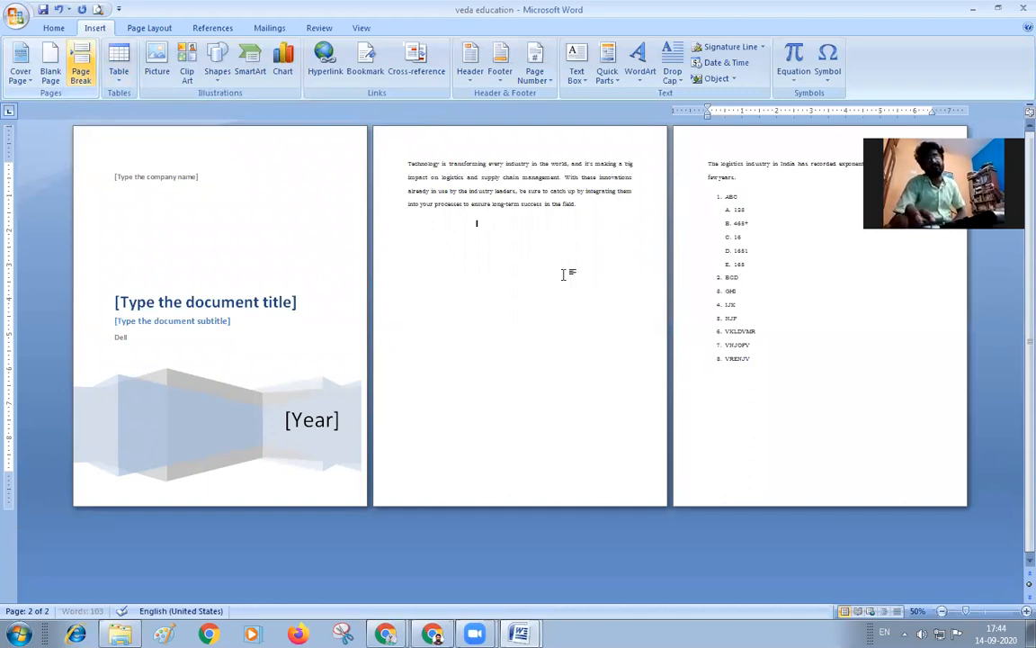
pyautogui.write('nfbjkgnb')
pyautogui.press('Return')
pyautogui.write('ojgnbj')
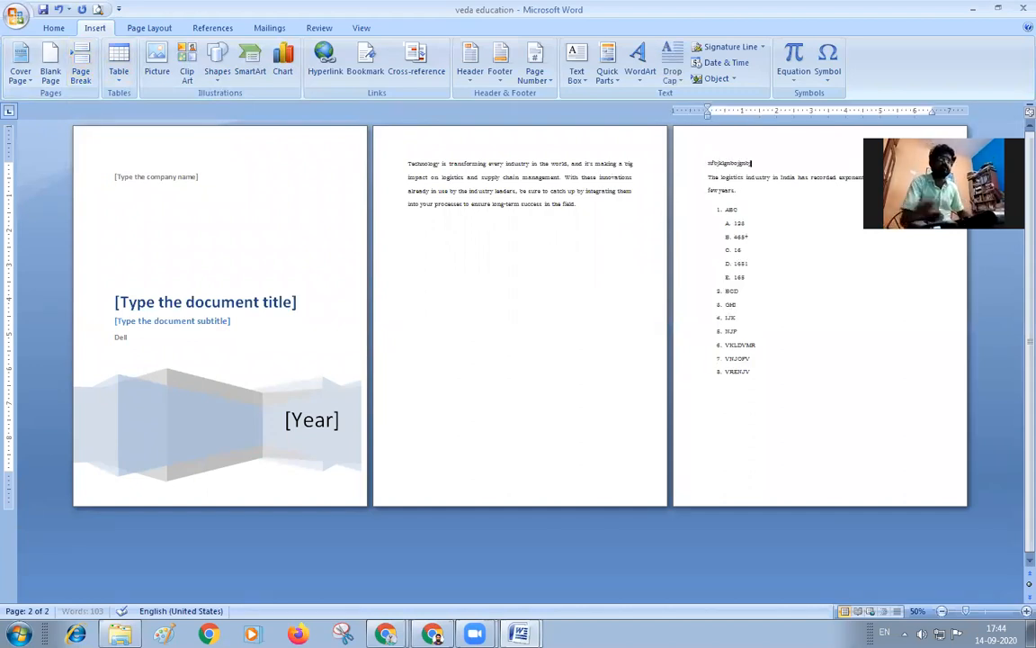
pyautogui.moveTo(758, 164); pyautogui.dragTo(704, 168)
pyautogui.press('BackSpace')
# - Fill page 2 below the first paragraph with random-letter lines down to the page's end
pyautogui.click(594, 210)
pyautogui.press('Return')
pyautogui.write('vpkmnbra')
pyautogui.press('Return')
pyautogui.write('vxzxvkjkjkx')
pyautogui.press('Return')
pyautogui.write('bvkjxxpak')
pyautogui.press('Return')
pyautogui.write('jkpympk')
pyautogui.press('Return')
pyautogui.write('regergra')
pyautogui.press('Return')
pyautogui.press('Return')
pyautogui.press('Return')
pyautogui.write('gsrg rs grs grs grs ')
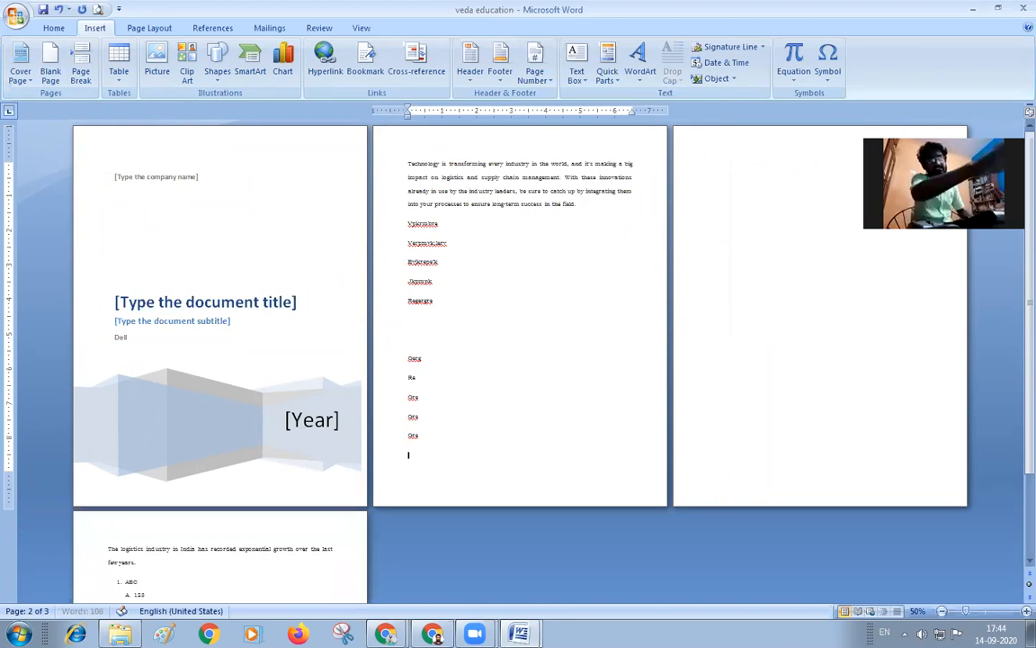
pyautogui.write('gsrgsrgs')
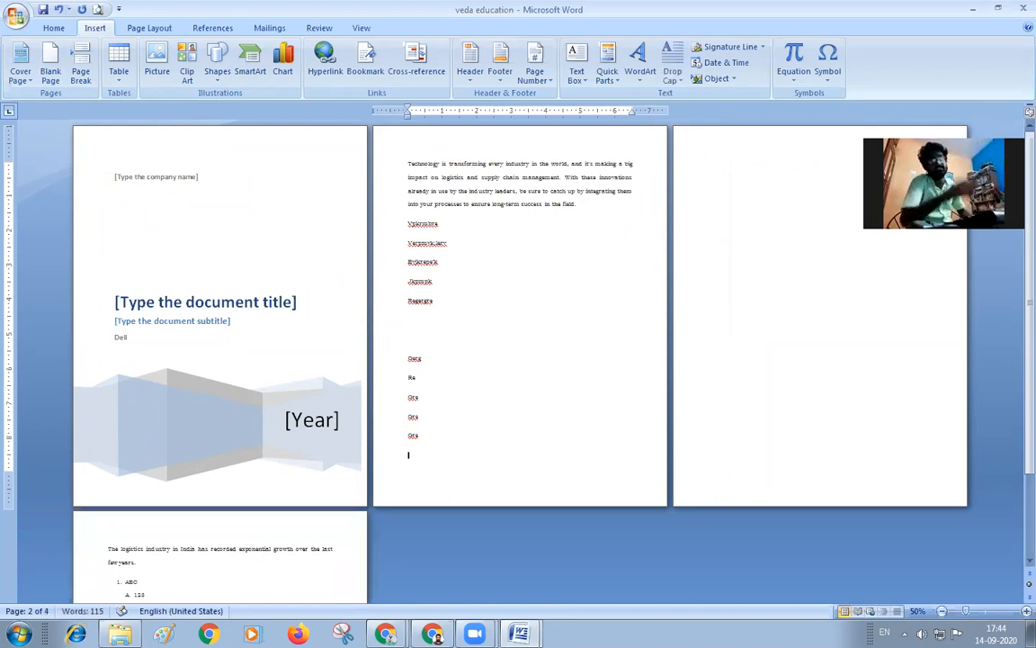
# - Continue on the third page with a long random-letter word and several short random-letter lines spaced by empty lines
pyautogui.hotkey('ctrl', 'Return')
pyautogui.write('rsrgsrgsrgrs')
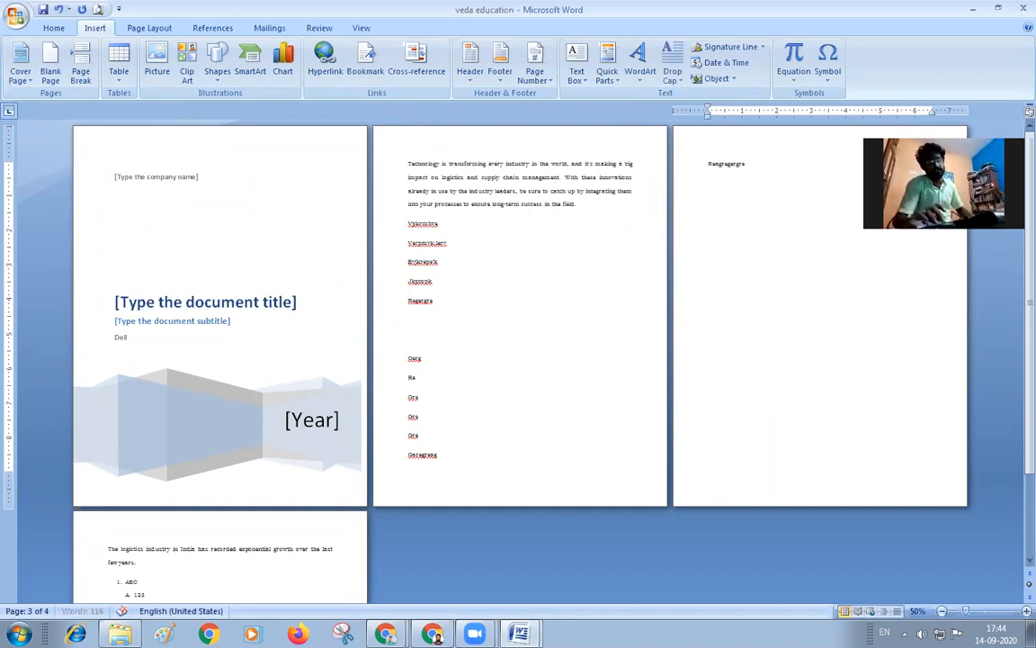
pyautogui.press('Return')
pyautogui.press('Return')
pyautogui.press('Return')
pyautogui.write('jyfku')
pyautogui.press('Return')
pyautogui.write('ytyu')
pyautogui.press('Return')
pyautogui.press('Return')
pyautogui.write('jty')
pyautogui.press('Return')
pyautogui.write('tj')
pyautogui.press('Return')
pyautogui.write('yt')
pyautogui.press('Return')
pyautogui.write('jyt')
pyautogui.press('Return')
pyautogui.write('jyt')
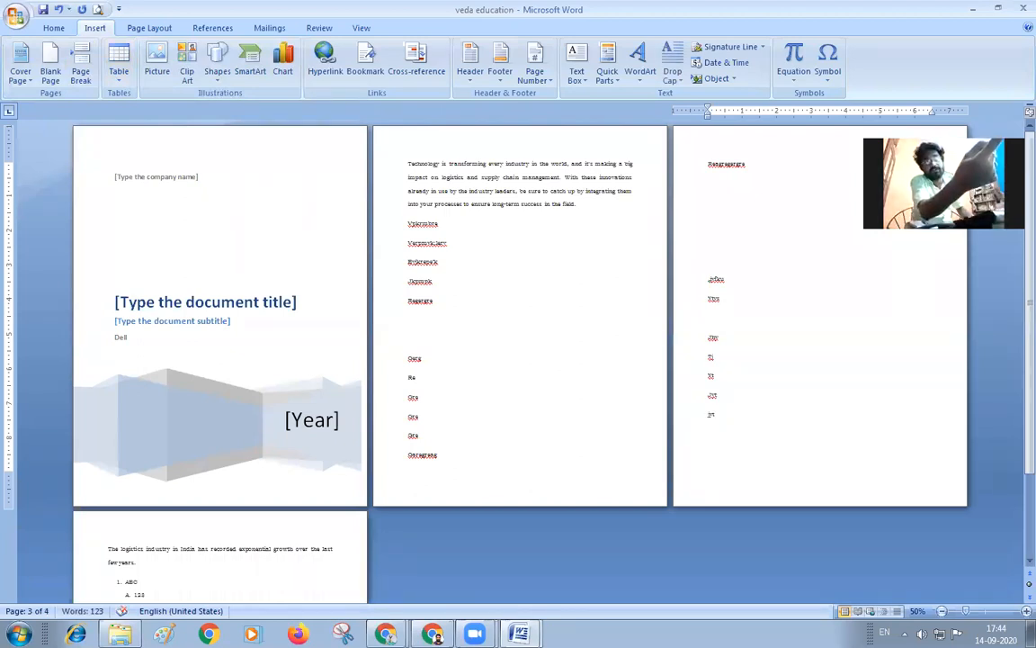
# - Delete everything between the first paragraph and the logistics paragraph, including the random-letter lines and the page break
pyautogui.scroll(-4, 603, 261)
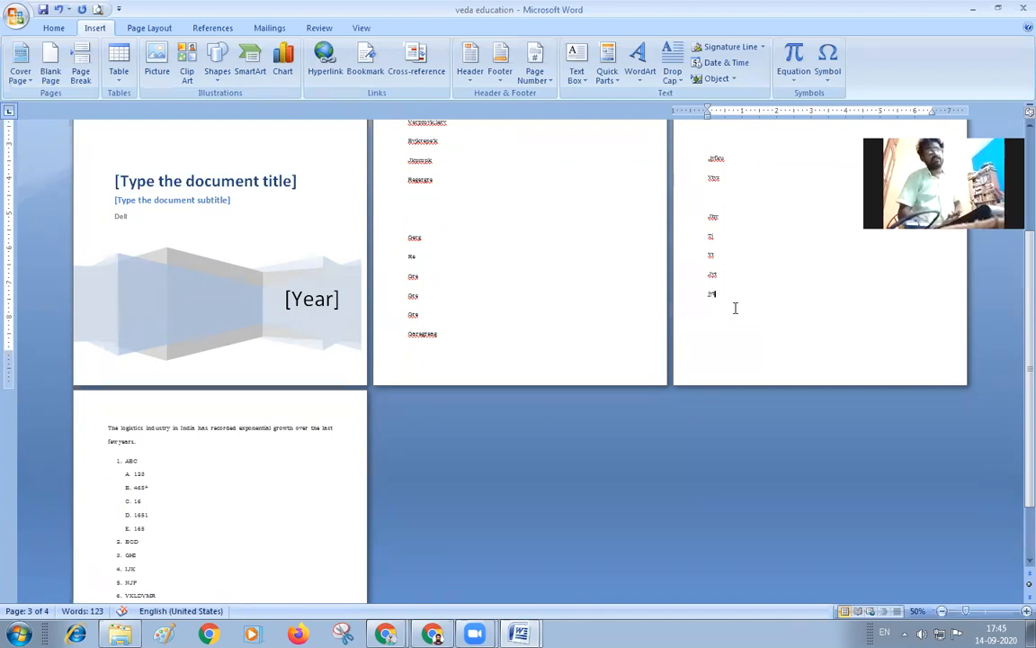
pyautogui.scroll(3, 655, 301)
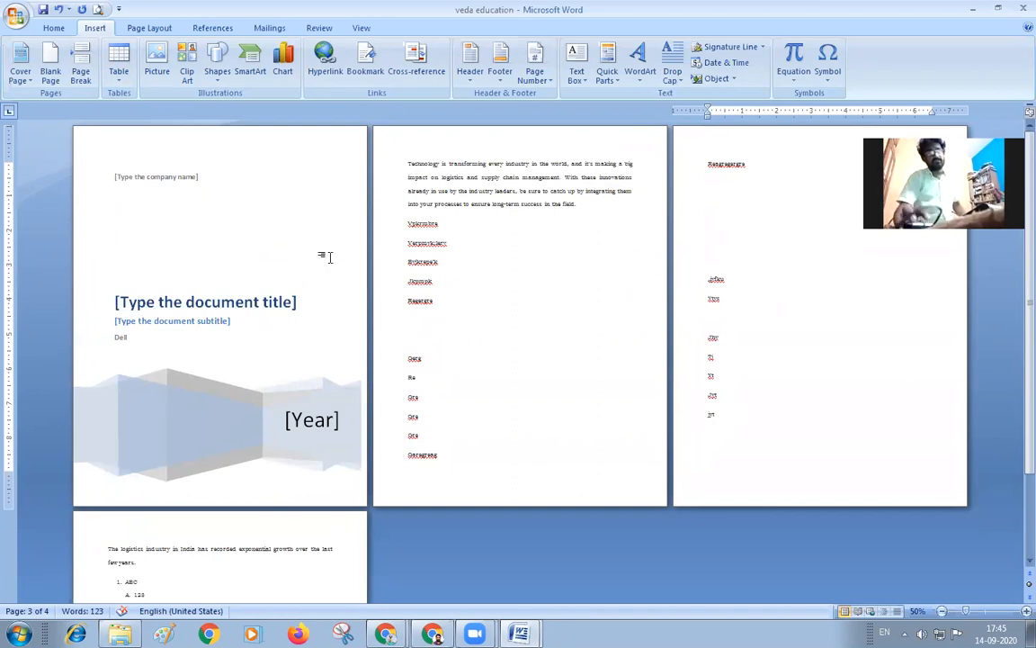
pyautogui.moveTo(367, 218); pyautogui.dragTo(719, 413)
pyautogui.press('Delete')
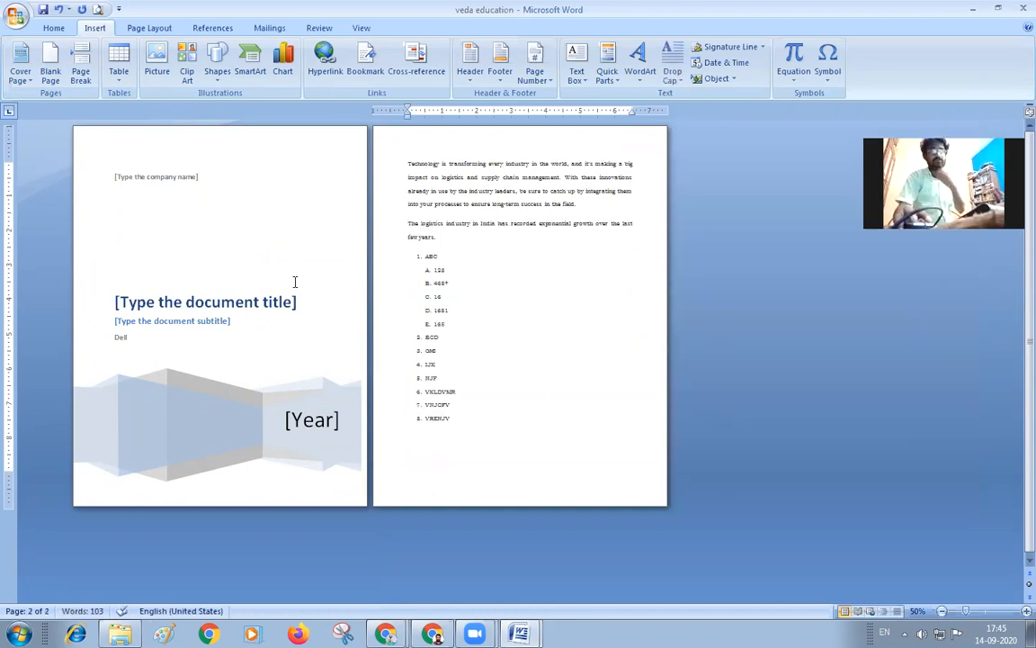
# - Insert a page break below the last numbered list item to start a blank third page
pyautogui.click(123, 79)
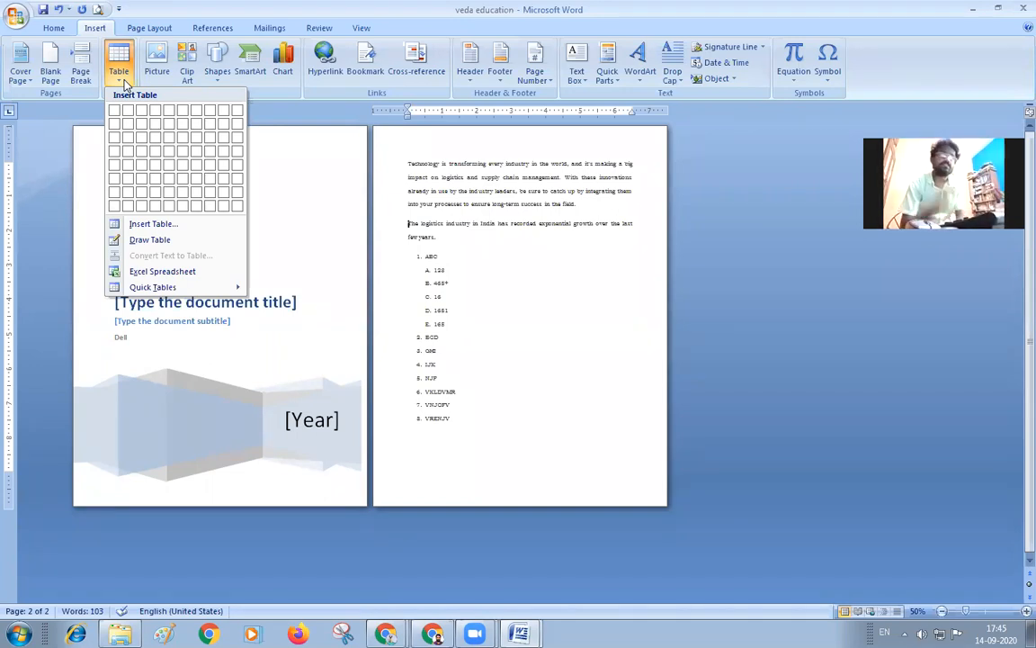
pyautogui.click(479, 440)
pyautogui.click(479, 440)
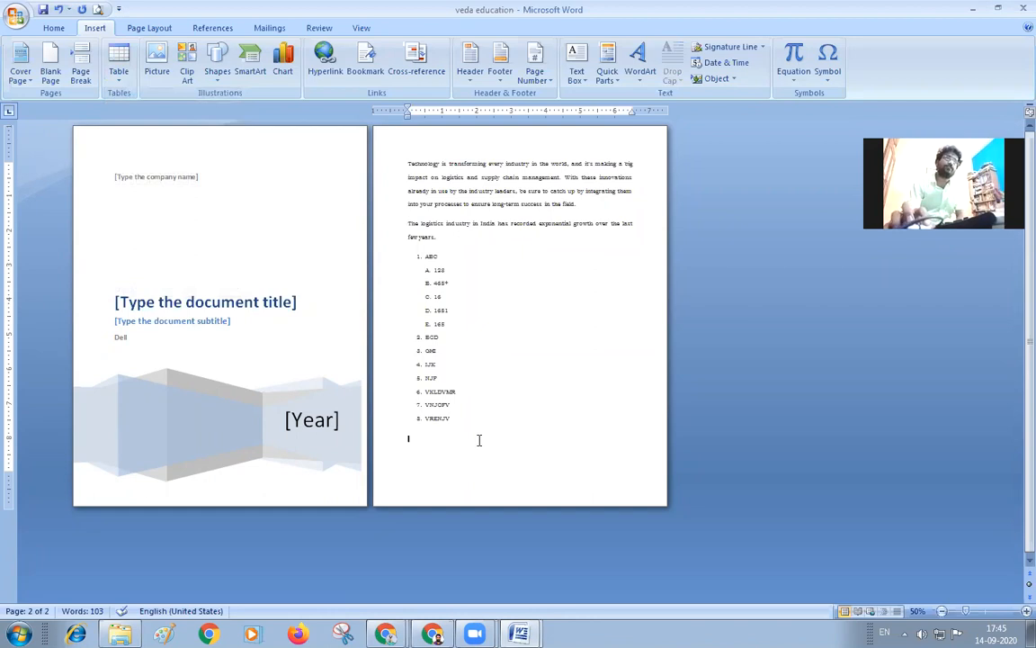
pyautogui.hotkey('ctrl', 'Return')
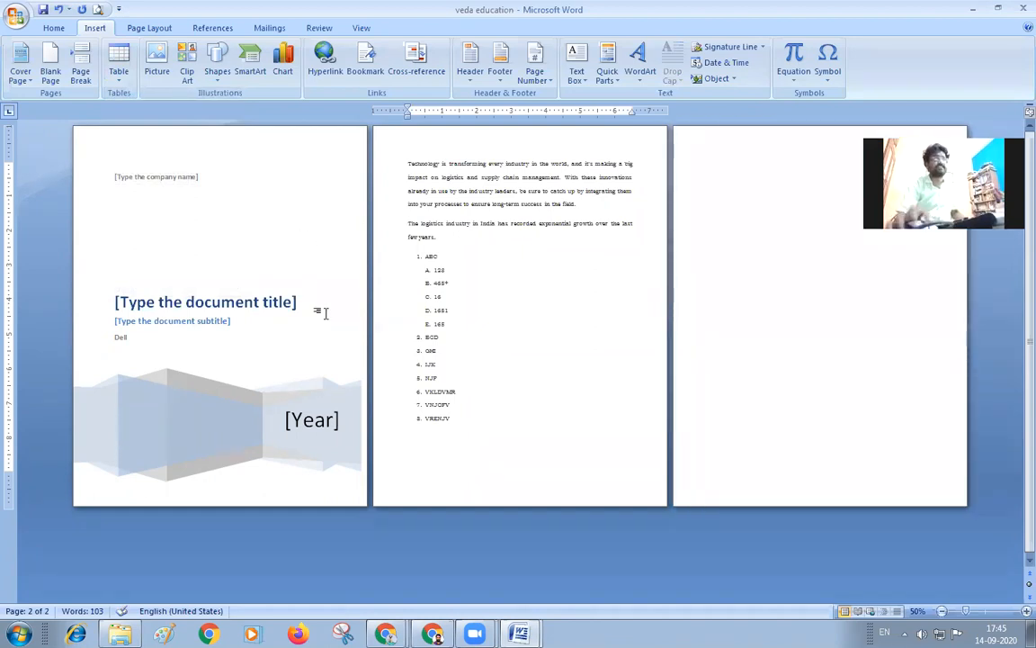
# - Insert a table with 5 columns and 5 rows on the blank third page
pyautogui.click(740, 280)
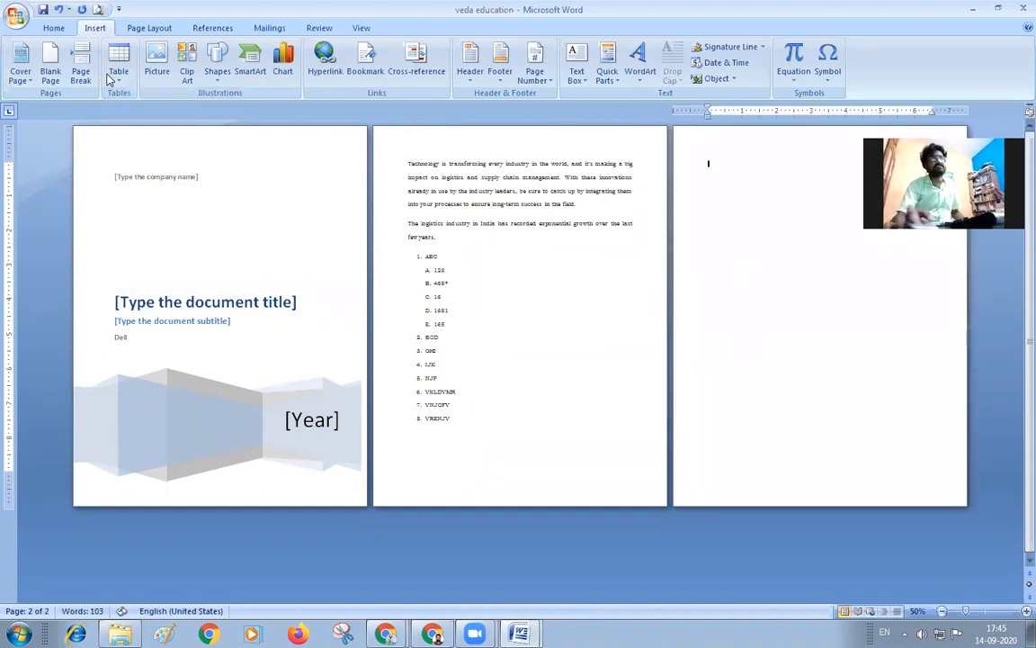
pyautogui.click(117, 72)
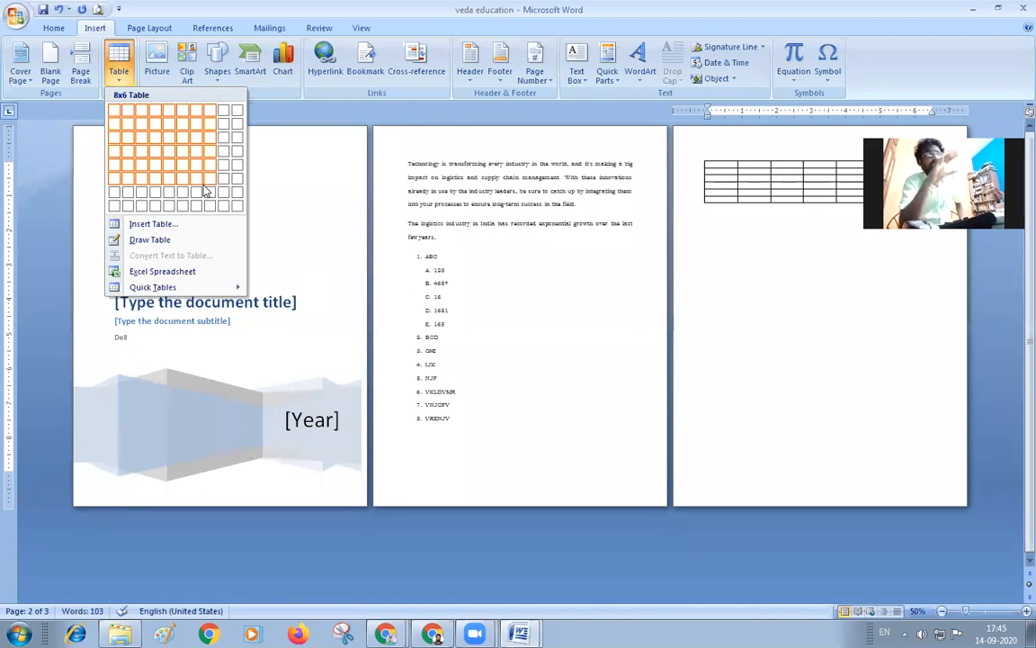
pyautogui.click(140, 224)
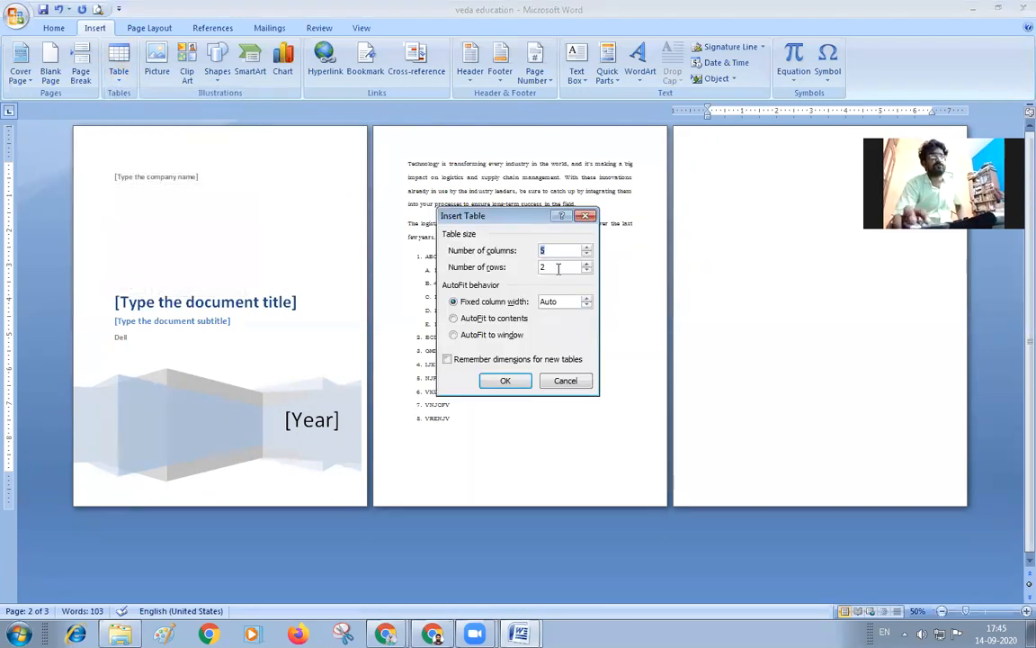
pyautogui.write('5')
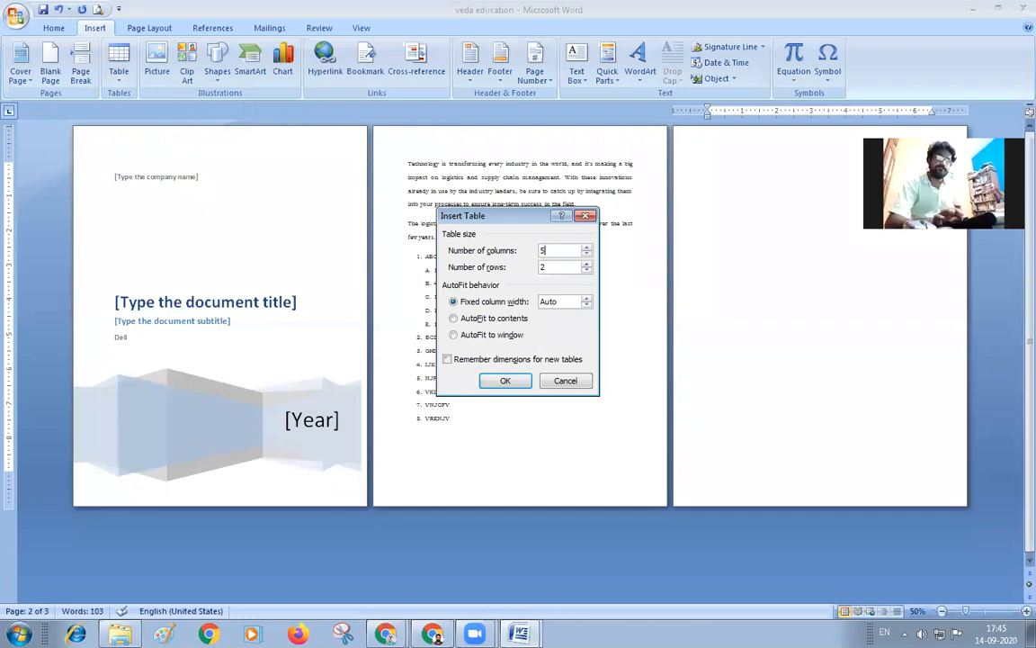
pyautogui.press('Tab')
pyautogui.write('5')
pyautogui.press('Return')
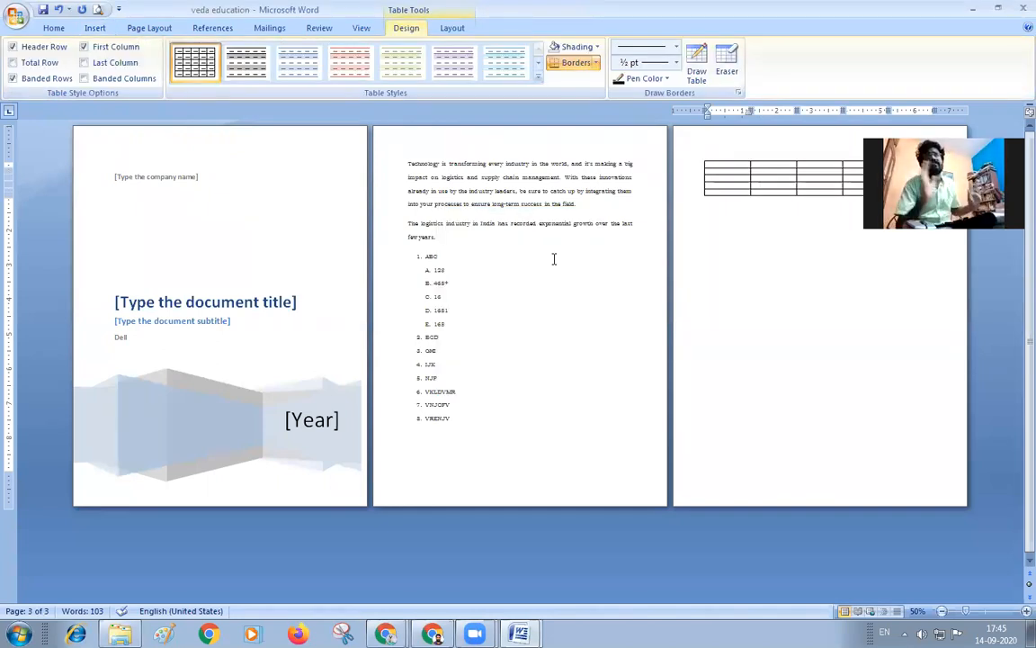
pyautogui.scroll(6, 555, 250)
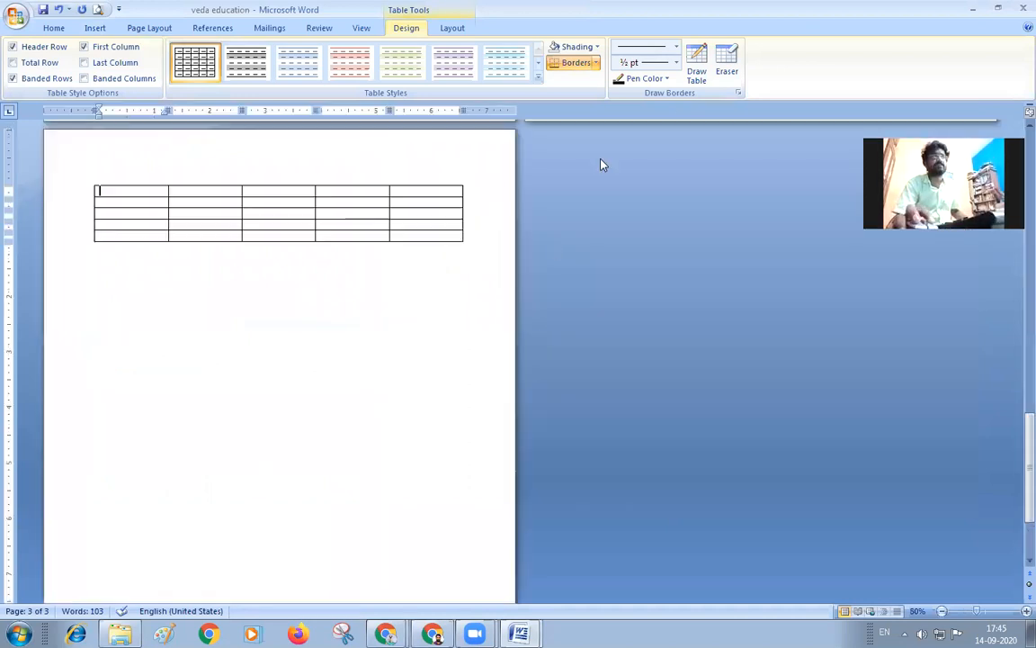
pyautogui.scroll(2, 570, 233)
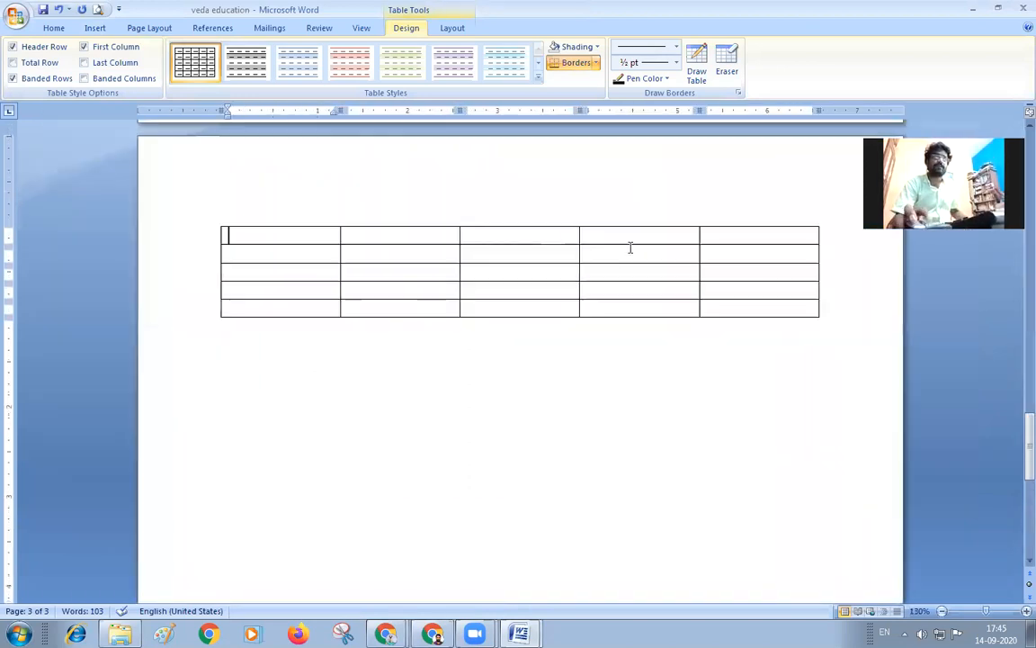
# - Insert a column to the right of the table's last column
pyautogui.click(720, 234)
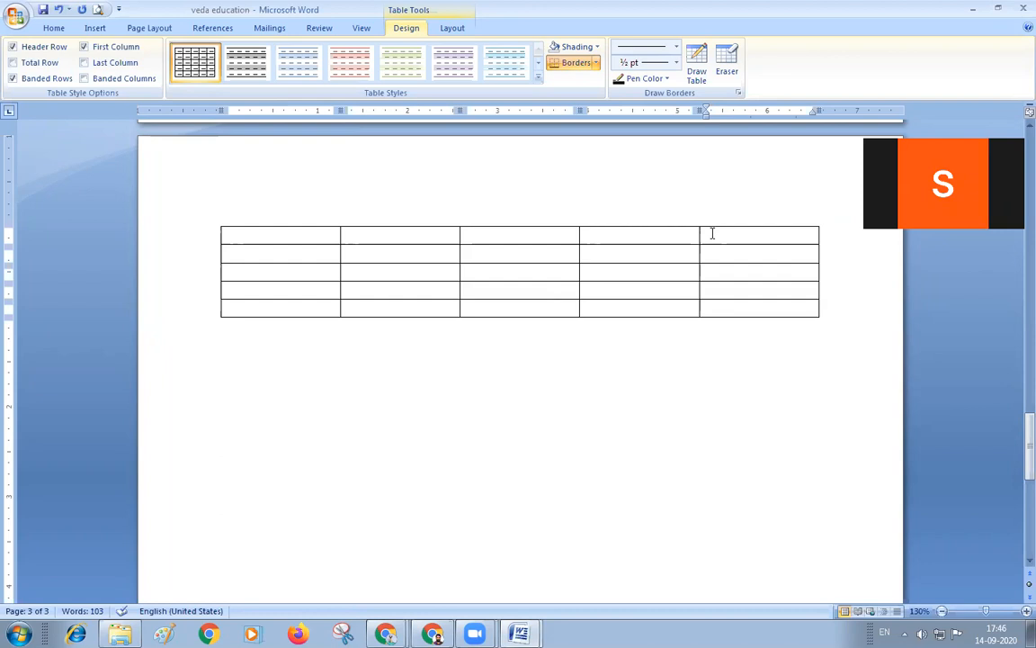
pyautogui.rightClick(709, 232)
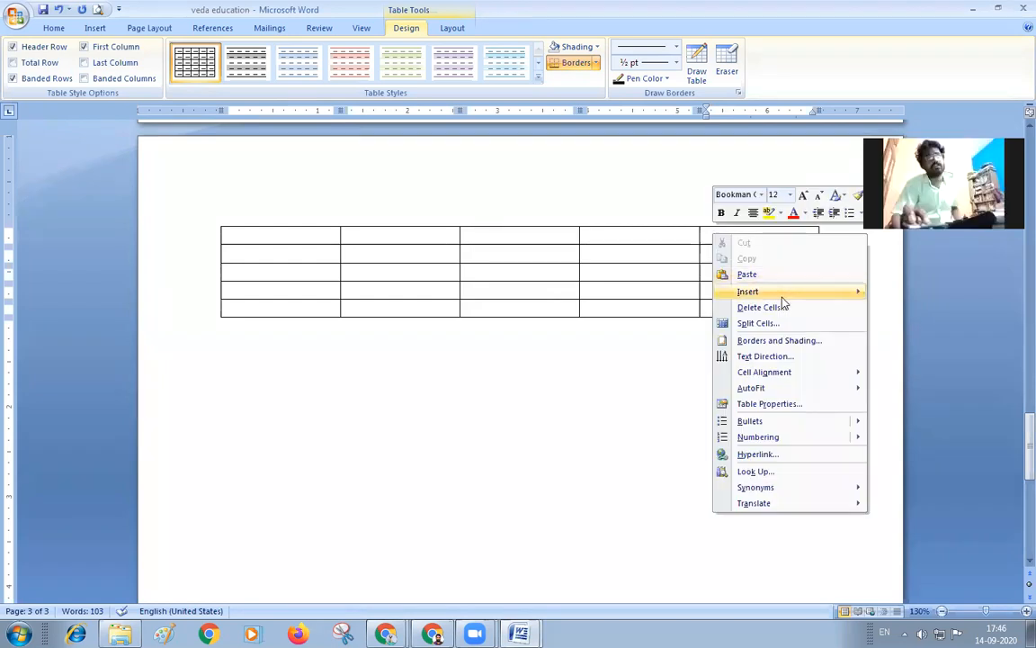
pyautogui.moveTo(783, 299)
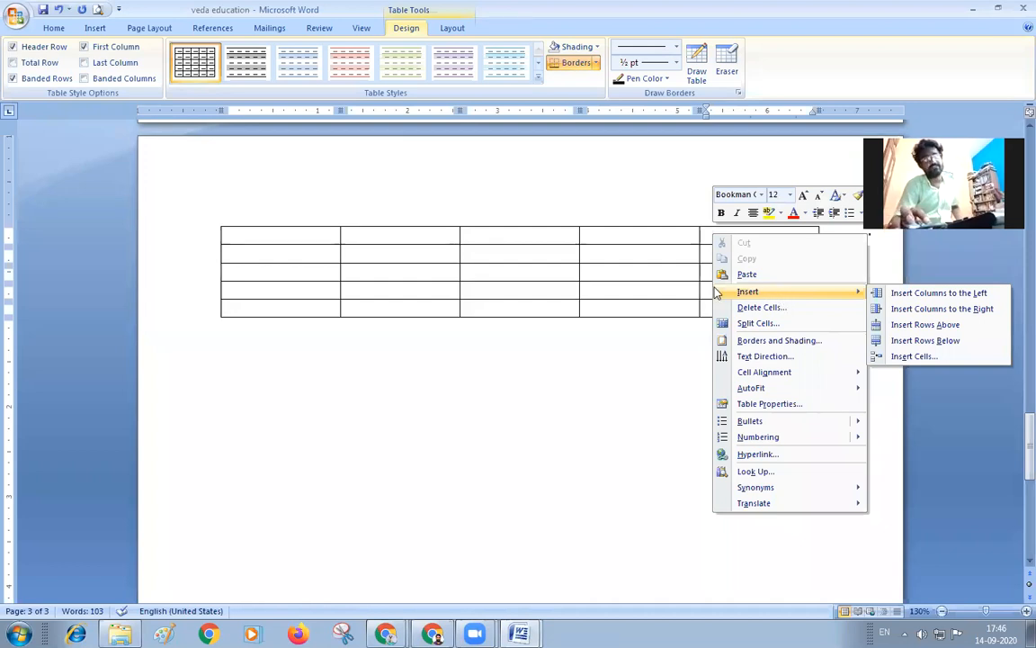
pyautogui.click(889, 311)
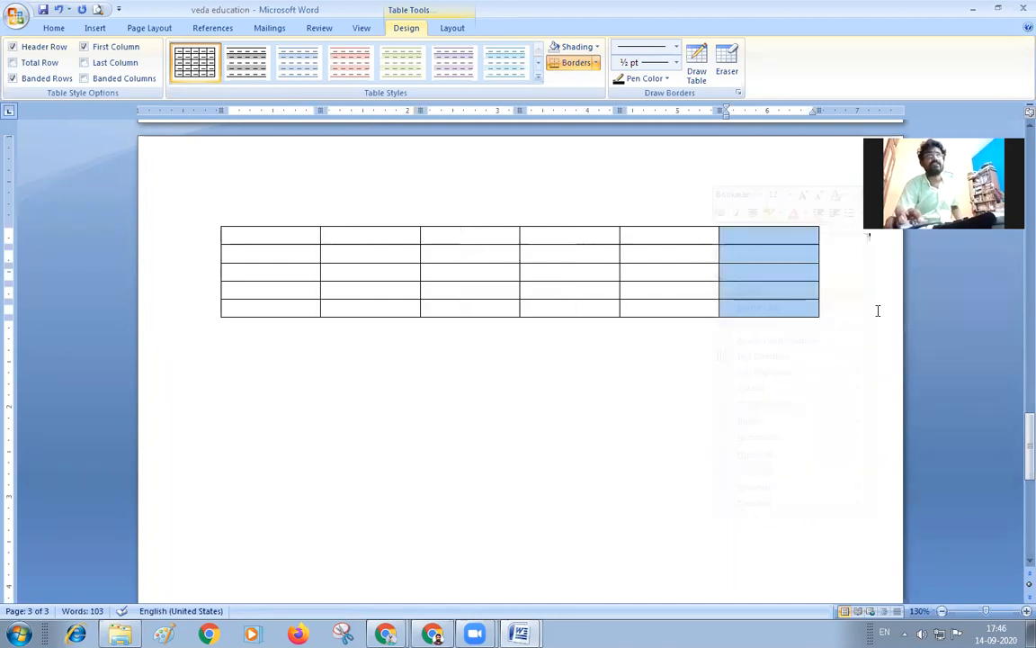
# - Fill the table's header row with Name, Tel, Hin, Eng, Mat and Sci
pyautogui.click(278, 237)
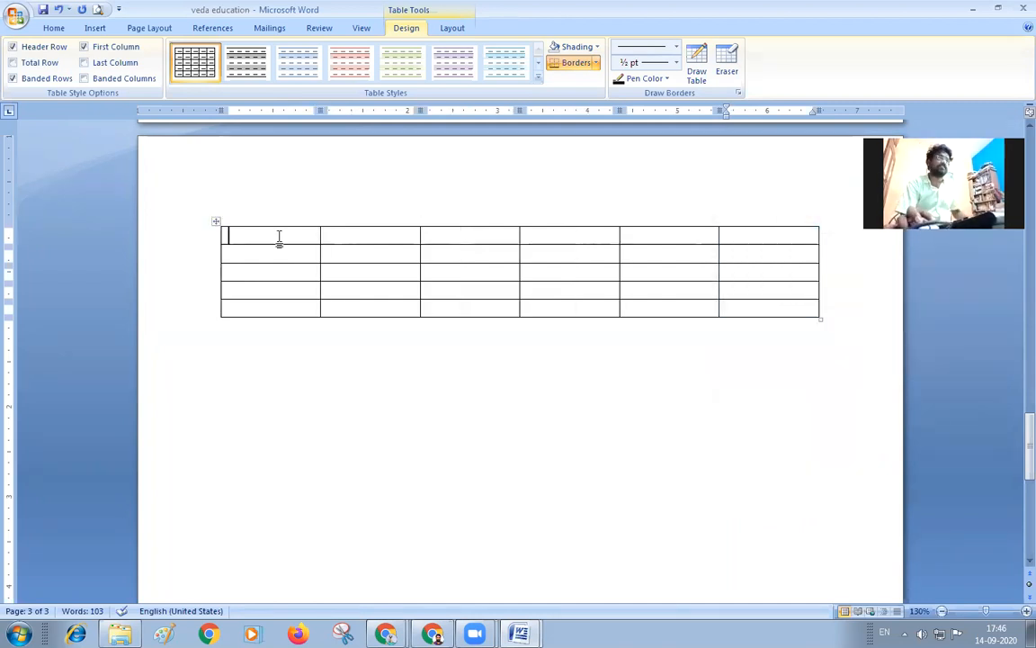
pyautogui.write('Name')
pyautogui.press('Tab')
pyautogui.write('Tel')
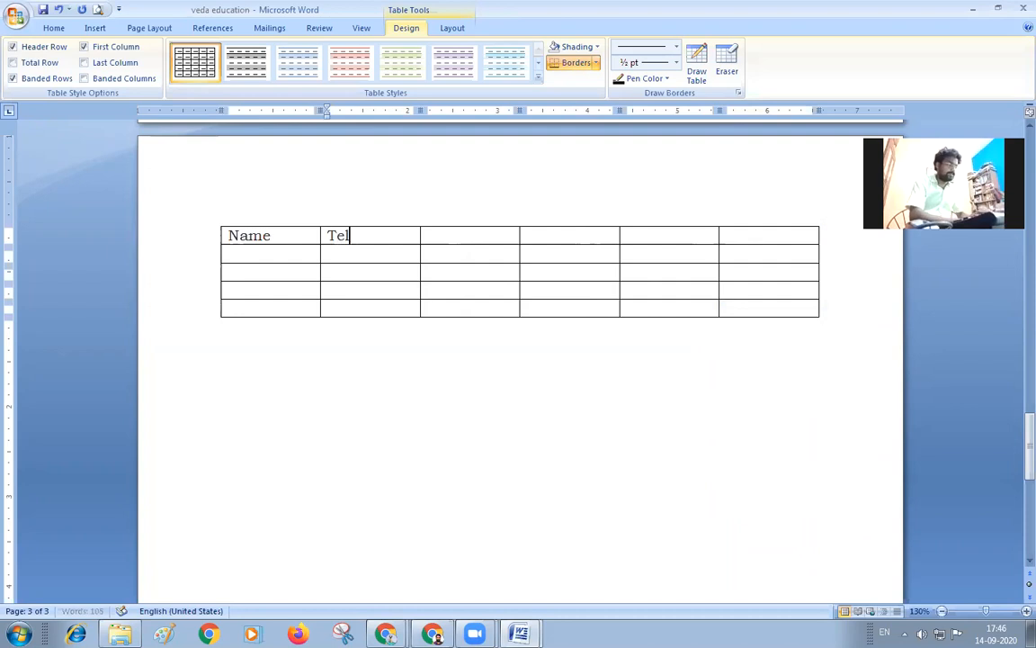
pyautogui.press('Tab')
pyautogui.write('Hin')
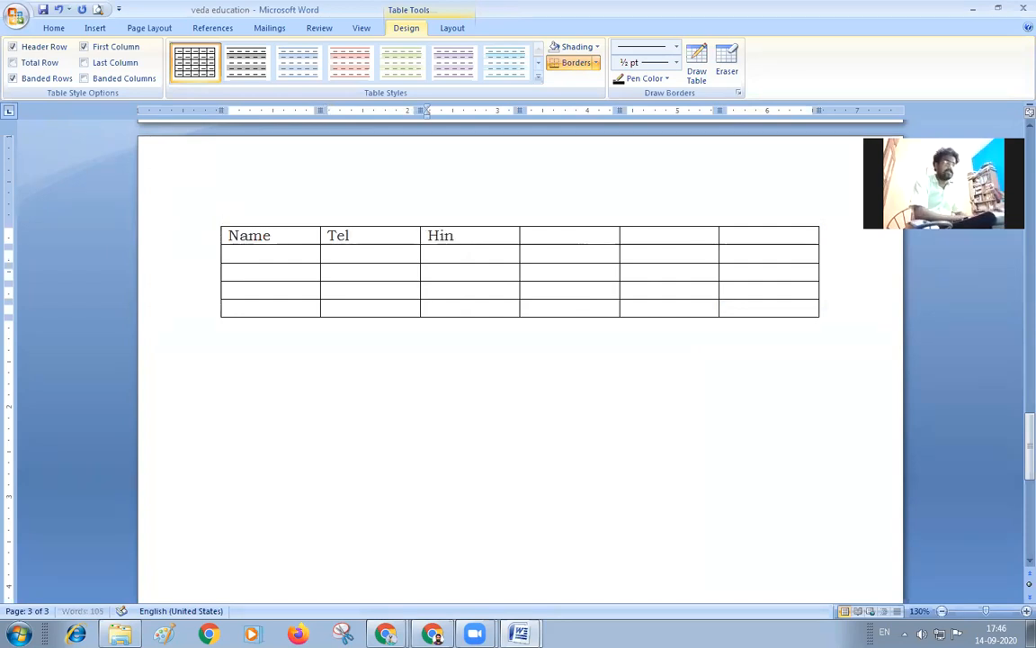
pyautogui.press('Tab')
pyautogui.write('Eng')
pyautogui.press('Tab')
pyautogui.write('Mat')
pyautogui.press('Tab')
pyautogui.write('Sci')
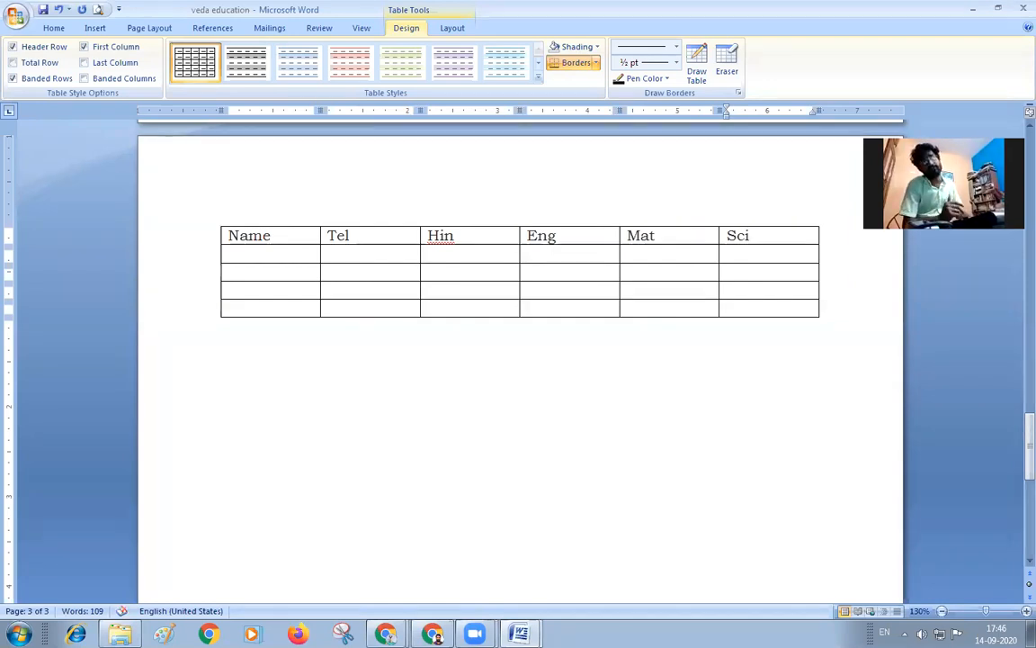
# - Add two more columns to the right of the Sci column
pyautogui.rightClick(771, 236)
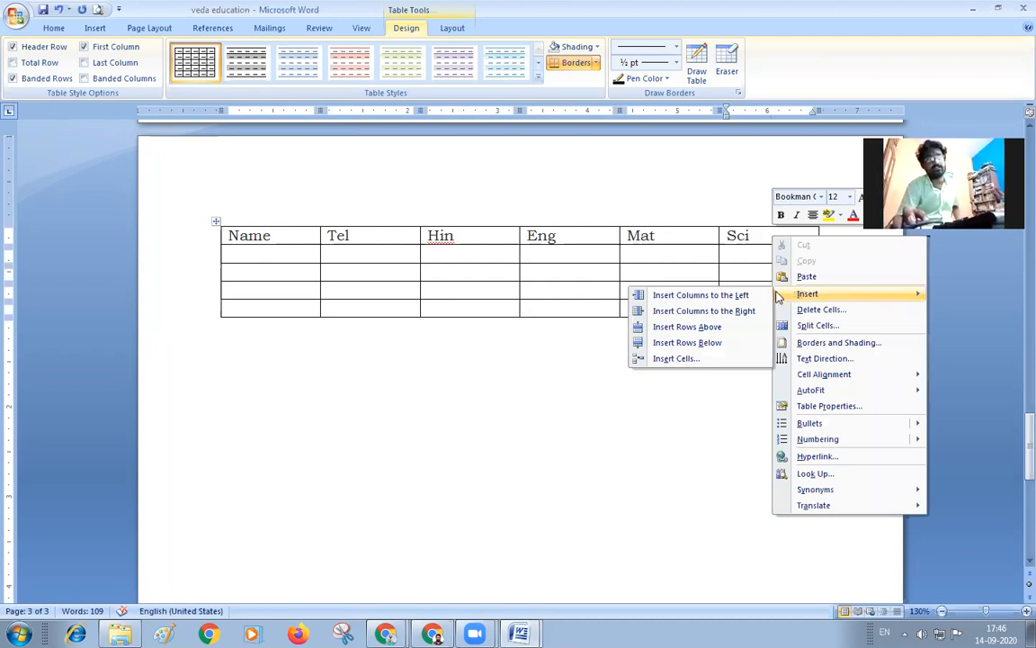
pyautogui.click(749, 311)
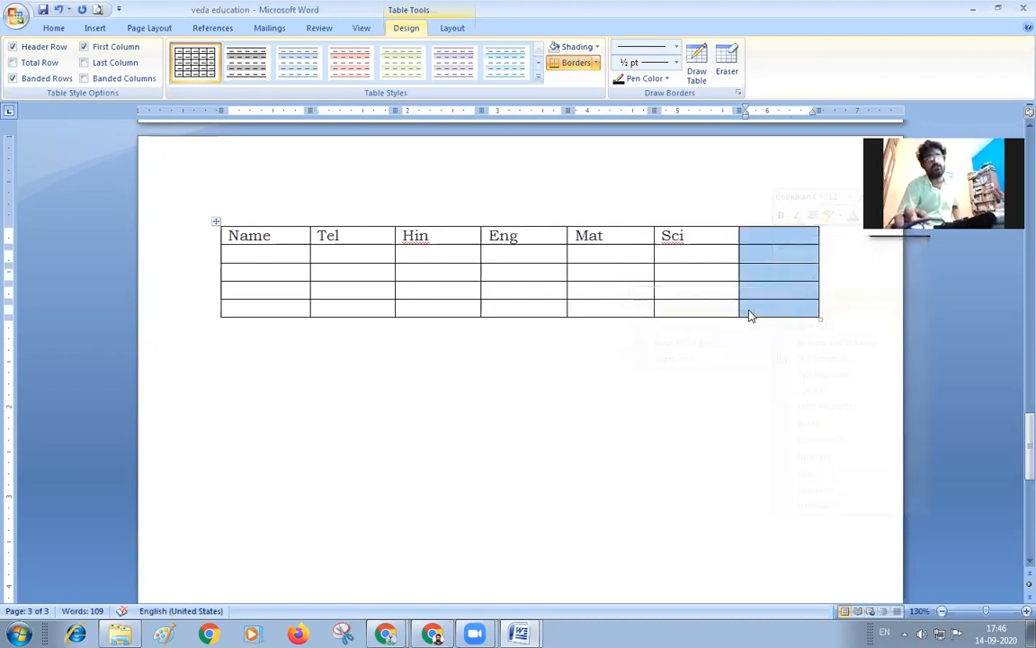
pyautogui.click(777, 235)
pyautogui.rightClick(775, 240)
pyautogui.moveTo(812, 294)
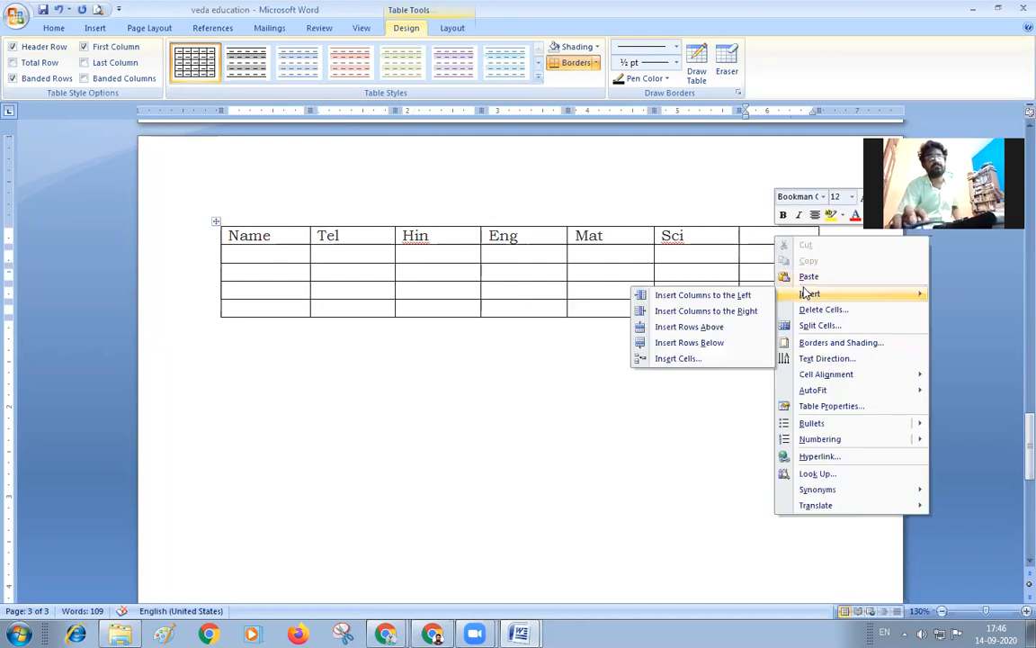
pyautogui.click(742, 311)
# - Enter the headers Soc and TOTAL in the two empty columns after Sci
pyautogui.click(742, 234)
pyautogui.write('Soc')
pyautogui.press('Tab')
pyautogui.write('TOTAL')
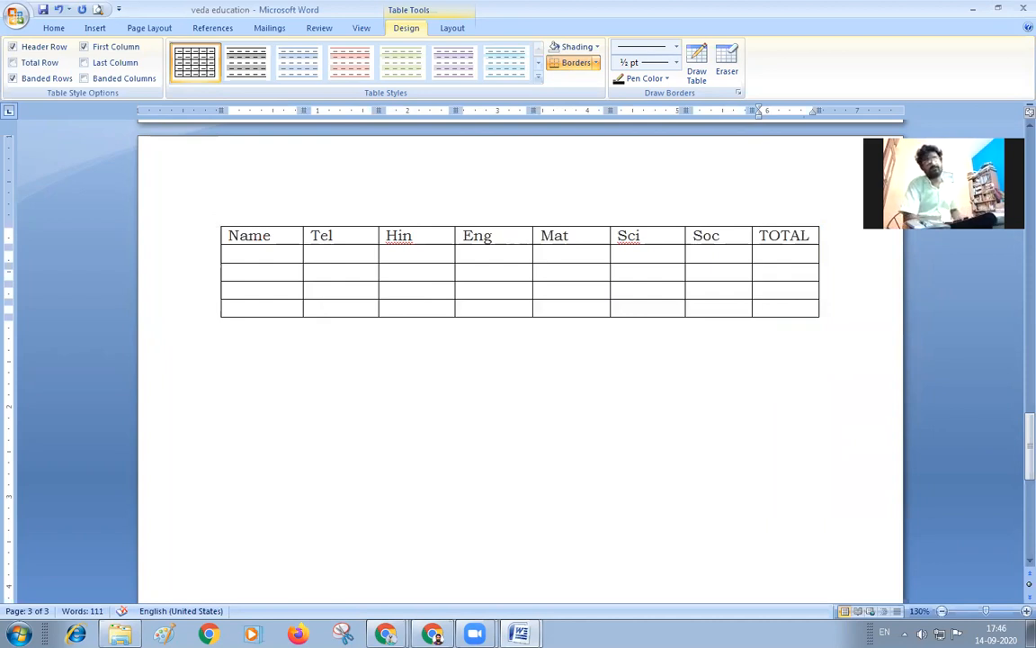
# - Fill the Name column with A, B, C and D, one letter per row
pyautogui.click(292, 254)
pyautogui.write('A')
pyautogui.press('Down')
pyautogui.write('B')
pyautogui.press('Down')
pyautogui.write('C')
pyautogui.press('Down')
pyautogui.write('D')
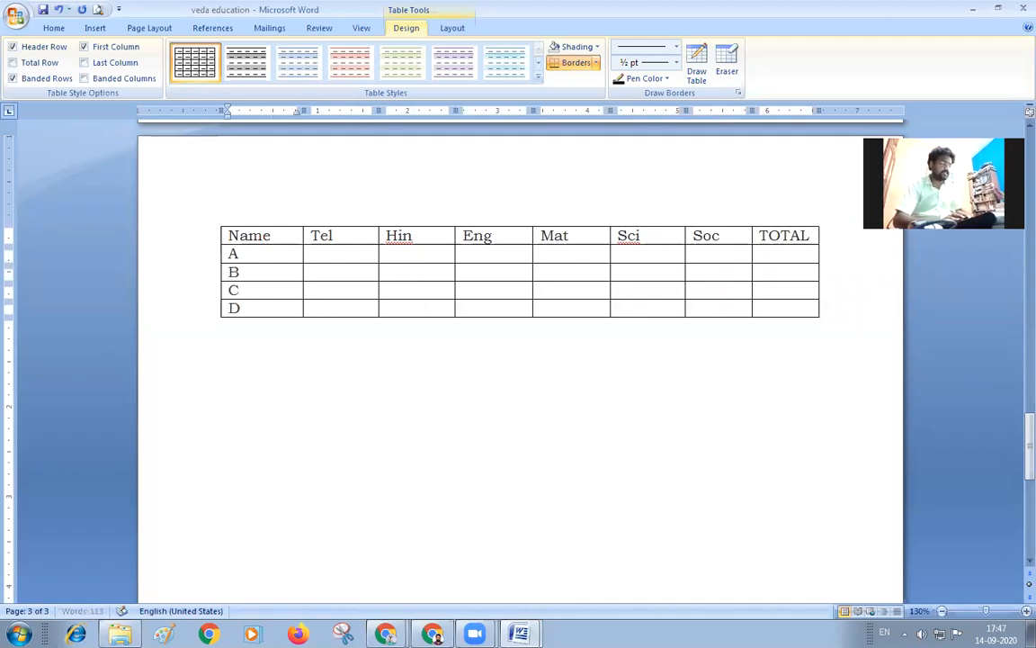
# - Insert a row below row D from its last cell in the TOTAL column
pyautogui.press('Right')
pyautogui.press('Right')
pyautogui.press('Right')
pyautogui.press('Right')
pyautogui.press('Right')
pyautogui.press('Right')
pyautogui.press('Right')
pyautogui.press('Right')
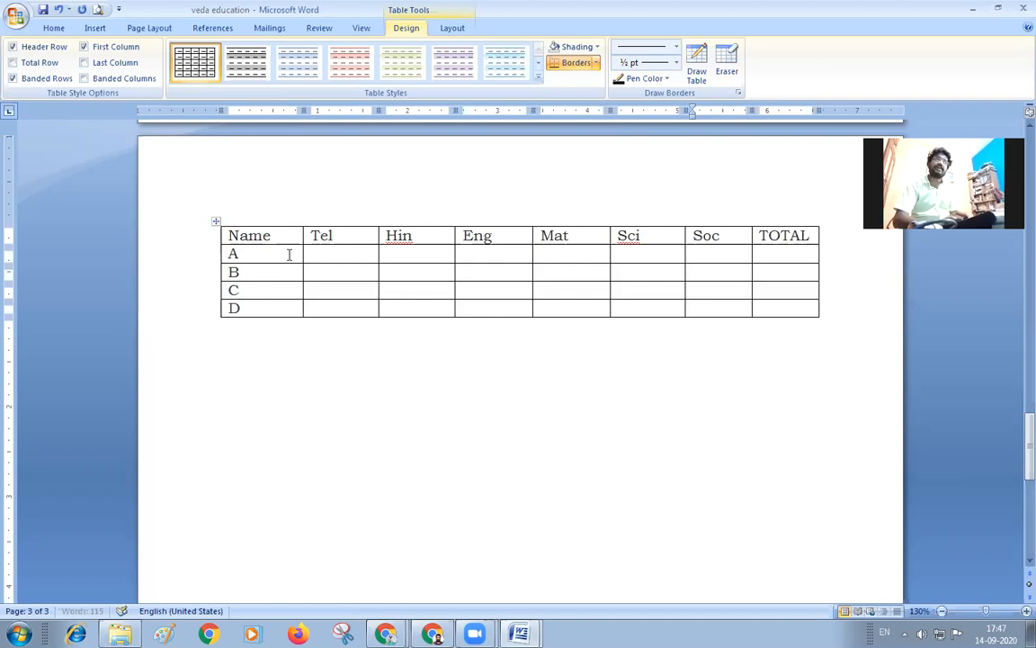
pyautogui.press('Left')
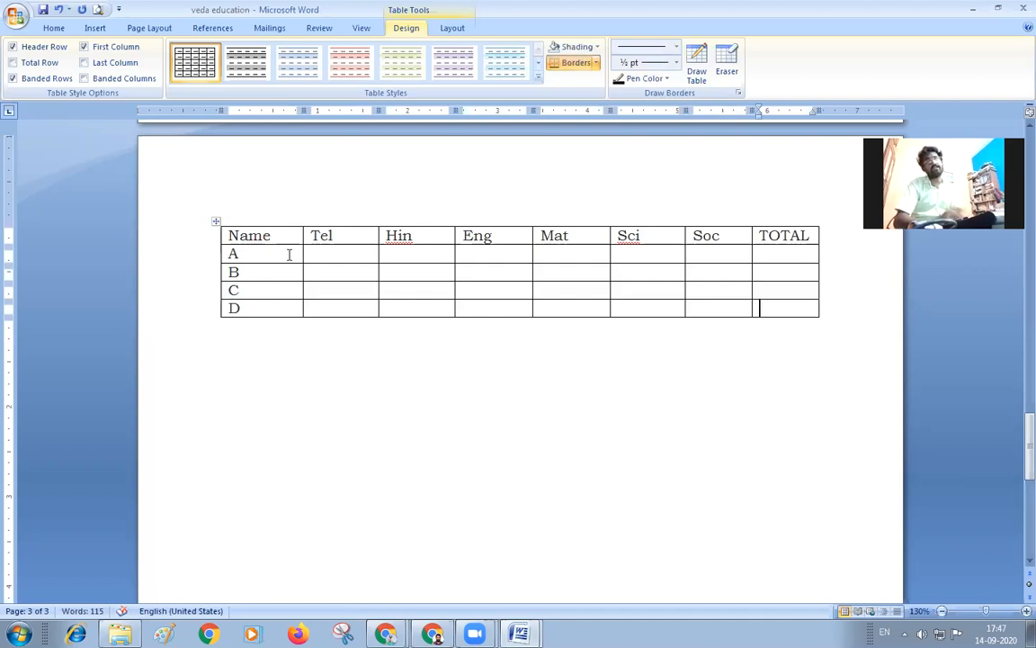
pyautogui.rightClick(769, 308)
pyautogui.moveTo(809, 368)
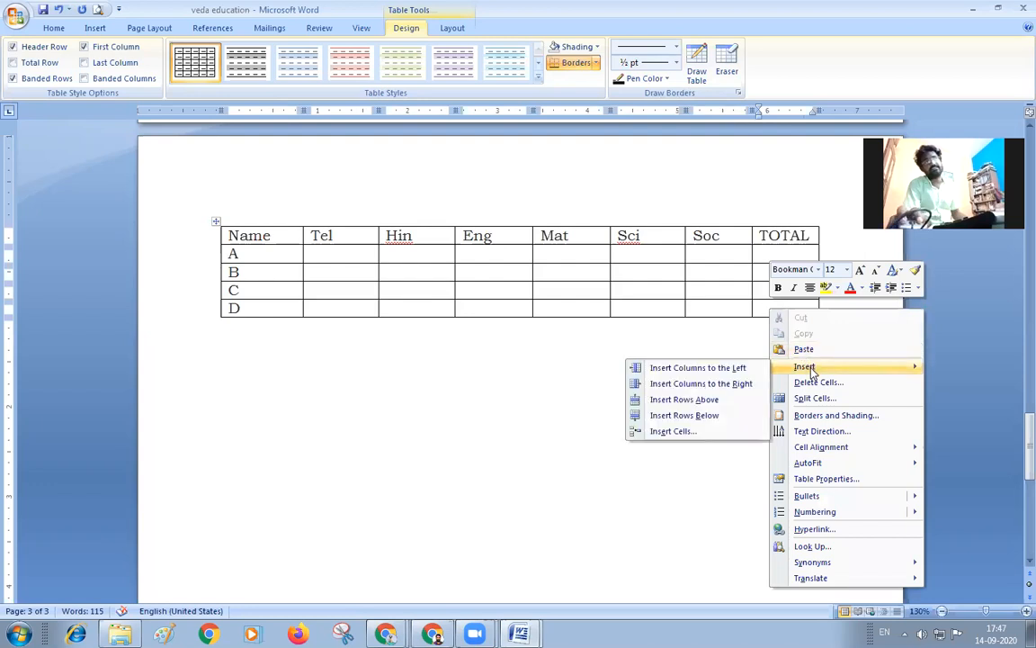
pyautogui.click(703, 416)
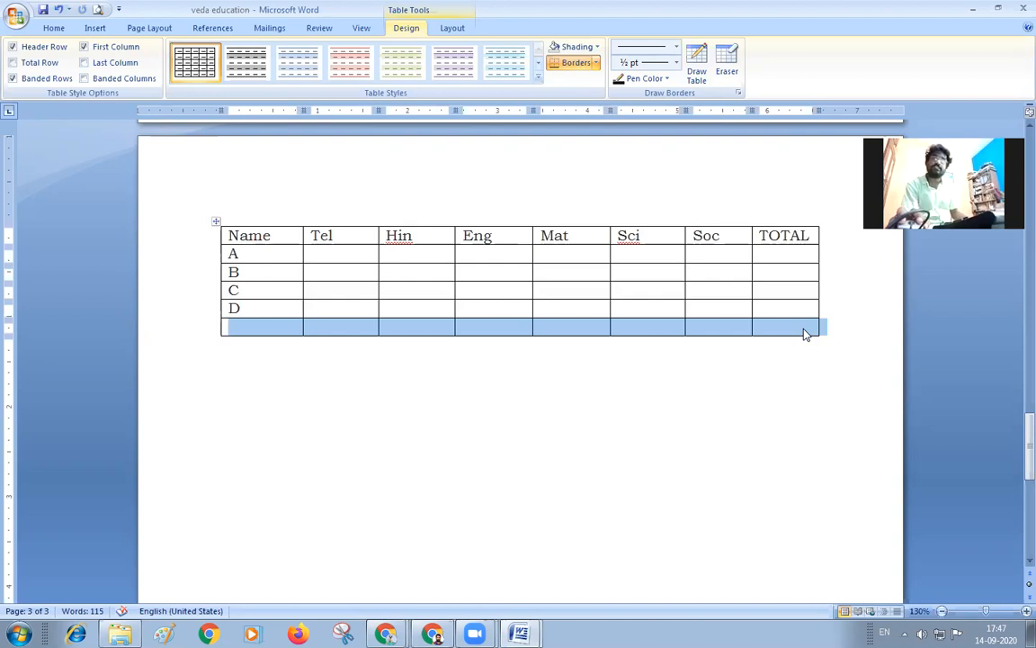
# - Add seven more empty rows at the end of the table by advancing past its last cell
pyautogui.click(803, 331)
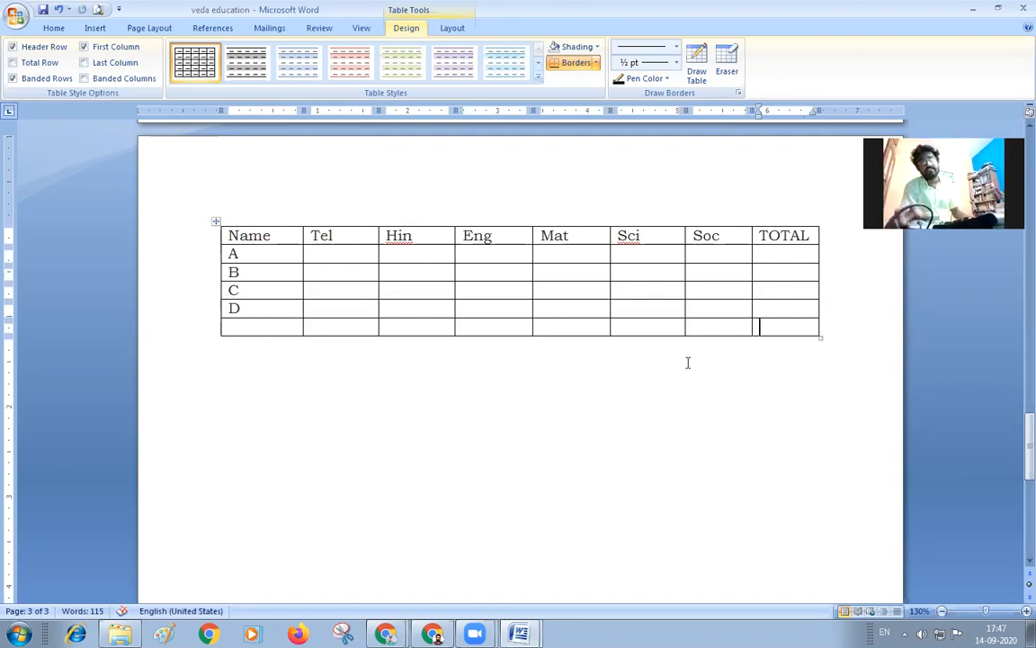
pyautogui.press('Tab')
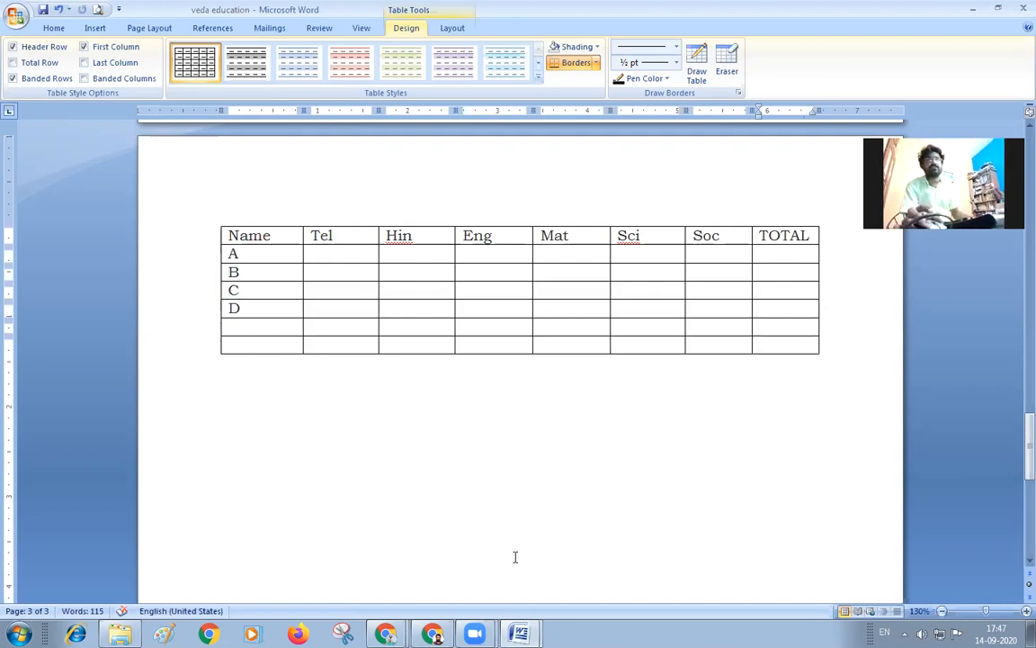
pyautogui.press('Tab')
pyautogui.press('Tab')
pyautogui.press('Tab')
pyautogui.press('Tab')
pyautogui.press('Tab')
pyautogui.press('Tab')
pyautogui.press('Tab')
pyautogui.press('Tab')
pyautogui.press('Tab')
pyautogui.press('Tab')
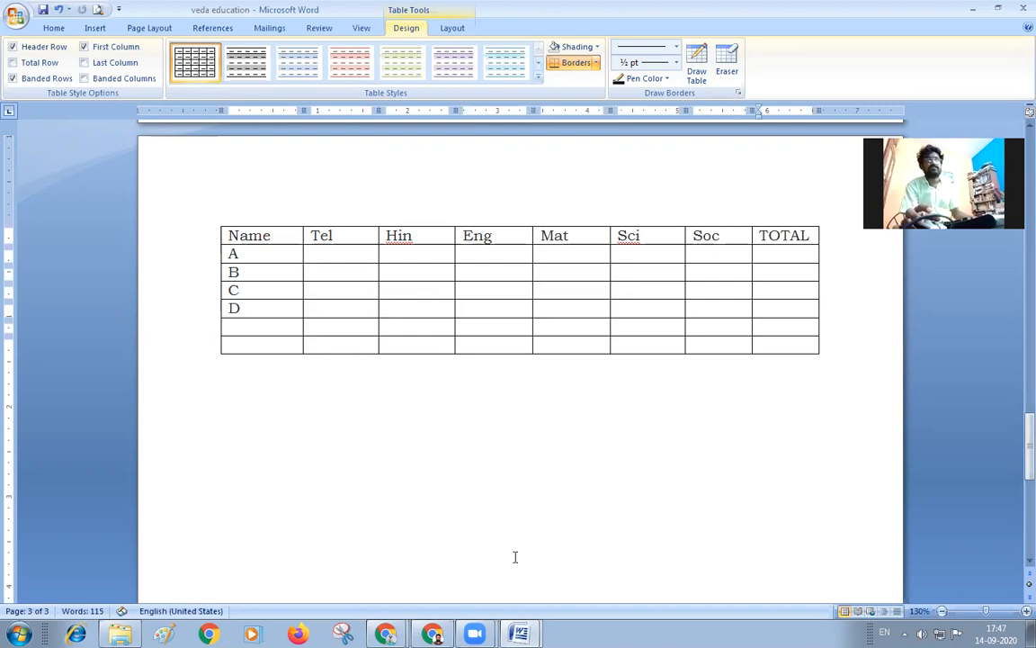
pyautogui.press('Tab')
pyautogui.press('Tab')
pyautogui.press('Tab')
pyautogui.press('Tab')
pyautogui.press('Tab')
pyautogui.press('Tab')
pyautogui.press('Tab')
pyautogui.press('Tab')
pyautogui.press('Tab')
pyautogui.press('Tab')
pyautogui.press('Tab')
pyautogui.press('Tab')
pyautogui.press('Tab')
pyautogui.press('Tab')
pyautogui.press('Tab')
pyautogui.press('Tab')
pyautogui.press('Tab')
pyautogui.press('Tab')
pyautogui.press('Tab')
pyautogui.press('Tab')
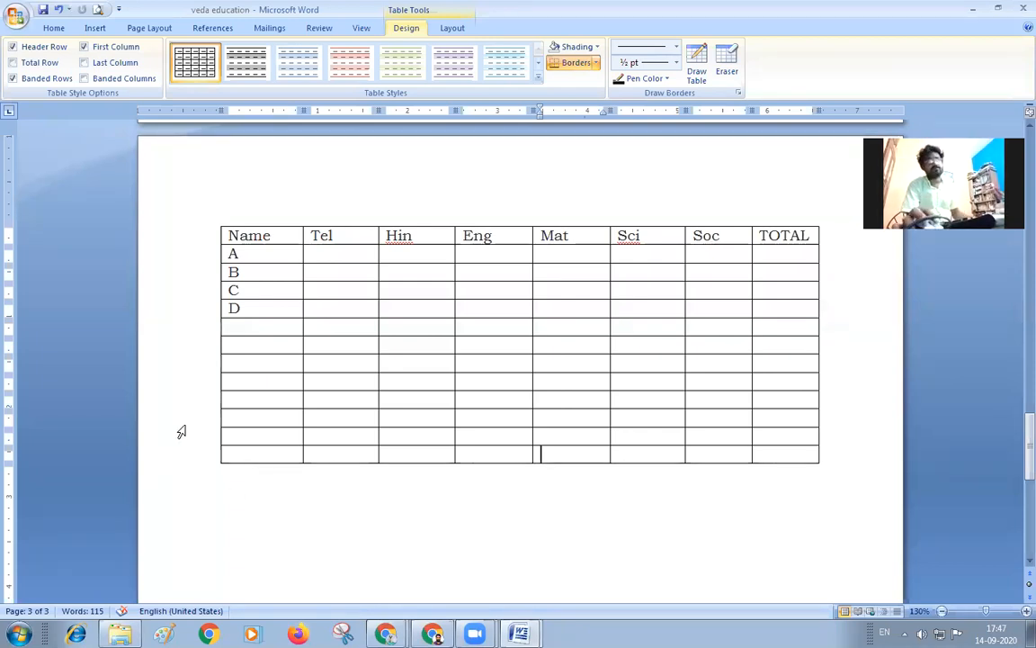
# - Continue the Name column with the letters E through L in the empty rows
pyautogui.click(249, 334)
pyautogui.write('E')
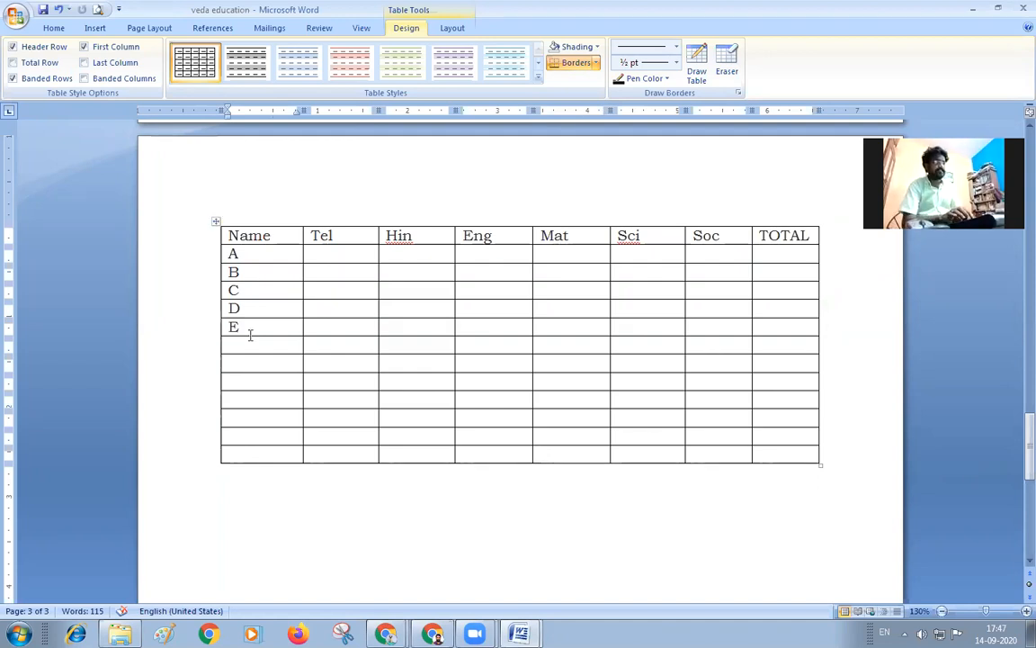
pyautogui.press('Down')
pyautogui.write('F')
pyautogui.press('Down')
pyautogui.write('G')
pyautogui.press('Down')
pyautogui.write('H')
pyautogui.press('Down')
pyautogui.write('I')
pyautogui.press('Down')
pyautogui.write('J')
pyautogui.press('Down')
pyautogui.write('K')
pyautogui.press('Down')
pyautogui.write('L')
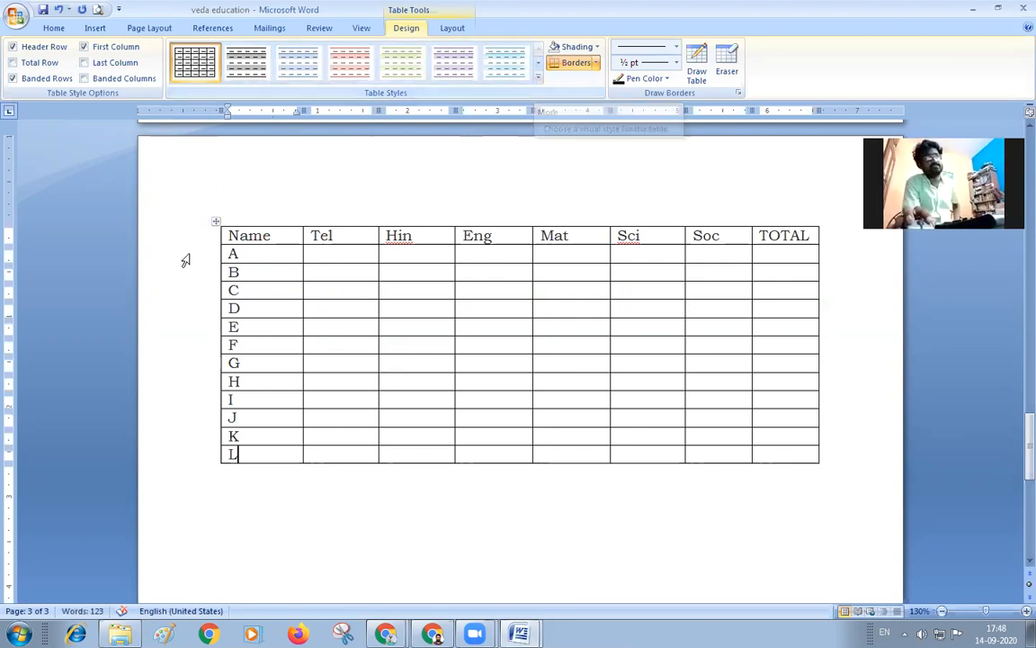
# - Apply the built-in black grid style with grey banded rows to the whole table
pyautogui.click(216, 223)
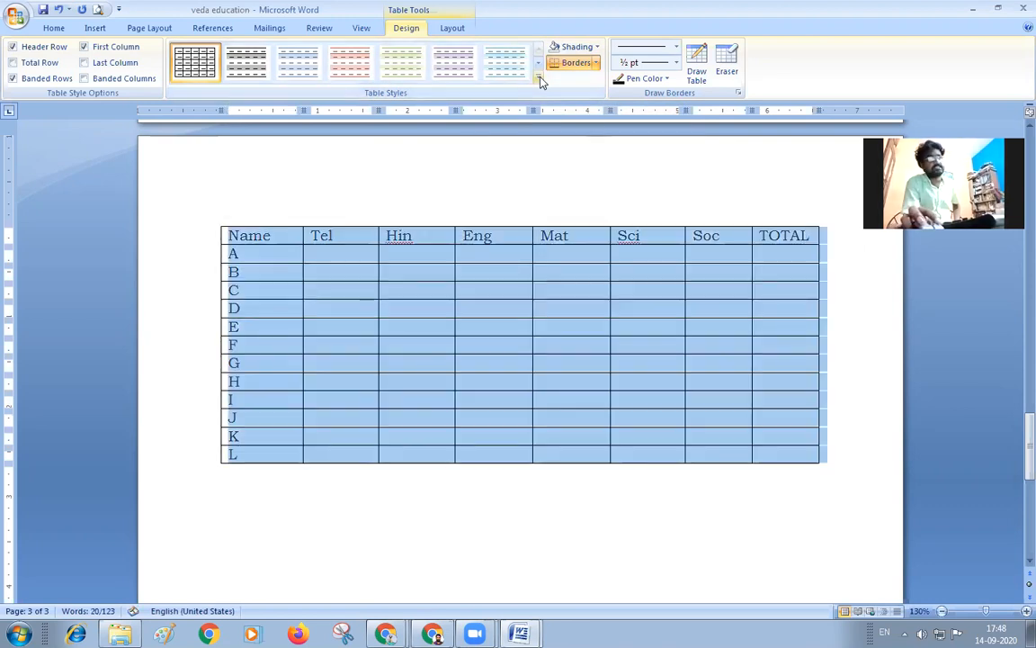
pyautogui.click(538, 77)
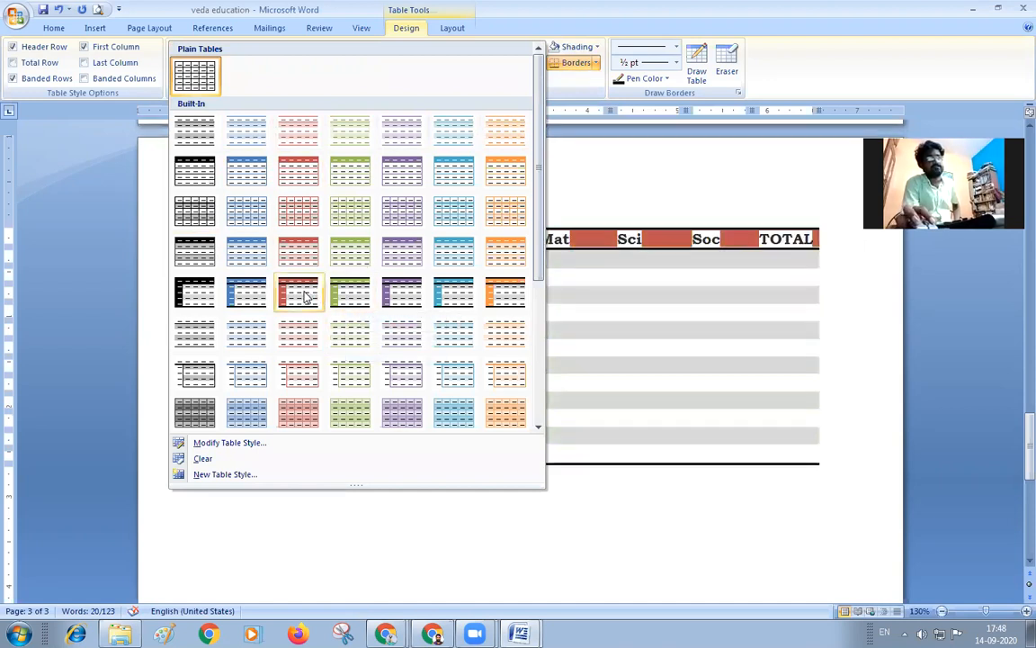
pyautogui.click(196, 213)
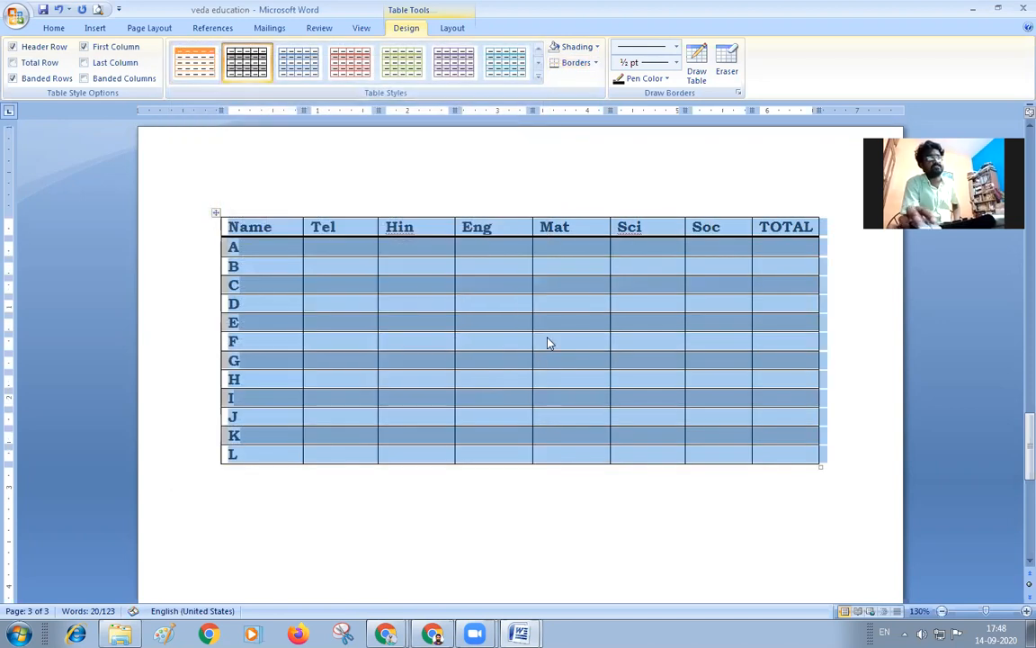
pyautogui.click(316, 250)
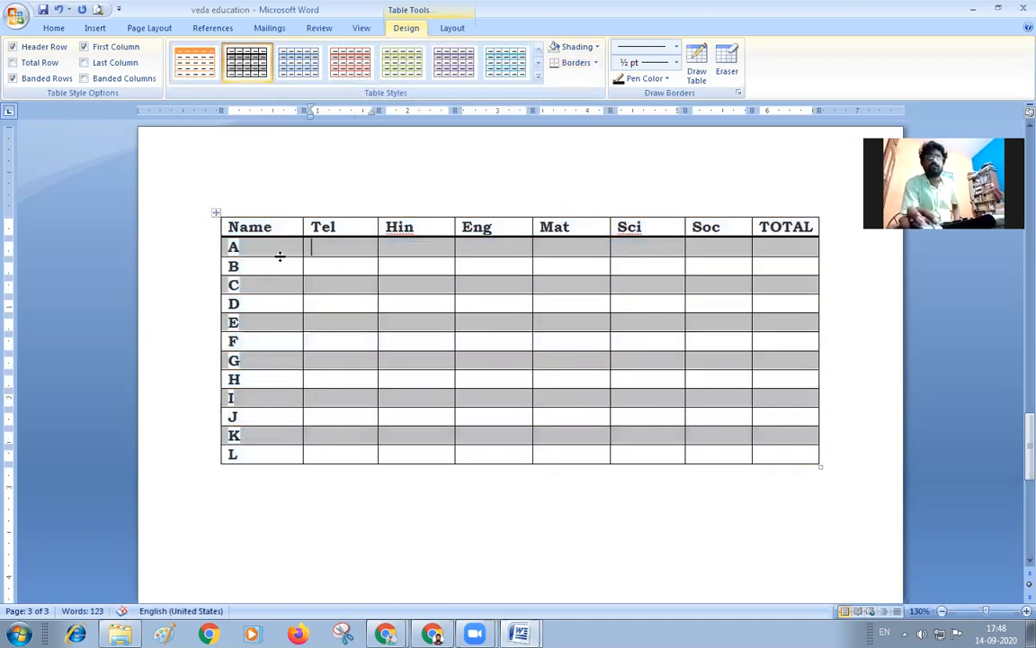
# - Center the text of the Name column and of the remaining cells in the header row and row A
pyautogui.moveTo(261, 227); pyautogui.dragTo(278, 448)
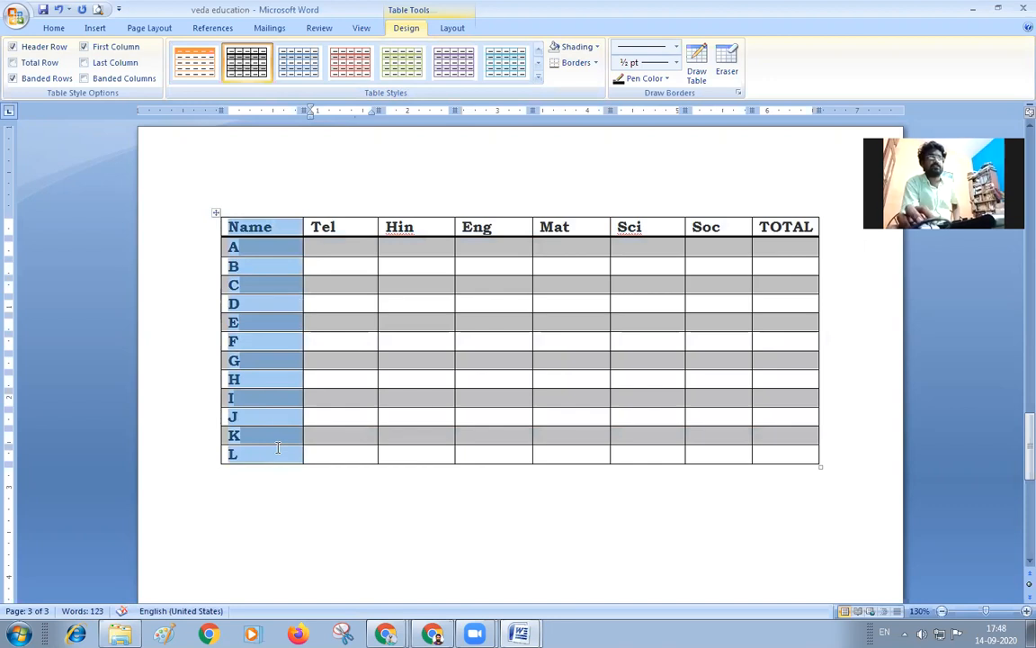
pyautogui.click(50, 25)
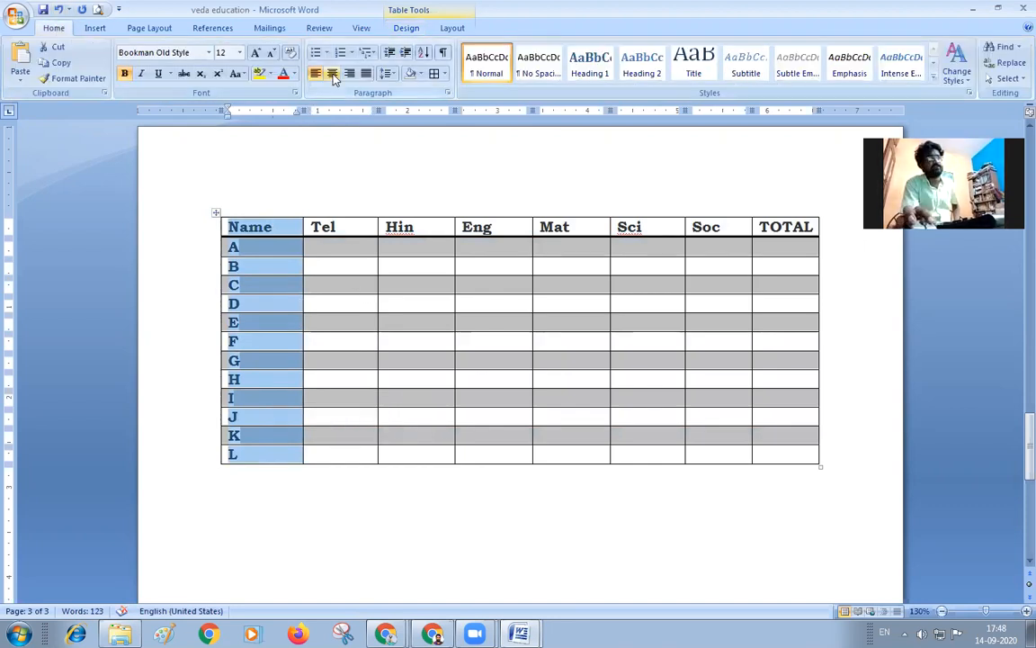
pyautogui.click(333, 74)
pyautogui.moveTo(340, 231); pyautogui.dragTo(695, 256)
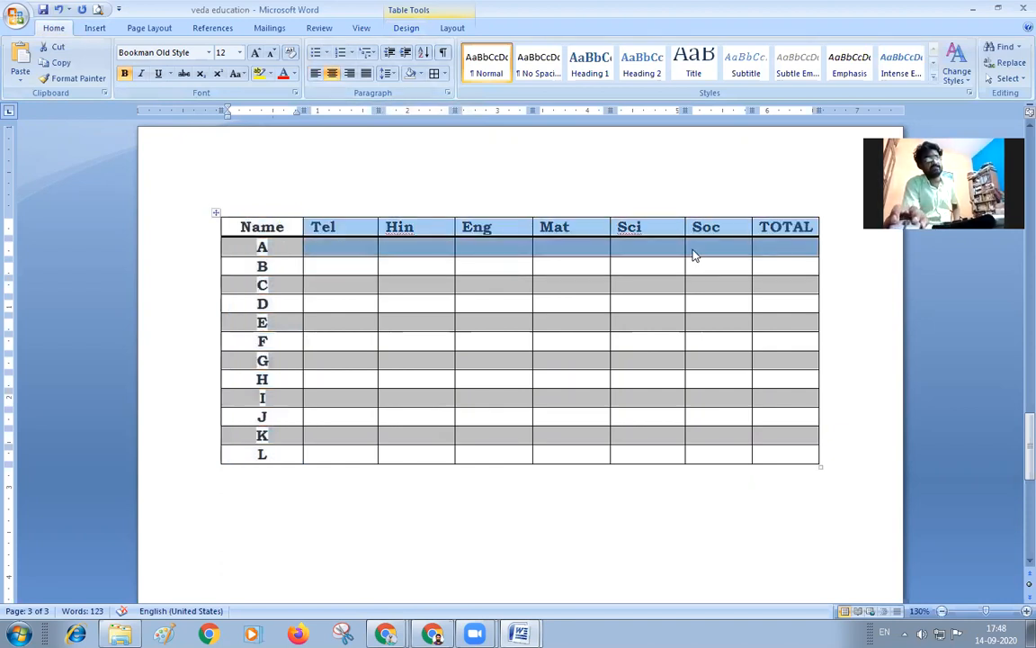
pyautogui.click(333, 74)
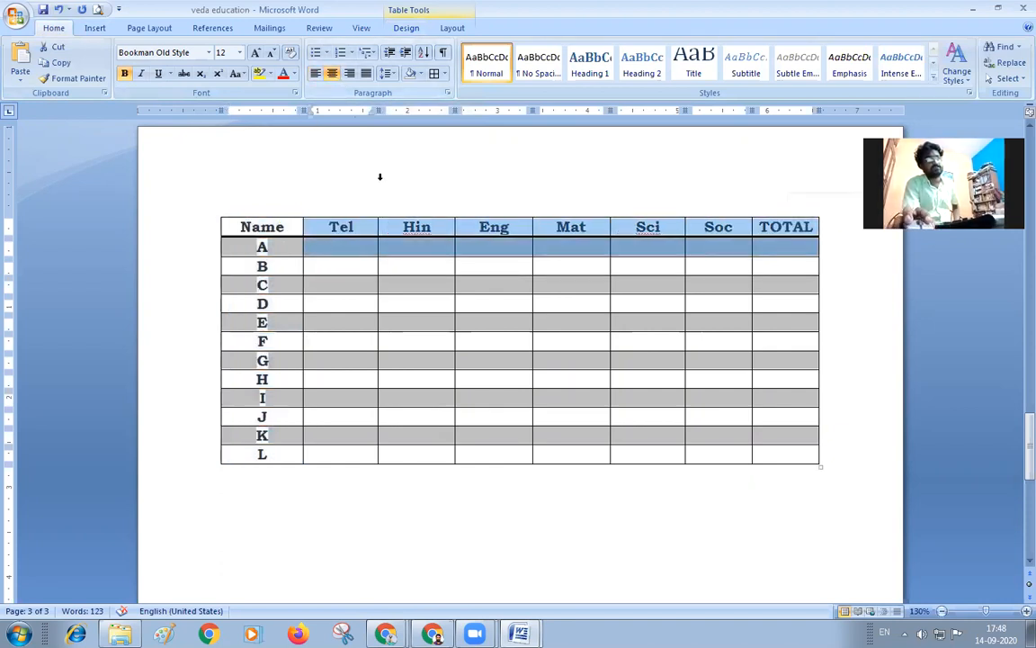
# - Select rows A to D one at a time, and stretch the whole table downward to make its rows taller
pyautogui.click(340, 248)
pyautogui.click(207, 252)
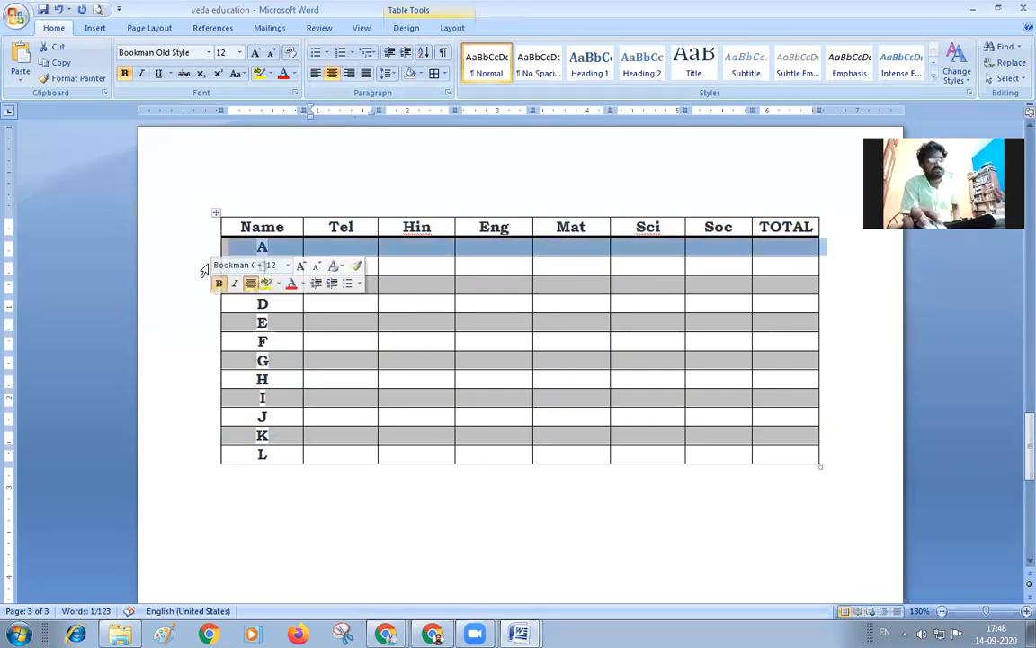
pyautogui.click(205, 270)
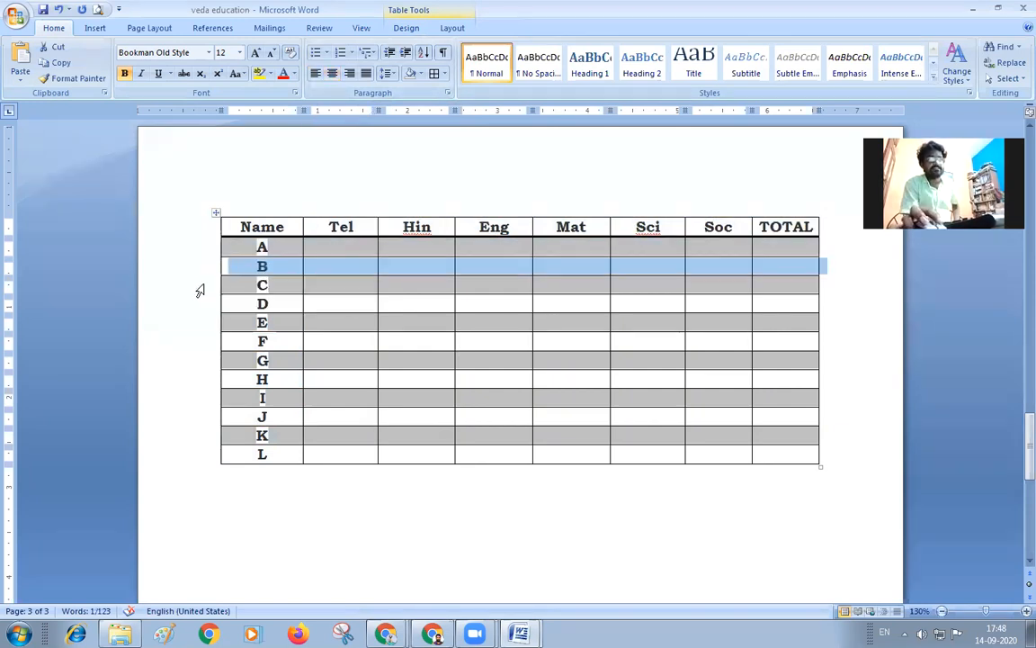
pyautogui.click(200, 286)
pyautogui.click(199, 306)
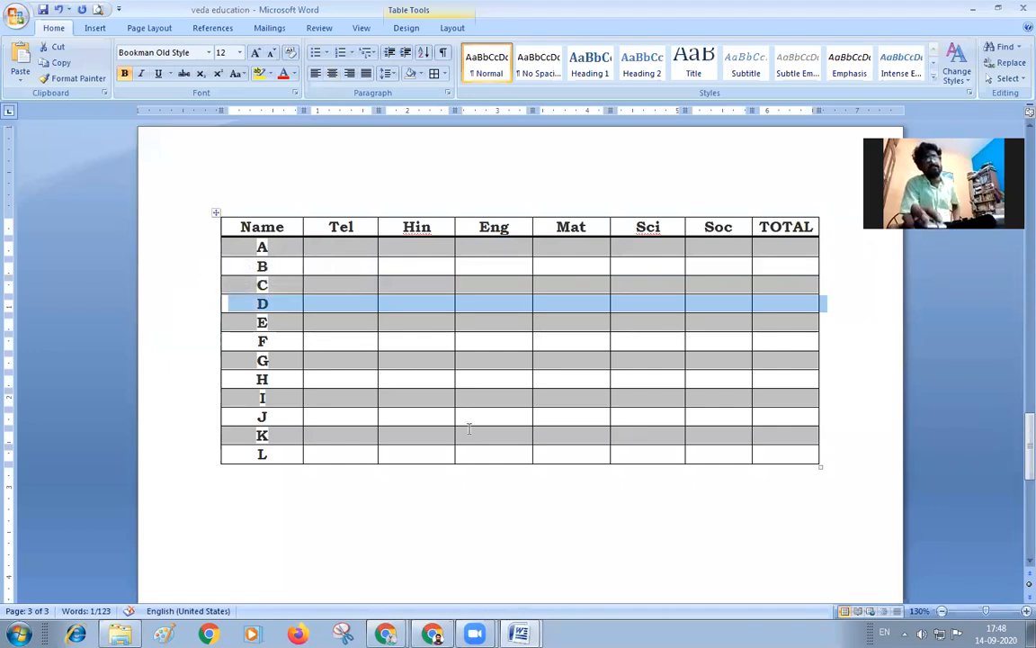
pyautogui.moveTo(820, 468); pyautogui.dragTo(818, 576)
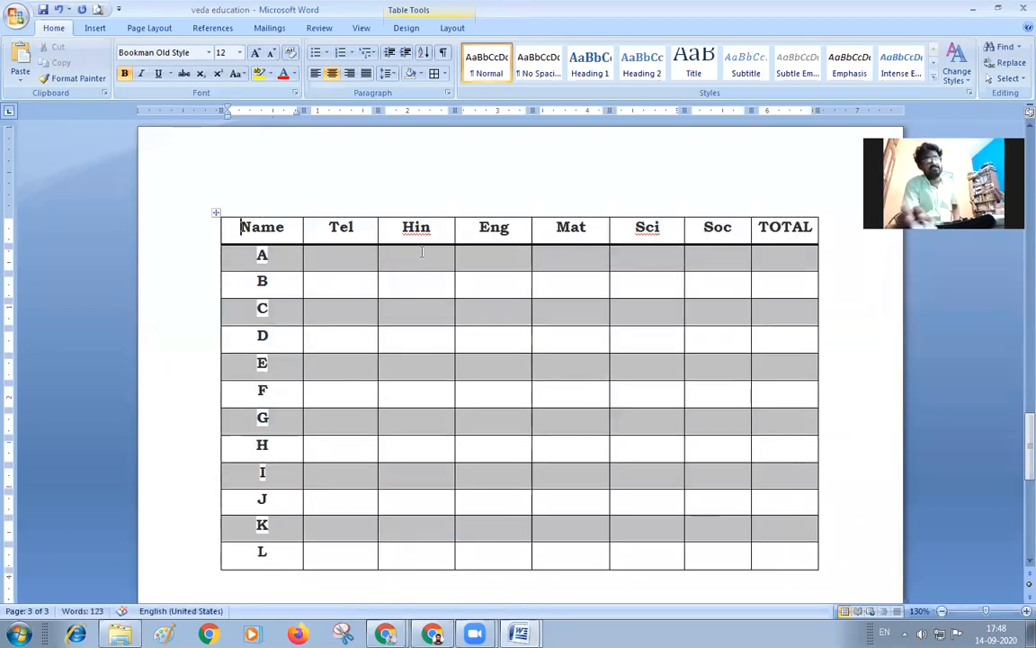
# - Apply the built-in red table style with a thick line under the header and pink banded rows to the whole marks table
pyautogui.scroll(-2, 421, 253)
pyautogui.scroll(1, 434, 268)
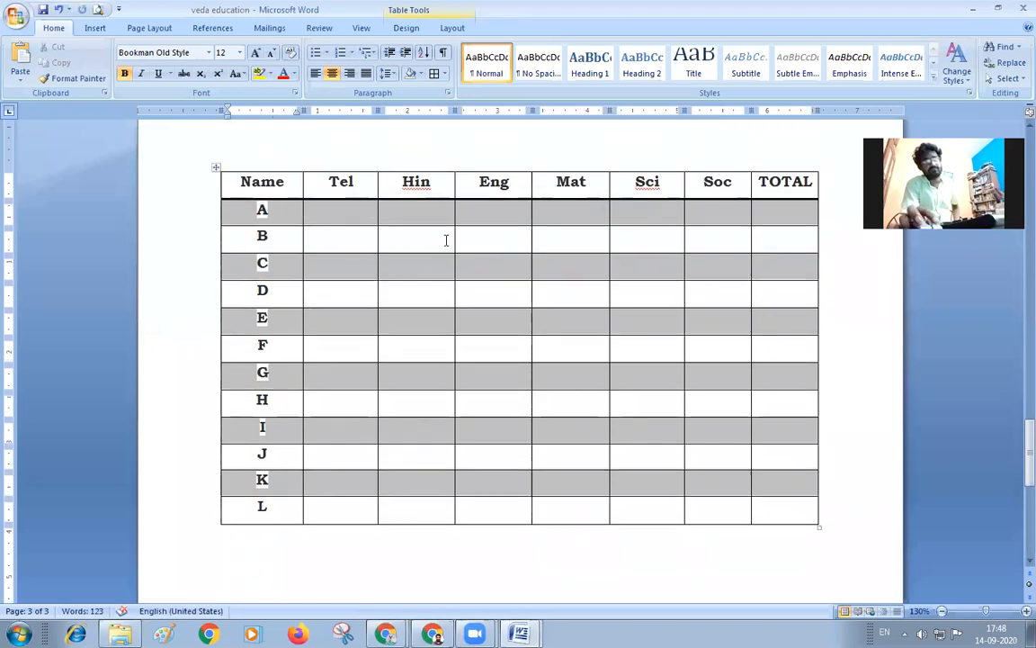
pyautogui.click(216, 169)
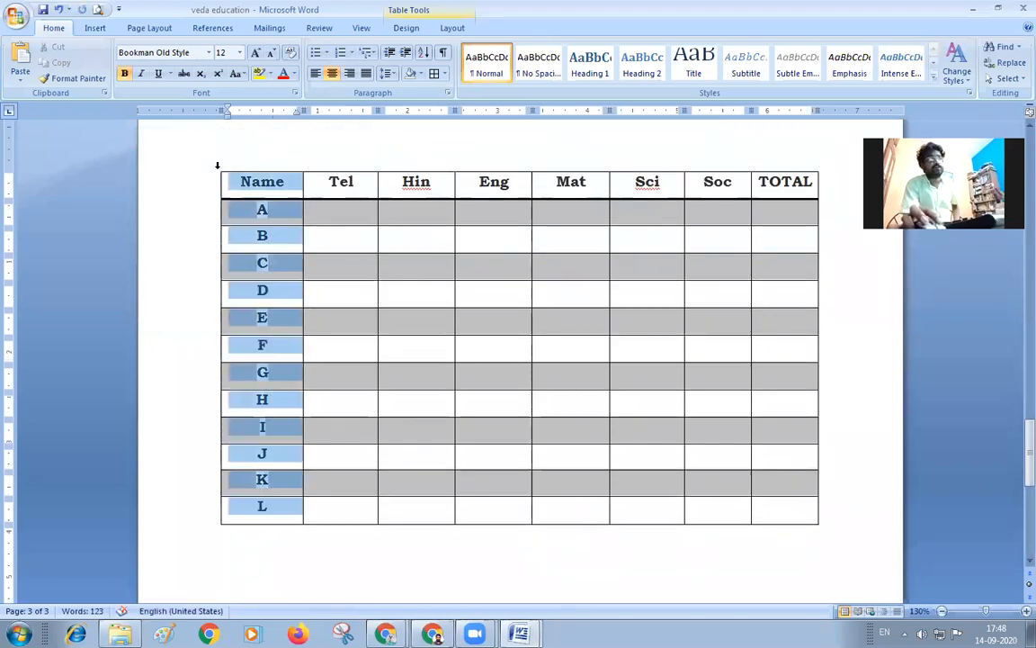
pyautogui.click(215, 170)
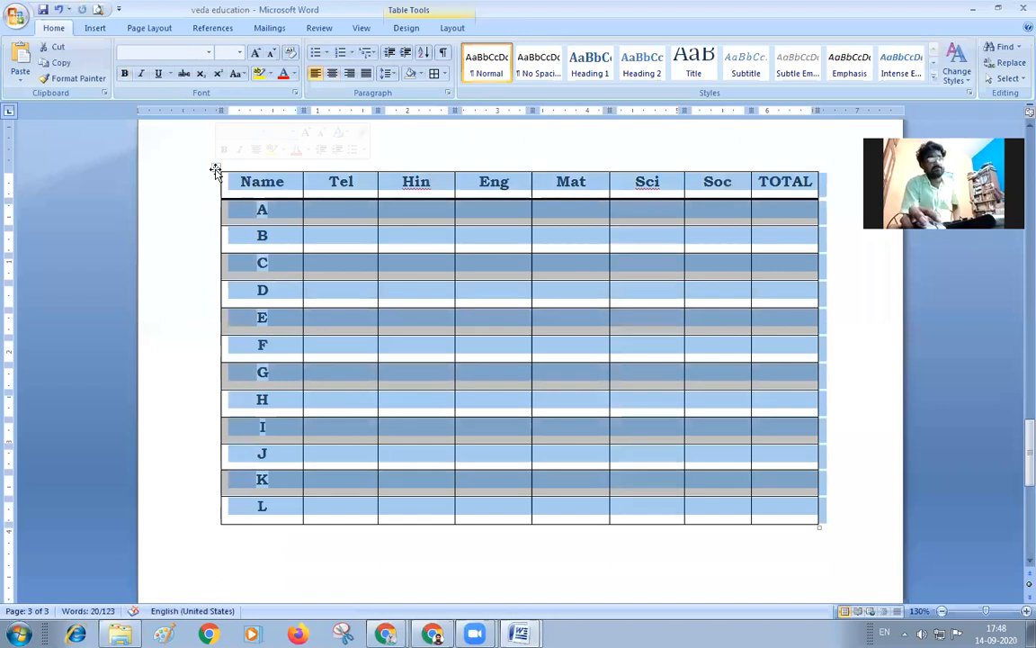
pyautogui.click(406, 29)
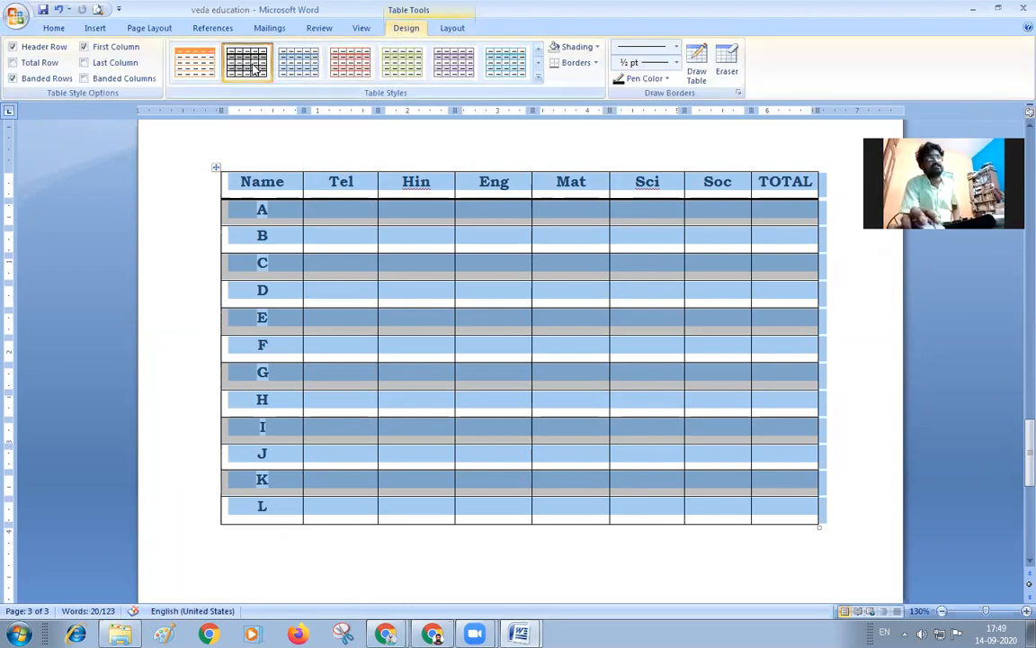
pyautogui.click(538, 78)
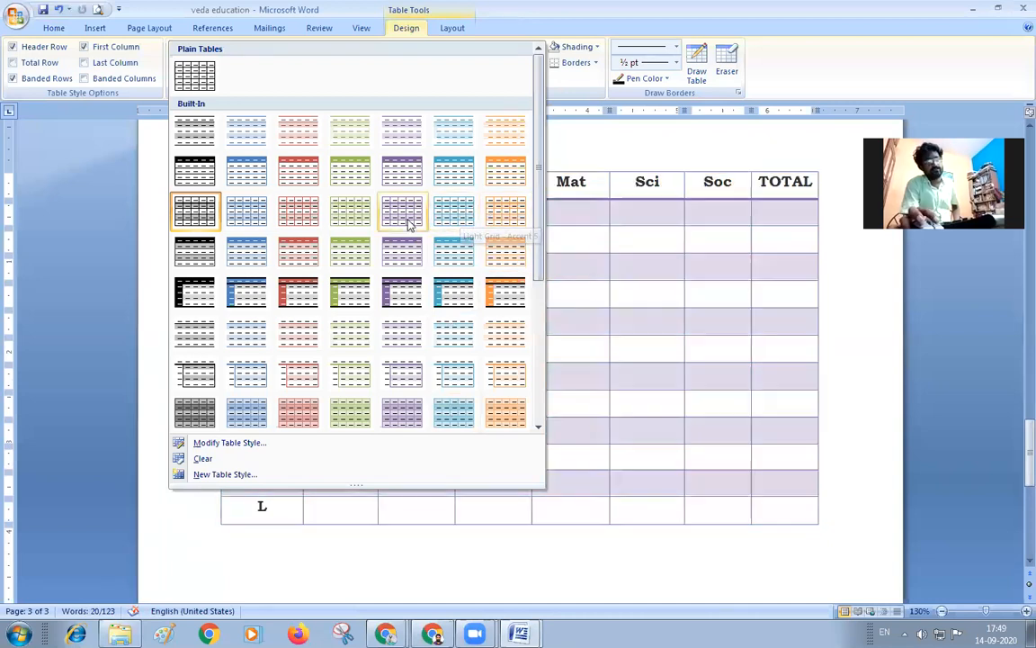
pyautogui.click(297, 378)
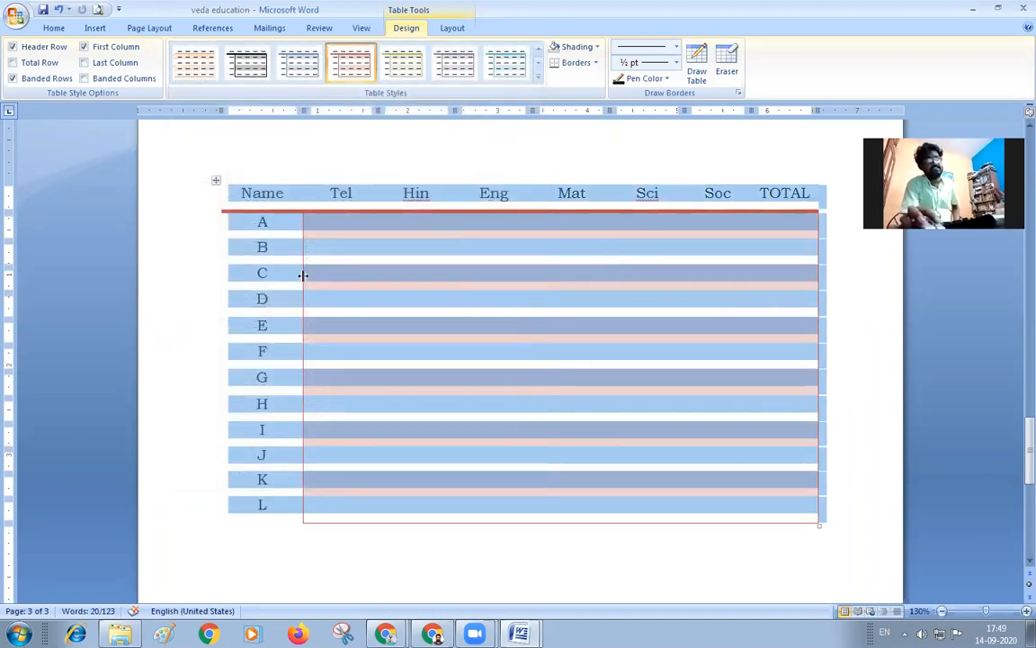
pyautogui.click(540, 553)
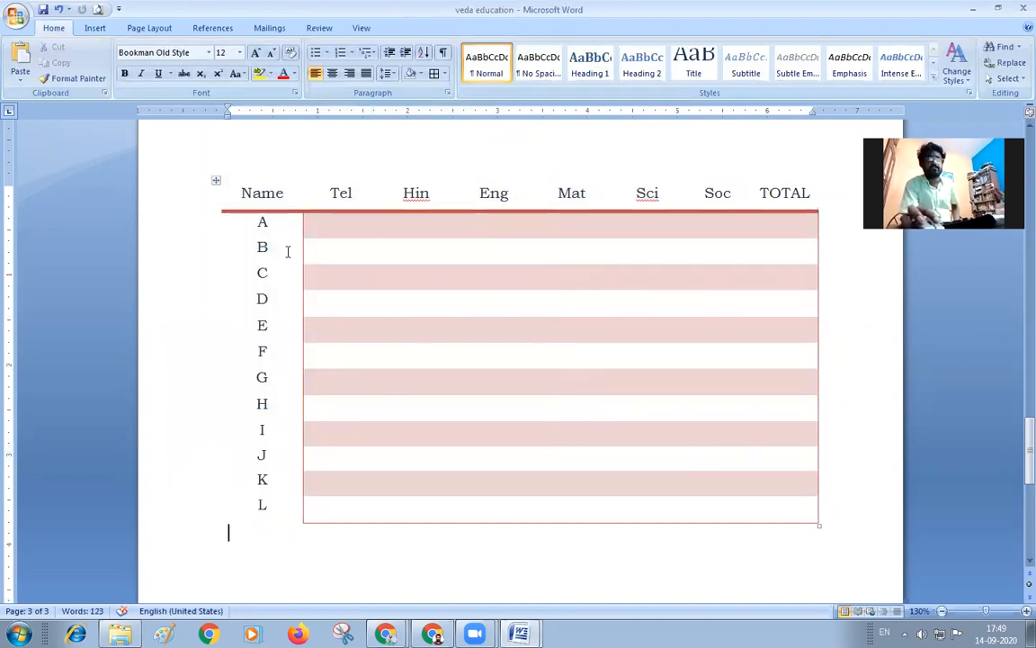
# - Delete the entire student marks table from the page
pyautogui.click(216, 181)
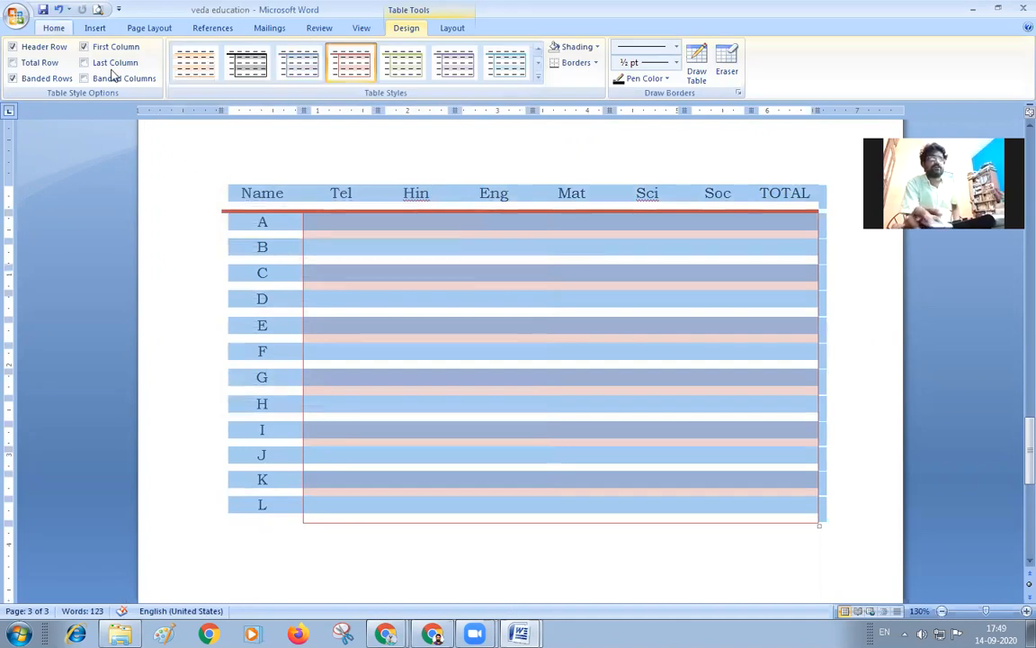
pyautogui.click(96, 28)
pyautogui.click(117, 74)
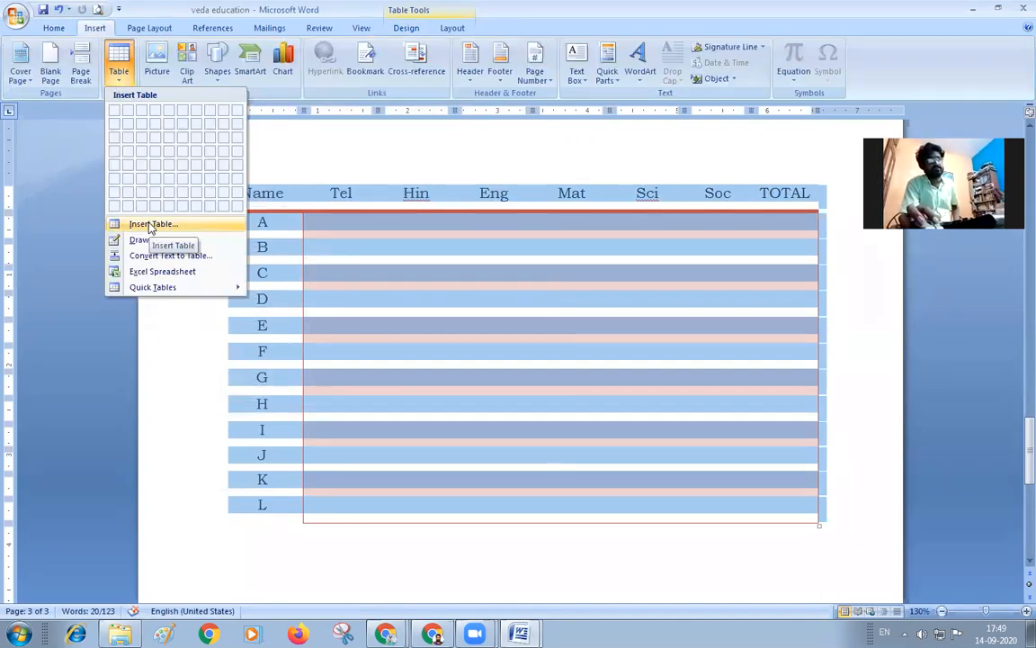
pyautogui.click(275, 136)
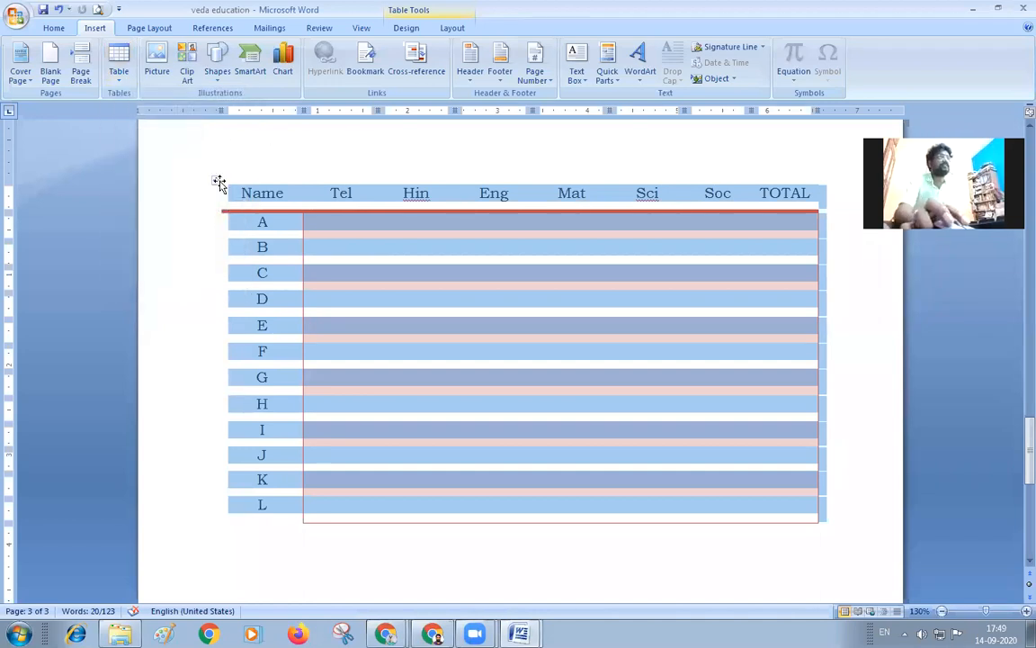
pyautogui.press('BackSpace')
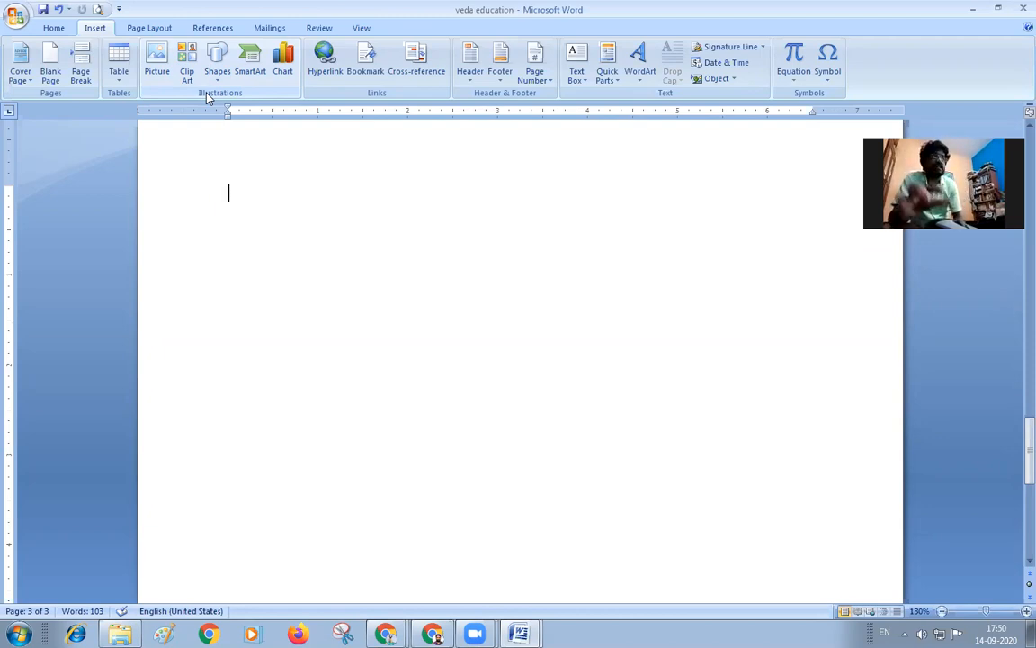
# - Draw a smiley face shape about 1.6" high and 1.5" wide near the middle of the blank page area
pyautogui.click(216, 74)
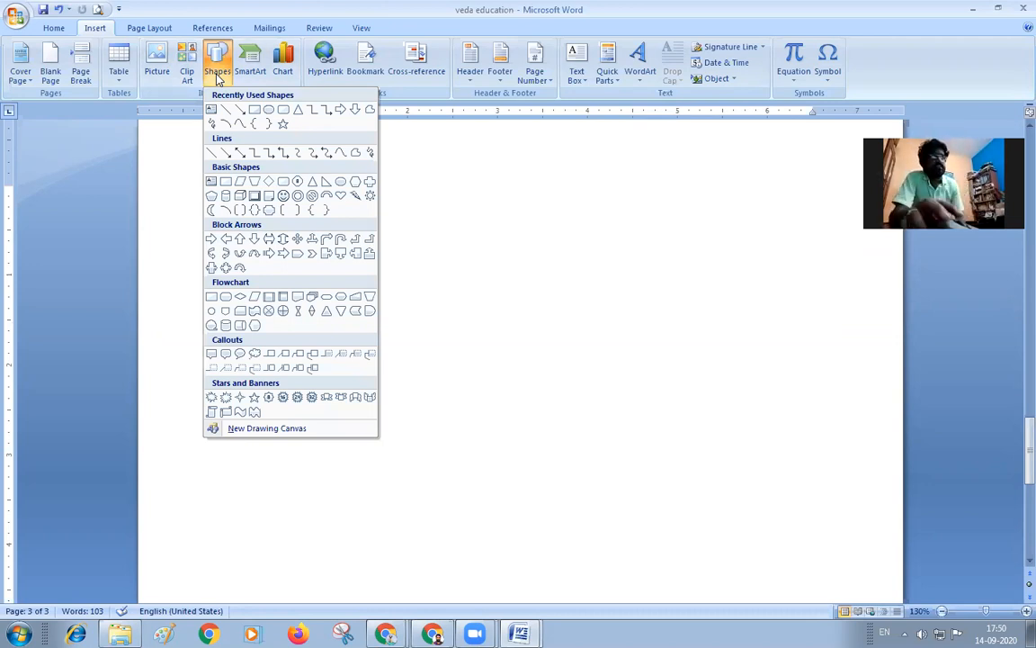
pyautogui.click(284, 196)
pyautogui.moveTo(437, 218)
pyautogui.mouseDown()
pyautogui.moveTo(476, 284)
pyautogui.moveTo(573, 363)
pyautogui.mouseUp()
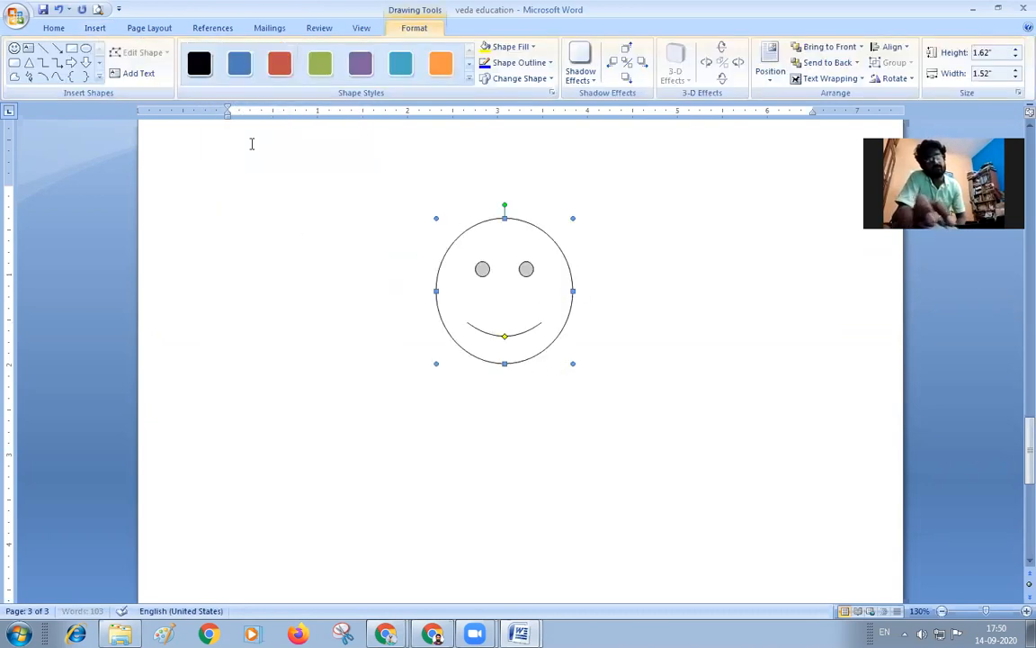
# - Draw a cloud callout about 1.2" high and 1.8" wide below and right of the smiley face, containing the text "Hurray..."
pyautogui.click(90, 29)
pyautogui.click(216, 74)
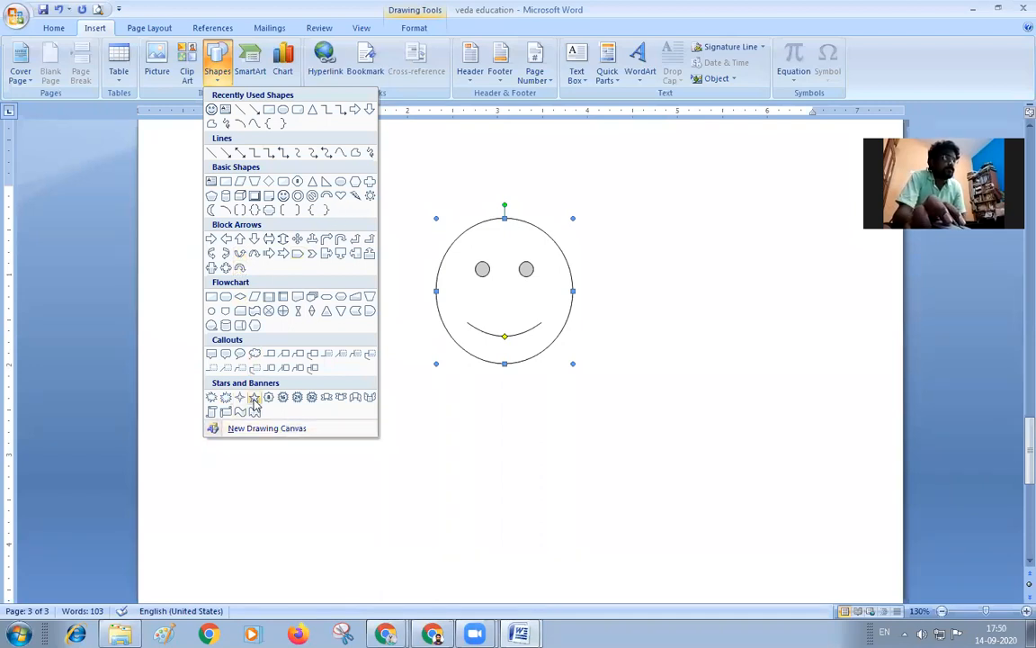
pyautogui.click(254, 354)
pyautogui.moveTo(574, 478); pyautogui.dragTo(761, 373)
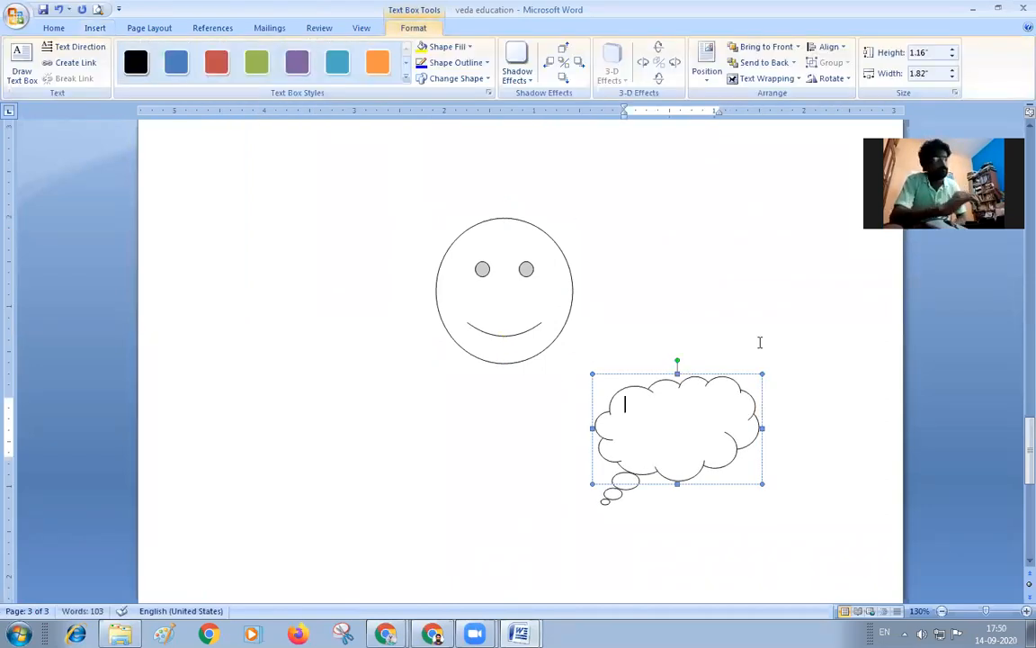
pyautogui.write('hurray...')
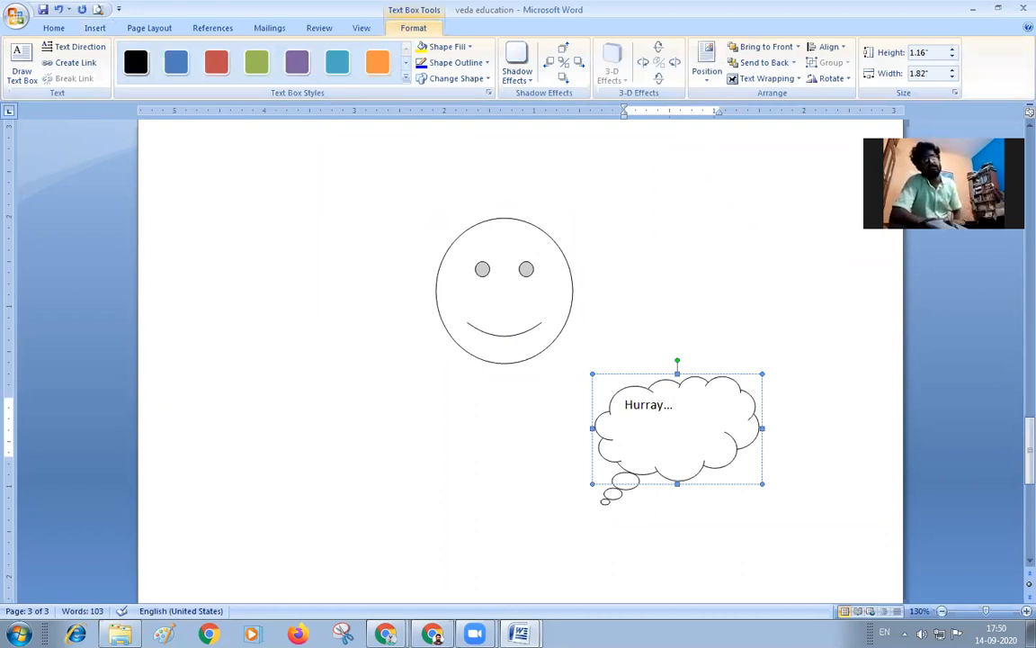